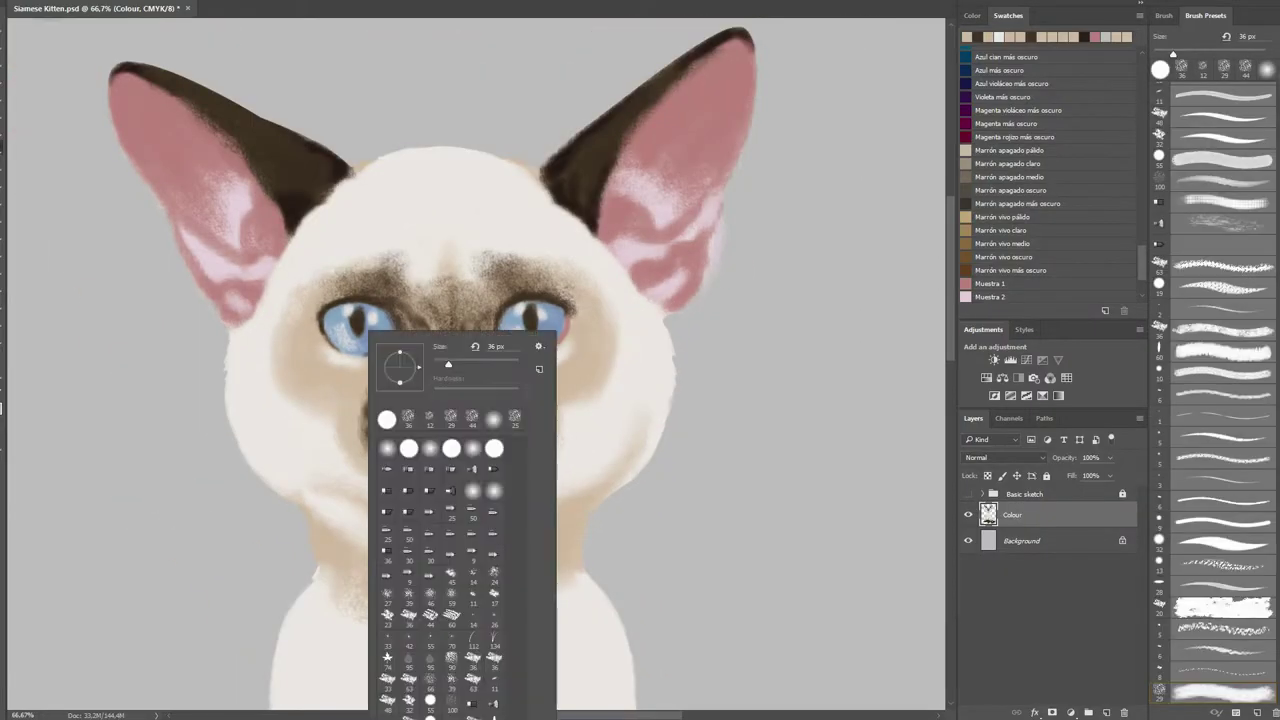
- Resize the brush to 30 px using the right-click brush preset picker
{"action": "double_click", "coordinate": [429, 415]}
{"action": "right_click", "coordinate": [394, 359]}
{"action": "key", "text": "Return"}
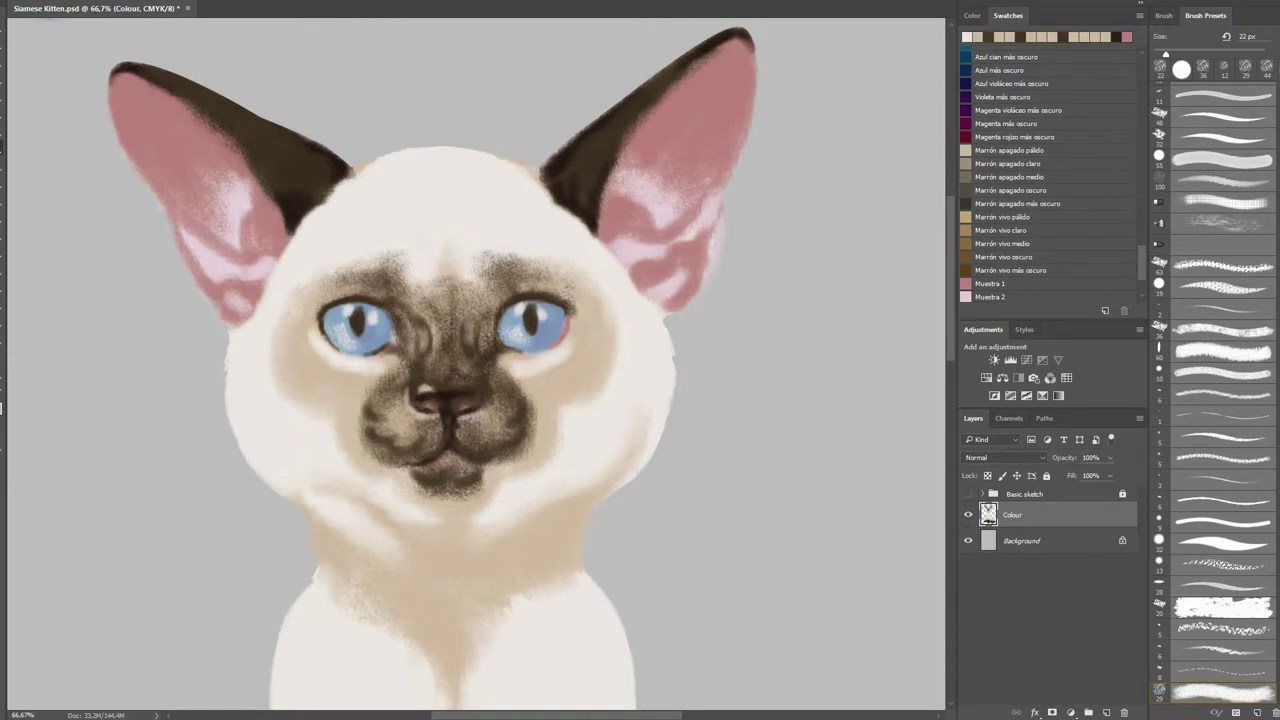
{"action": "right_click", "coordinate": [312, 340]}
{"action": "left_click", "coordinate": [441, 358]}
{"action": "key", "text": "Return"}
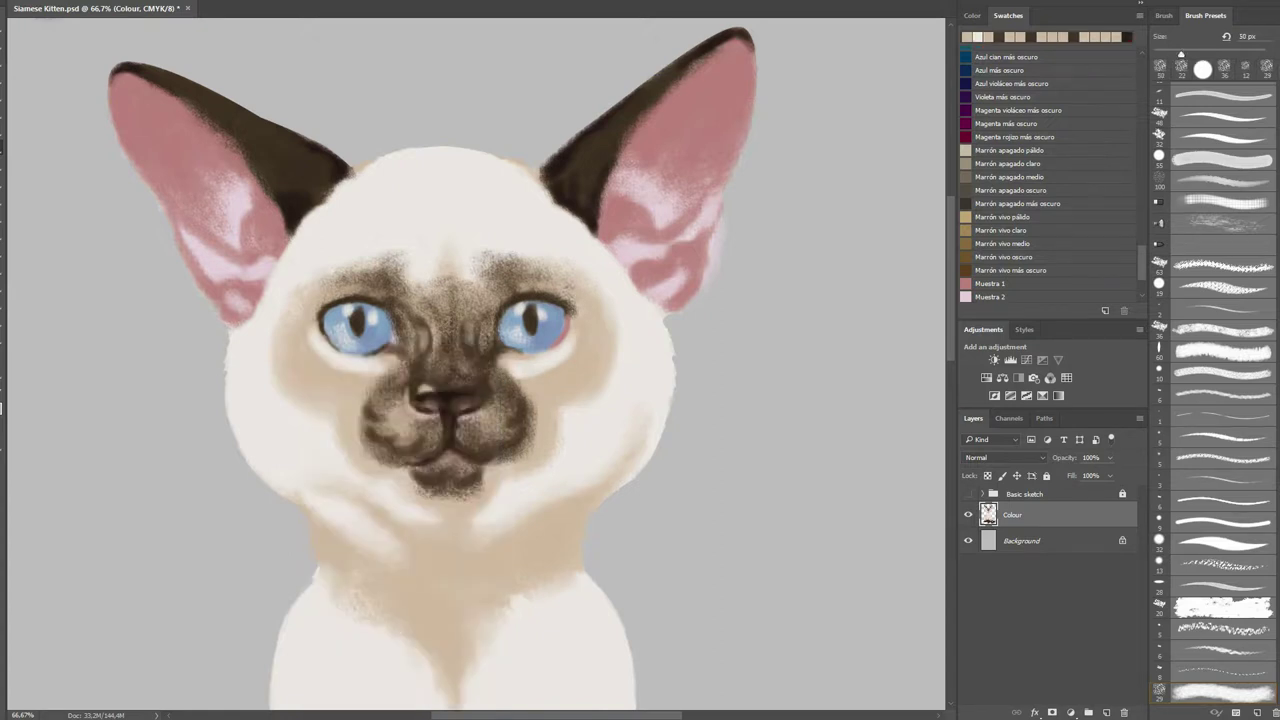
- Shade darker fur under both eyes and brighten both cheeks and the area above the left eye
{"action": "left_click_drag", "start_coordinate": [330, 365], "coordinate": [380, 370]}
{"action": "left_click_drag", "start_coordinate": [522, 378], "coordinate": [560, 362]}
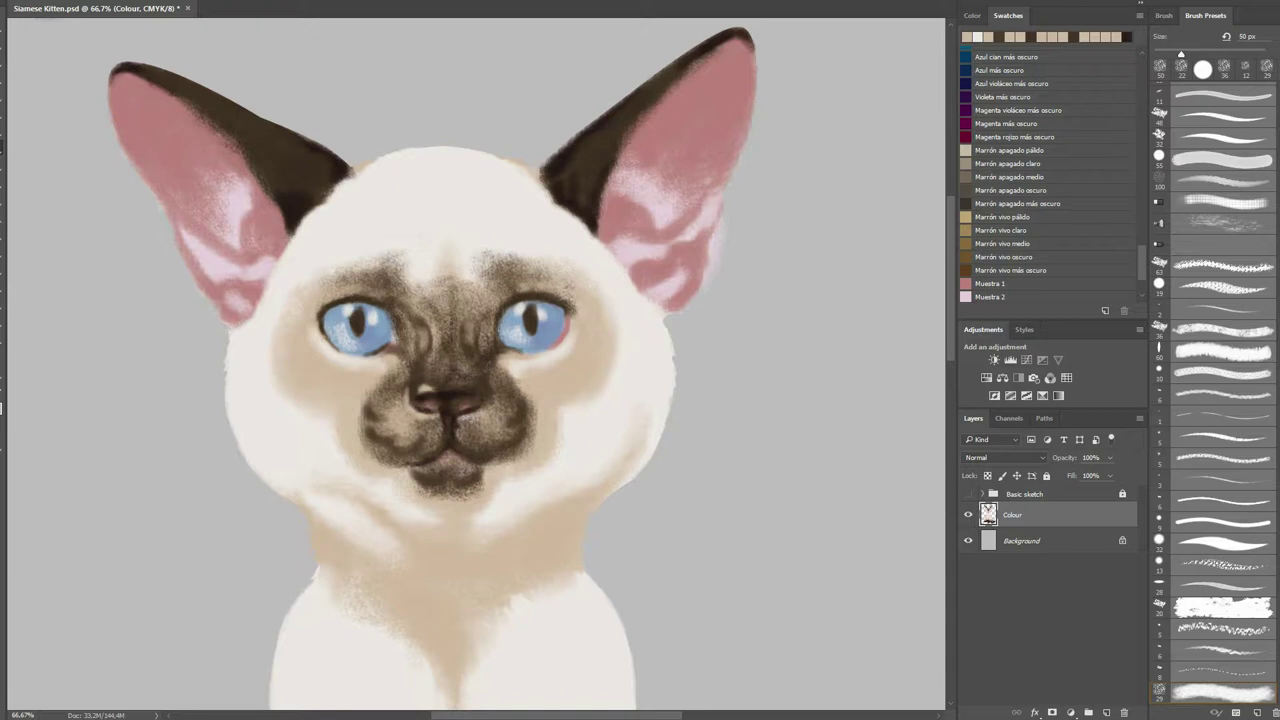
{"action": "left_click_drag", "start_coordinate": [556, 418], "coordinate": [536, 470]}
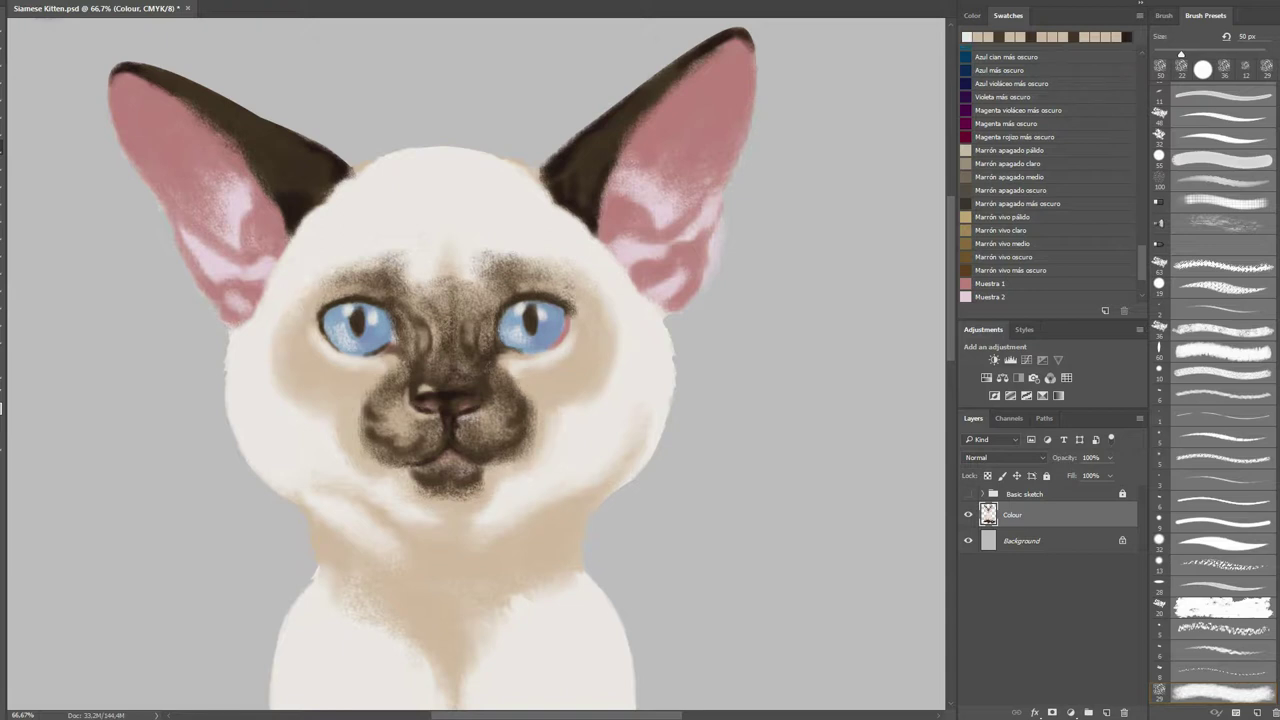
{"action": "left_click_drag", "start_coordinate": [310, 294], "coordinate": [340, 274]}
{"action": "left_click_drag", "start_coordinate": [277, 346], "coordinate": [277, 366]}
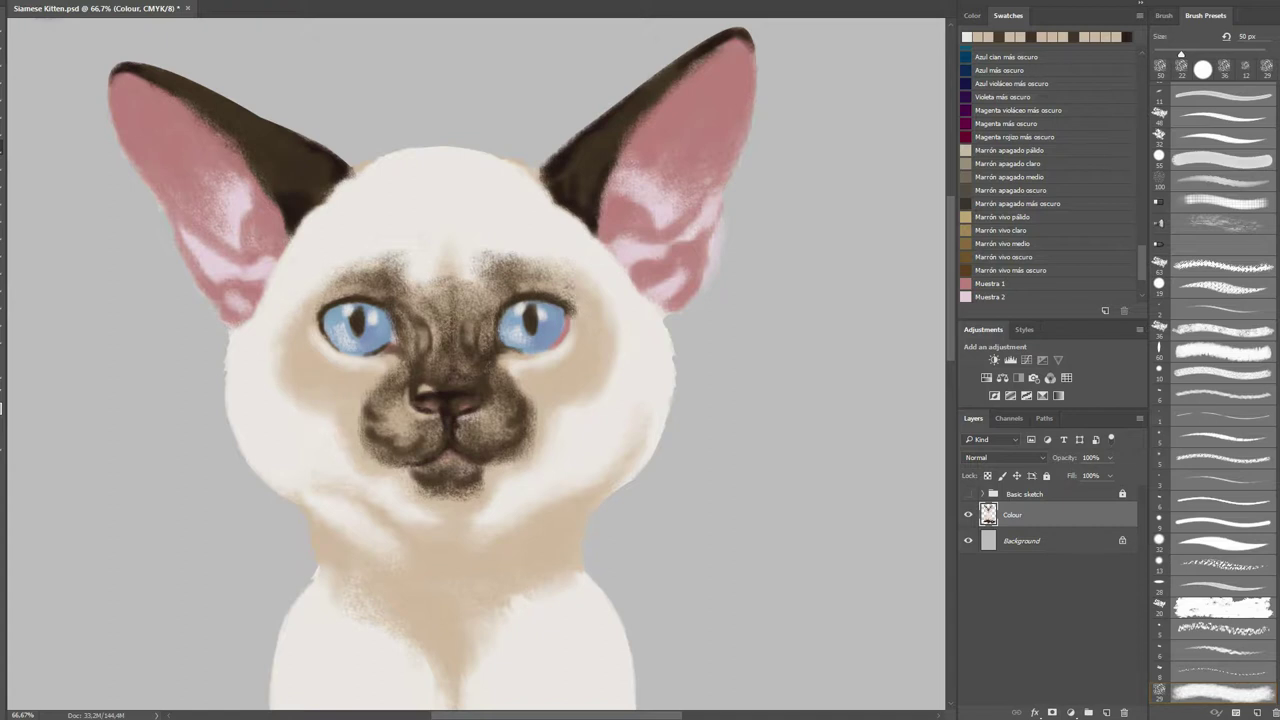
{"action": "key", "text": "alt"}
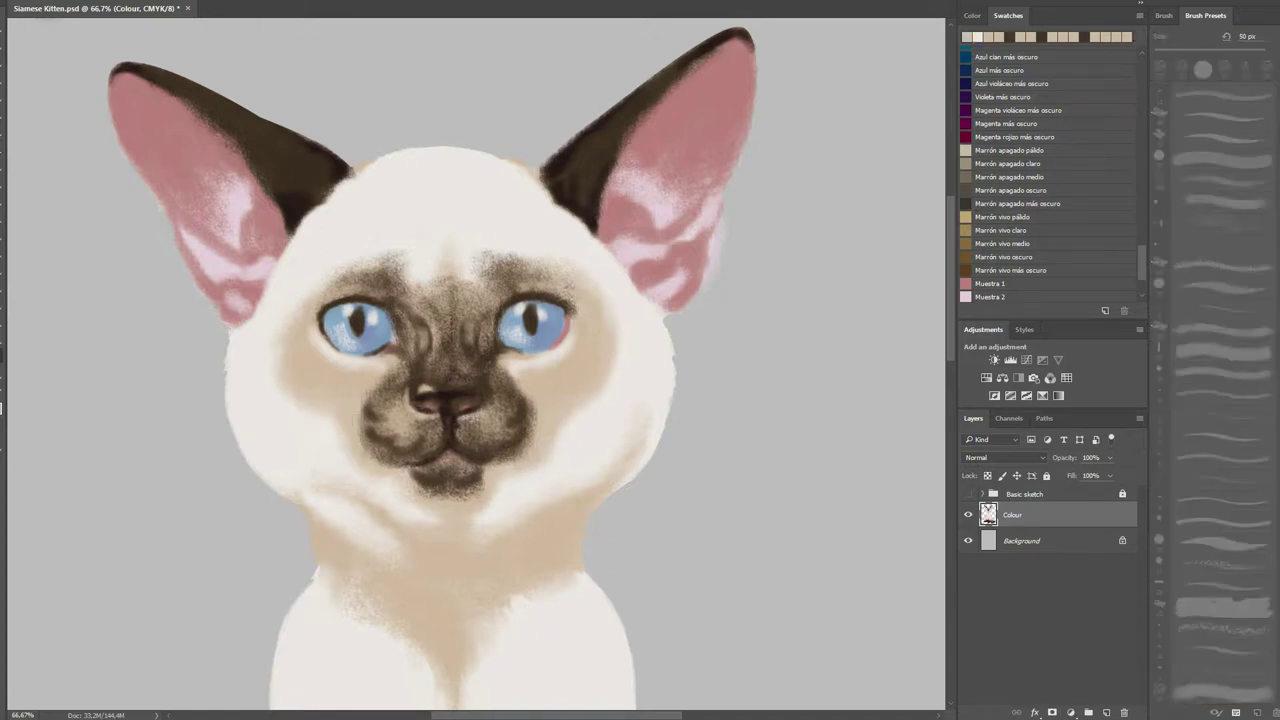
{"action": "key", "text": "ctrl+minus"}
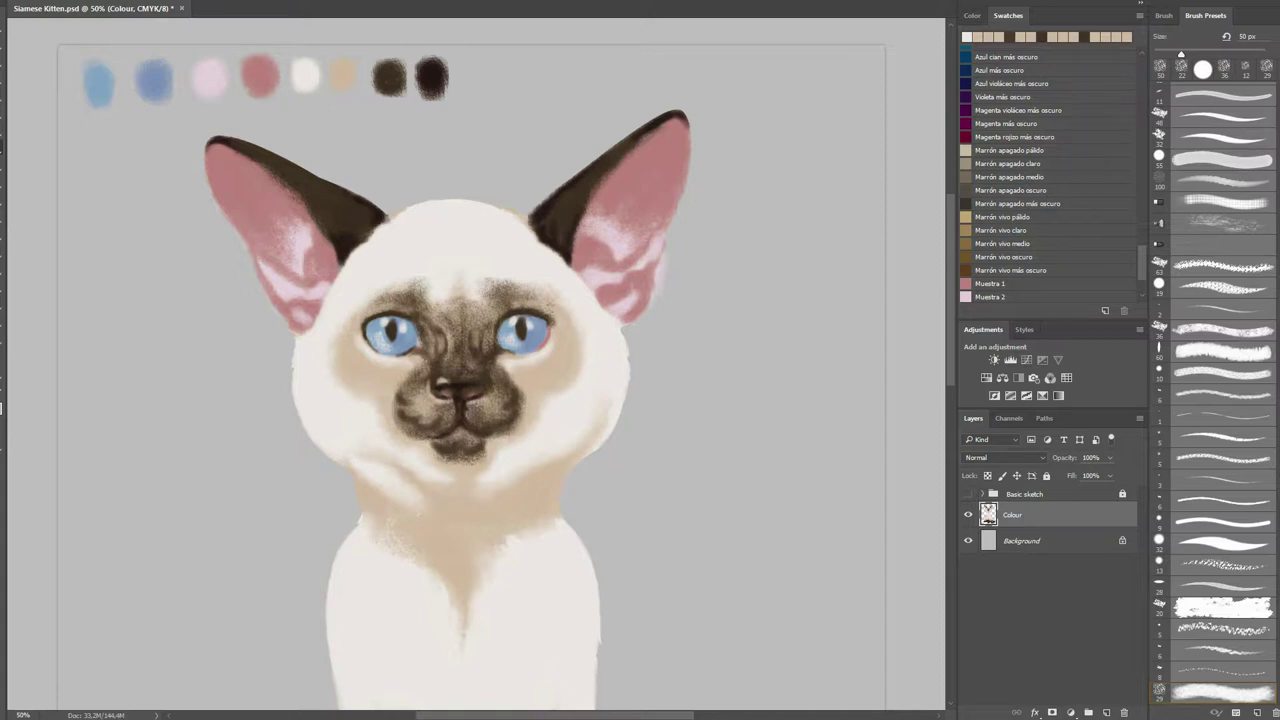
- Paint a tan patch on the forehead and lighten the fur below the chin
{"action": "mouse_move", "coordinate": [446, 278]}
{"action": "left_mouse_down"}
{"action": "mouse_move", "coordinate": [450, 250]}
{"action": "mouse_move", "coordinate": [472, 266]}
{"action": "mouse_move", "coordinate": [455, 239]}
{"action": "mouse_move", "coordinate": [466, 238]}
{"action": "left_mouse_up"}
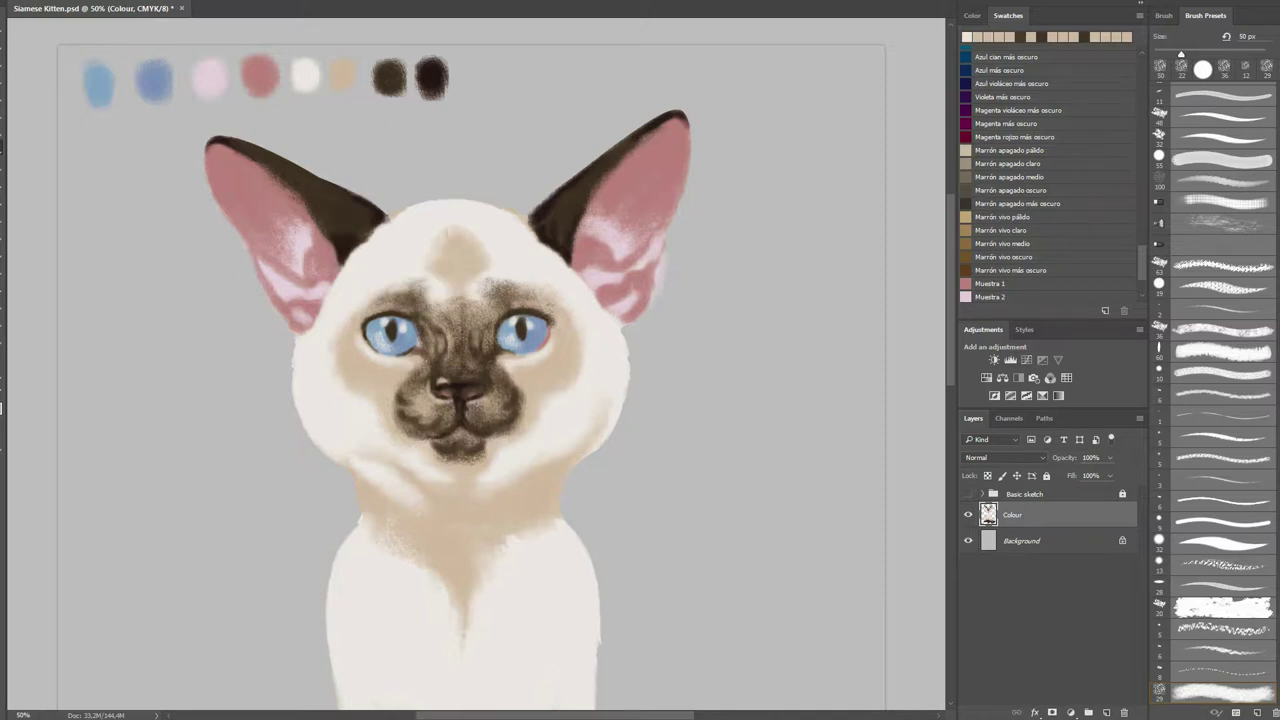
{"action": "left_click_drag", "start_coordinate": [470, 236], "coordinate": [478, 266]}
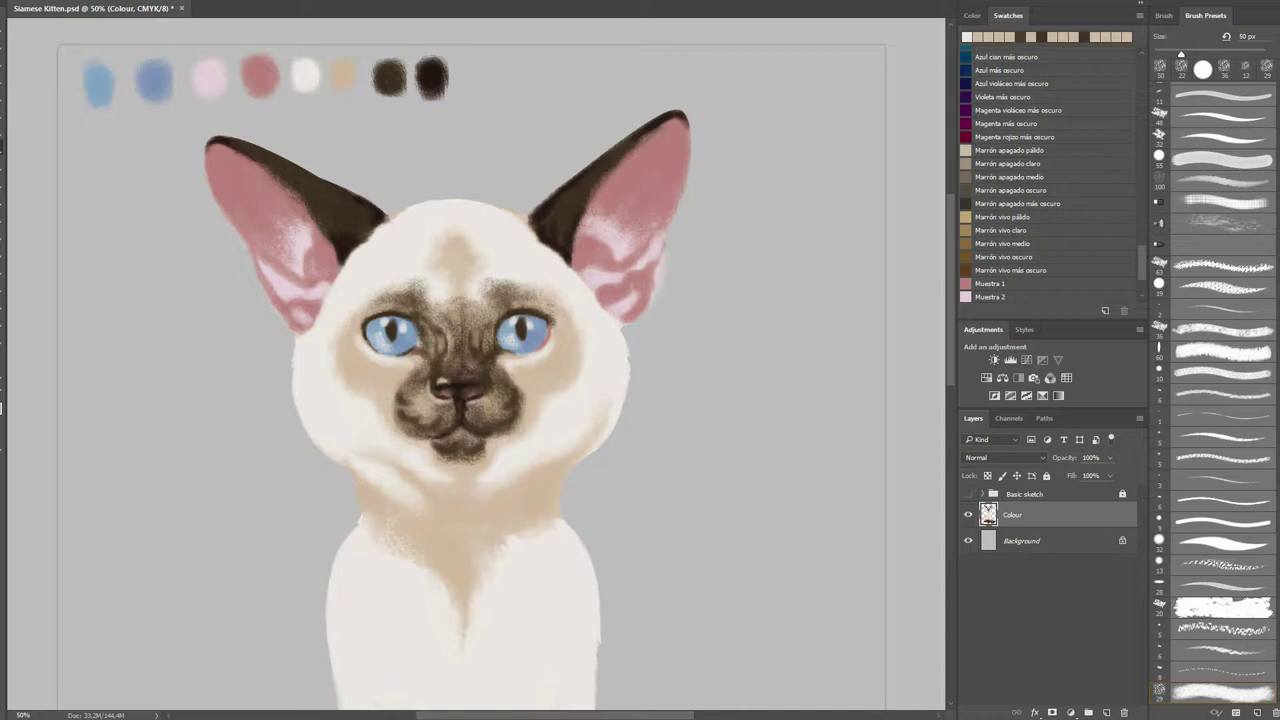
{"action": "mouse_move", "coordinate": [464, 482]}
{"action": "left_mouse_down"}
{"action": "mouse_move", "coordinate": [448, 490]}
{"action": "mouse_move", "coordinate": [456, 460]}
{"action": "mouse_move", "coordinate": [430, 444]}
{"action": "mouse_move", "coordinate": [490, 444]}
{"action": "mouse_move", "coordinate": [424, 454]}
{"action": "mouse_move", "coordinate": [460, 464]}
{"action": "mouse_move", "coordinate": [426, 475]}
{"action": "mouse_move", "coordinate": [500, 484]}
{"action": "mouse_move", "coordinate": [538, 464]}
{"action": "left_mouse_up"}
- Sample browns and creams to refine the chin fur and darken the lower-left cheek
{"action": "left_click", "coordinate": [388, 92], "text": "alt"}
{"action": "left_click", "coordinate": [448, 476], "text": "alt"}
{"action": "left_click", "coordinate": [460, 470], "text": "alt"}
{"action": "left_click", "coordinate": [450, 476], "text": "alt"}
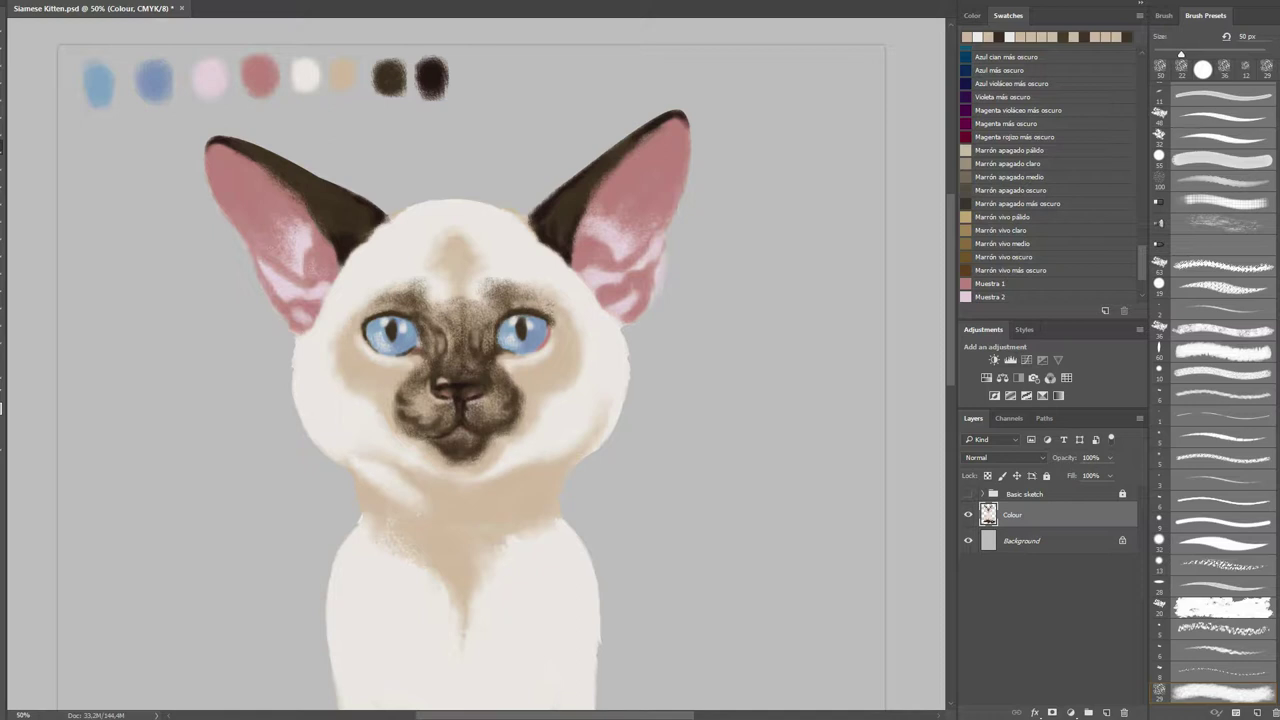
{"action": "mouse_move", "coordinate": [394, 476]}
{"action": "left_mouse_down"}
{"action": "mouse_move", "coordinate": [328, 456]}
{"action": "mouse_move", "coordinate": [314, 414]}
{"action": "left_mouse_up"}
{"action": "left_click", "coordinate": [336, 460], "text": "alt"}
{"action": "left_click", "coordinate": [356, 452], "text": "alt"}
{"action": "left_click", "coordinate": [314, 414], "text": "alt"}
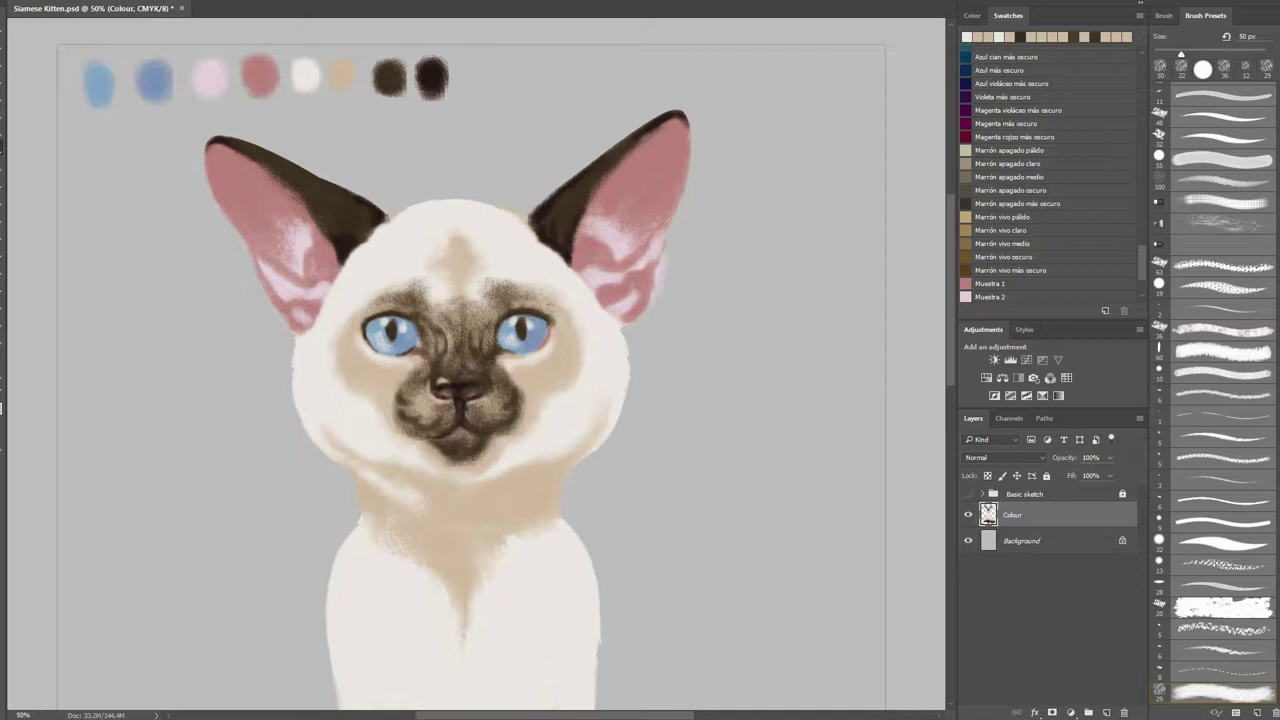
- Sample the tan fur colour and paint a tan band across the top of the head
{"action": "left_click", "coordinate": [450, 240], "text": "alt"}
{"action": "mouse_move", "coordinate": [400, 236]}
{"action": "left_mouse_down"}
{"action": "mouse_move", "coordinate": [500, 214]}
{"action": "mouse_move", "coordinate": [510, 236]}
{"action": "left_mouse_up"}
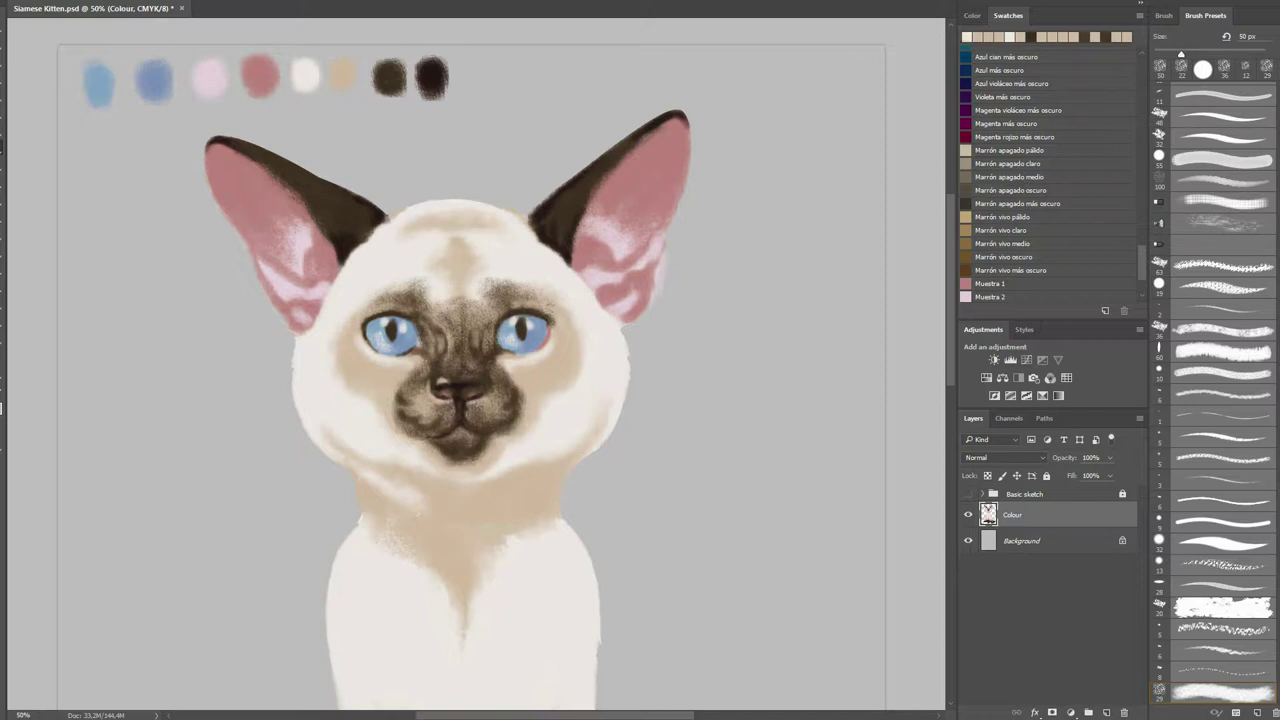
{"action": "scroll", "coordinate": [460, 245], "scroll_direction": "down", "scroll_amount": 3}
- Brush tan shading across the right and left sides of the chest
{"action": "scroll", "coordinate": [262, 290], "scroll_direction": "up", "scroll_amount": 4}
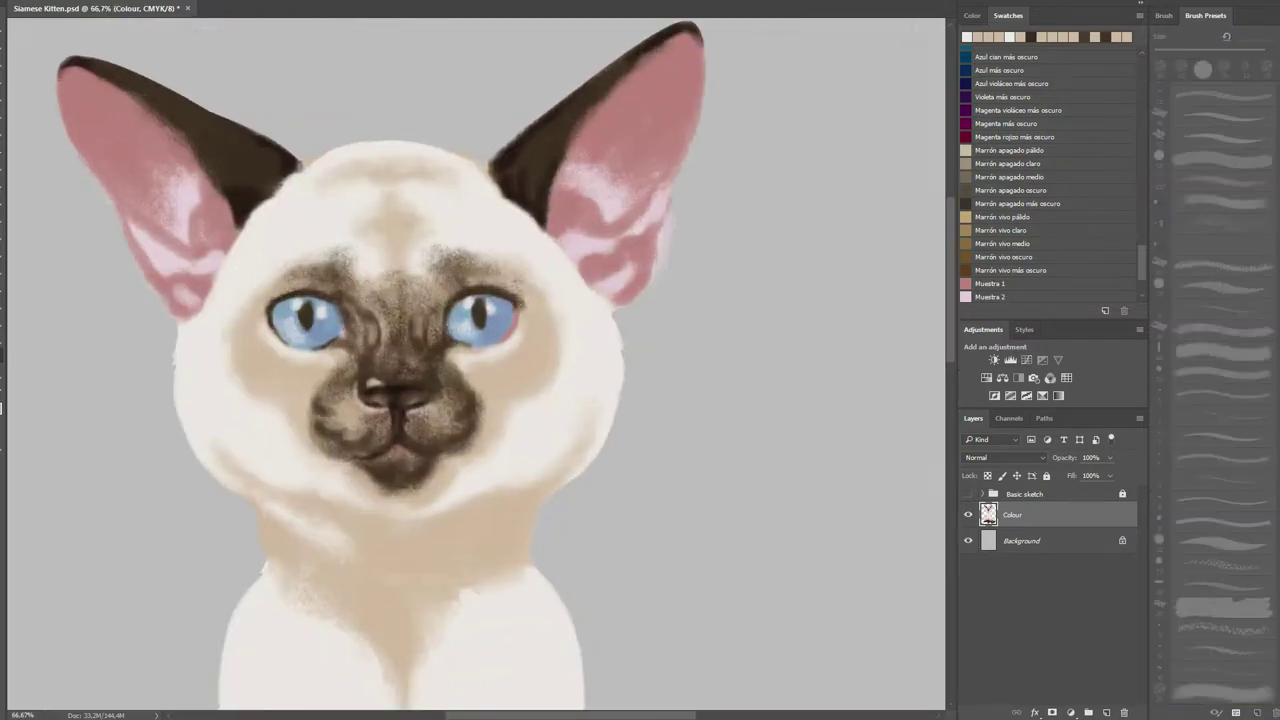
{"action": "scroll", "coordinate": [262, 290], "scroll_direction": "down", "scroll_amount": 3}
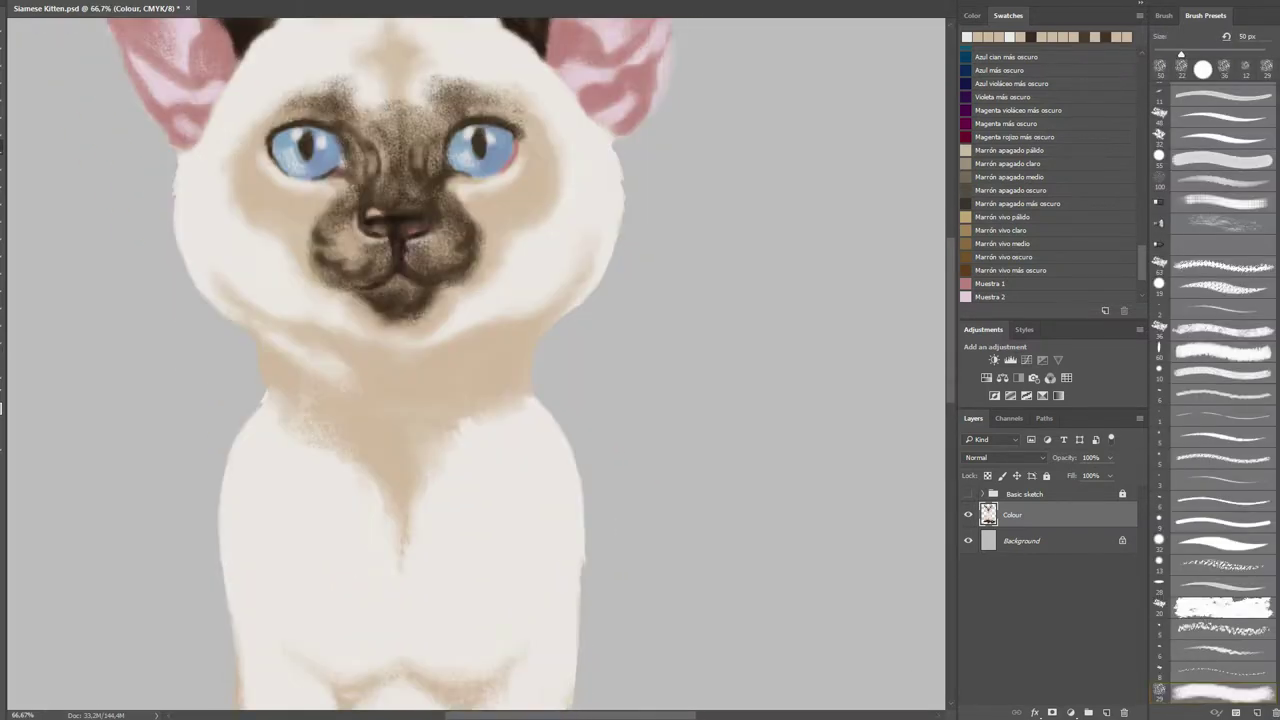
{"action": "mouse_move", "coordinate": [514, 410]}
{"action": "left_mouse_down"}
{"action": "mouse_move", "coordinate": [456, 442]}
{"action": "mouse_move", "coordinate": [482, 450]}
{"action": "left_mouse_up"}
{"action": "left_click_drag", "start_coordinate": [276, 406], "coordinate": [336, 458]}
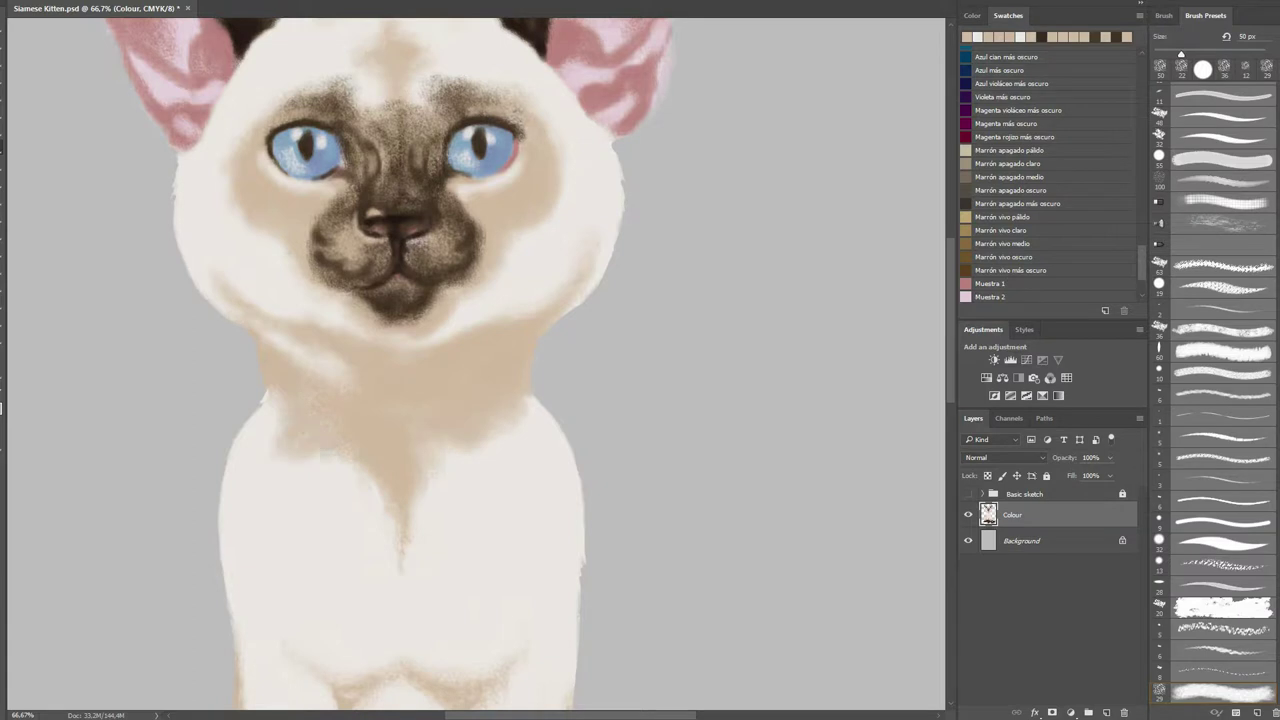
{"action": "left_click_drag", "start_coordinate": [278, 342], "coordinate": [342, 376]}
- Set the brush to 12 px and brighten the top of the nose with a sampled muzzle colour
{"action": "right_click", "coordinate": [400, 404]}
{"action": "key", "text": "Return"}
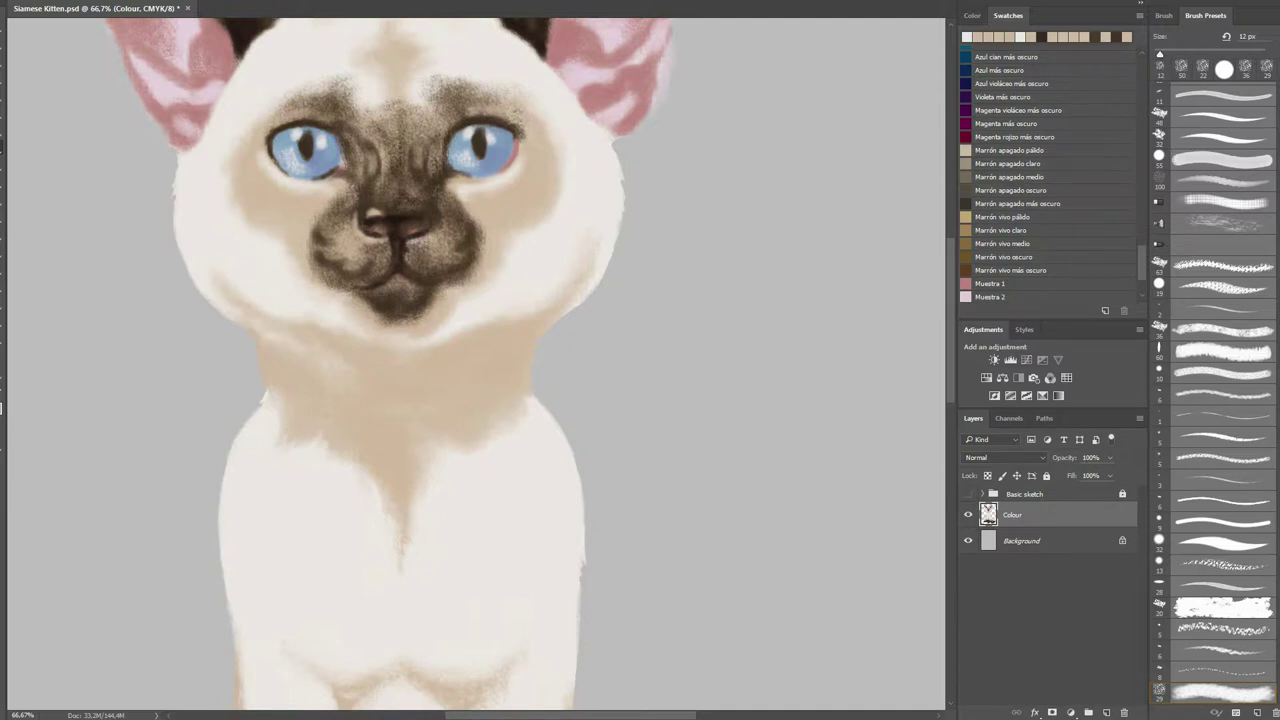
{"action": "scroll", "coordinate": [400, 360], "scroll_direction": "up", "scroll_amount": 2}
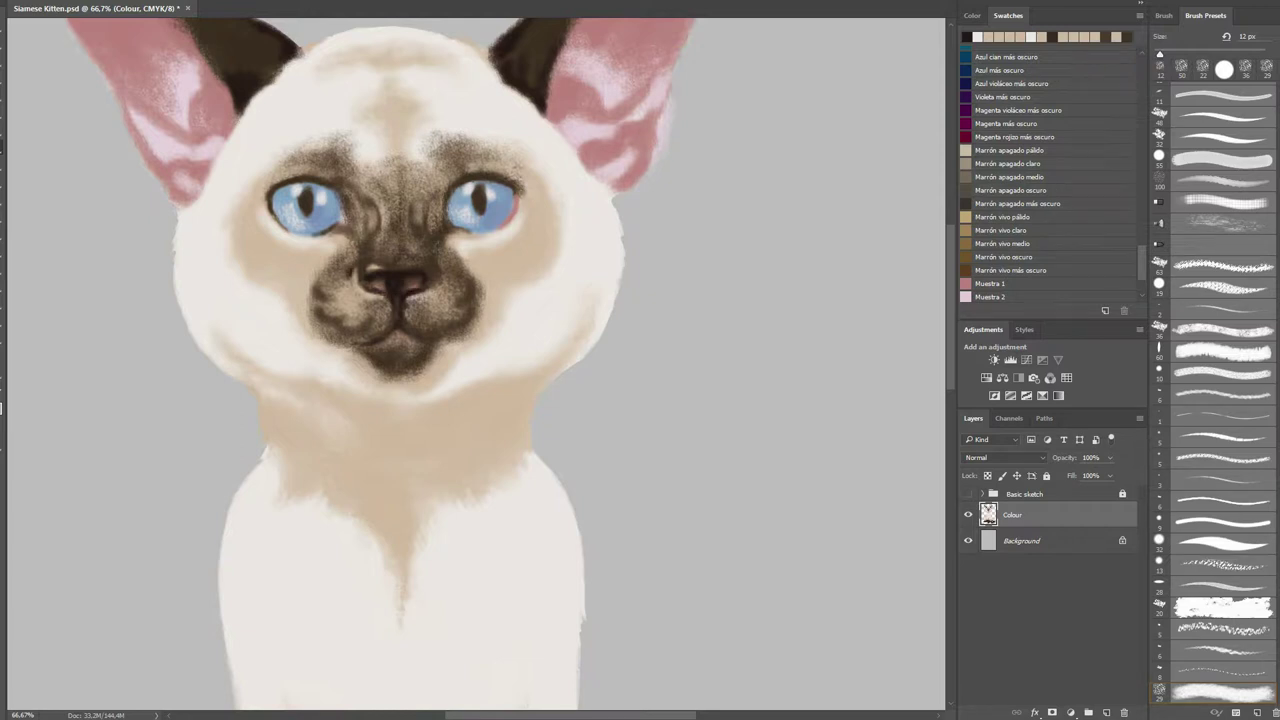
{"action": "left_click", "coordinate": [274, 286], "text": "alt"}
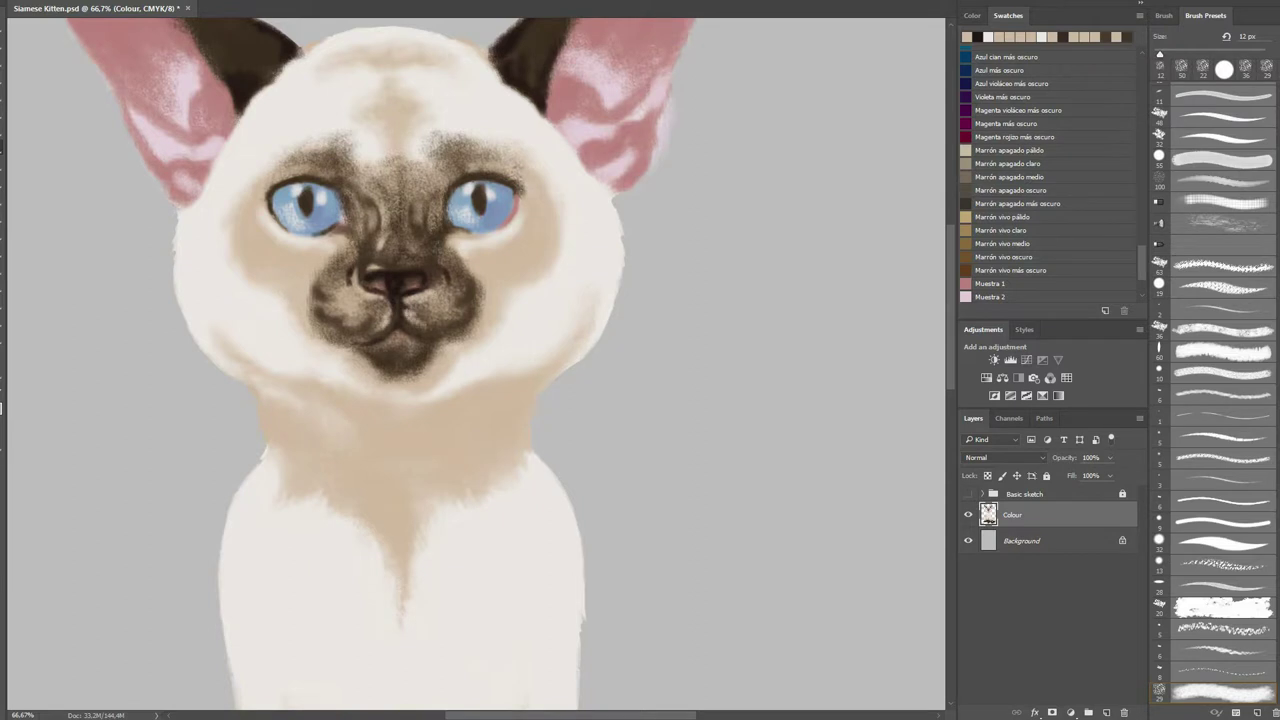
{"action": "key", "text": "ctrl+minus"}
{"action": "key", "text": "ctrl+minus"}
{"action": "key", "text": "ctrl+plus"}
{"action": "key", "text": "ctrl+plus"}
{"action": "key", "text": "ctrl+plus"}
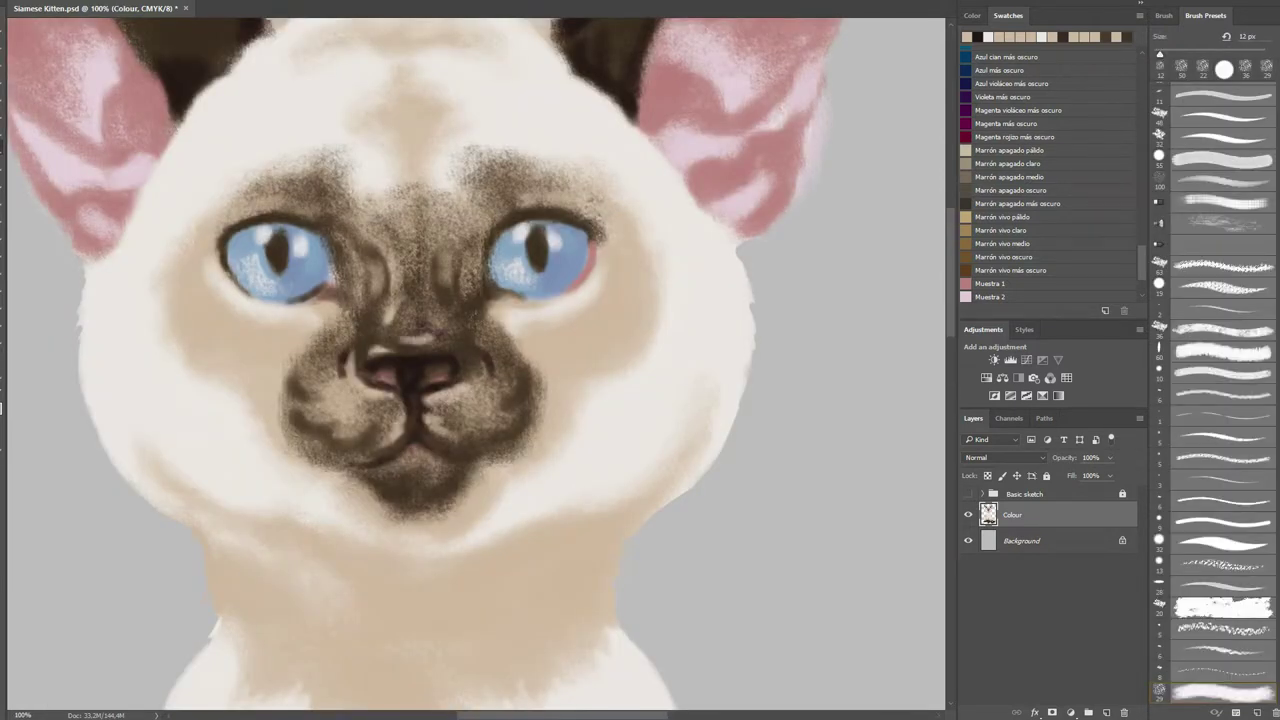
{"action": "left_click_drag", "start_coordinate": [444, 344], "coordinate": [439, 351]}
{"action": "key", "text": "ctrl+minus"}
{"action": "key", "text": "ctrl+minus"}
{"action": "key", "text": "ctrl+plus"}
{"action": "key", "text": "ctrl+plus"}
{"action": "key", "text": "ctrl+plus"}
{"action": "key", "text": "ctrl+plus"}
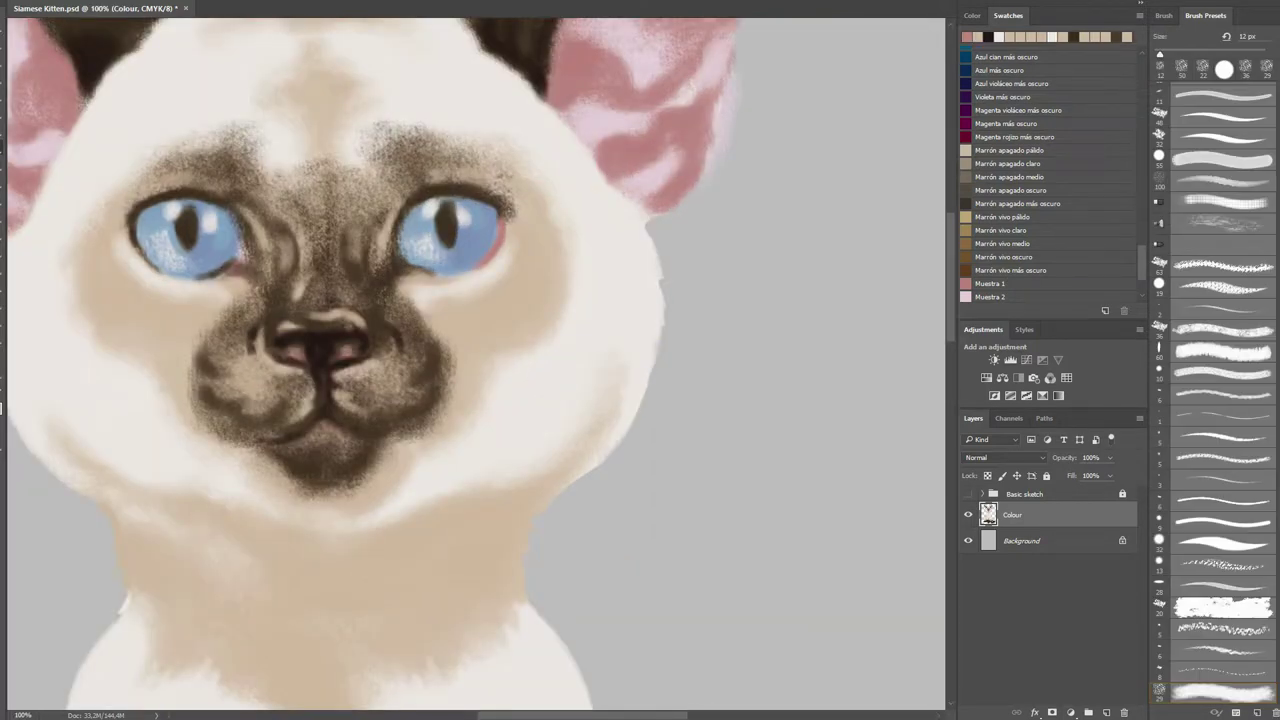
- Dot five dark whisker spots across the muzzle
{"action": "scroll", "coordinate": [1045, 175], "scroll_direction": "down", "scroll_amount": 2}
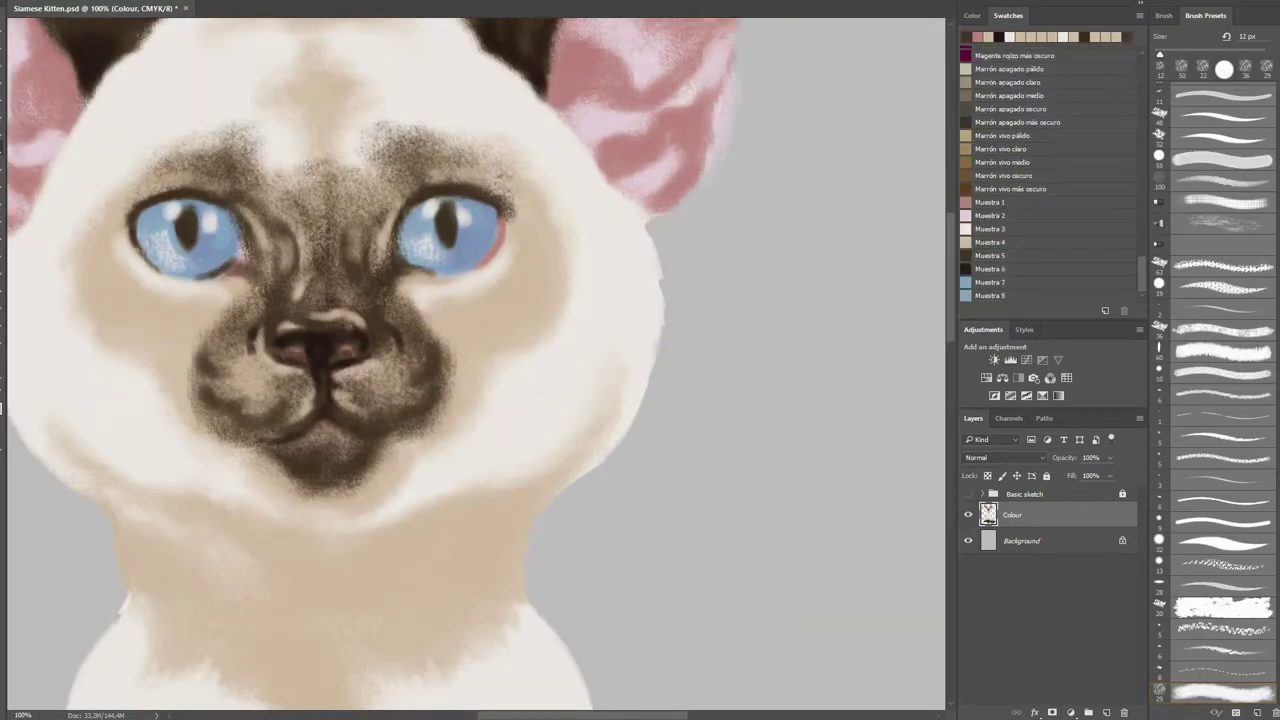
{"action": "left_click", "coordinate": [239, 359]}
{"action": "left_click", "coordinate": [239, 374]}
{"action": "left_click", "coordinate": [382, 389]}
{"action": "left_click", "coordinate": [351, 396]}
{"action": "left_click", "coordinate": [406, 393]}
- Switch to a 24 px brush and soften the left, right and lower muzzle edges with light paint
{"action": "right_click", "coordinate": [195, 340]}
{"action": "double_click", "coordinate": [243, 423]}
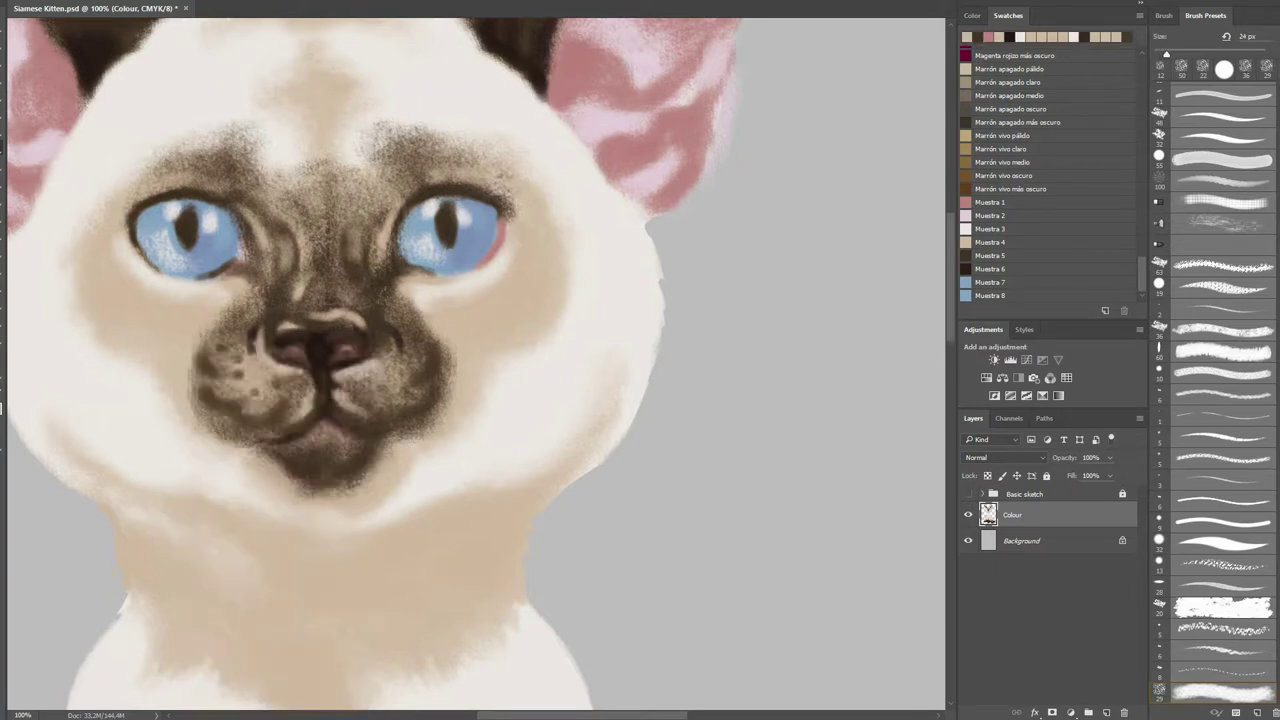
{"action": "left_click_drag", "start_coordinate": [190, 380], "coordinate": [230, 438]}
{"action": "mouse_move", "coordinate": [448, 345]}
{"action": "left_mouse_down"}
{"action": "mouse_move", "coordinate": [447, 405]}
{"action": "mouse_move", "coordinate": [408, 438]}
{"action": "left_mouse_up"}
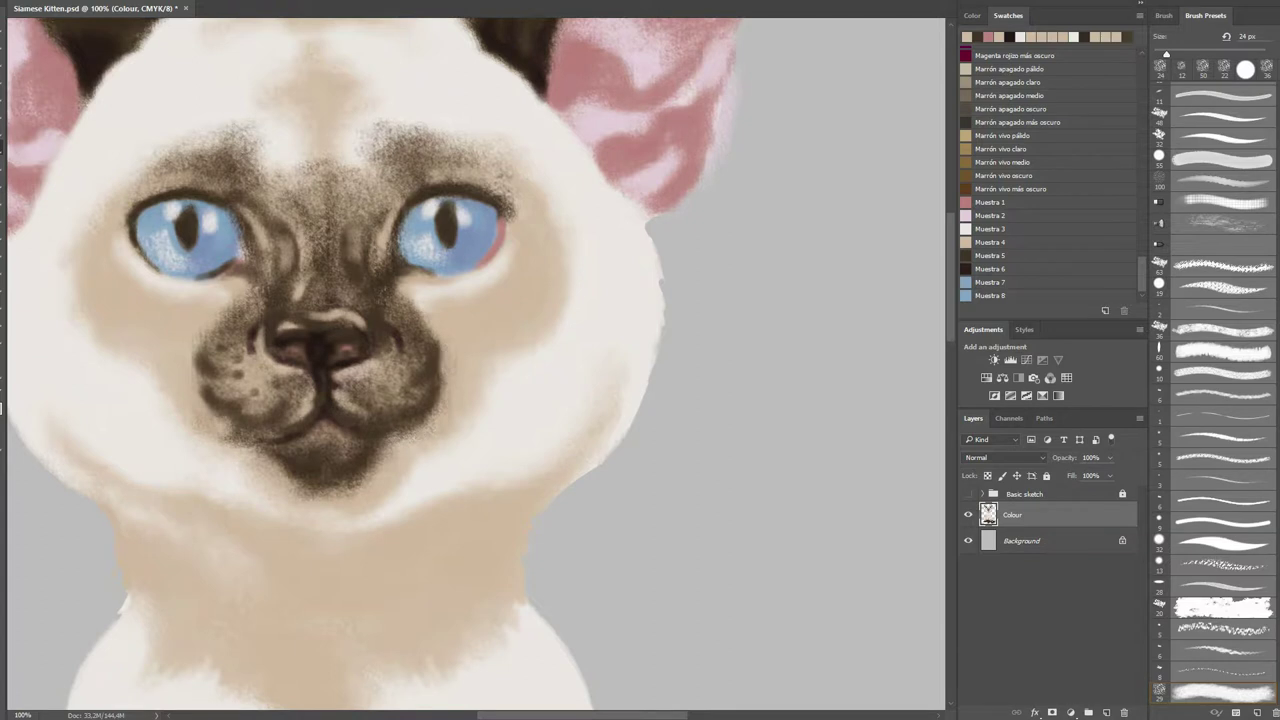
{"action": "left_click_drag", "start_coordinate": [226, 434], "coordinate": [245, 446]}
{"action": "left_click_drag", "start_coordinate": [210, 315], "coordinate": [246, 330]}
{"action": "left_click_drag", "start_coordinate": [394, 300], "coordinate": [446, 354]}
- Paint a dark tail stroke by the left leg and darken the area between the legs
{"action": "key", "text": "ctrl+minus"}
{"action": "key", "text": "ctrl+minus"}
{"action": "key", "text": "ctrl+minus"}
{"action": "key", "text": "ctrl+minus"}
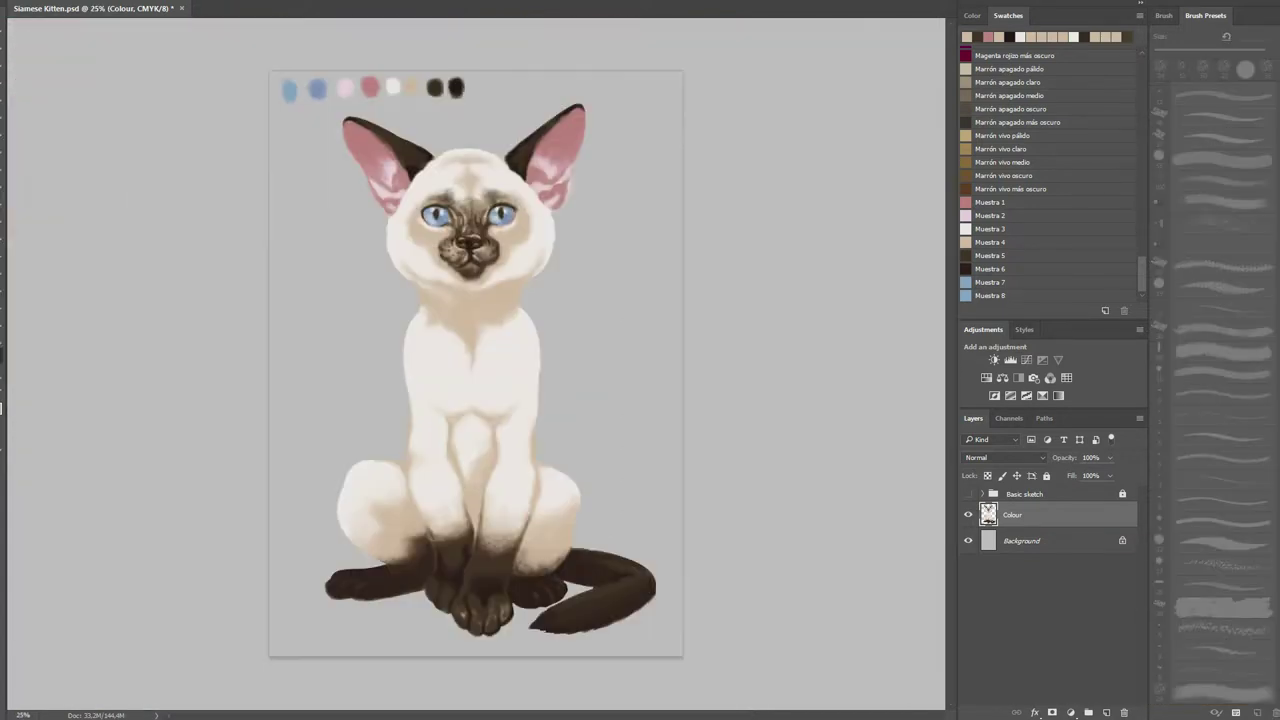
{"action": "key", "text": "ctrl+plus"}
{"action": "key", "text": "ctrl+plus"}
{"action": "key", "text": "ctrl+plus"}
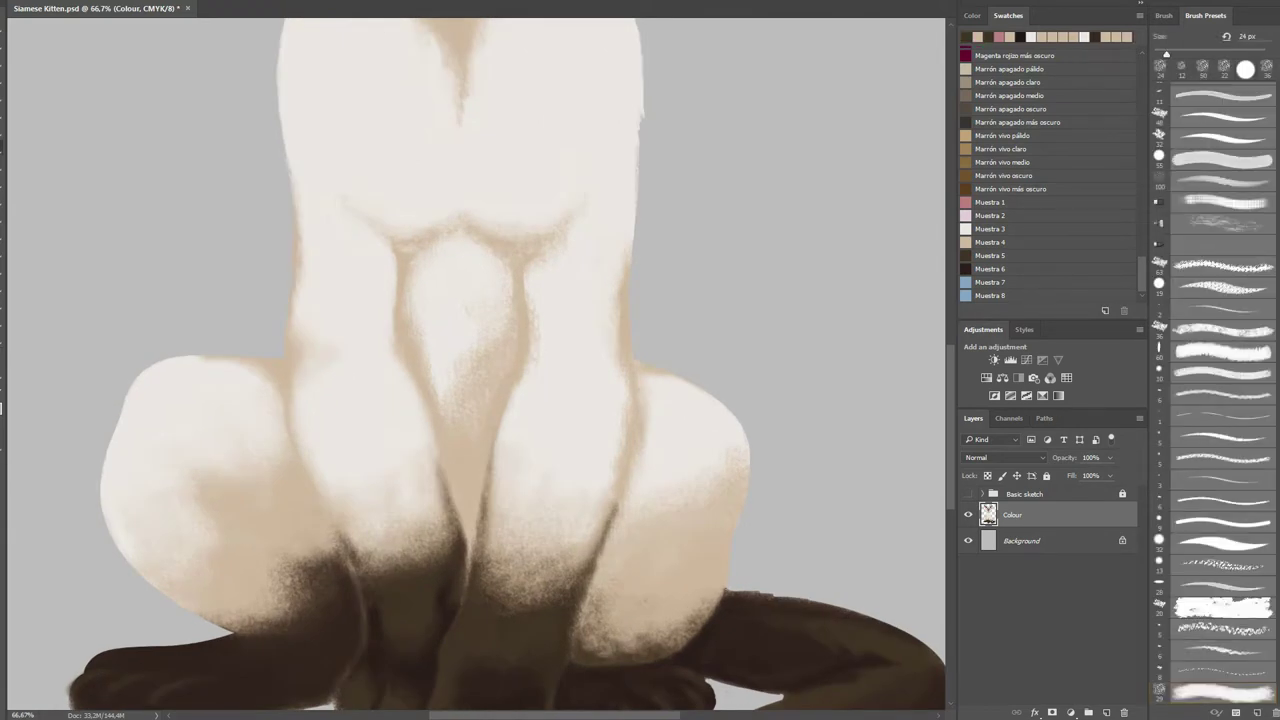
{"action": "mouse_move", "coordinate": [322, 562]}
{"action": "left_mouse_down"}
{"action": "mouse_move", "coordinate": [250, 518]}
{"action": "mouse_move", "coordinate": [316, 566]}
{"action": "left_mouse_up"}
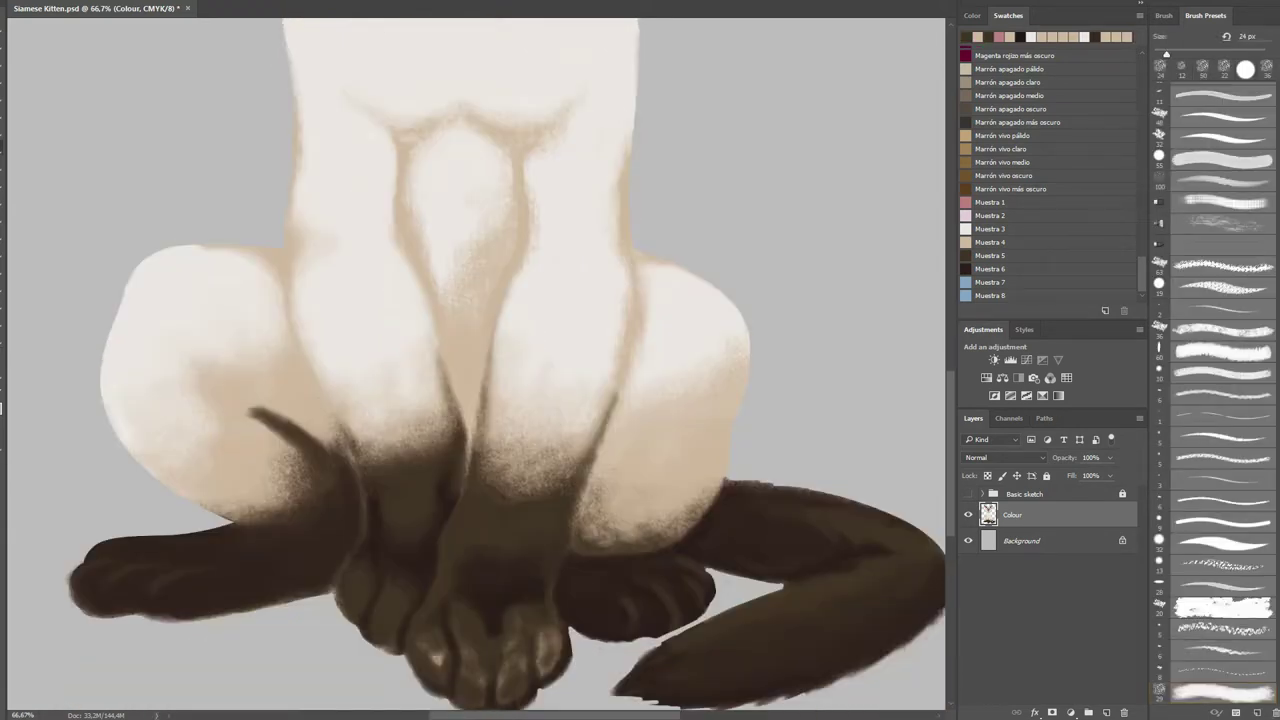
{"action": "mouse_move", "coordinate": [466, 398]}
{"action": "left_mouse_down"}
{"action": "mouse_move", "coordinate": [472, 428]}
{"action": "mouse_move", "coordinate": [462, 378]}
{"action": "mouse_move", "coordinate": [466, 410]}
{"action": "left_mouse_up"}
{"action": "mouse_move", "coordinate": [298, 374]}
{"action": "left_mouse_down"}
{"action": "mouse_move", "coordinate": [338, 450]}
{"action": "mouse_move", "coordinate": [382, 419]}
{"action": "left_mouse_up"}
- With a 66 px brush, lighten the dark stroke beside the left leg
{"action": "key", "text": "alt"}
{"action": "right_click", "coordinate": [248, 402]}
{"action": "key", "text": "Return"}
{"action": "mouse_move", "coordinate": [252, 410]}
{"action": "left_mouse_down"}
{"action": "mouse_move", "coordinate": [300, 462]}
{"action": "mouse_move", "coordinate": [318, 380]}
{"action": "mouse_move", "coordinate": [300, 440]}
{"action": "left_mouse_up"}
{"action": "mouse_move", "coordinate": [312, 390]}
{"action": "left_mouse_down"}
{"action": "mouse_move", "coordinate": [320, 446]}
{"action": "mouse_move", "coordinate": [256, 424]}
{"action": "left_mouse_up"}
{"action": "left_click_drag", "start_coordinate": [280, 466], "coordinate": [294, 480]}
- Reduce the brush to 40 px and lighten small areas between the legs
{"action": "right_click", "coordinate": [478, 350]}
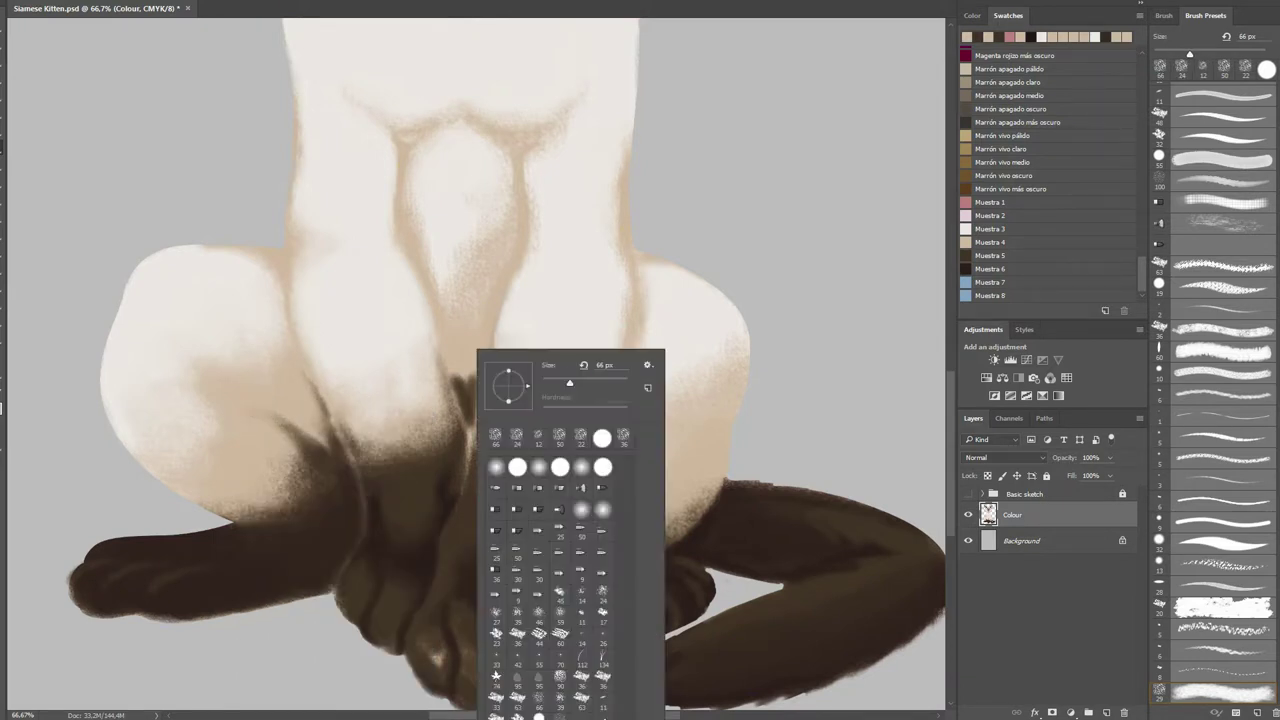
{"action": "left_click_drag", "start_coordinate": [569, 383], "coordinate": [561, 383]}
{"action": "key", "text": "Return"}
{"action": "mouse_move", "coordinate": [462, 376]}
{"action": "left_mouse_down"}
{"action": "mouse_move", "coordinate": [468, 420]}
{"action": "mouse_move", "coordinate": [482, 394]}
{"action": "left_mouse_up"}
{"action": "left_click_drag", "start_coordinate": [450, 492], "coordinate": [466, 504]}
- Darken the lower right leg, then lighten it near the tail with a sampled fur colour
{"action": "mouse_move", "coordinate": [612, 452]}
{"action": "left_mouse_down"}
{"action": "mouse_move", "coordinate": [590, 530]}
{"action": "mouse_move", "coordinate": [610, 545]}
{"action": "mouse_move", "coordinate": [705, 482]}
{"action": "mouse_move", "coordinate": [600, 528]}
{"action": "mouse_move", "coordinate": [596, 515]}
{"action": "mouse_move", "coordinate": [590, 535]}
{"action": "mouse_move", "coordinate": [650, 530]}
{"action": "mouse_move", "coordinate": [708, 480]}
{"action": "left_mouse_up"}
{"action": "left_click", "coordinate": [669, 504], "text": "alt"}
{"action": "left_click_drag", "start_coordinate": [662, 522], "coordinate": [712, 484]}
- Switch to a 91 px soft brush and paint light soft strokes over and between the legs
{"action": "scroll", "coordinate": [476, 368], "scroll_direction": "right", "scroll_amount": 5}
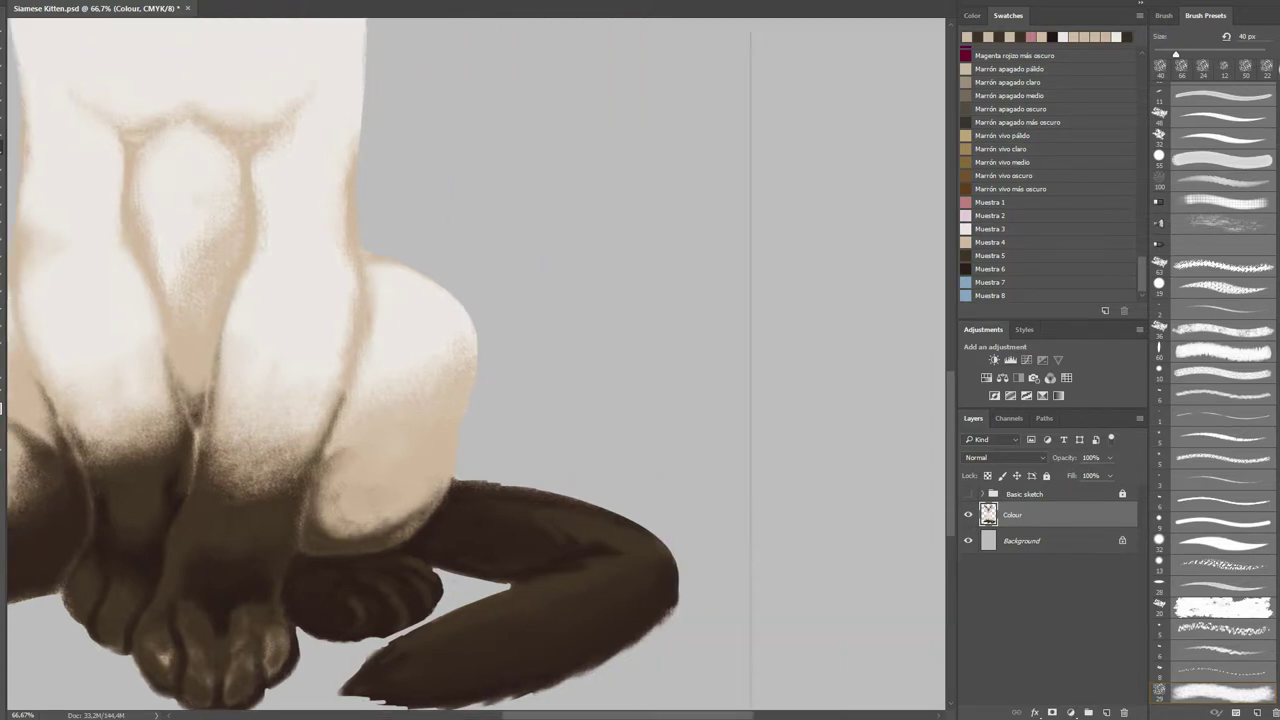
{"action": "scroll", "coordinate": [1220, 380], "scroll_direction": "up", "scroll_amount": 10}
{"action": "left_click", "coordinate": [1222, 93]}
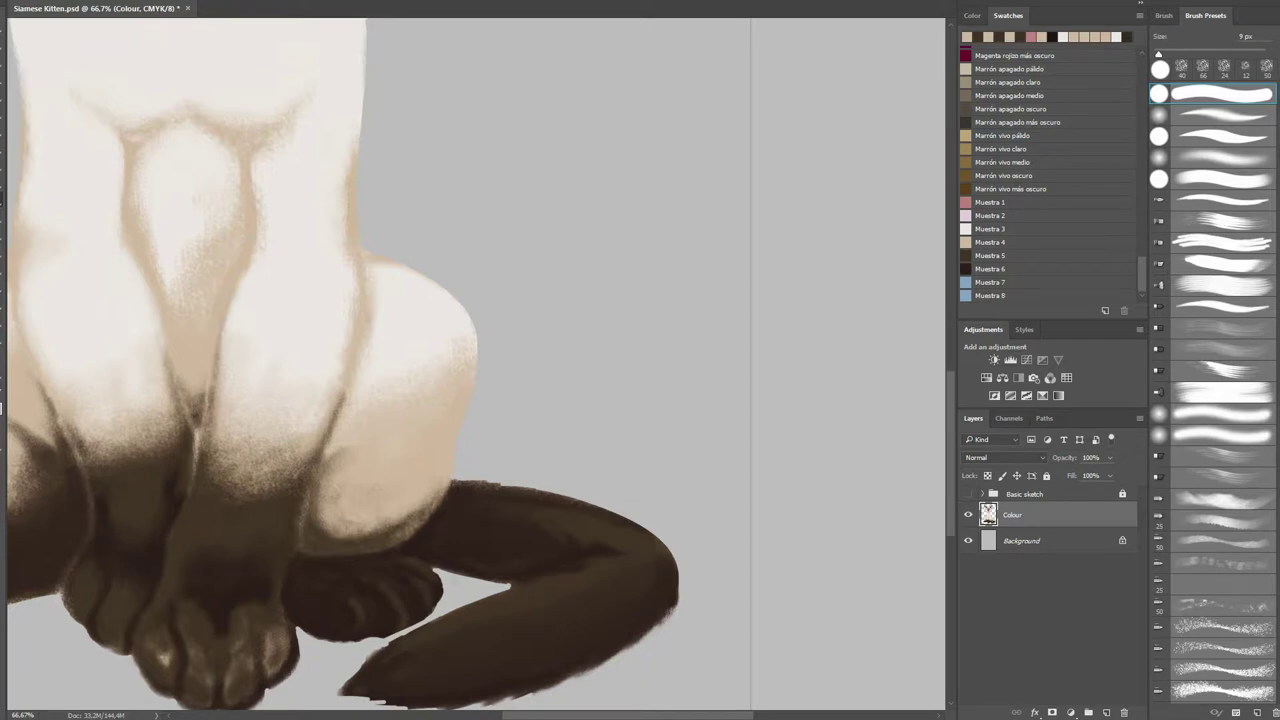
{"action": "key", "text": "ctrl+0"}
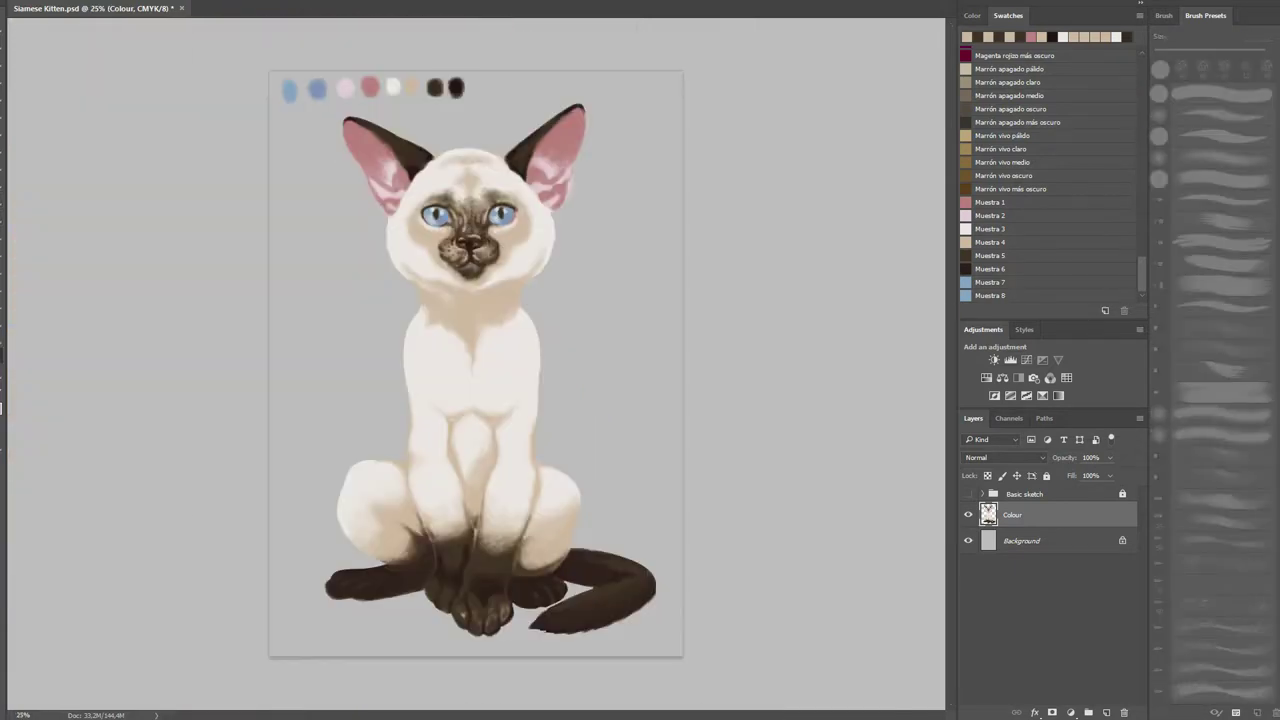
{"action": "key", "text": "ctrl+1"}
{"action": "right_click", "coordinate": [286, 396]}
{"action": "double_click", "coordinate": [348, 486]}
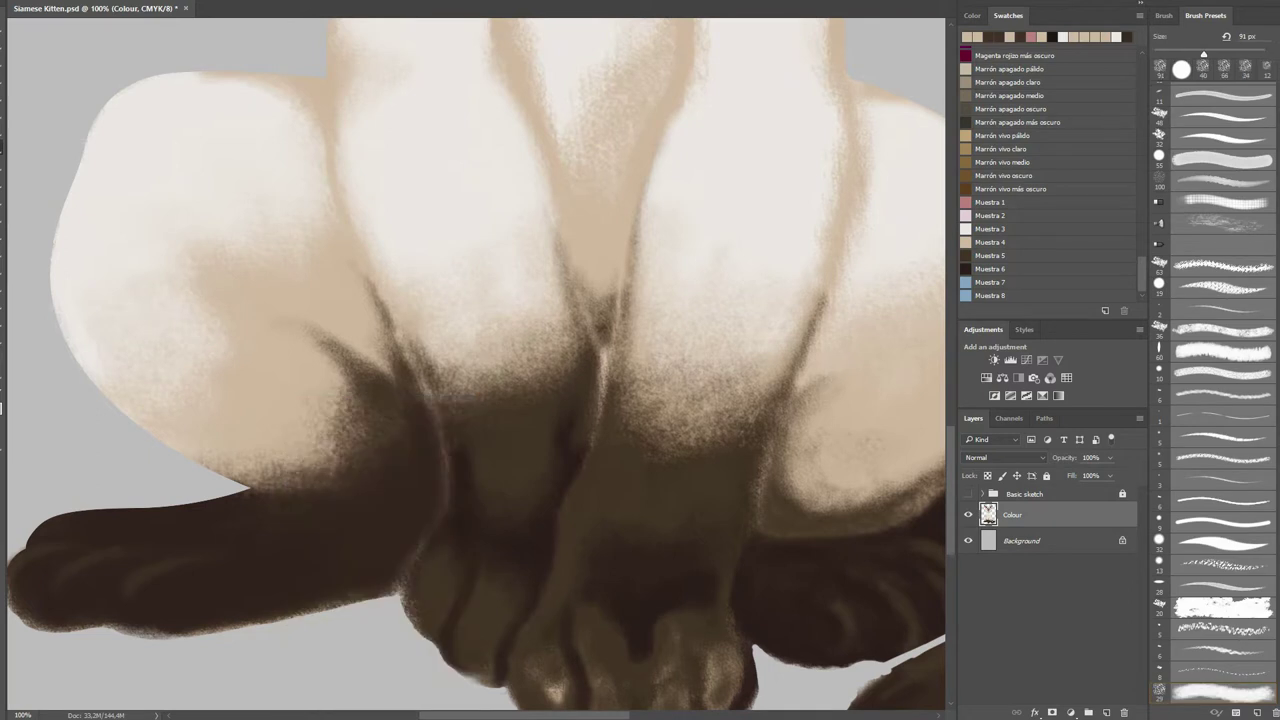
{"action": "left_click_drag", "start_coordinate": [305, 500], "coordinate": [420, 470]}
{"action": "left_click_drag", "start_coordinate": [350, 495], "coordinate": [345, 425]}
{"action": "left_click_drag", "start_coordinate": [405, 462], "coordinate": [338, 382]}
{"action": "mouse_move", "coordinate": [515, 390]}
{"action": "left_mouse_down"}
{"action": "mouse_move", "coordinate": [488, 430]}
{"action": "mouse_move", "coordinate": [570, 365]}
{"action": "left_mouse_up"}
- Brighten the dark shading between the front paws
{"action": "key", "text": "ctrl+0"}
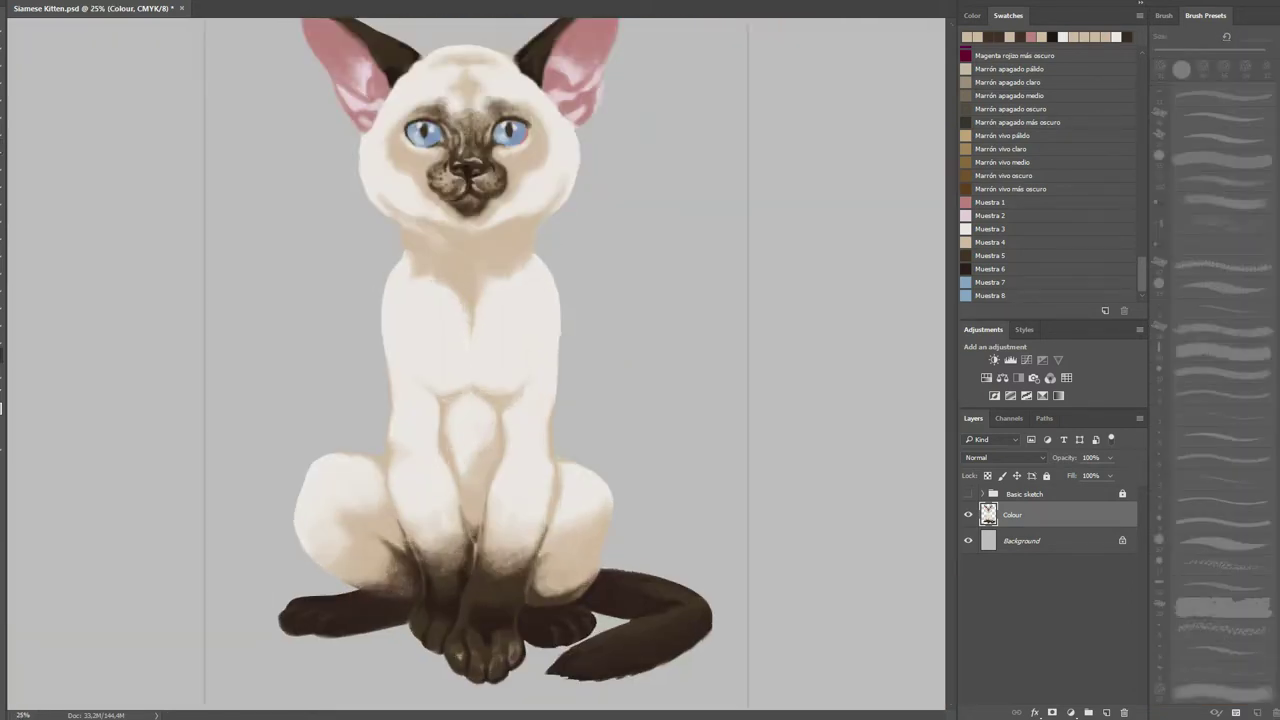
{"action": "scroll", "coordinate": [420, 460], "scroll_direction": "up", "scroll_amount": 3}
{"action": "left_click_drag", "start_coordinate": [440, 470], "coordinate": [480, 445]}
{"action": "mouse_move", "coordinate": [455, 495]}
{"action": "left_mouse_down"}
{"action": "mouse_move", "coordinate": [480, 435]}
{"action": "mouse_move", "coordinate": [432, 475]}
{"action": "left_mouse_up"}
- Shade the leg and tail area with paw brown, then lighten the back leg and front-paw shading with beige
{"action": "left_click", "coordinate": [394, 600], "text": "alt"}
{"action": "mouse_move", "coordinate": [530, 480]}
{"action": "left_mouse_down"}
{"action": "mouse_move", "coordinate": [562, 455]}
{"action": "mouse_move", "coordinate": [632, 436]}
{"action": "mouse_move", "coordinate": [645, 385]}
{"action": "mouse_move", "coordinate": [618, 450]}
{"action": "mouse_move", "coordinate": [655, 395]}
{"action": "left_mouse_up"}
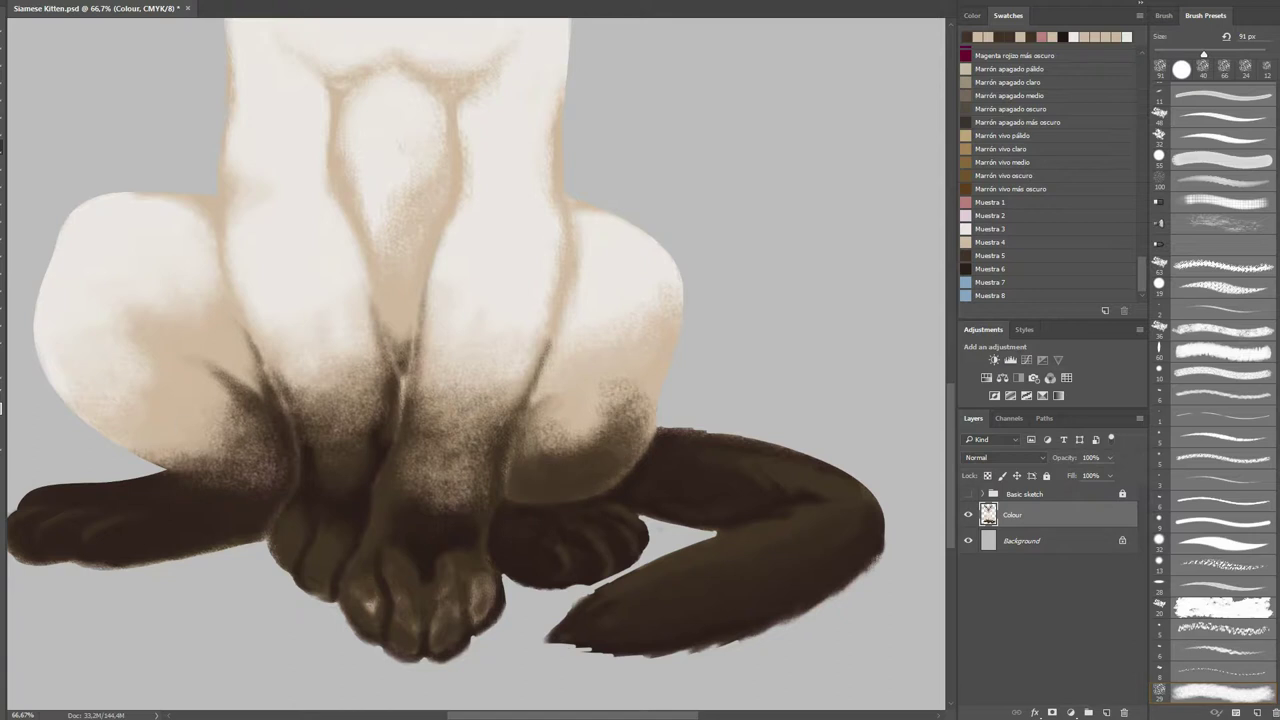
{"action": "left_click", "coordinate": [194, 434], "text": "alt"}
{"action": "mouse_move", "coordinate": [530, 480]}
{"action": "left_mouse_down"}
{"action": "mouse_move", "coordinate": [615, 428]}
{"action": "mouse_move", "coordinate": [636, 390]}
{"action": "left_mouse_up"}
{"action": "left_click_drag", "start_coordinate": [575, 482], "coordinate": [638, 420]}
{"action": "mouse_move", "coordinate": [528, 476]}
{"action": "left_mouse_down"}
{"action": "mouse_move", "coordinate": [646, 400]}
{"action": "mouse_move", "coordinate": [620, 440]}
{"action": "left_mouse_up"}
{"action": "left_click_drag", "start_coordinate": [455, 428], "coordinate": [505, 406]}
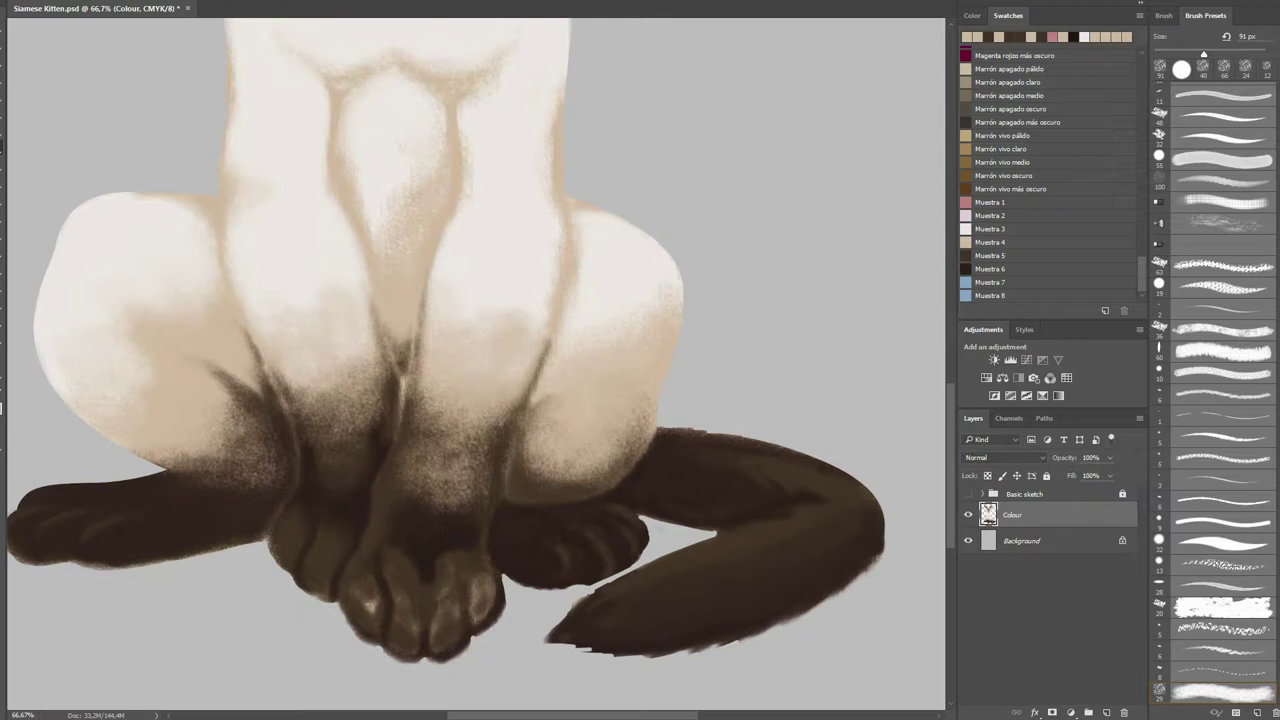
{"action": "scroll", "coordinate": [476, 360], "scroll_direction": "up", "scroll_amount": 3}
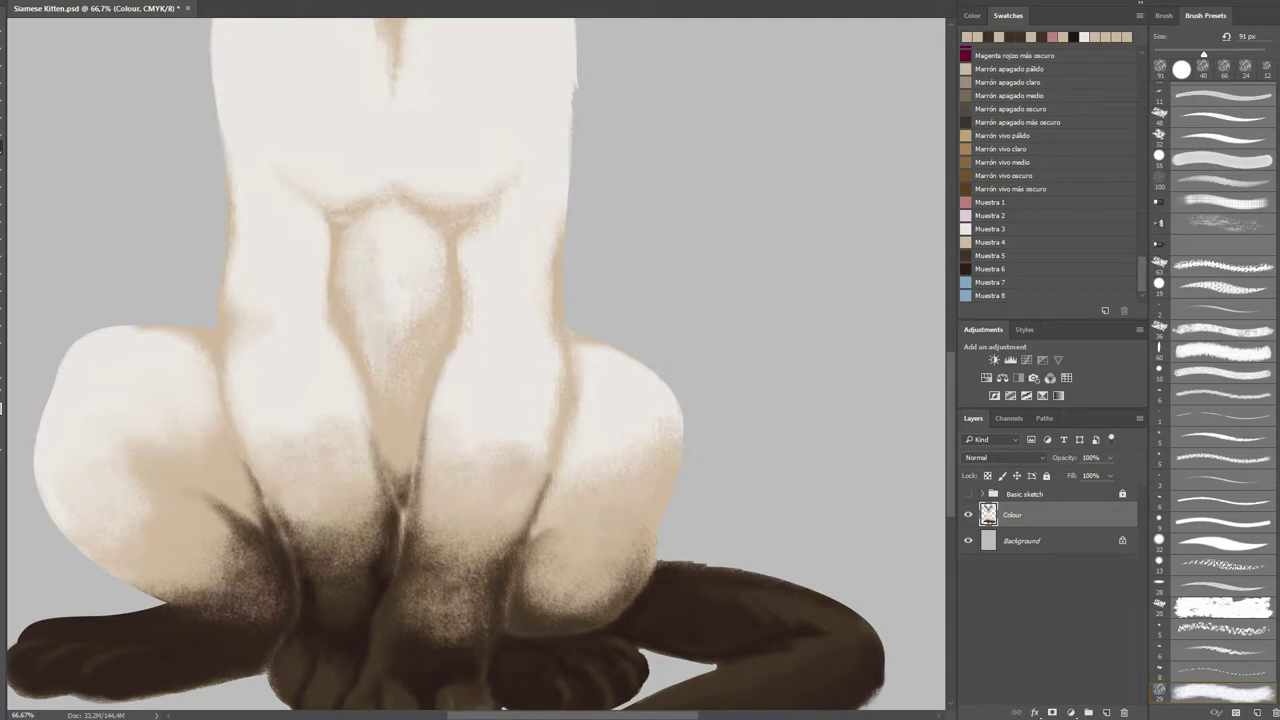
- Paint soft brown on both chest sides, then lighten the left patch with a 48 px brush
{"action": "scroll", "coordinate": [476, 360], "scroll_direction": "up", "scroll_amount": 4}
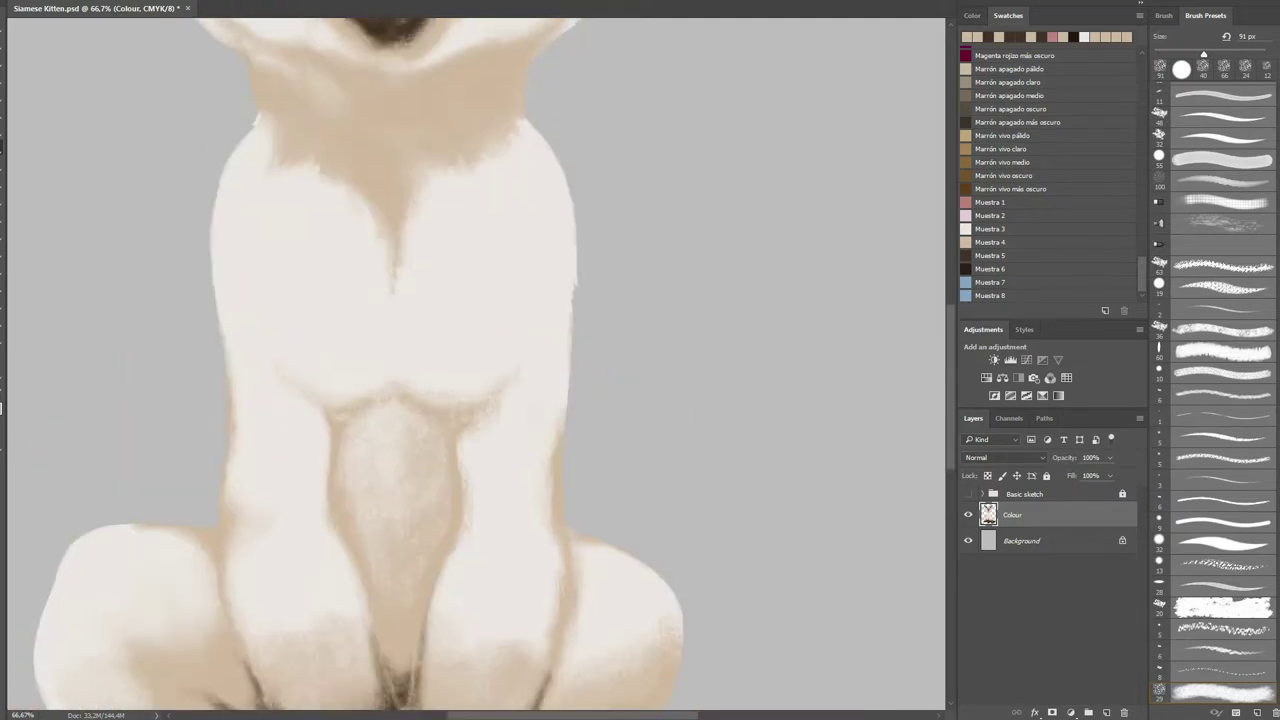
{"action": "left_click_drag", "start_coordinate": [248, 160], "coordinate": [262, 248]}
{"action": "left_click_drag", "start_coordinate": [530, 165], "coordinate": [525, 255]}
{"action": "key", "text": "alt"}
{"action": "right_click", "coordinate": [466, 274]}
{"action": "double_click", "coordinate": [543, 357]}
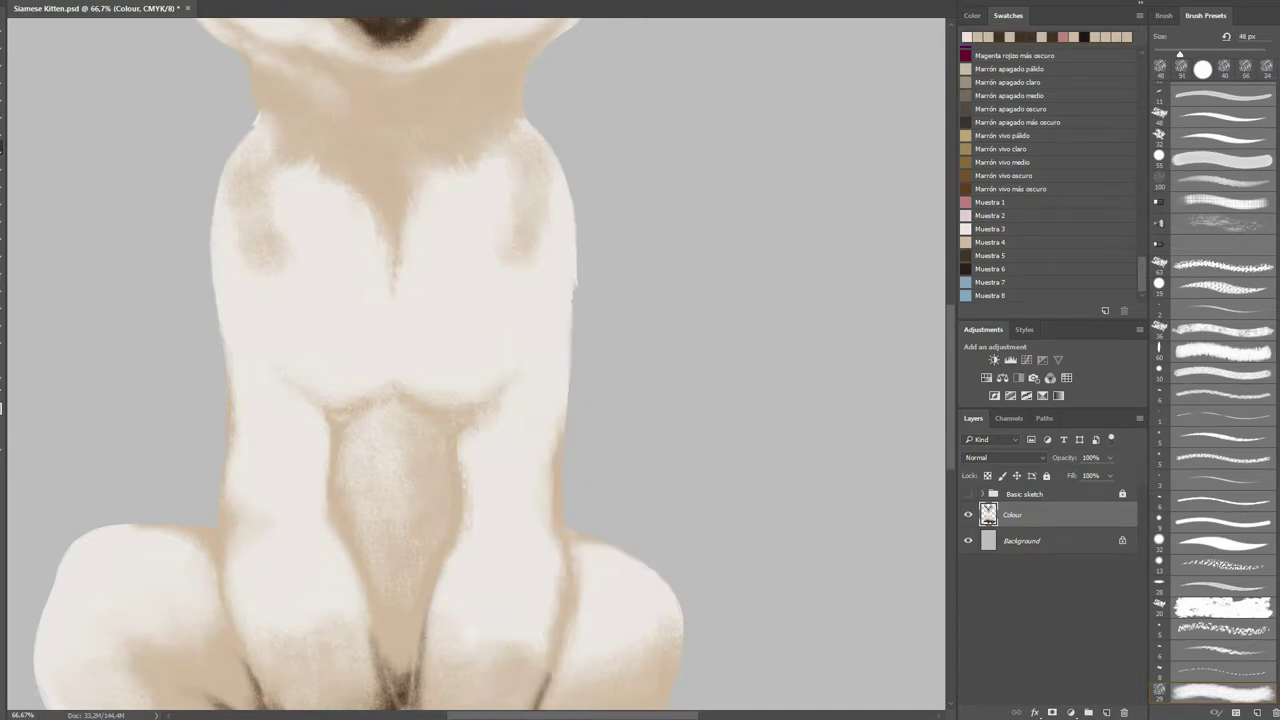
{"action": "mouse_move", "coordinate": [263, 196]}
{"action": "left_mouse_down"}
{"action": "mouse_move", "coordinate": [272, 250]}
{"action": "mouse_move", "coordinate": [250, 262]}
{"action": "mouse_move", "coordinate": [248, 310]}
{"action": "mouse_move", "coordinate": [300, 368]}
{"action": "left_mouse_up"}
- Sample chest brown, add shading to both chest sides, and soften it toward the edges
{"action": "left_click", "coordinate": [215, 576], "text": "alt"}
{"action": "left_click_drag", "start_coordinate": [522, 294], "coordinate": [500, 372]}
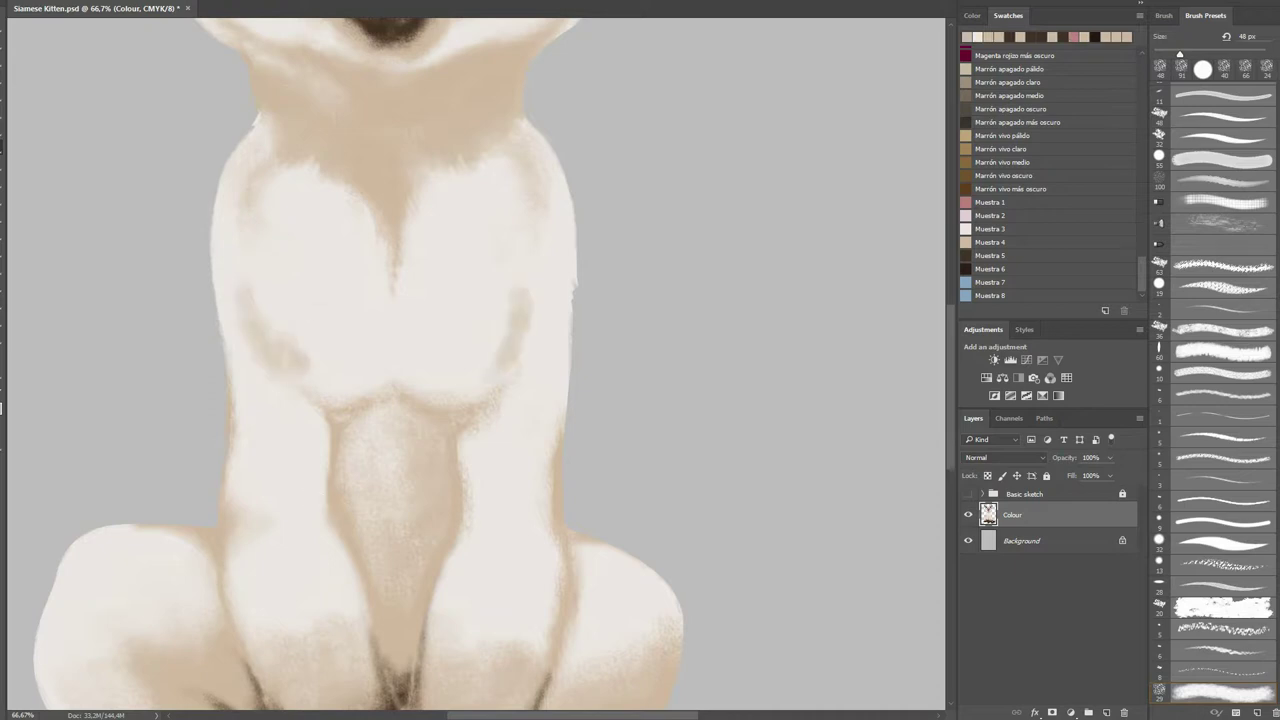
{"action": "left_click_drag", "start_coordinate": [256, 316], "coordinate": [300, 370]}
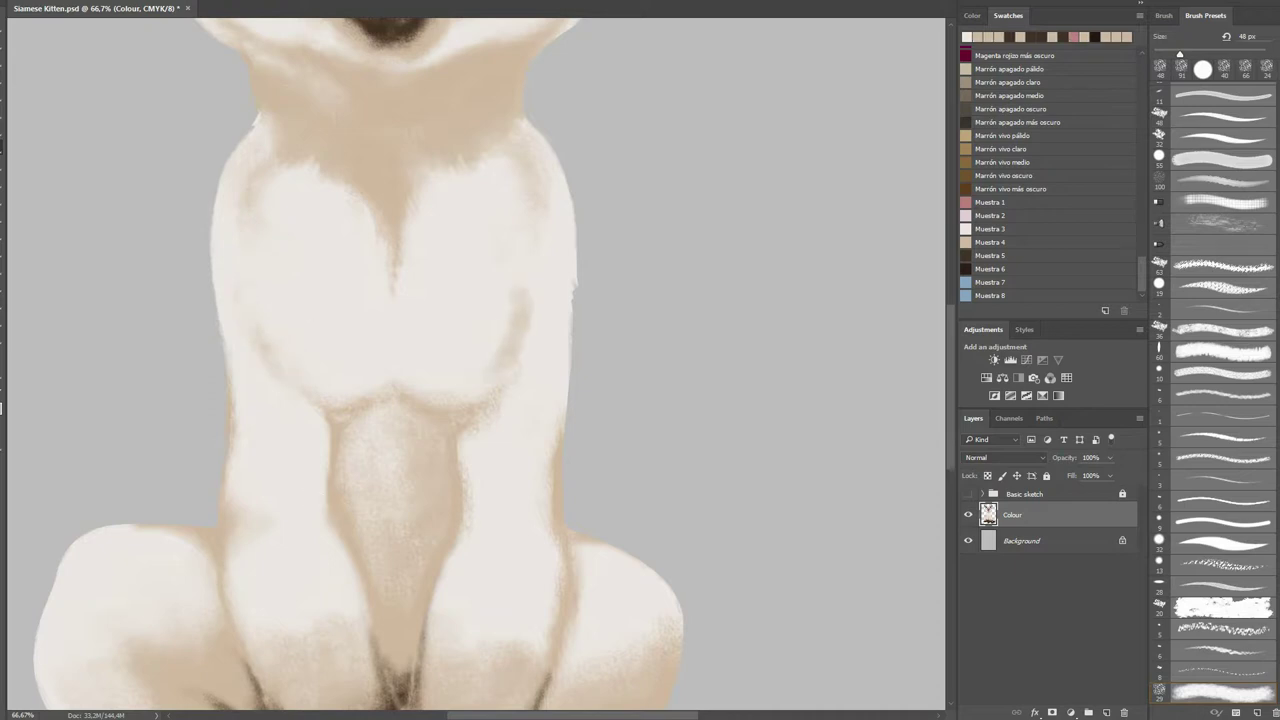
{"action": "left_click_drag", "start_coordinate": [520, 294], "coordinate": [504, 358]}
{"action": "scroll", "coordinate": [383, 387], "scroll_direction": "down", "scroll_amount": 4}
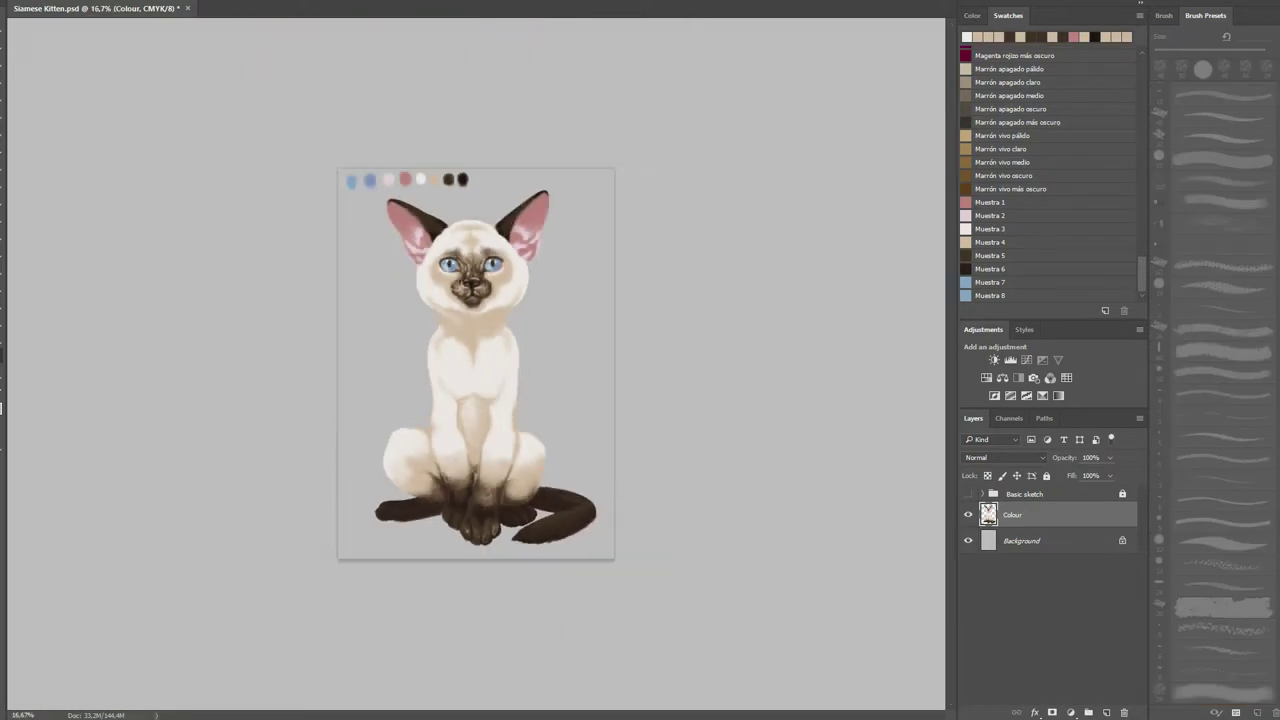
{"action": "scroll", "coordinate": [505, 205], "scroll_direction": "up", "scroll_amount": 4}
{"action": "left_click_drag", "start_coordinate": [522, 298], "coordinate": [497, 330]}
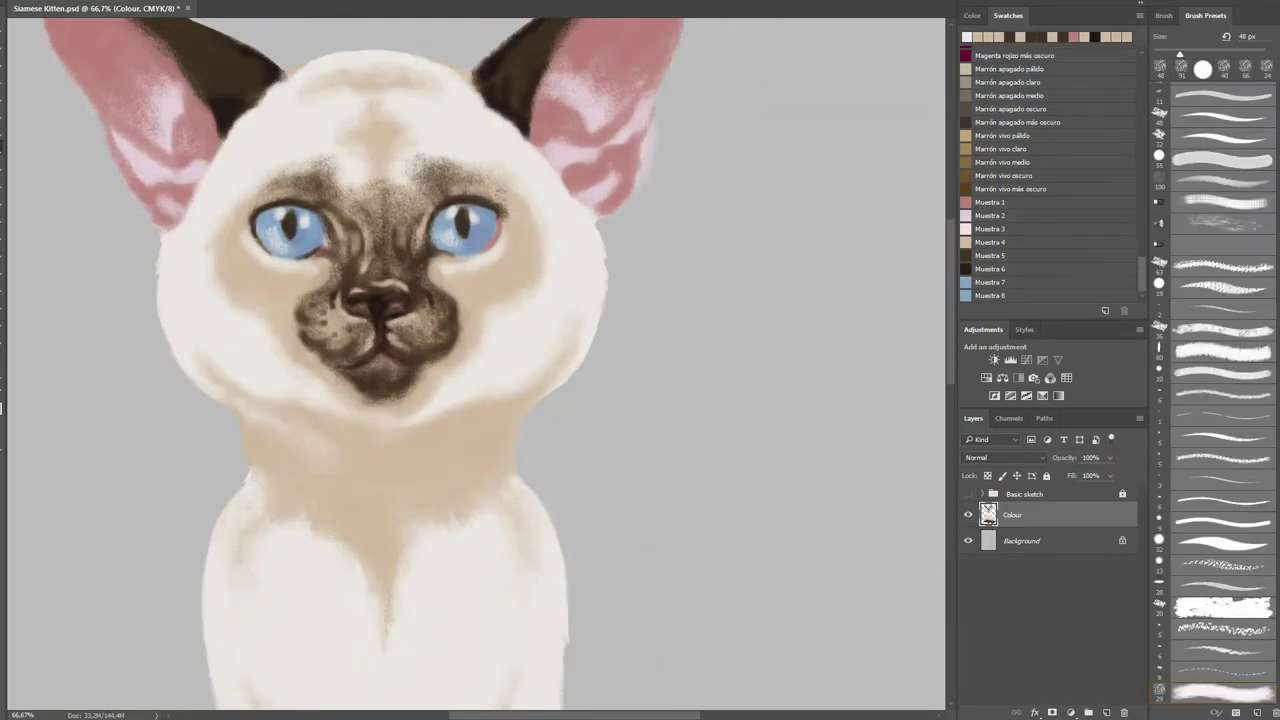
- Paint a lighter highlight on the left front paw's toes
{"action": "scroll", "coordinate": [420, 369], "scroll_direction": "down", "scroll_amount": 4}
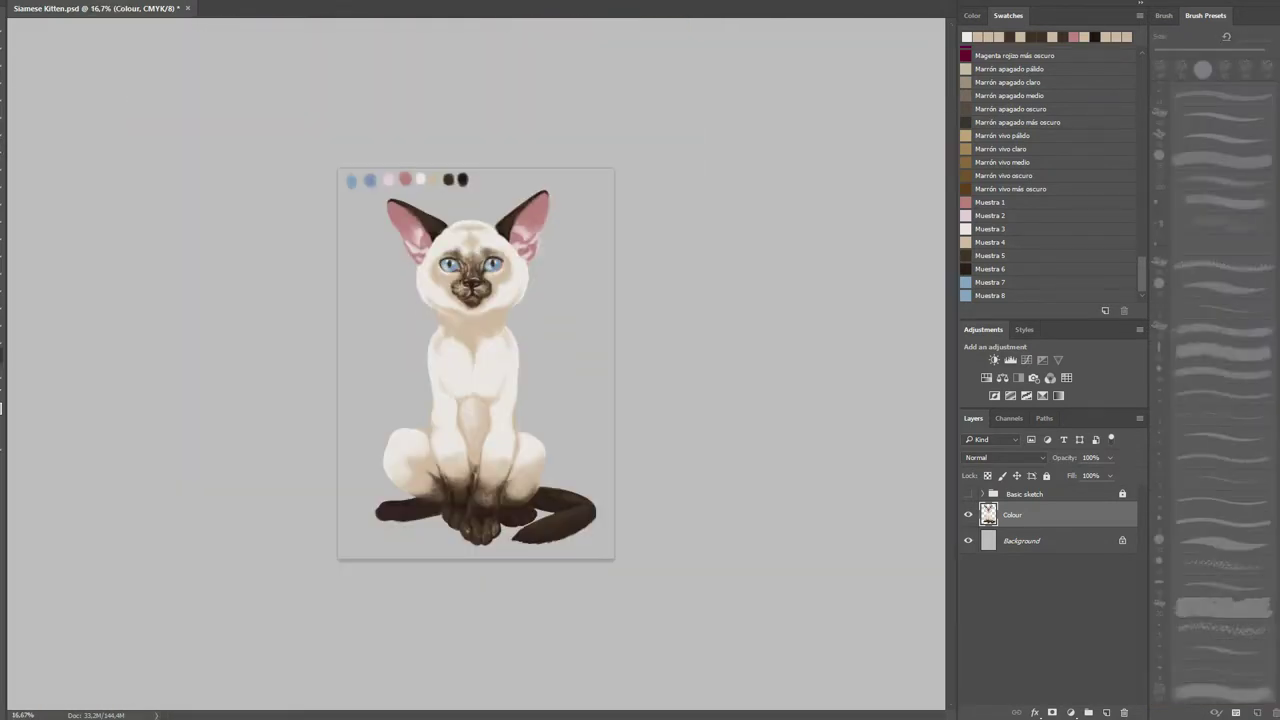
{"action": "scroll", "coordinate": [440, 505], "scroll_direction": "up", "scroll_amount": 5}
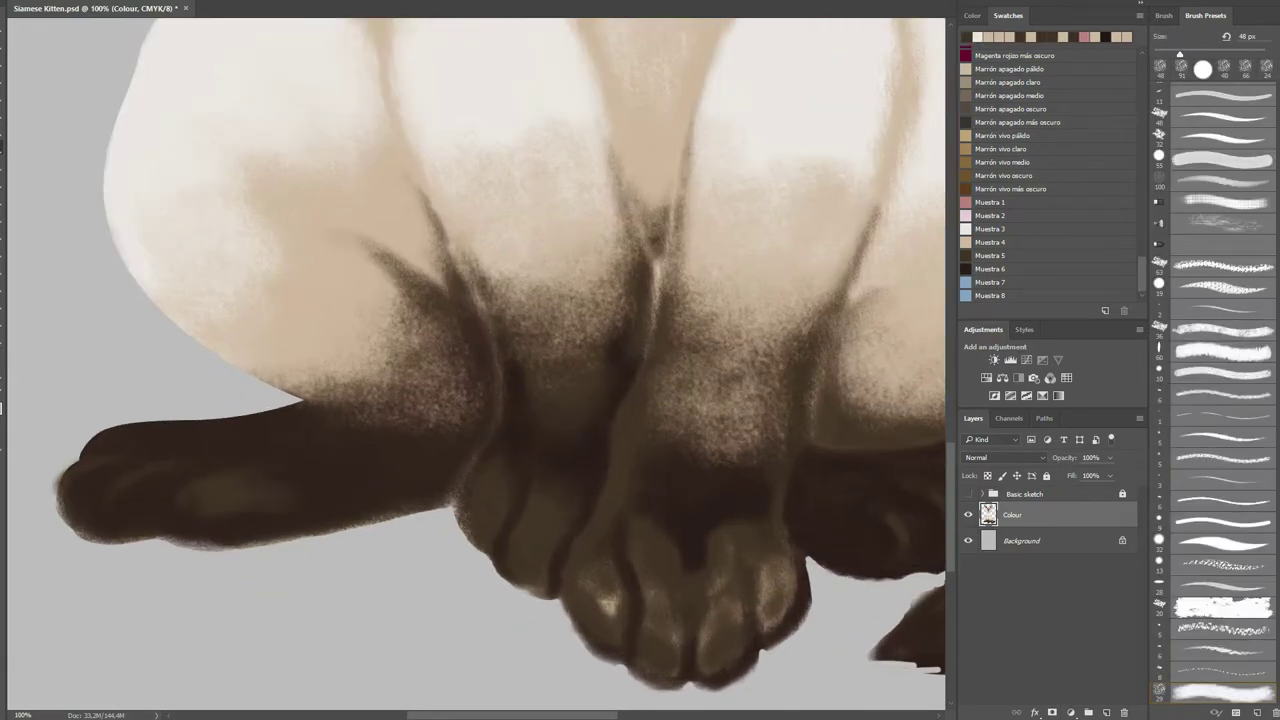
{"action": "left_click_drag", "start_coordinate": [114, 506], "coordinate": [142, 496]}
{"action": "scroll", "coordinate": [475, 360], "scroll_direction": "right", "scroll_amount": 5}
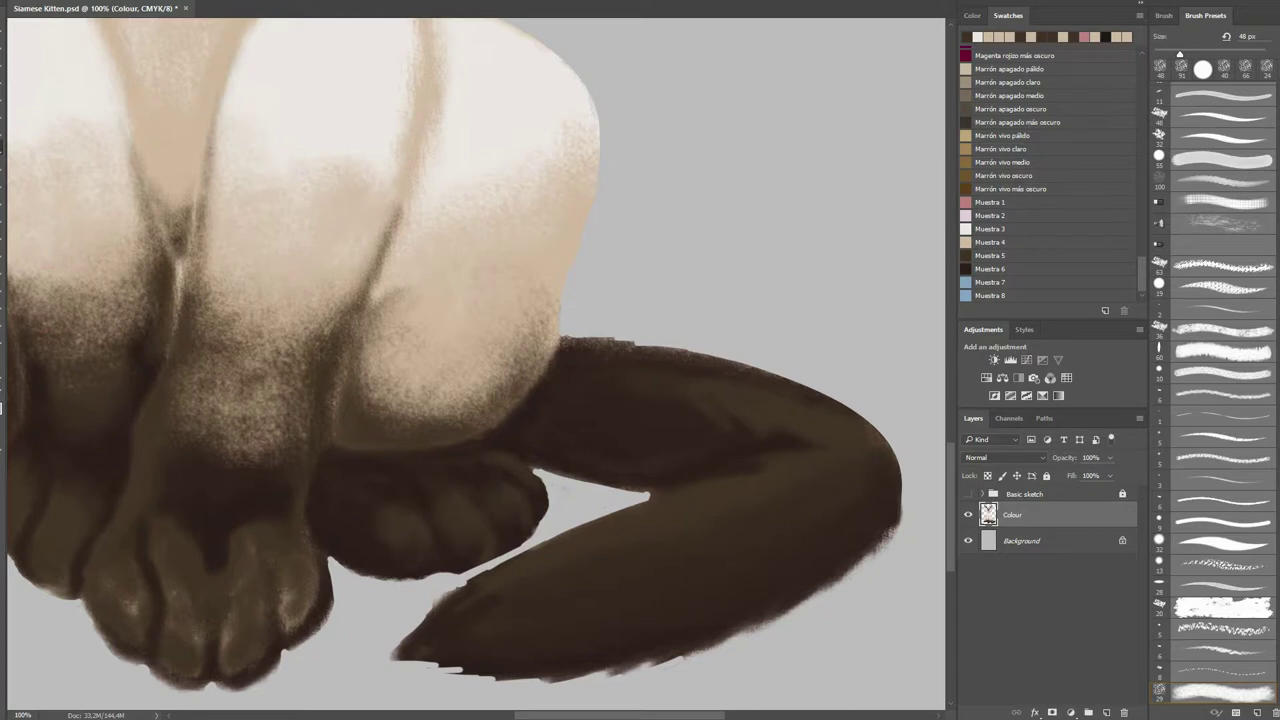
{"action": "scroll", "coordinate": [475, 360], "scroll_direction": "right", "scroll_amount": 2}
{"action": "key", "text": "ctrl+minus"}
{"action": "key", "text": "ctrl+minus"}
{"action": "key", "text": "ctrl+minus"}
{"action": "key", "text": "ctrl+minus"}
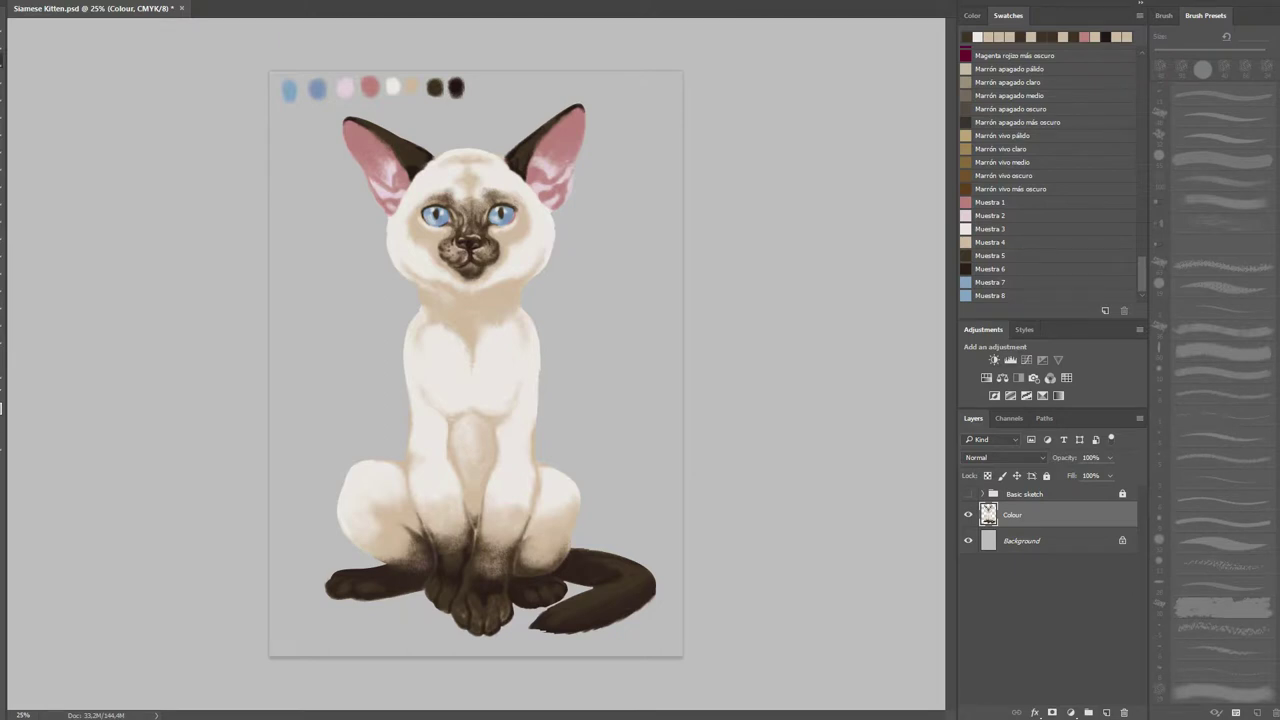
- Lasso the row of colour dots above the kitten, delete them, and deselect
{"action": "mouse_move", "coordinate": [292, 130]}
{"action": "left_mouse_down"}
{"action": "mouse_move", "coordinate": [343, 105]}
{"action": "mouse_move", "coordinate": [500, 77]}
{"action": "mouse_move", "coordinate": [314, 71]}
{"action": "left_mouse_up"}
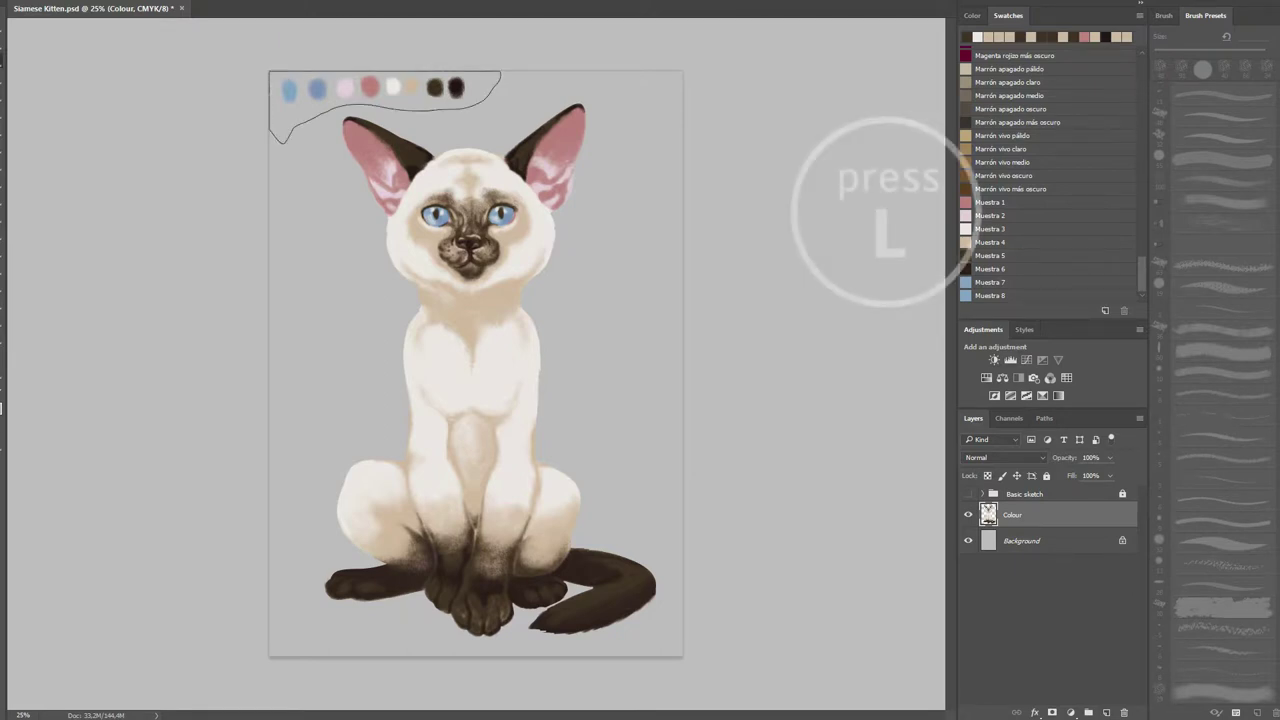
{"action": "left_click_drag", "start_coordinate": [276, 138], "coordinate": [283, 141]}
{"action": "key", "text": "Delete"}
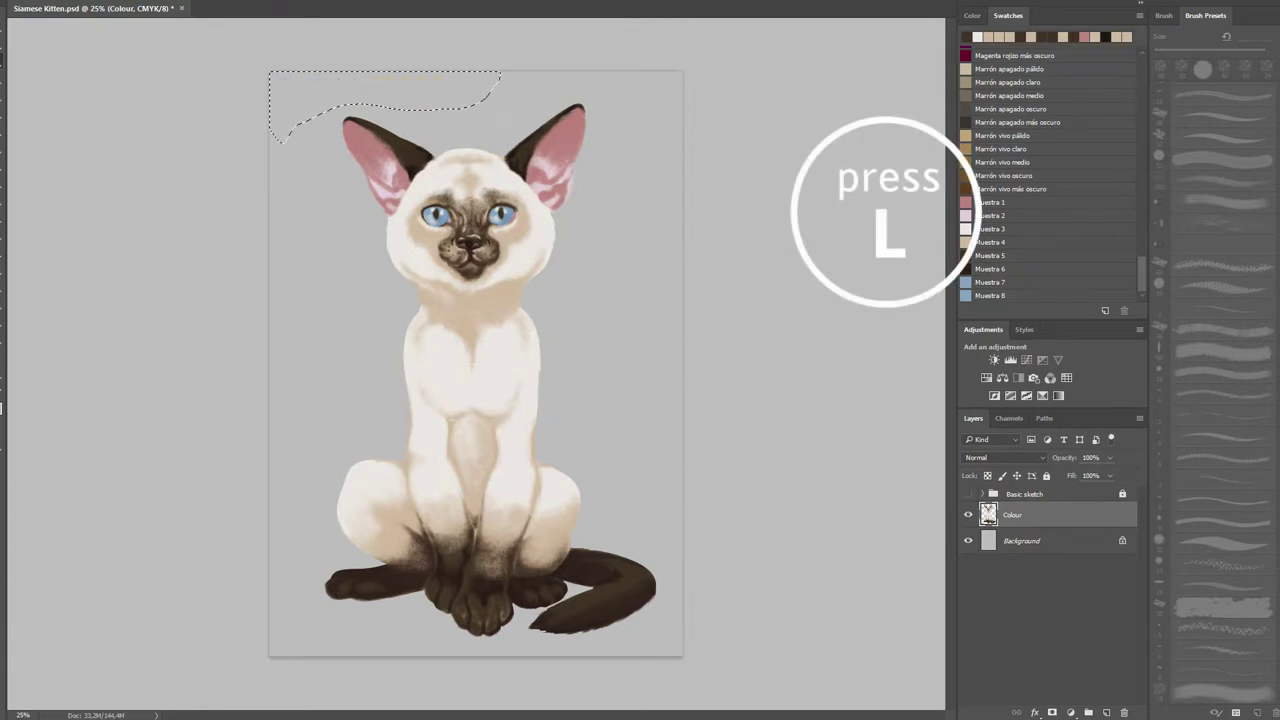
{"action": "right_click", "coordinate": [449, 182]}
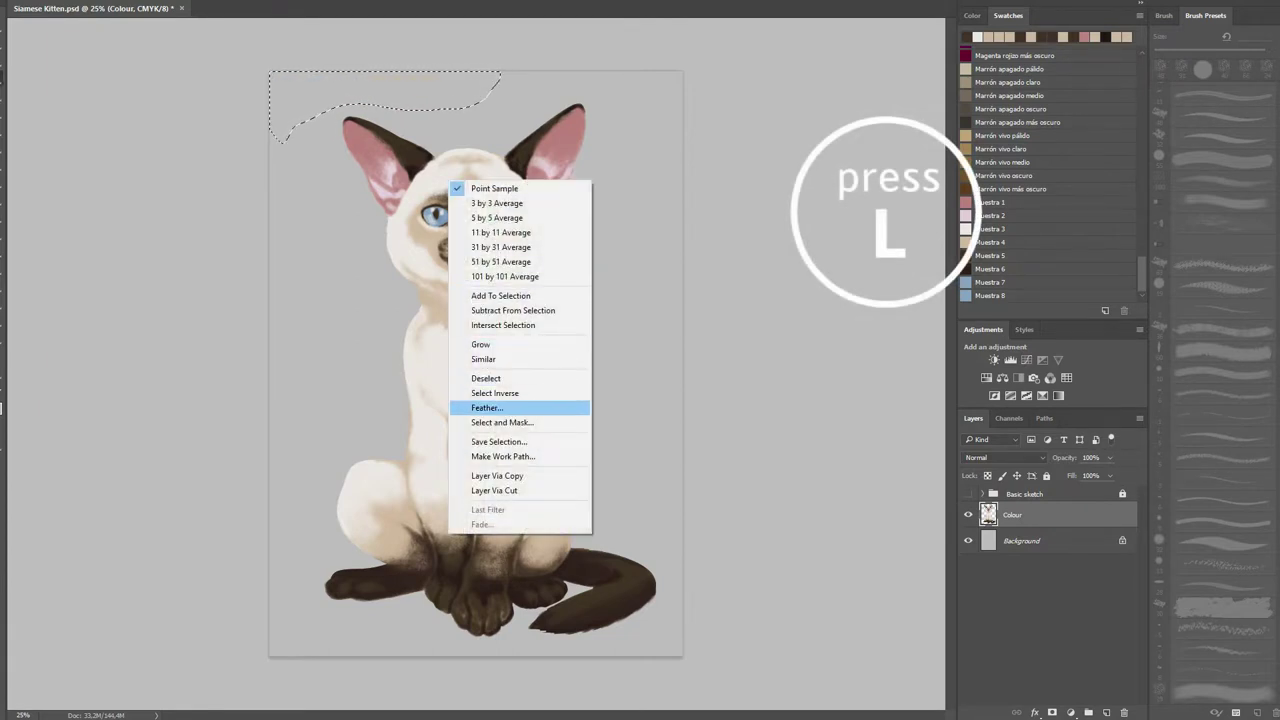
{"action": "left_click", "coordinate": [486, 378]}
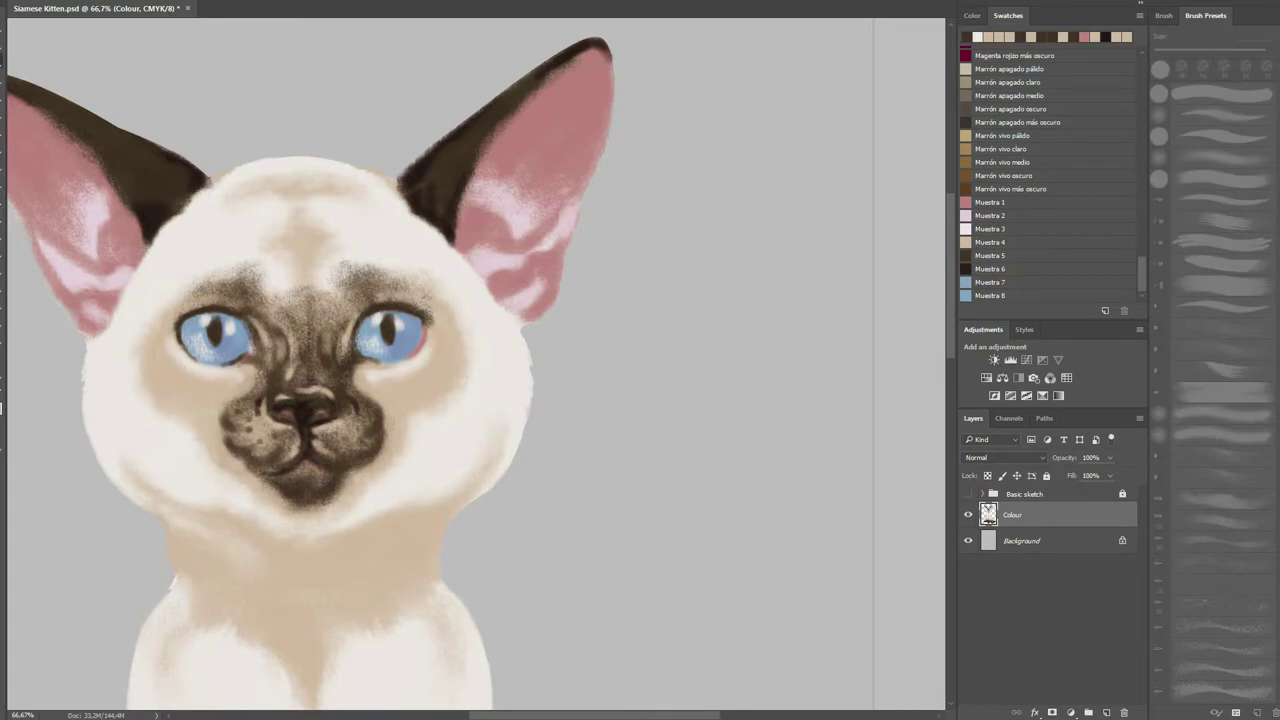
- Paint light highlights in the right ear with a 12 px brush and darken its base
{"action": "left_click_drag", "start_coordinate": [446, 138], "coordinate": [505, 90]}
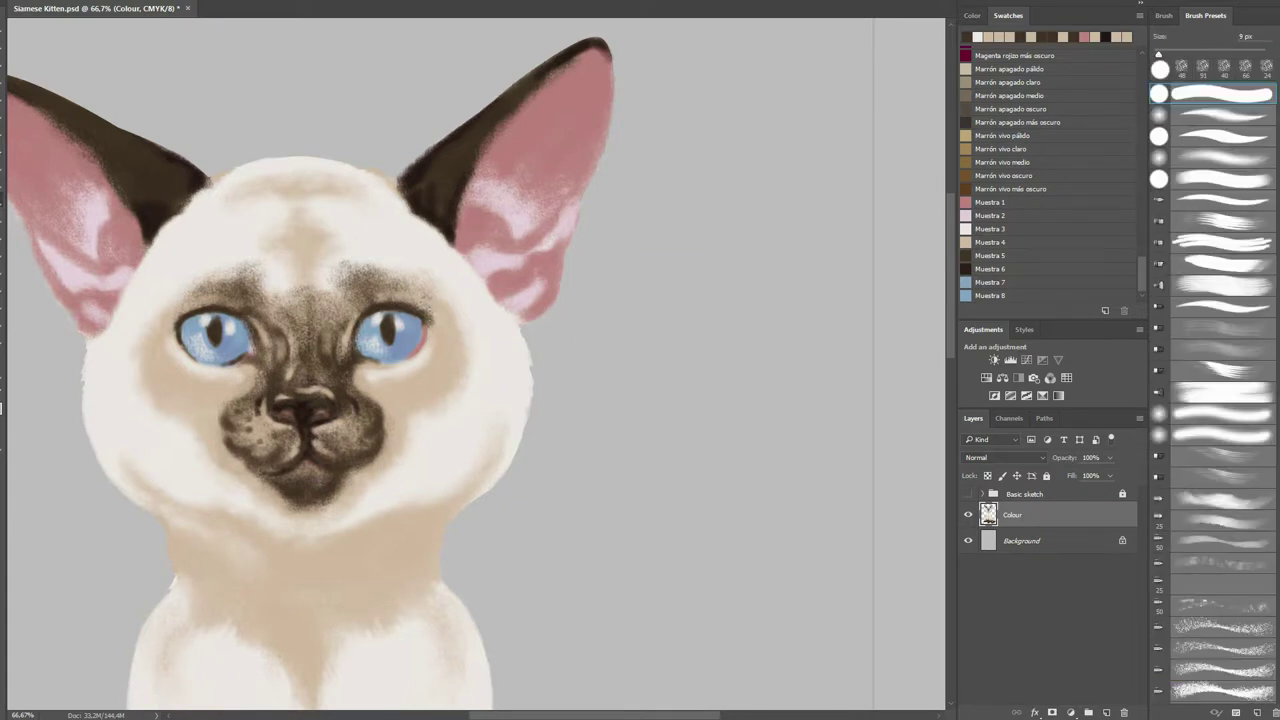
{"action": "right_click", "coordinate": [520, 142]}
{"action": "key", "text": "Return"}
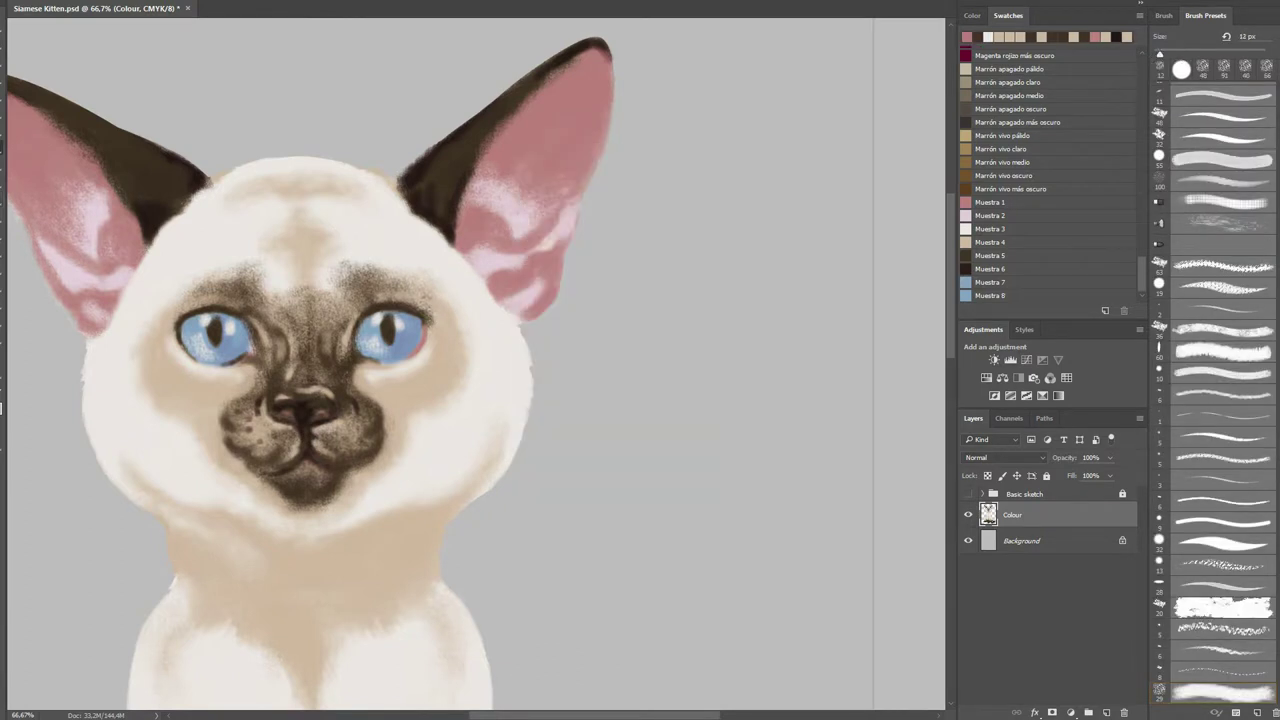
{"action": "left_click_drag", "start_coordinate": [570, 64], "coordinate": [540, 90]}
{"action": "left_click_drag", "start_coordinate": [442, 238], "coordinate": [458, 252]}
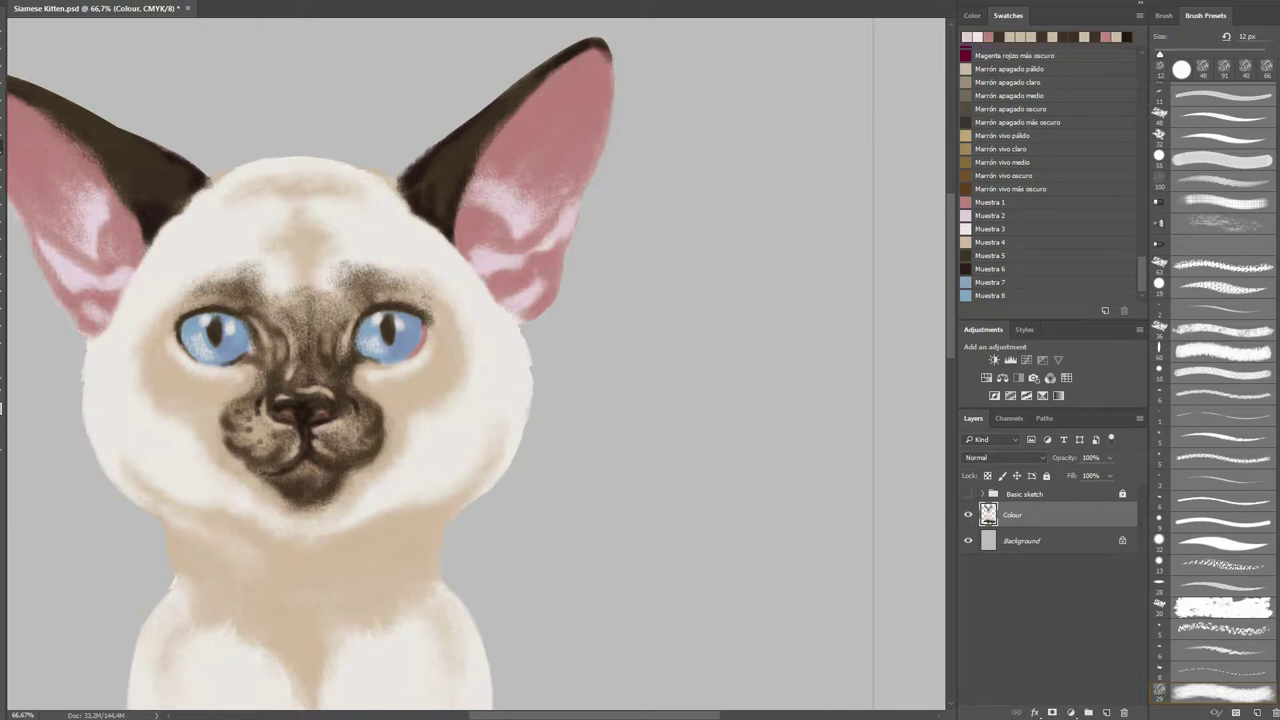
{"action": "mouse_move", "coordinate": [506, 312]}
{"action": "left_mouse_down"}
{"action": "mouse_move", "coordinate": [522, 322]}
{"action": "mouse_move", "coordinate": [510, 318]}
{"action": "left_mouse_up"}
- With a 12 px round brush, dab a nose highlight and cover the chin's dark edge with sampled muzzle colour
{"action": "left_click_drag", "start_coordinate": [400, 350], "coordinate": [606, 350]}
{"action": "left_click", "coordinate": [1222, 94]}
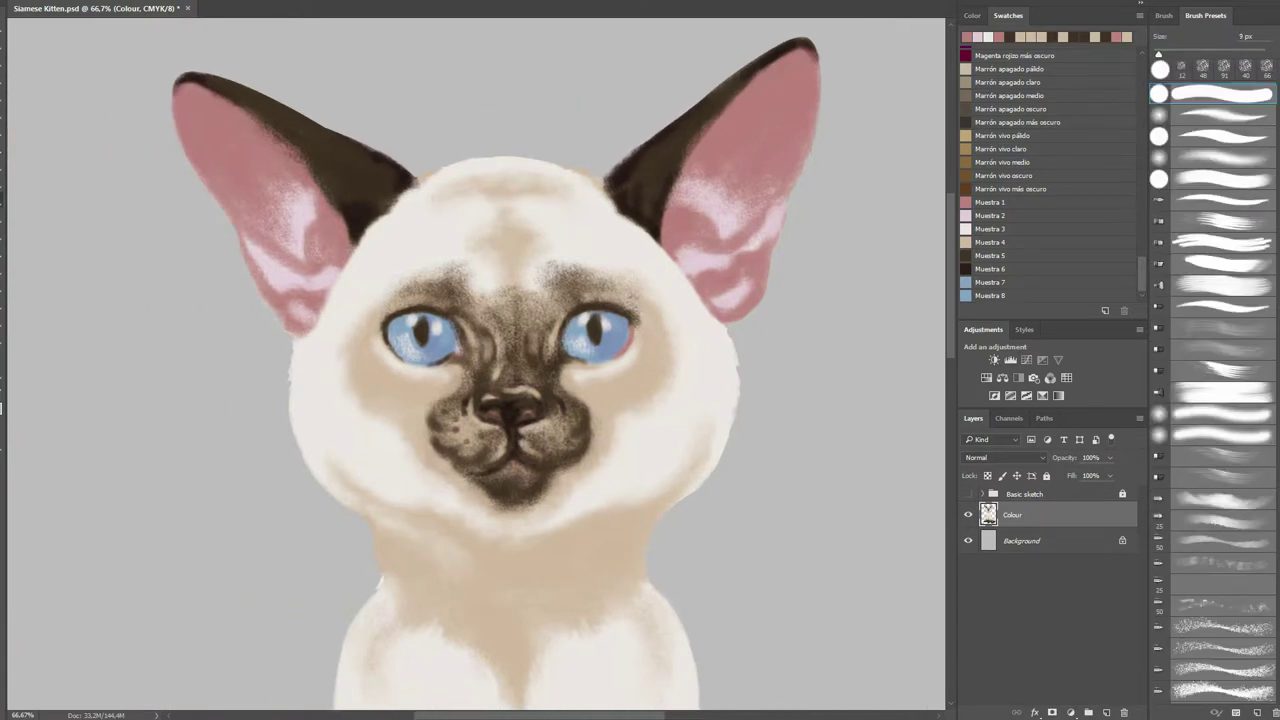
{"action": "scroll", "coordinate": [1222, 390], "scroll_direction": "down", "scroll_amount": 5}
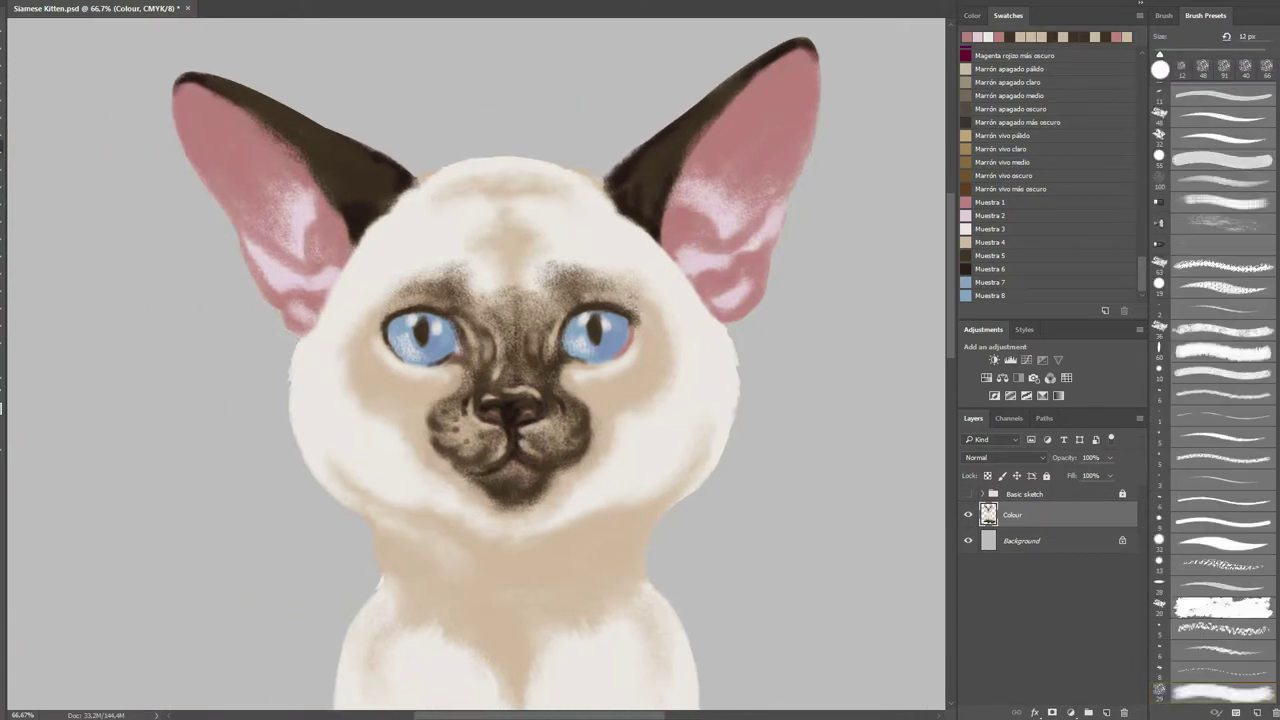
{"action": "left_click", "coordinate": [1181, 68]}
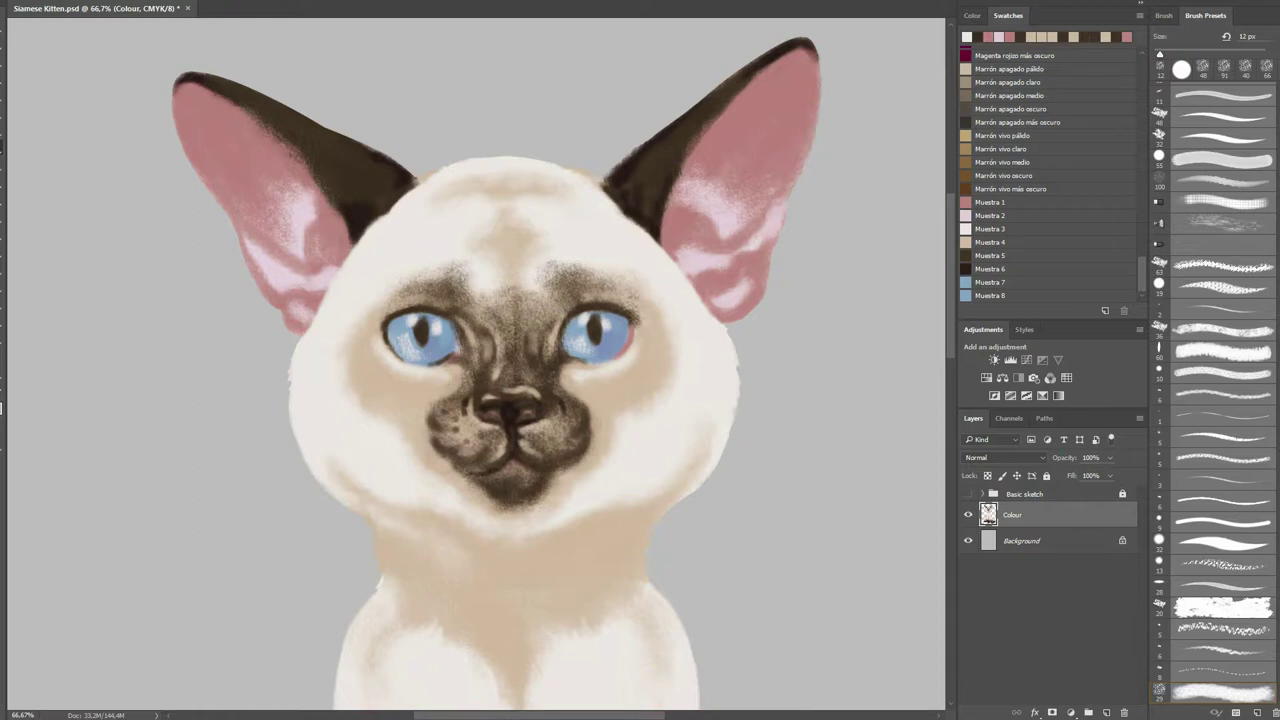
{"action": "scroll", "coordinate": [470, 360], "scroll_direction": "down", "scroll_amount": 5}
{"action": "scroll", "coordinate": [470, 360], "scroll_direction": "up", "scroll_amount": 4}
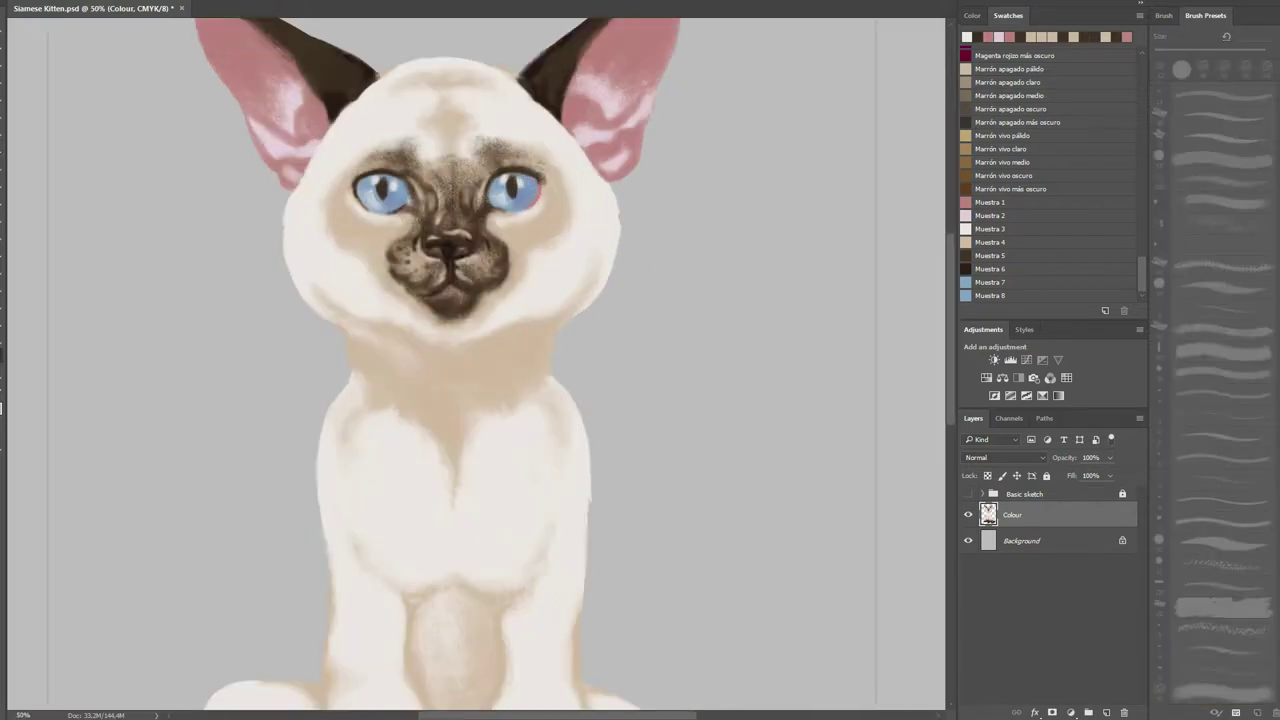
{"action": "scroll", "coordinate": [373, 218], "scroll_direction": "up", "scroll_amount": 3}
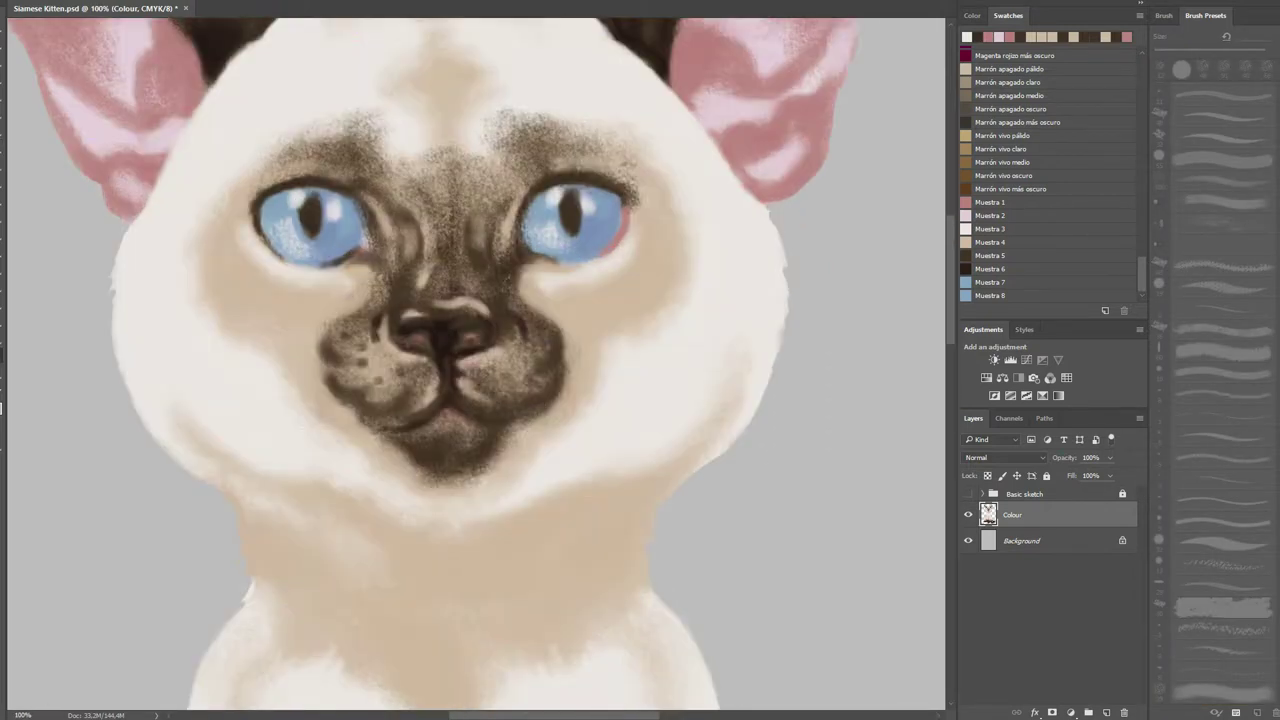
{"action": "scroll", "coordinate": [373, 218], "scroll_direction": "down", "scroll_amount": 1}
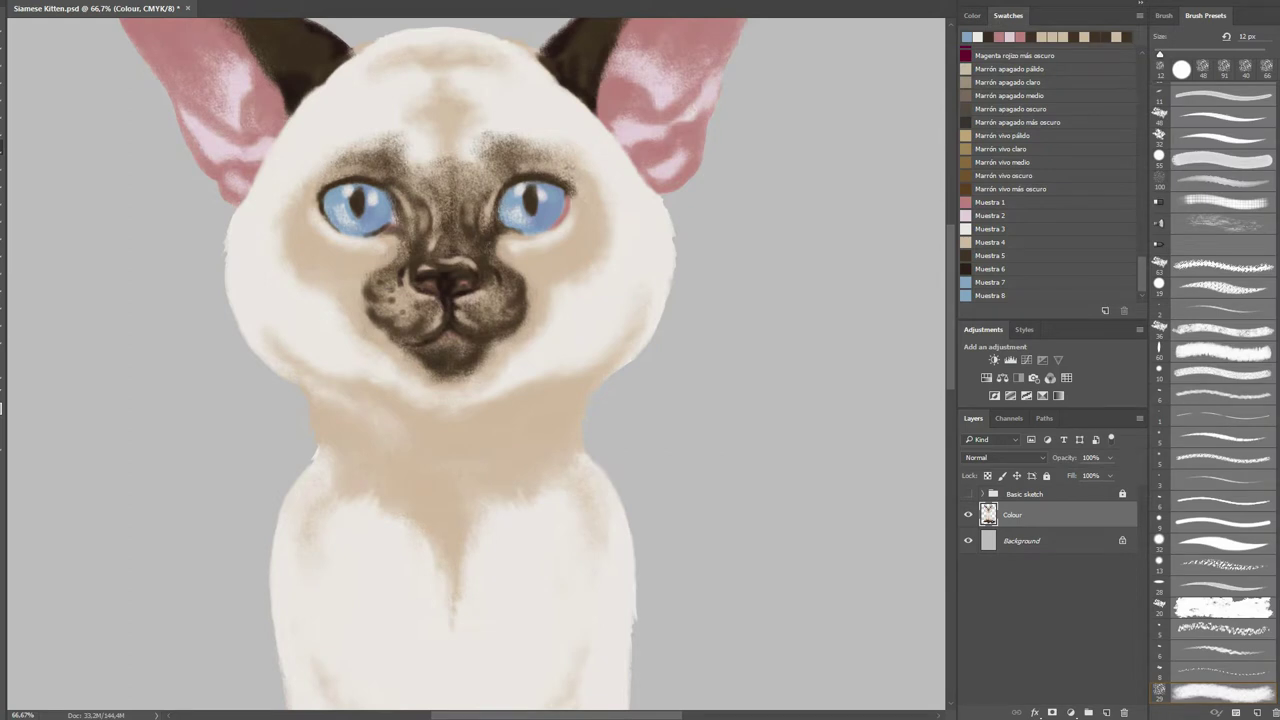
{"action": "left_click", "coordinate": [383, 309]}
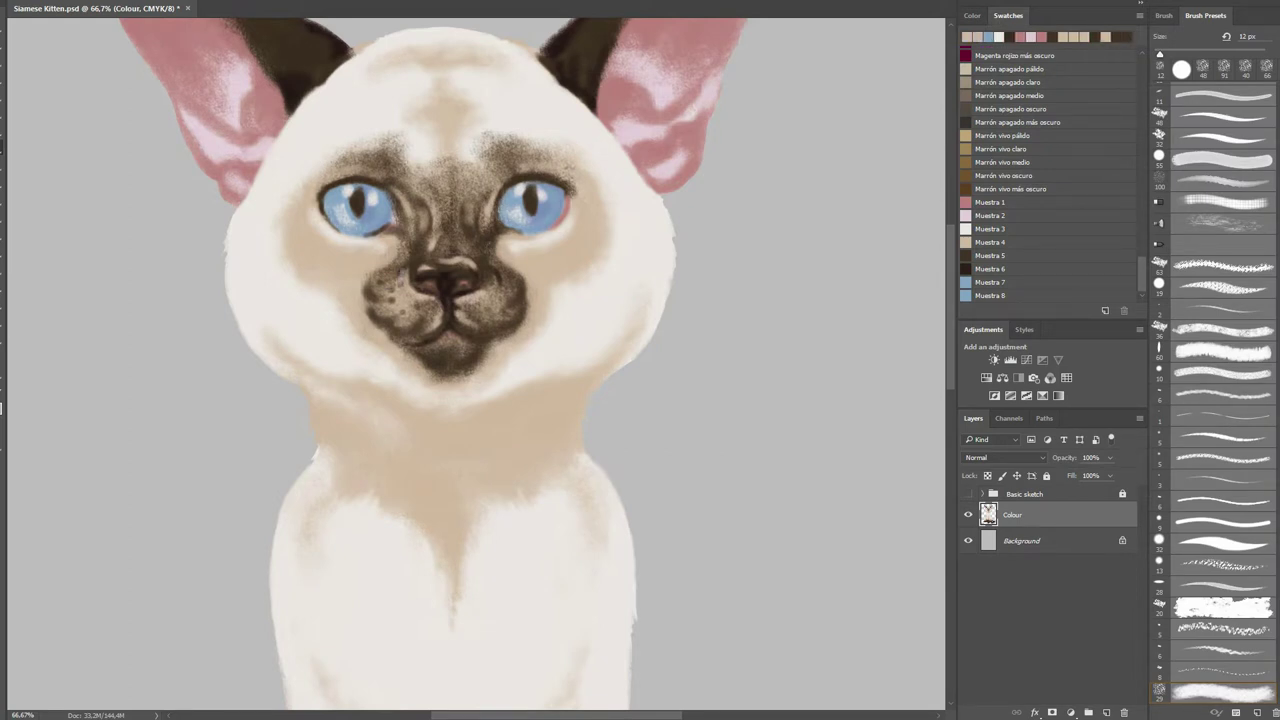
{"action": "left_click", "coordinate": [356, 298]}
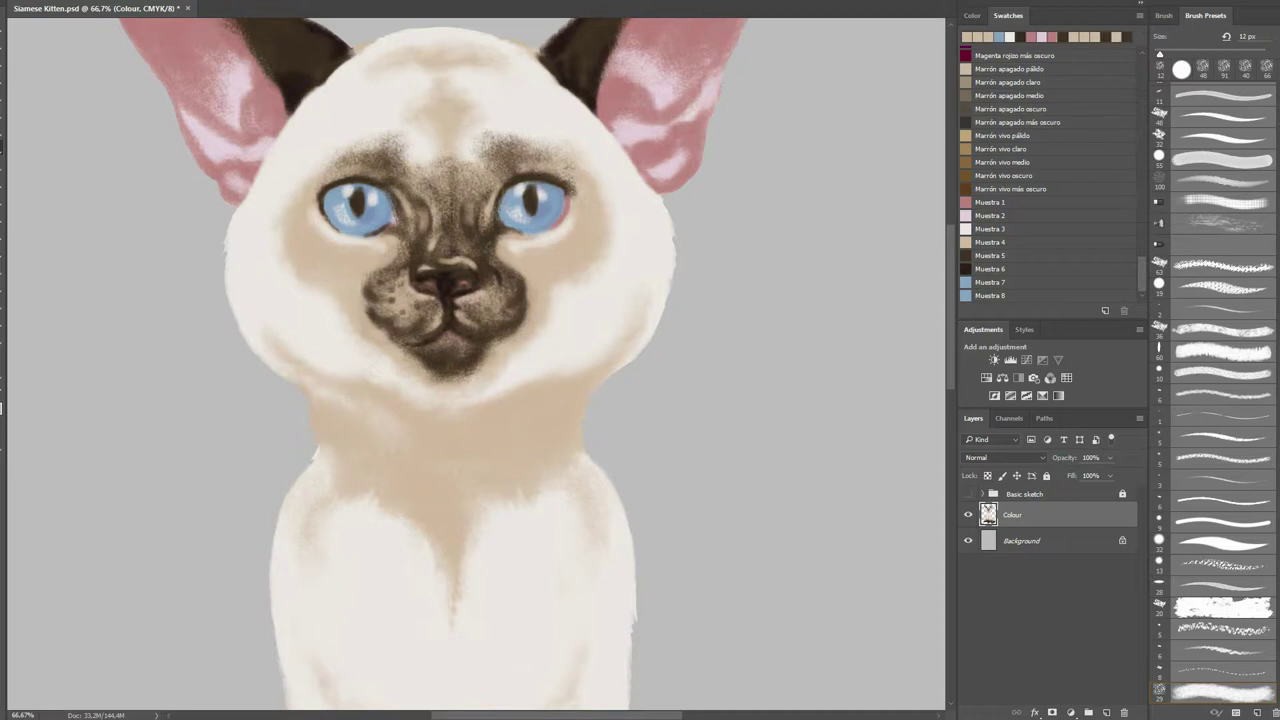
{"action": "mouse_move", "coordinate": [440, 372]}
{"action": "left_mouse_down"}
{"action": "mouse_move", "coordinate": [490, 360]}
{"action": "mouse_move", "coordinate": [474, 376]}
{"action": "left_mouse_up"}
{"action": "left_click_drag", "start_coordinate": [522, 274], "coordinate": [522, 318]}
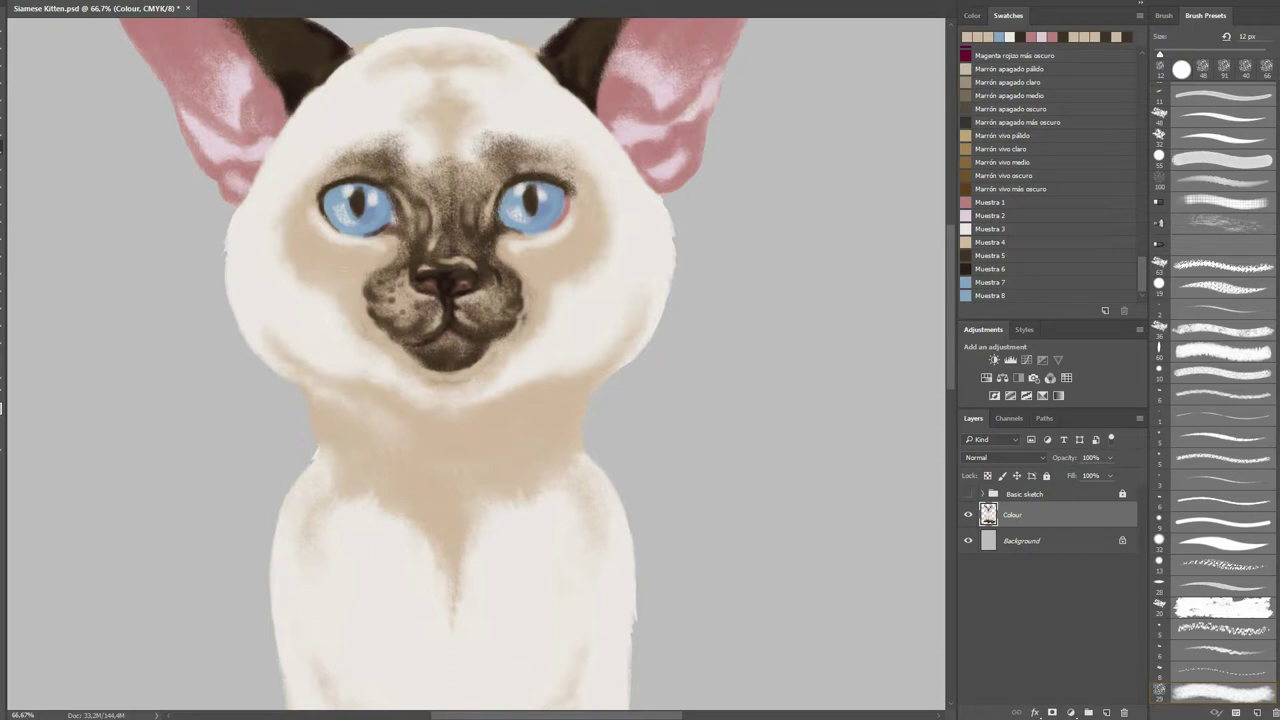
- At 28 px, paint pale highlights along both lower eye rims, outer corners and above the brows
{"action": "right_click", "coordinate": [522, 315]}
{"action": "double_click", "coordinate": [600, 420]}
{"action": "left_click_drag", "start_coordinate": [352, 252], "coordinate": [398, 238]}
{"action": "left_click_drag", "start_coordinate": [500, 254], "coordinate": [580, 202]}
{"action": "left_click_drag", "start_coordinate": [320, 228], "coordinate": [308, 202]}
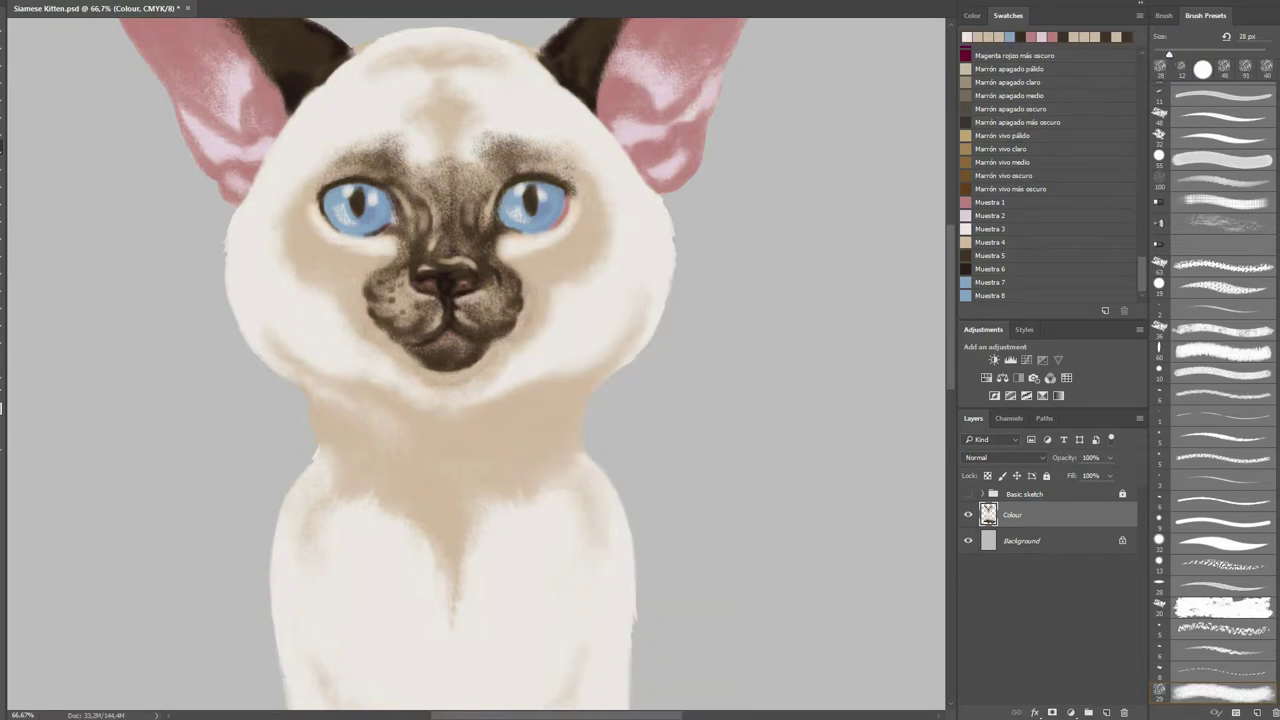
{"action": "left_click_drag", "start_coordinate": [390, 168], "coordinate": [394, 142]}
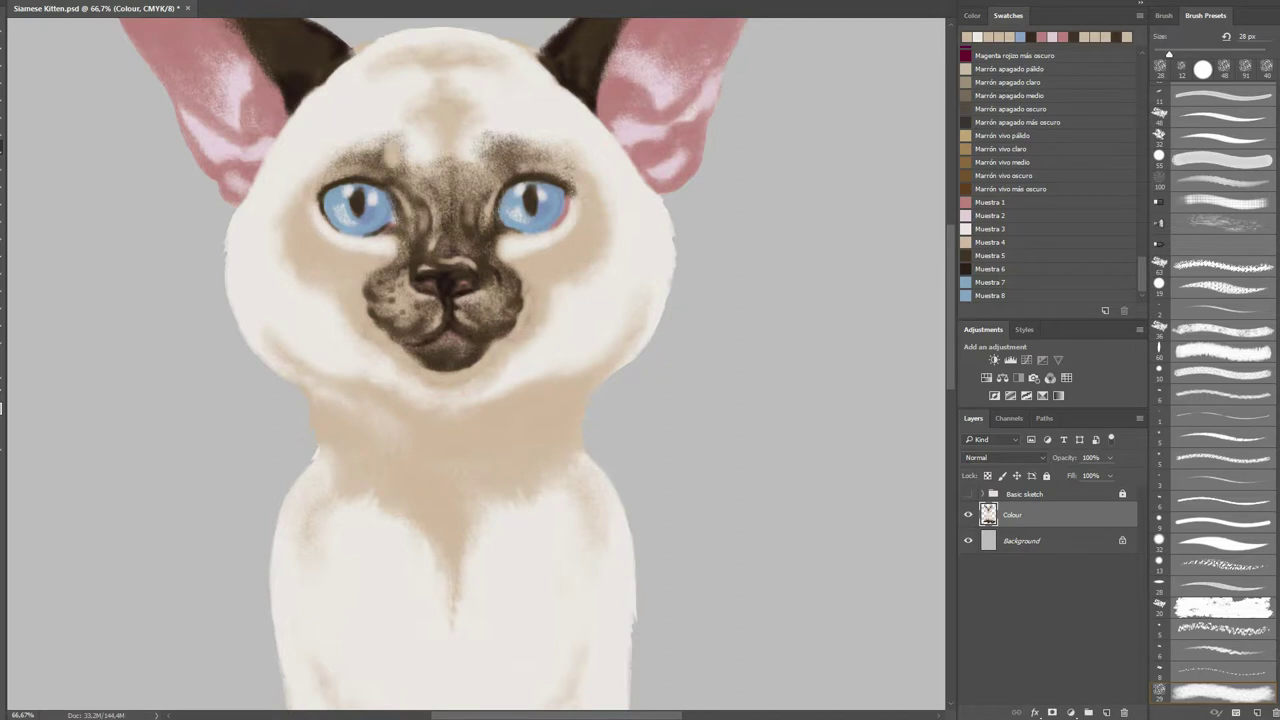
{"action": "left_click_drag", "start_coordinate": [502, 166], "coordinate": [499, 132]}
- At 12 px, darken under both eyes and tint the left eye's outer rim with ear pink
{"action": "scroll", "coordinate": [475, 360], "scroll_direction": "up", "scroll_amount": 4}
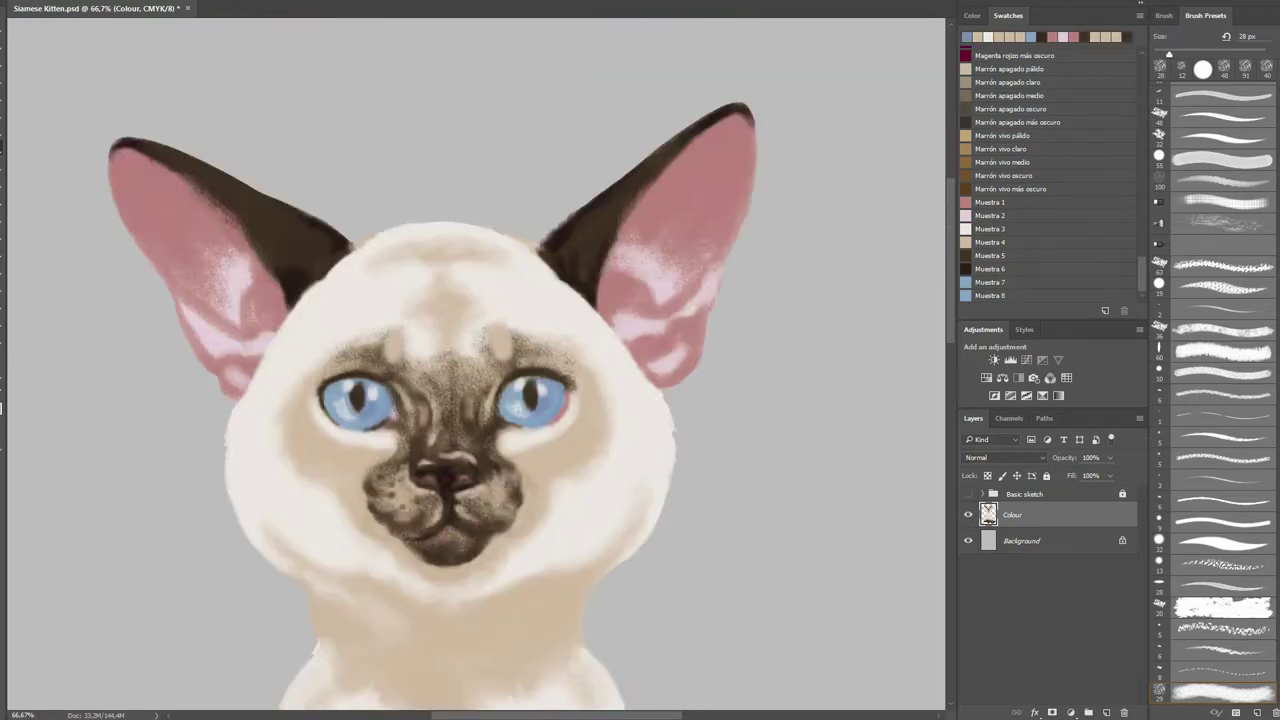
{"action": "right_click", "coordinate": [410, 404]}
{"action": "left_click_drag", "start_coordinate": [488, 437], "coordinate": [476, 437]}
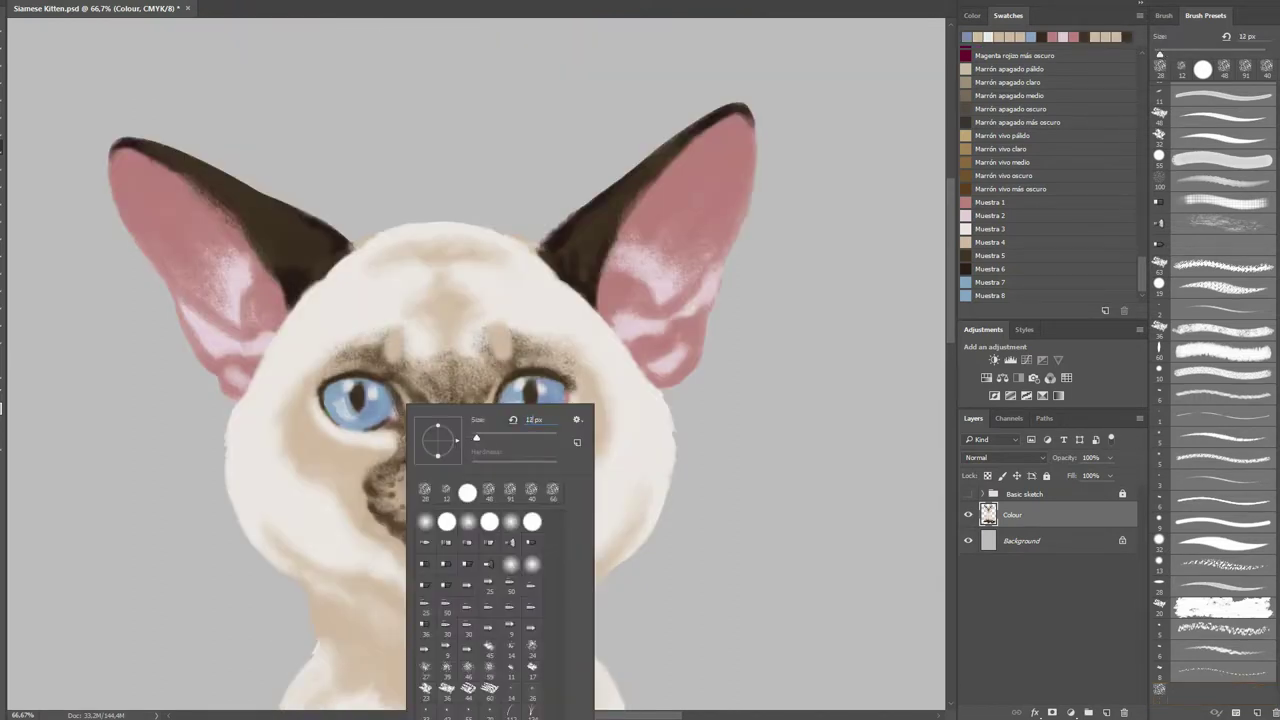
{"action": "key", "text": "Return"}
{"action": "mouse_move", "coordinate": [320, 402]}
{"action": "left_mouse_down"}
{"action": "mouse_move", "coordinate": [334, 426]}
{"action": "mouse_move", "coordinate": [368, 431]}
{"action": "left_mouse_up"}
{"action": "left_click_drag", "start_coordinate": [504, 430], "coordinate": [558, 420]}
{"action": "left_click", "coordinate": [610, 315], "text": "alt"}
{"action": "left_click_drag", "start_coordinate": [321, 399], "coordinate": [330, 422]}
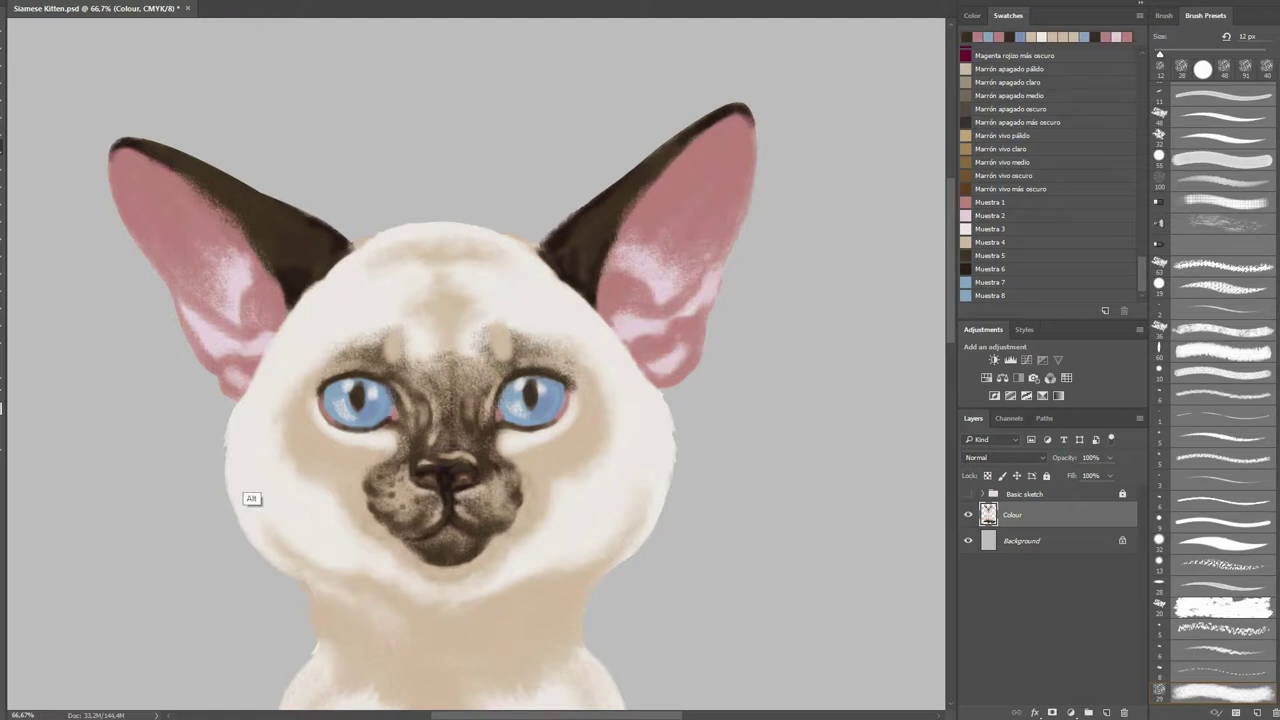
- At 36 px, paint dark brown markings across the forehead
{"action": "right_click", "coordinate": [396, 326]}
{"action": "left_click_drag", "start_coordinate": [440, 343], "coordinate": [523, 343]}
{"action": "key", "text": "Return"}
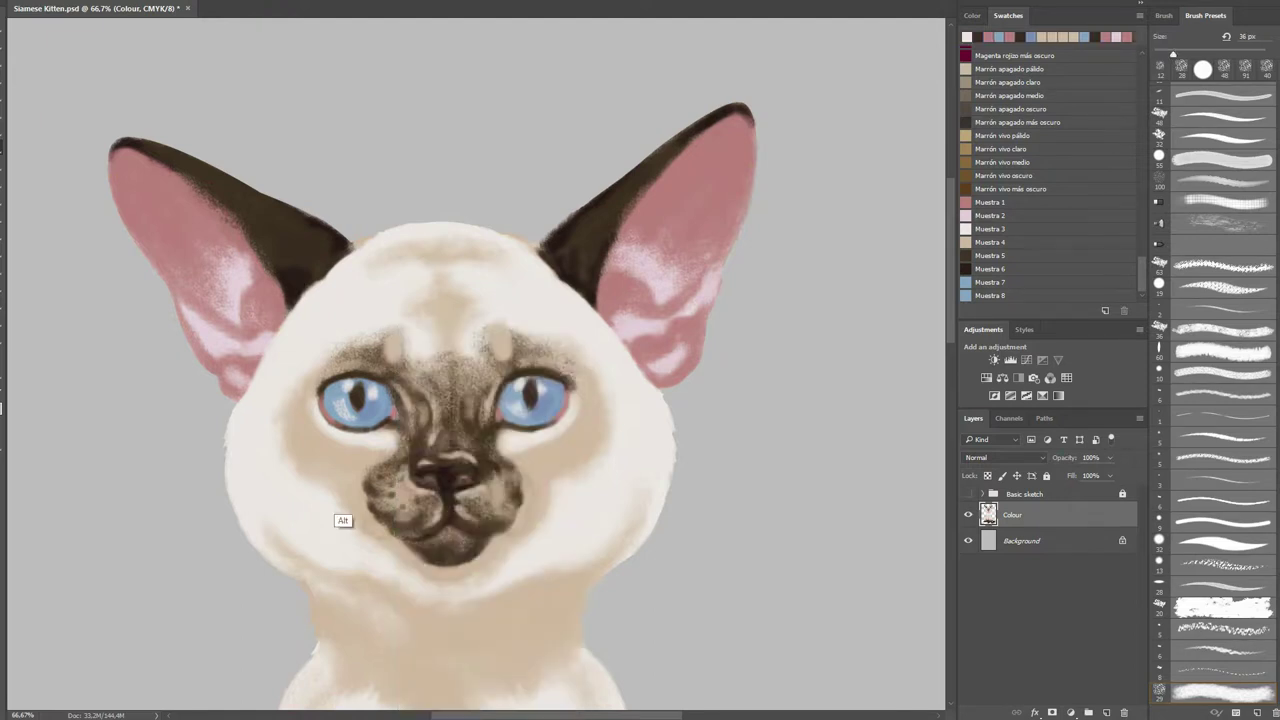
{"action": "left_click", "coordinate": [345, 521], "text": "alt"}
{"action": "left_click_drag", "start_coordinate": [398, 318], "coordinate": [410, 392]}
{"action": "left_click_drag", "start_coordinate": [487, 328], "coordinate": [498, 390]}
{"action": "left_click_drag", "start_coordinate": [383, 312], "coordinate": [386, 350]}
{"action": "left_click_drag", "start_coordinate": [515, 310], "coordinate": [521, 354]}
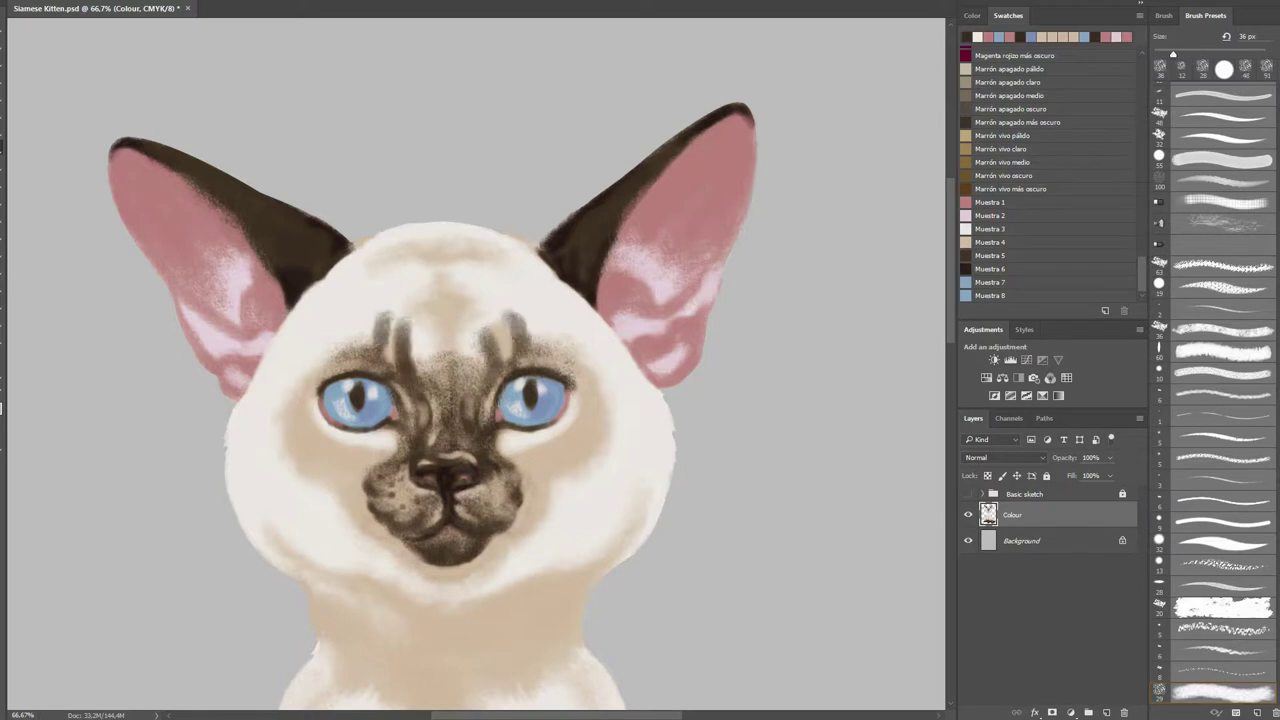
- Sample the cheek colour and add strokes across the forehead and around the eyes
{"action": "left_click", "coordinate": [337, 460], "text": "alt"}
{"action": "mouse_move", "coordinate": [376, 312]}
{"action": "left_mouse_down"}
{"action": "mouse_move", "coordinate": [372, 342]}
{"action": "mouse_move", "coordinate": [295, 390]}
{"action": "left_mouse_up"}
{"action": "left_click_drag", "start_coordinate": [530, 320], "coordinate": [605, 400]}
{"action": "left_click_drag", "start_coordinate": [365, 322], "coordinate": [295, 385]}
{"action": "left_click_drag", "start_coordinate": [420, 282], "coordinate": [410, 364]}
{"action": "left_click_drag", "start_coordinate": [468, 316], "coordinate": [478, 366]}
{"action": "left_click_drag", "start_coordinate": [480, 288], "coordinate": [470, 324]}
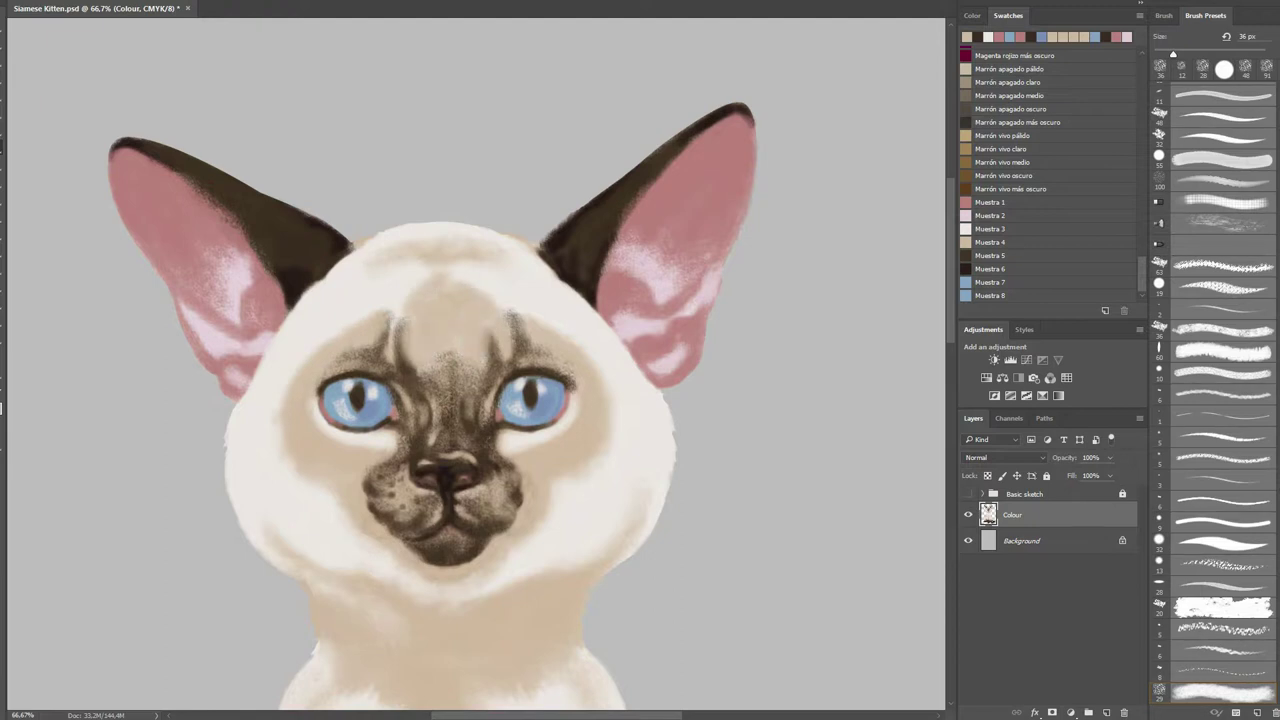
{"action": "mouse_move", "coordinate": [402, 292]}
{"action": "left_mouse_down"}
{"action": "mouse_move", "coordinate": [390, 348]}
{"action": "mouse_move", "coordinate": [458, 388]}
{"action": "left_mouse_up"}
- Shade between the eyes and around both eyes in dark brown, touching up the outer corners
{"action": "mouse_move", "coordinate": [402, 338]}
{"action": "left_mouse_down"}
{"action": "mouse_move", "coordinate": [444, 376]}
{"action": "mouse_move", "coordinate": [460, 370]}
{"action": "mouse_move", "coordinate": [454, 354]}
{"action": "left_mouse_up"}
{"action": "left_click_drag", "start_coordinate": [490, 318], "coordinate": [474, 332]}
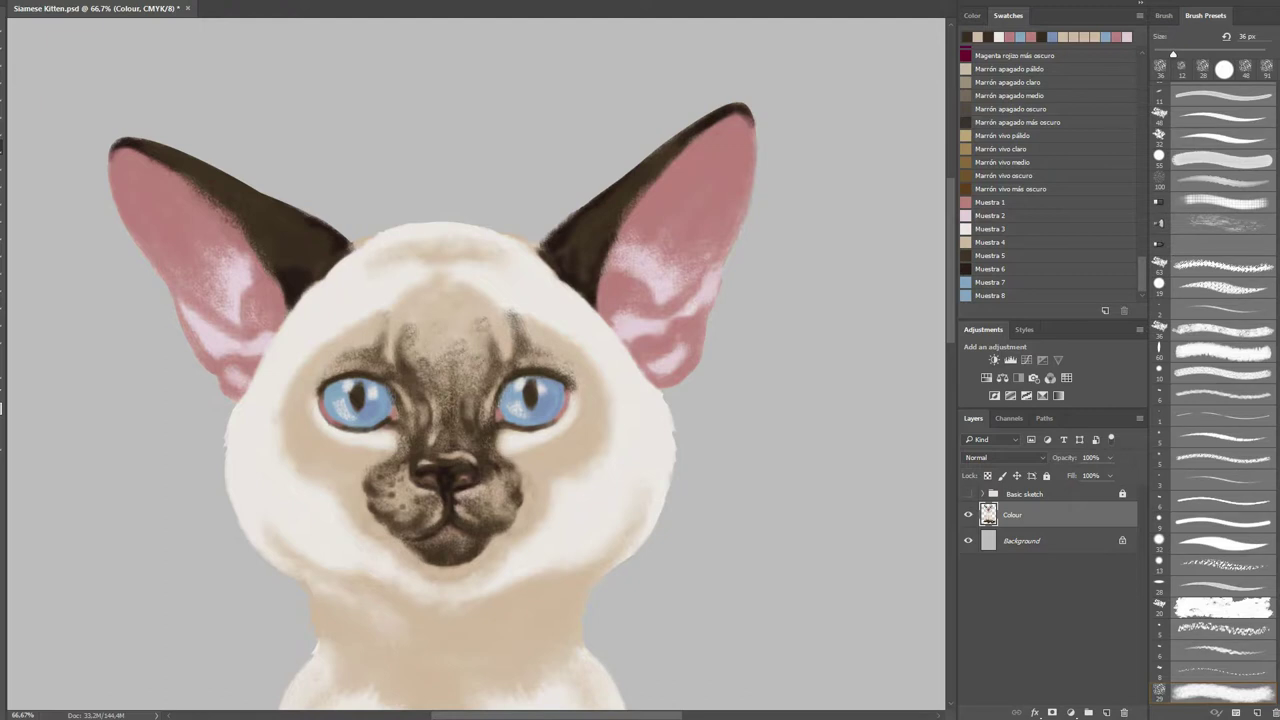
{"action": "left_click_drag", "start_coordinate": [370, 340], "coordinate": [318, 374]}
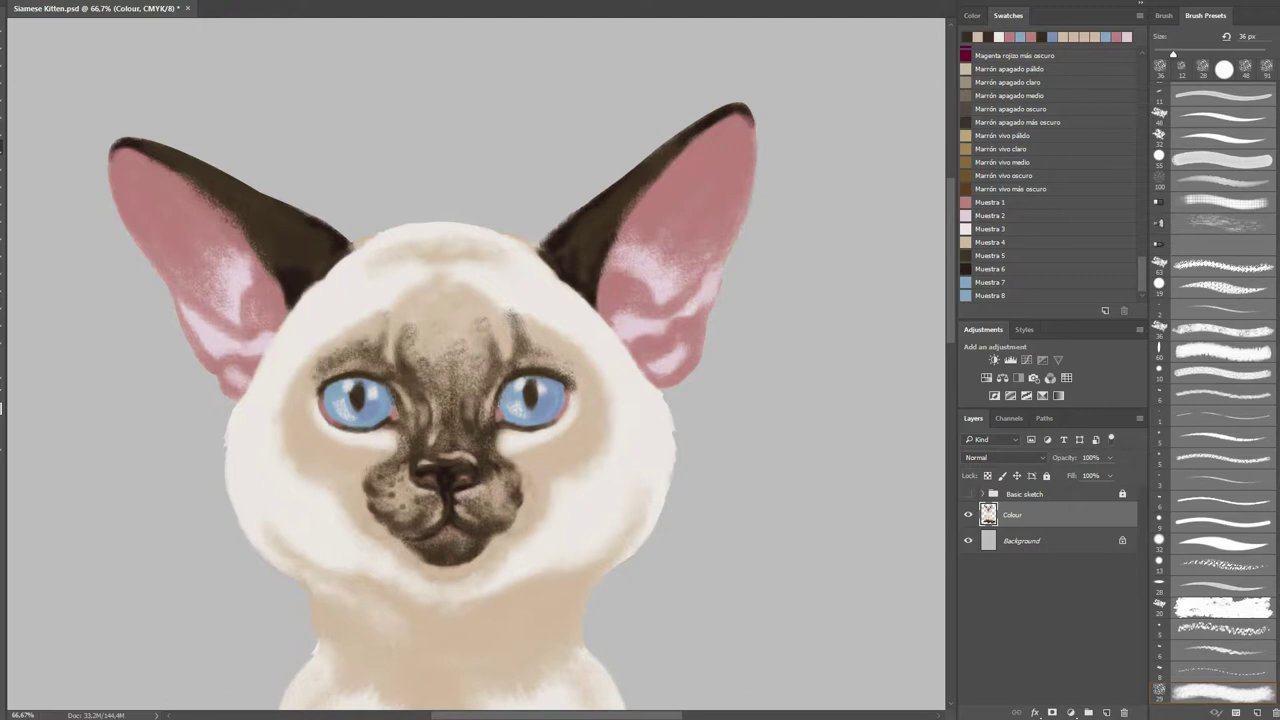
{"action": "left_click_drag", "start_coordinate": [534, 348], "coordinate": [584, 396]}
{"action": "left_click_drag", "start_coordinate": [318, 382], "coordinate": [304, 398]}
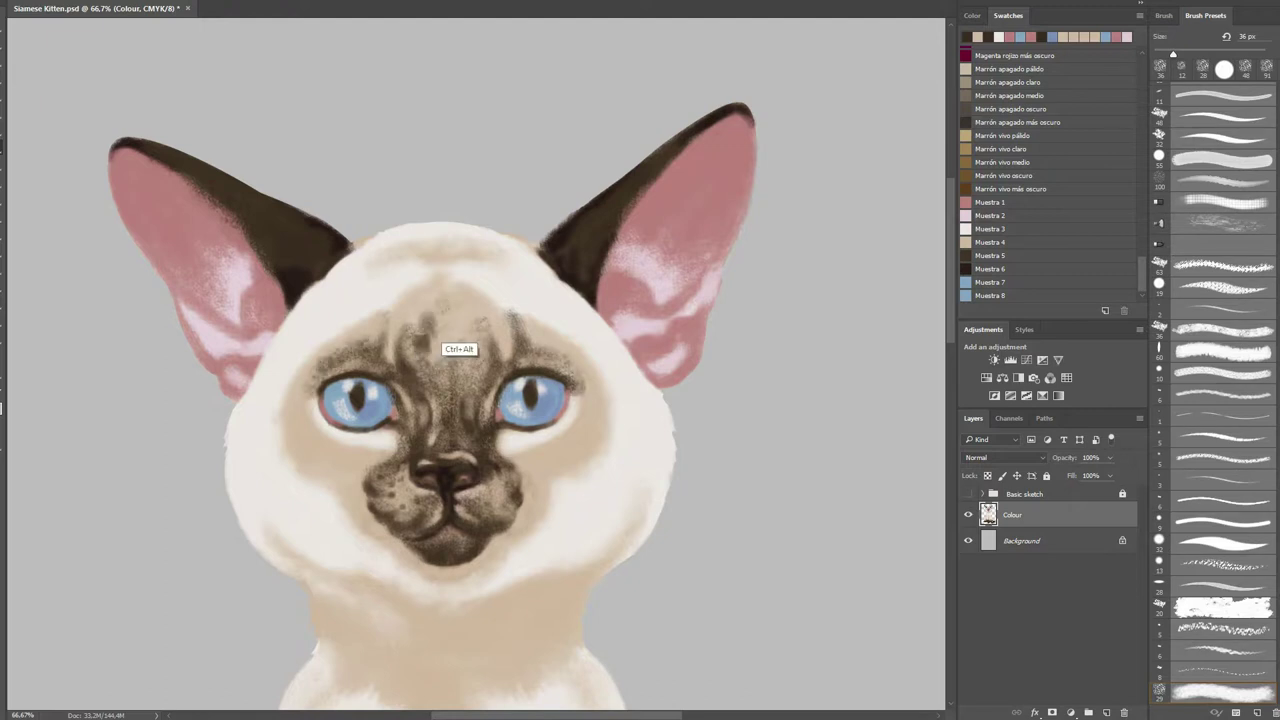
- Blend light fur over the upper forehead, nose bridge and right side of the forehead
{"action": "left_click", "coordinate": [380, 318], "text": "alt"}
{"action": "mouse_move", "coordinate": [390, 310]}
{"action": "left_mouse_down"}
{"action": "mouse_move", "coordinate": [442, 282]}
{"action": "mouse_move", "coordinate": [478, 292]}
{"action": "left_mouse_up"}
{"action": "mouse_move", "coordinate": [406, 336]}
{"action": "left_mouse_down"}
{"action": "mouse_move", "coordinate": [396, 302]}
{"action": "mouse_move", "coordinate": [448, 292]}
{"action": "mouse_move", "coordinate": [428, 342]}
{"action": "mouse_move", "coordinate": [530, 315]}
{"action": "mouse_move", "coordinate": [550, 334]}
{"action": "left_mouse_up"}
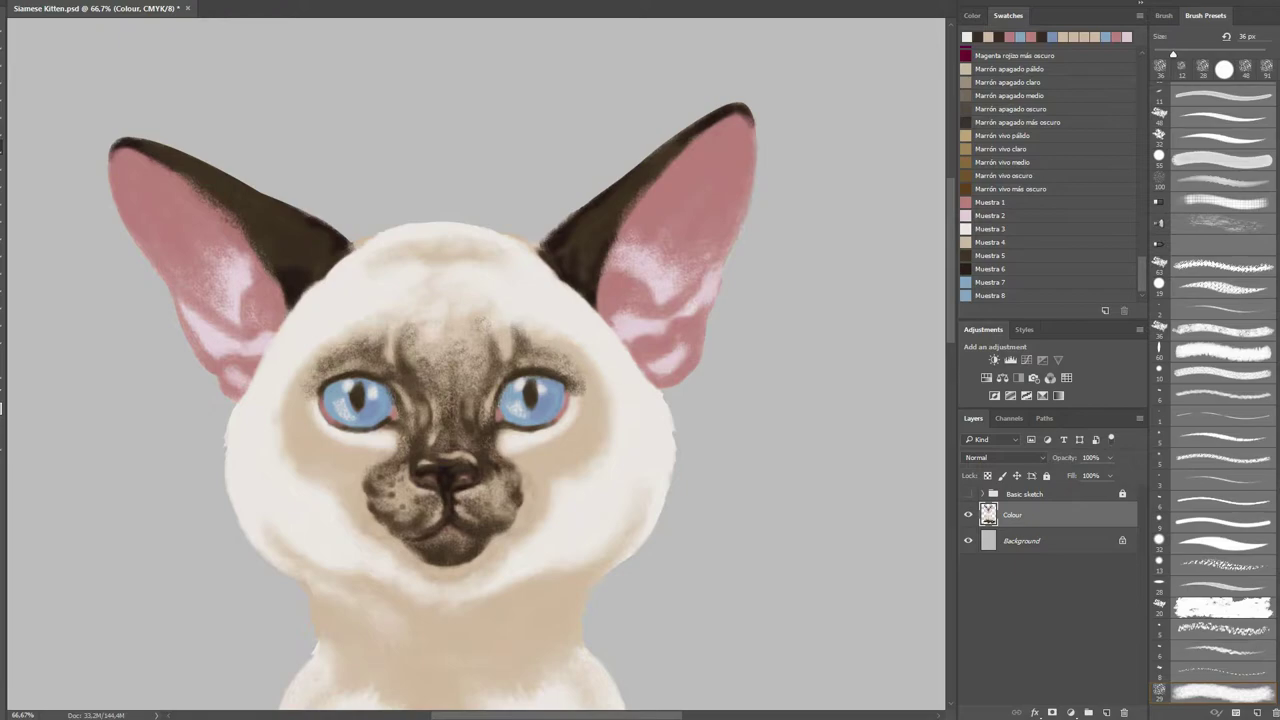
{"action": "left_click_drag", "start_coordinate": [550, 334], "coordinate": [580, 352]}
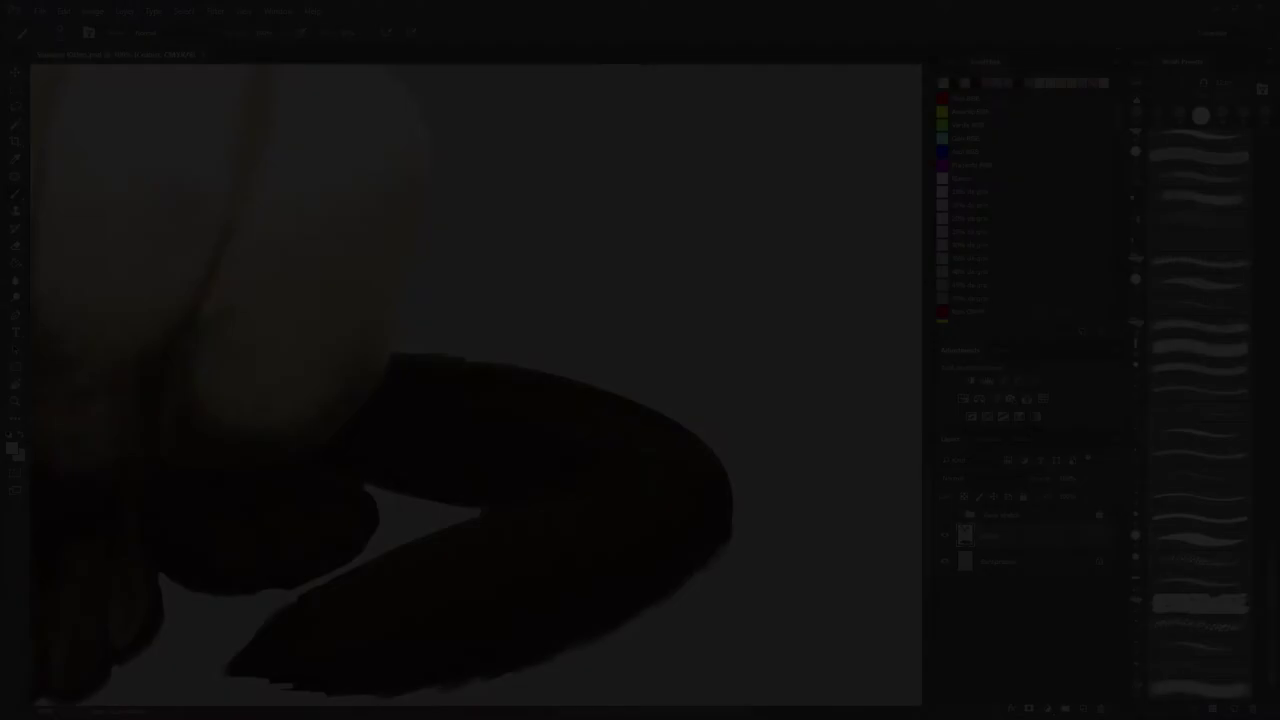
- Paint a light tan edge on the tail top and trial-erase the inner tail gap with a 28 px eraser
{"action": "scroll", "coordinate": [1025, 208], "scroll_direction": "down", "scroll_amount": 10}
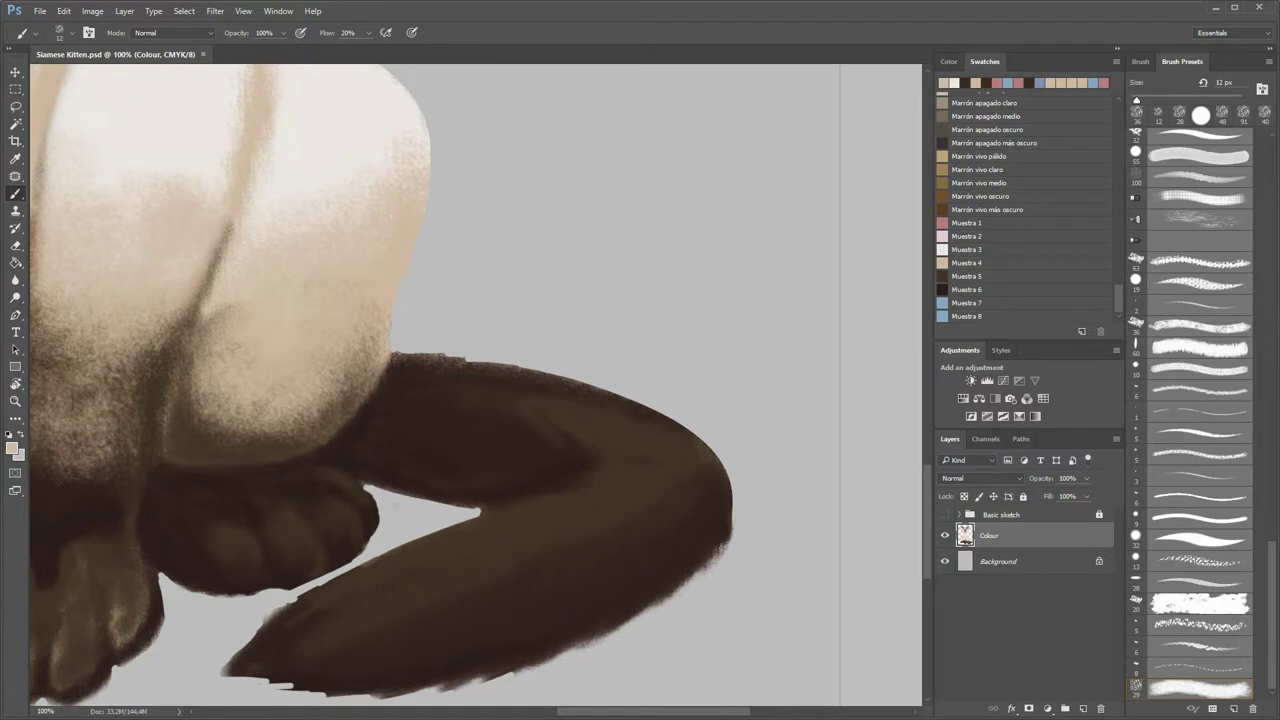
{"action": "mouse_move", "coordinate": [500, 506]}
{"action": "left_mouse_down"}
{"action": "mouse_move", "coordinate": [322, 590]}
{"action": "mouse_move", "coordinate": [496, 509]}
{"action": "left_mouse_up"}
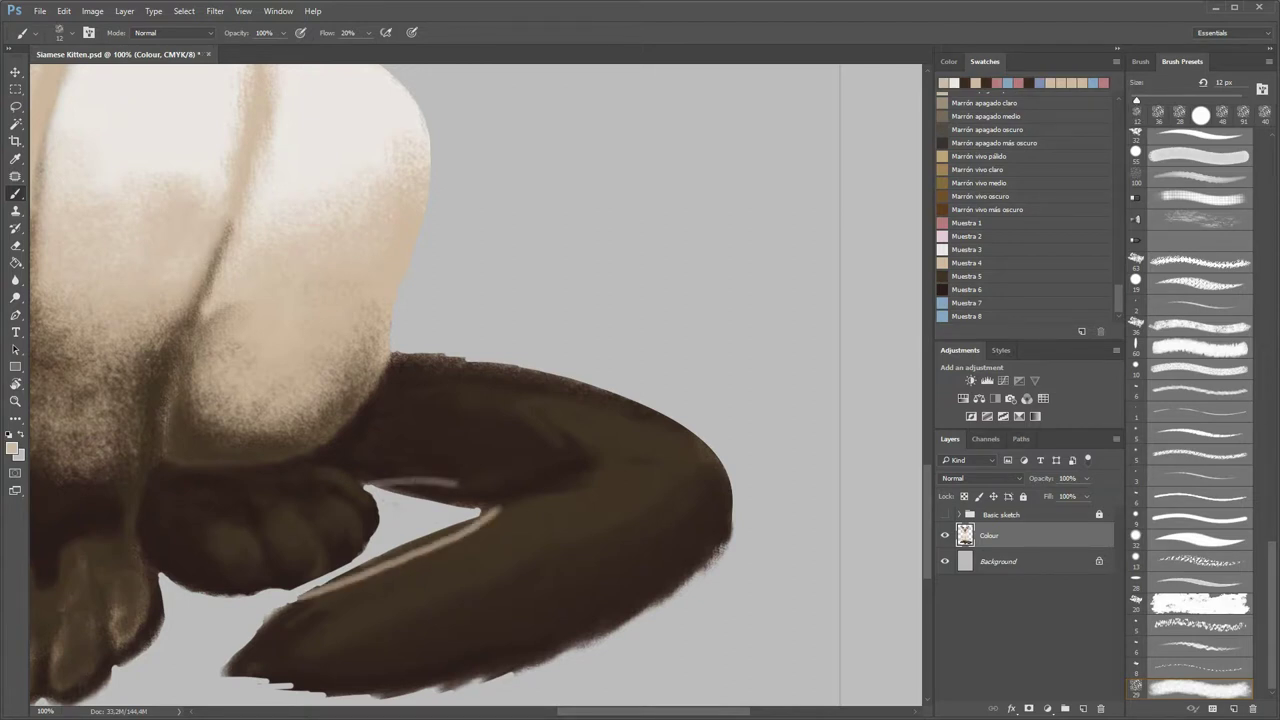
{"action": "key", "text": "e"}
{"action": "right_click", "coordinate": [427, 449]}
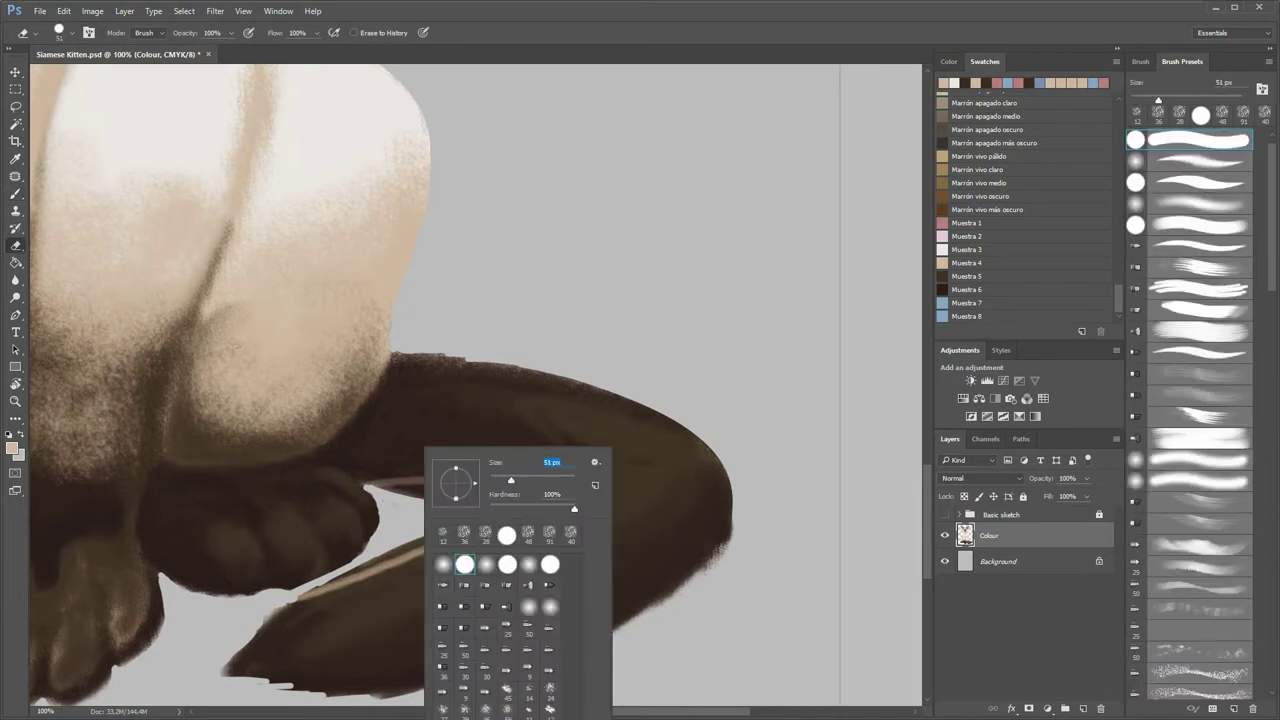
{"action": "type", "text": "28"}
{"action": "key", "text": "Return"}
{"action": "mouse_move", "coordinate": [380, 555]}
{"action": "left_mouse_down"}
{"action": "mouse_move", "coordinate": [475, 505]}
{"action": "mouse_move", "coordinate": [370, 498]}
{"action": "mouse_move", "coordinate": [385, 525]}
{"action": "mouse_move", "coordinate": [462, 489]}
{"action": "mouse_move", "coordinate": [490, 512]}
{"action": "mouse_move", "coordinate": [440, 535]}
{"action": "mouse_move", "coordinate": [510, 500]}
{"action": "mouse_move", "coordinate": [520, 428]}
{"action": "mouse_move", "coordinate": [532, 495]}
{"action": "mouse_move", "coordinate": [540, 462]}
{"action": "left_mouse_up"}
{"action": "key", "text": "ctrl+z"}
- Erase to history along the inner tail edge to restore and smooth it
{"action": "key", "text": "b"}
{"action": "key", "text": "e"}
{"action": "right_click", "coordinate": [470, 450]}
{"action": "key", "text": "Return"}
{"action": "mouse_move", "coordinate": [290, 600]}
{"action": "left_mouse_down"}
{"action": "mouse_move", "coordinate": [424, 546]}
{"action": "mouse_move", "coordinate": [256, 636]}
{"action": "mouse_move", "coordinate": [306, 684]}
{"action": "mouse_move", "coordinate": [240, 662]}
{"action": "mouse_move", "coordinate": [258, 636]}
{"action": "left_mouse_up"}
- Darken the tail's edges with sampled browns and cover the light stripes on the upper tail
{"action": "key", "text": "b"}
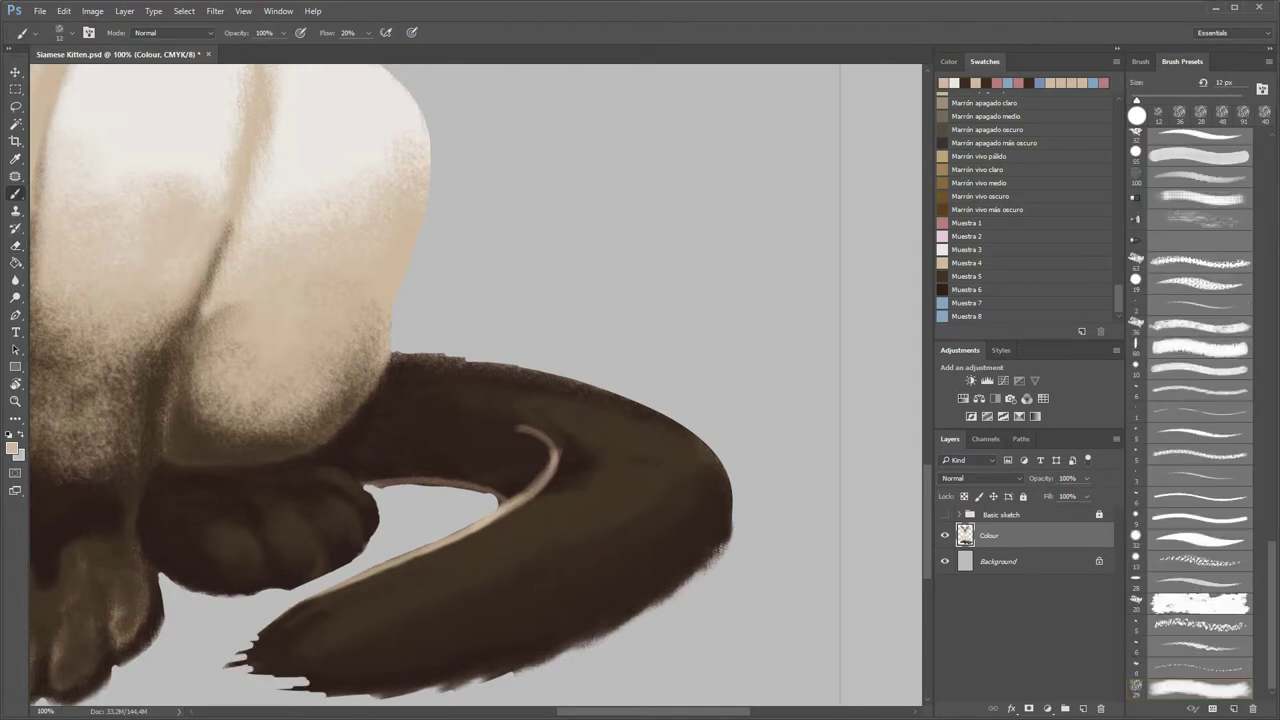
{"action": "left_click", "coordinate": [305, 600], "text": "alt"}
{"action": "mouse_move", "coordinate": [310, 598]}
{"action": "left_mouse_down"}
{"action": "mouse_move", "coordinate": [226, 672]}
{"action": "mouse_move", "coordinate": [345, 684]}
{"action": "left_mouse_up"}
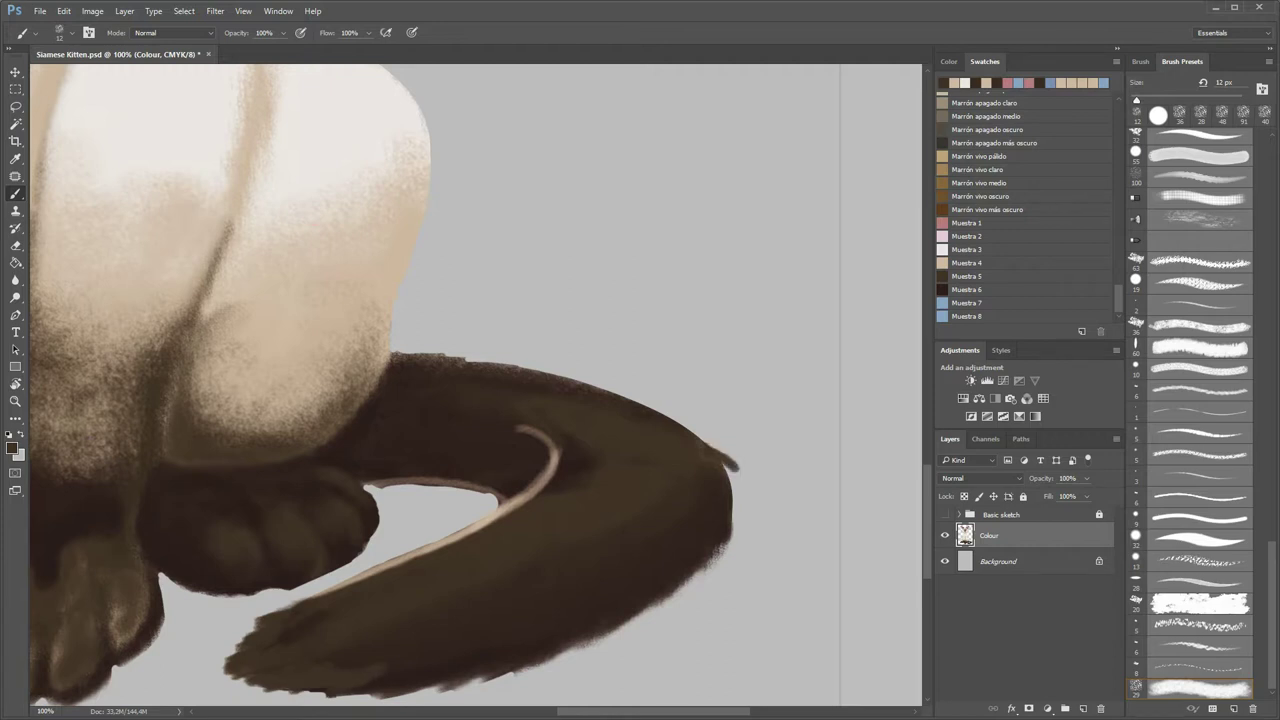
{"action": "mouse_move", "coordinate": [700, 444]}
{"action": "left_mouse_down"}
{"action": "mouse_move", "coordinate": [746, 488]}
{"action": "mouse_move", "coordinate": [732, 556]}
{"action": "mouse_move", "coordinate": [712, 588]}
{"action": "mouse_move", "coordinate": [634, 624]}
{"action": "left_mouse_up"}
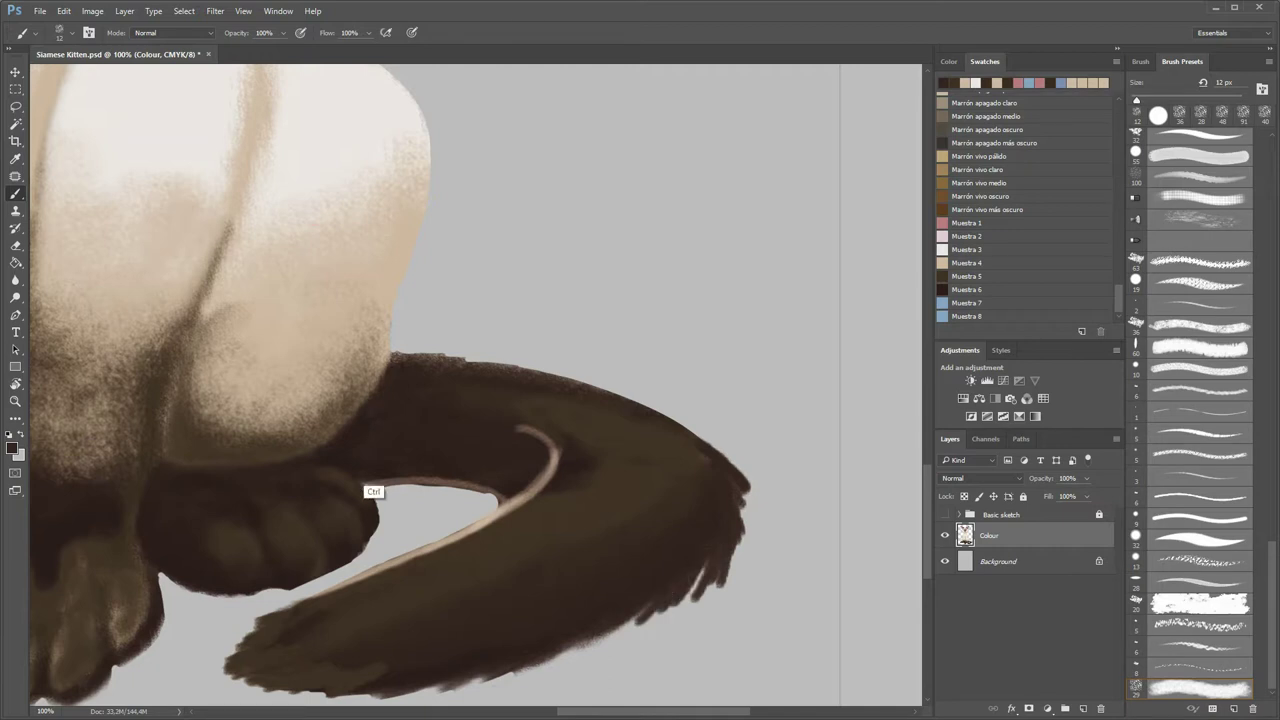
{"action": "left_click", "coordinate": [291, 515]}
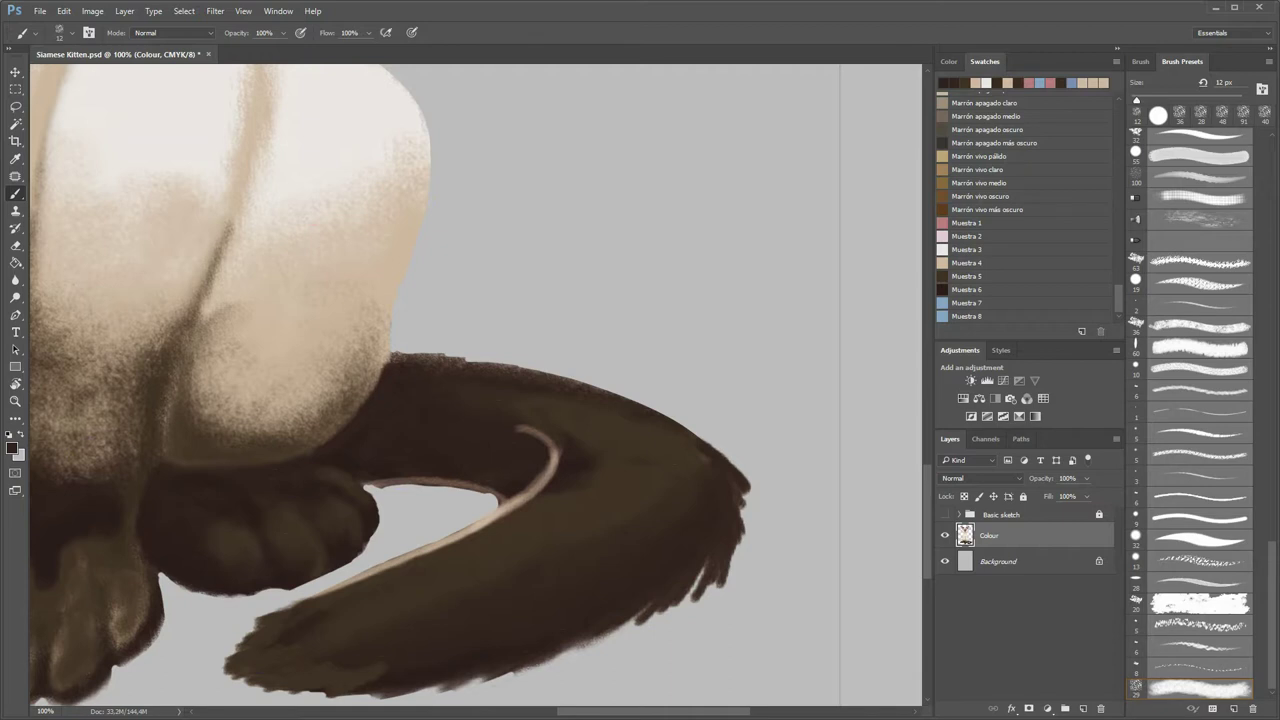
{"action": "mouse_move", "coordinate": [518, 424]}
{"action": "left_mouse_down"}
{"action": "mouse_move", "coordinate": [572, 430]}
{"action": "mouse_move", "coordinate": [545, 442]}
{"action": "mouse_move", "coordinate": [552, 470]}
{"action": "mouse_move", "coordinate": [522, 422]}
{"action": "mouse_move", "coordinate": [402, 406]}
{"action": "left_mouse_up"}
{"action": "left_click_drag", "start_coordinate": [586, 440], "coordinate": [557, 441]}
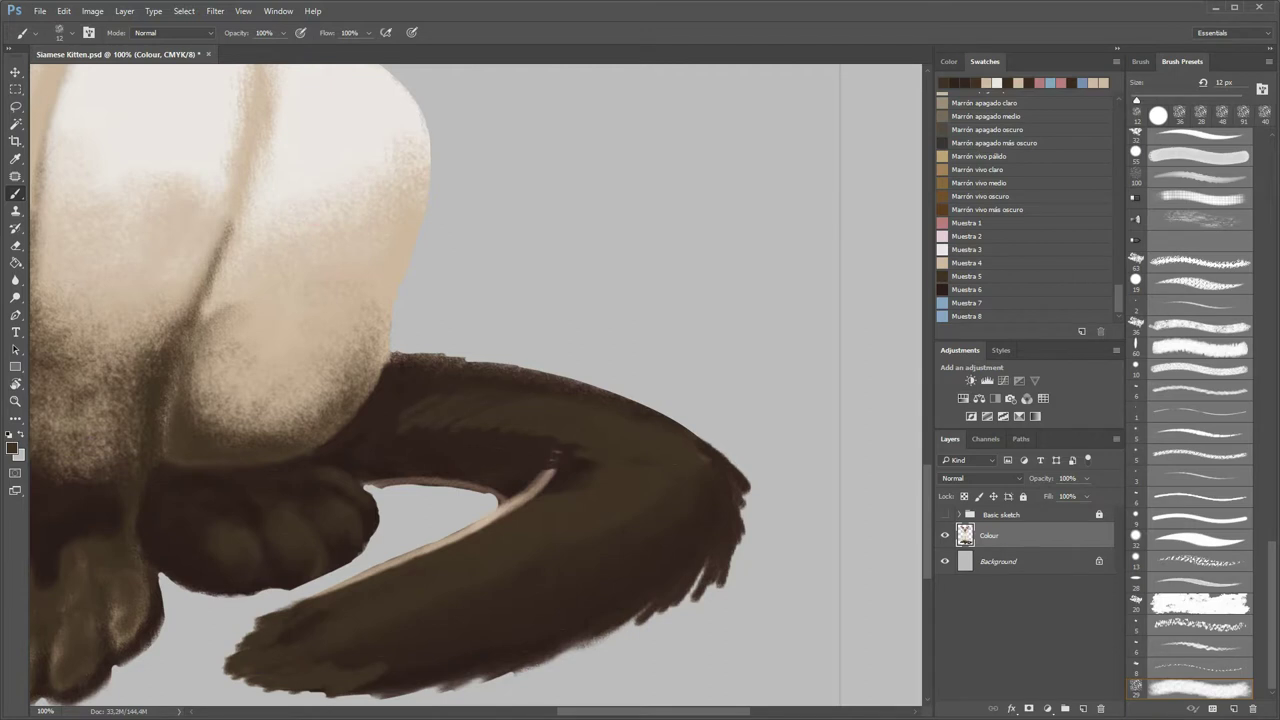
{"action": "left_click_drag", "start_coordinate": [280, 604], "coordinate": [476, 530]}
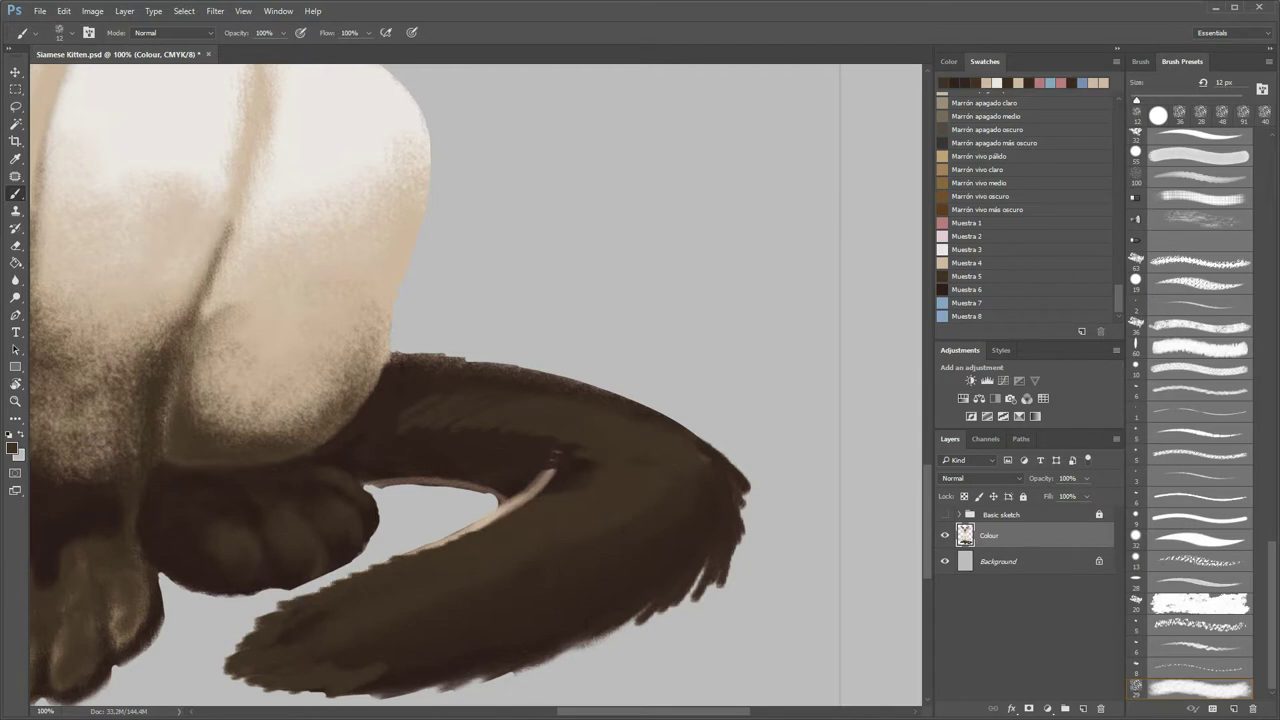
{"action": "left_click", "coordinate": [481, 500], "text": "alt"}
{"action": "mouse_move", "coordinate": [556, 468]}
{"action": "left_mouse_down"}
{"action": "mouse_move", "coordinate": [505, 508]}
{"action": "mouse_move", "coordinate": [518, 500]}
{"action": "mouse_move", "coordinate": [376, 486]}
{"action": "left_mouse_up"}
- Erase to lighten the strip between thigh and tail, rotating the canvas for the tail
{"action": "key", "text": "e"}
{"action": "key", "text": "ctrl+z"}
{"action": "mouse_move", "coordinate": [464, 486]}
{"action": "left_mouse_down"}
{"action": "mouse_move", "coordinate": [376, 484]}
{"action": "mouse_move", "coordinate": [390, 484]}
{"action": "mouse_move", "coordinate": [467, 254]}
{"action": "mouse_move", "coordinate": [492, 255]}
{"action": "left_mouse_up"}
{"action": "key", "text": "r"}
{"action": "key", "text": "e"}
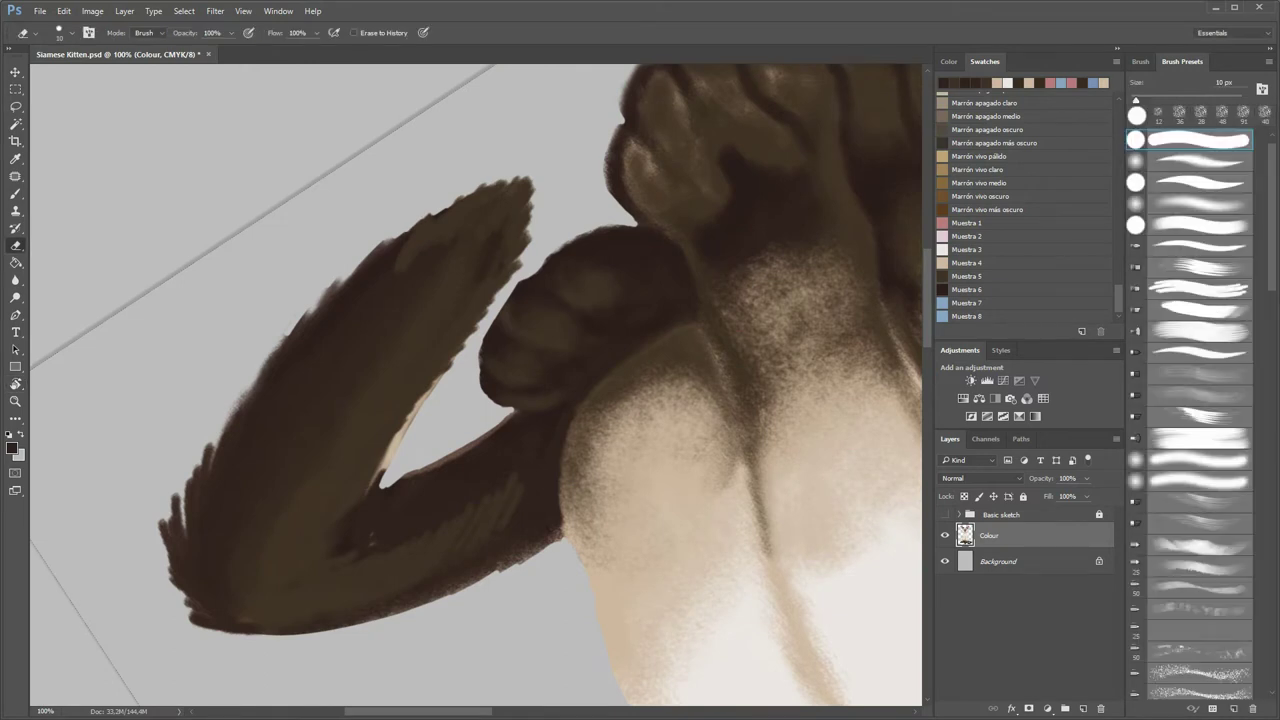
- Set eraser Shape Dynamics size, angle and roundness to Pen Pressure, then trim the tail tip's upper edge
{"action": "right_click", "coordinate": [432, 197]}
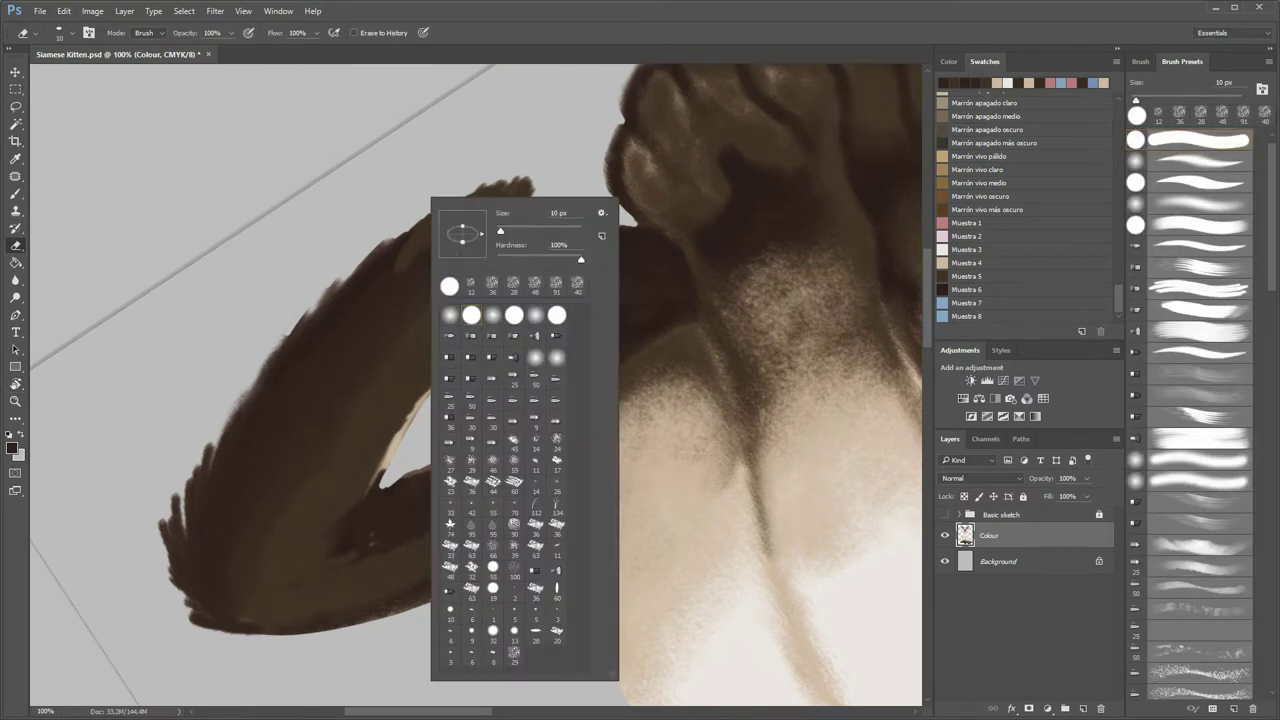
{"action": "key", "text": "Escape"}
{"action": "key", "text": "F5"}
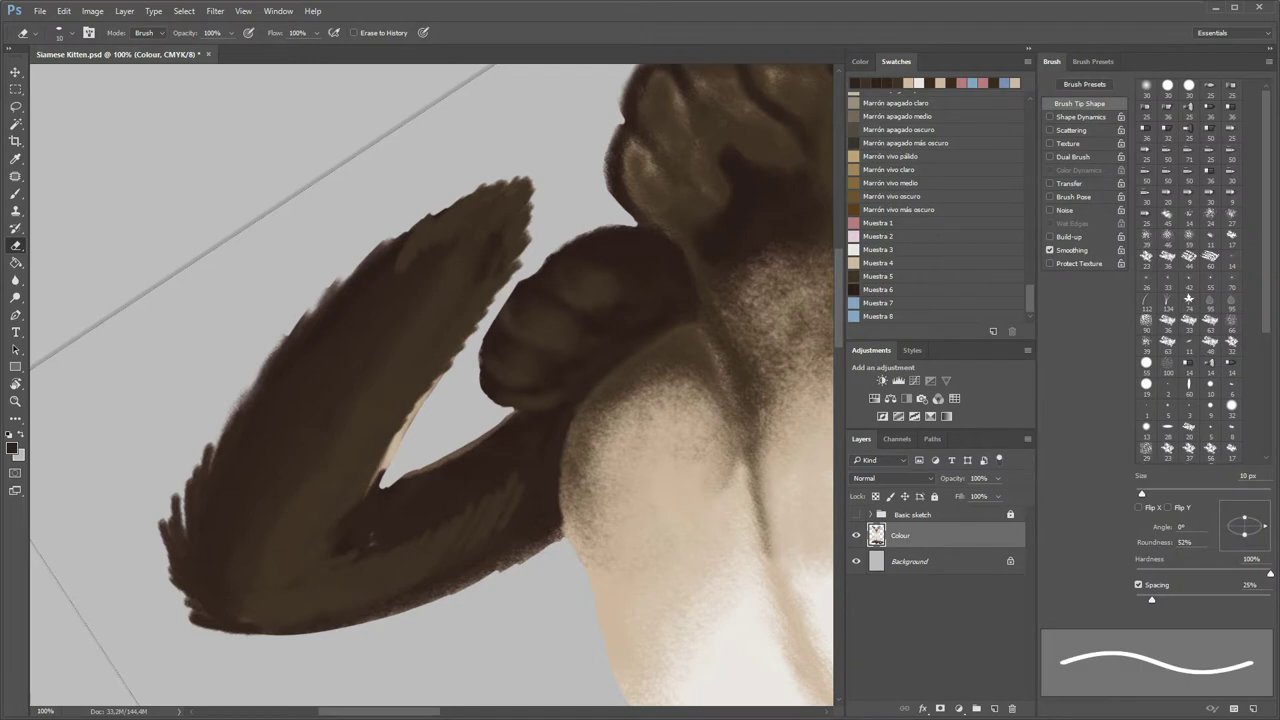
{"action": "left_click", "coordinate": [1081, 117]}
{"action": "left_click", "coordinate": [1208, 110]}
{"action": "left_click", "coordinate": [1205, 131]}
{"action": "left_click", "coordinate": [1205, 207]}
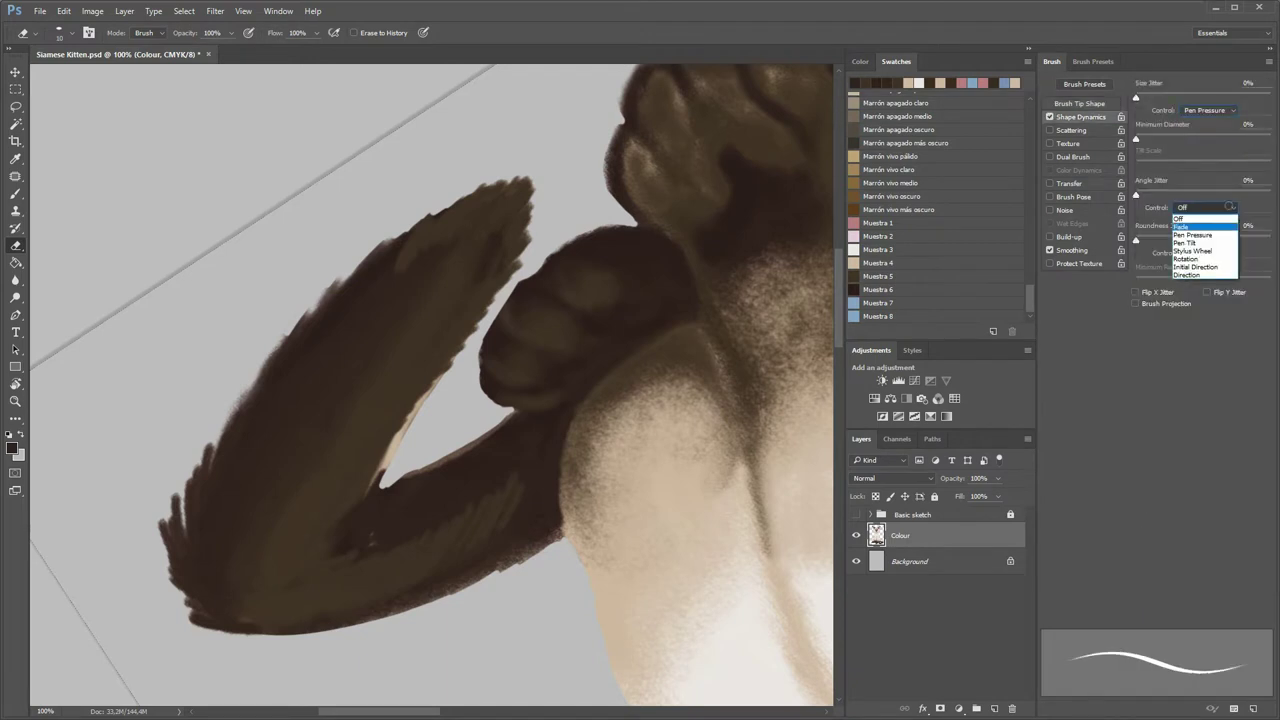
{"action": "left_click", "coordinate": [1205, 229]}
{"action": "left_click", "coordinate": [1210, 253]}
{"action": "left_click", "coordinate": [1205, 275]}
{"action": "key", "text": "F5"}
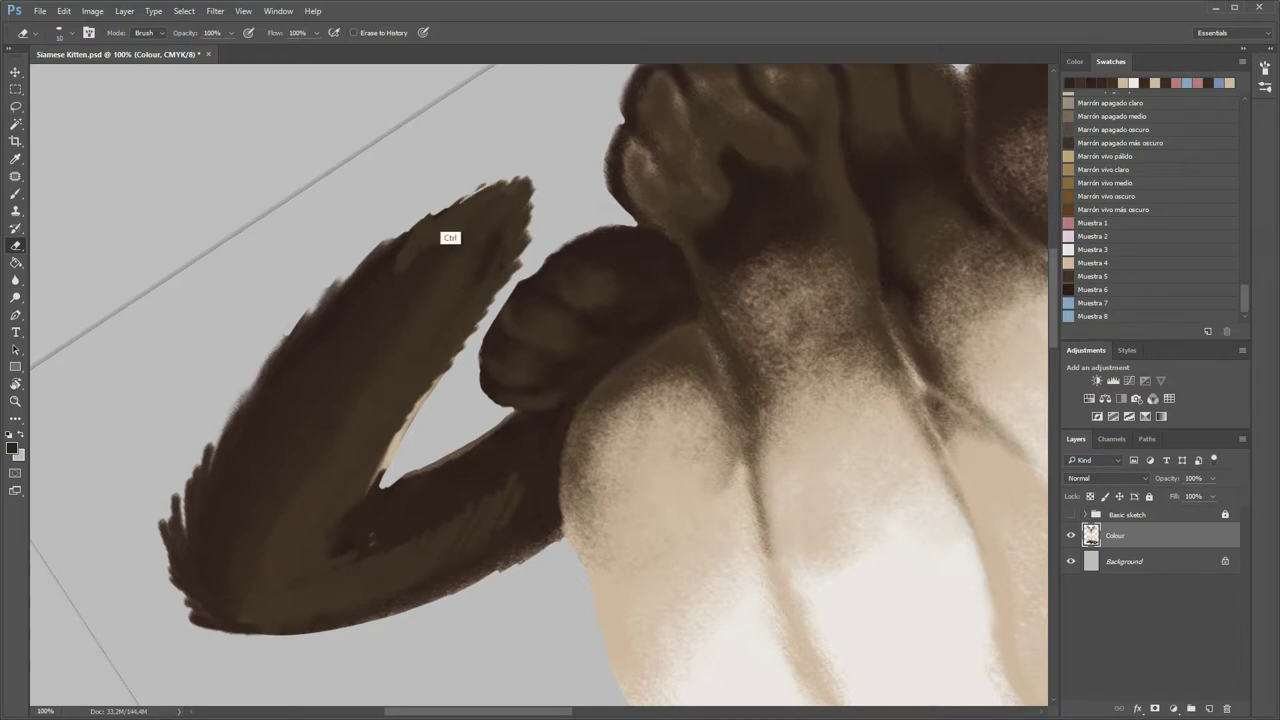
{"action": "left_click_drag", "start_coordinate": [404, 237], "coordinate": [504, 182]}
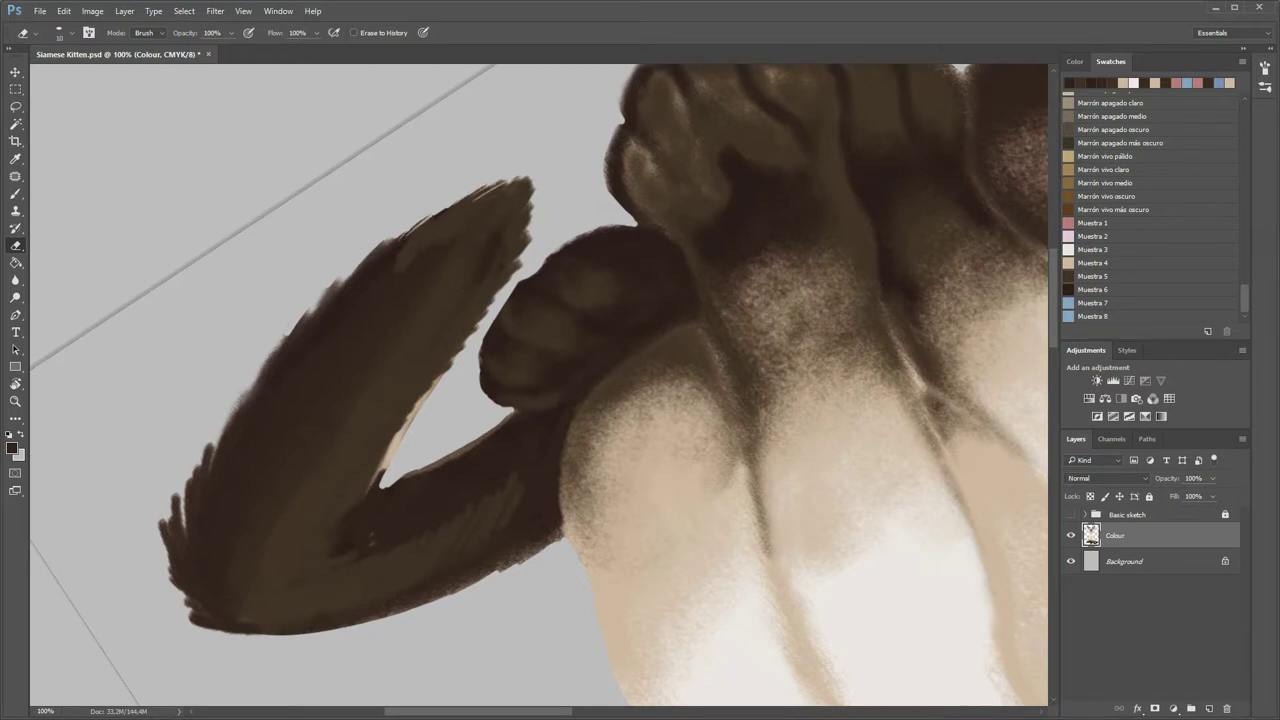
- With a 46 px eraser, remove the beige gap by the body and the tail's ragged upper-left edge
{"action": "key", "text": "r"}
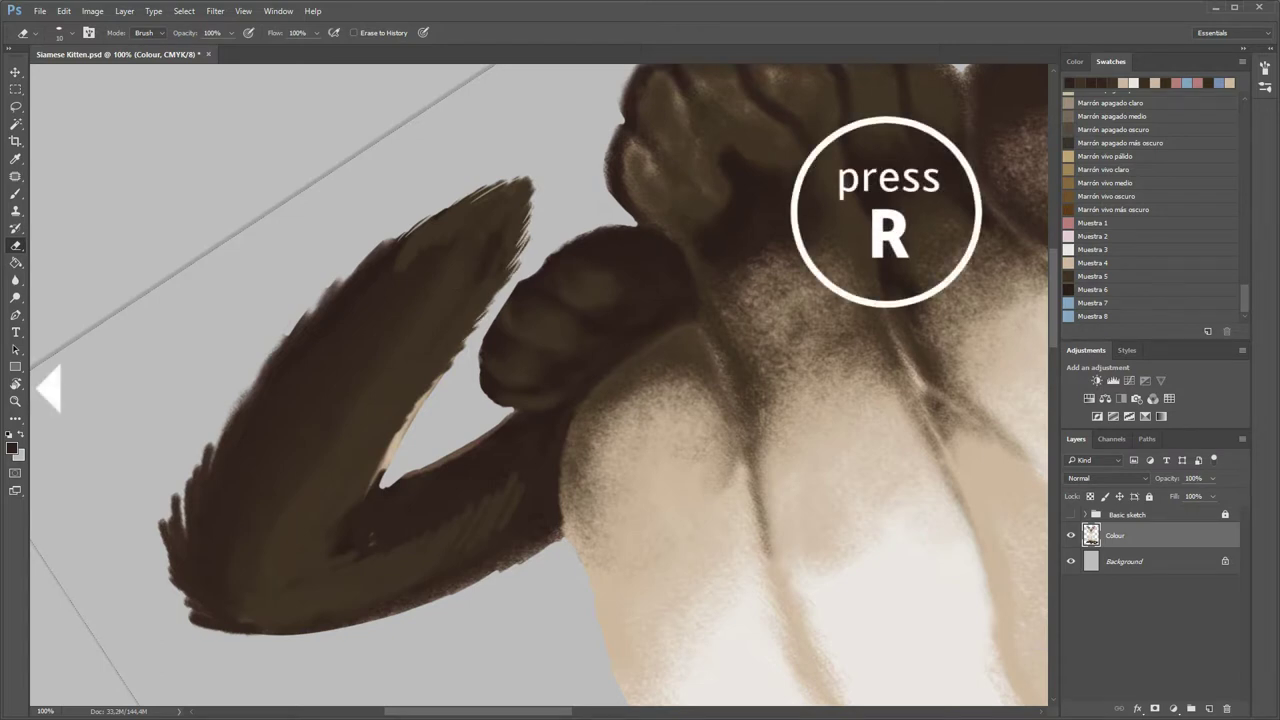
{"action": "right_click", "coordinate": [410, 436]}
{"action": "left_click_drag", "start_coordinate": [440, 452], "coordinate": [545, 451]}
{"action": "key", "text": "Return"}
{"action": "mouse_move", "coordinate": [432, 388]}
{"action": "left_mouse_down"}
{"action": "mouse_move", "coordinate": [370, 500]}
{"action": "mouse_move", "coordinate": [388, 446]}
{"action": "left_mouse_up"}
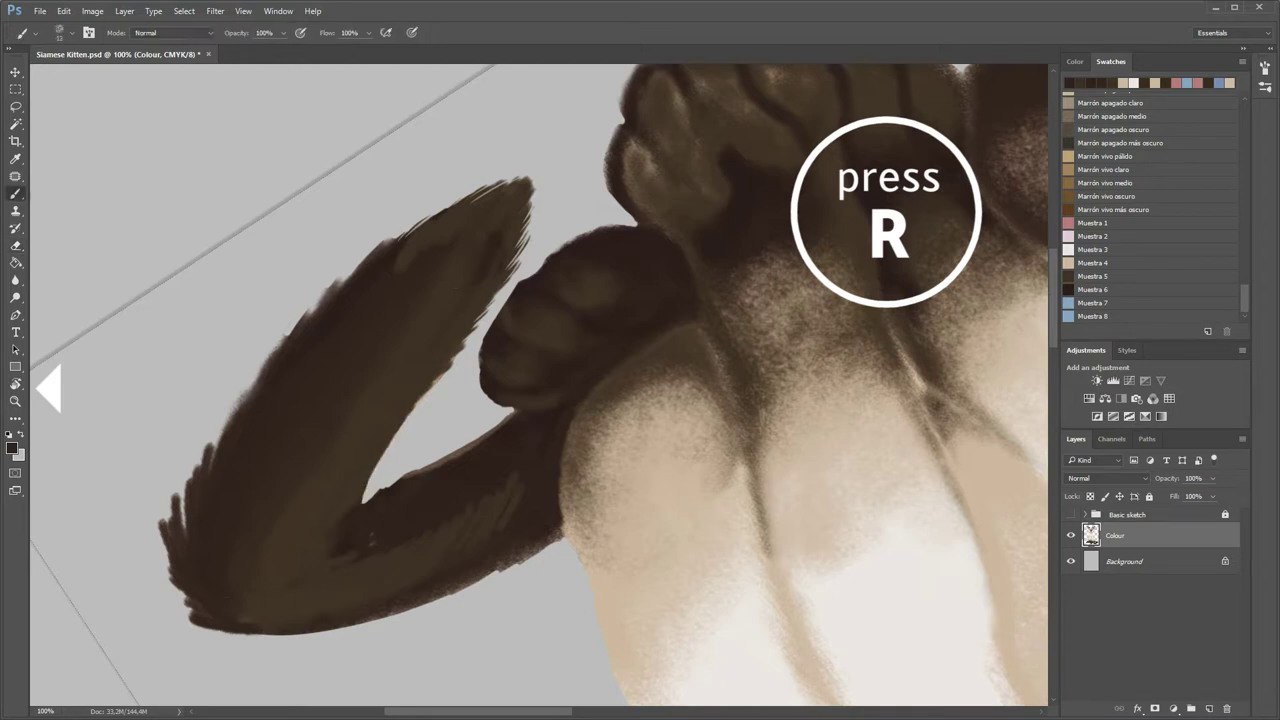
{"action": "mouse_move", "coordinate": [394, 239]}
{"action": "left_mouse_down"}
{"action": "mouse_move", "coordinate": [320, 303]}
{"action": "mouse_move", "coordinate": [228, 424]}
{"action": "mouse_move", "coordinate": [198, 500]}
{"action": "mouse_move", "coordinate": [300, 150]}
{"action": "mouse_move", "coordinate": [348, 93]}
{"action": "left_mouse_up"}
- Rotating the canvas as needed, erase the feathery spikes and small bits along the tail's edges
{"action": "key", "text": "r"}
{"action": "scroll", "coordinate": [540, 385], "scroll_direction": "up", "scroll_amount": 3}
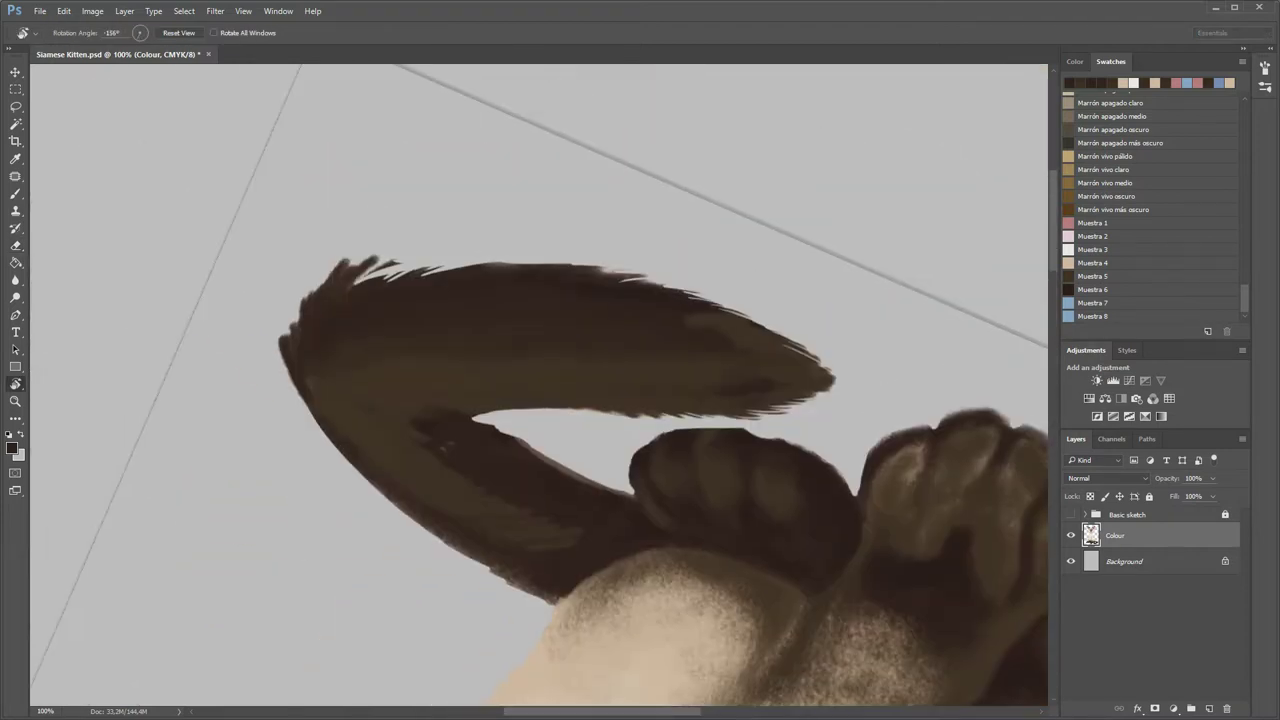
{"action": "key", "text": "e"}
{"action": "mouse_move", "coordinate": [385, 262]}
{"action": "left_mouse_down"}
{"action": "mouse_move", "coordinate": [325, 288]}
{"action": "mouse_move", "coordinate": [335, 268]}
{"action": "mouse_move", "coordinate": [280, 345]}
{"action": "mouse_move", "coordinate": [290, 382]}
{"action": "left_mouse_up"}
{"action": "key", "text": "r"}
{"action": "left_click_drag", "start_coordinate": [700, 250], "coordinate": [780, 330]}
{"action": "key", "text": "e"}
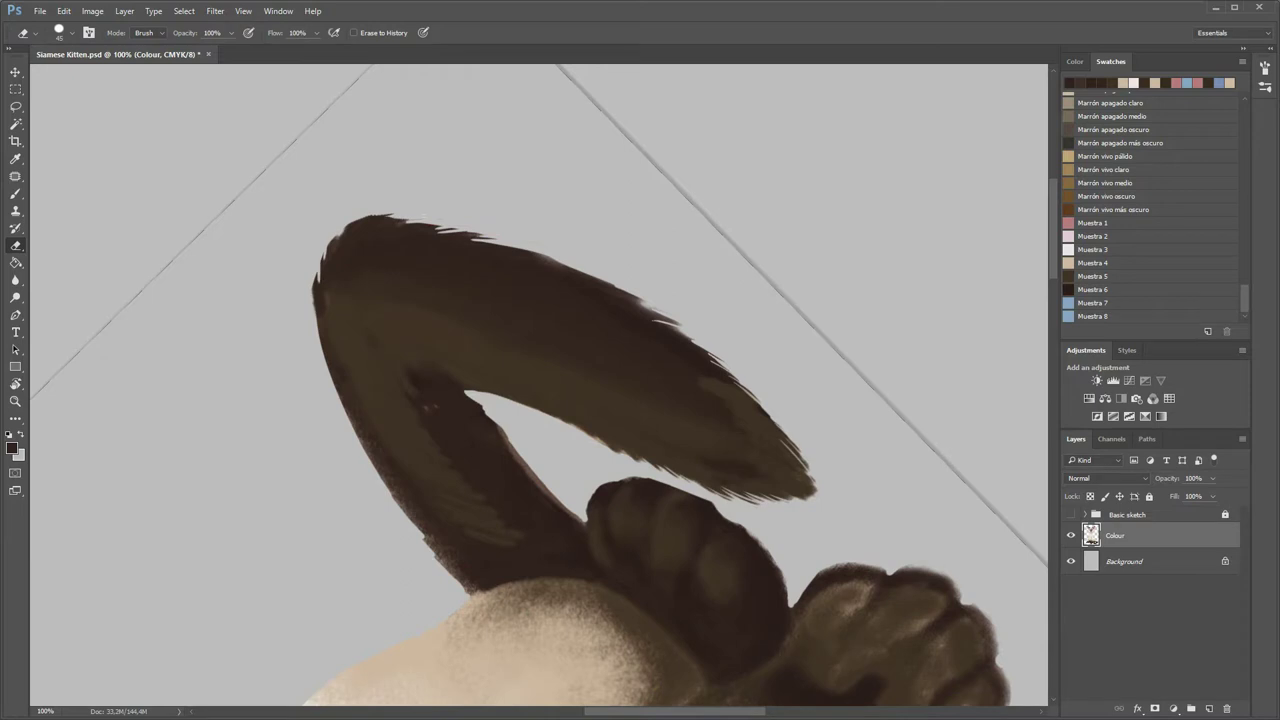
{"action": "left_click_drag", "start_coordinate": [318, 322], "coordinate": [337, 388]}
{"action": "key", "text": "r"}
{"action": "left_click_drag", "start_coordinate": [640, 300], "coordinate": [580, 240]}
- Paint dark hair strands on the tail, thin their tips with the eraser, then zoom out to the whole cat
{"action": "key", "text": "b"}
{"action": "mouse_move", "coordinate": [348, 338]}
{"action": "left_mouse_down"}
{"action": "mouse_move", "coordinate": [340, 274]}
{"action": "mouse_move", "coordinate": [352, 276]}
{"action": "left_mouse_up"}
{"action": "mouse_move", "coordinate": [372, 320]}
{"action": "left_mouse_down"}
{"action": "mouse_move", "coordinate": [390, 252]}
{"action": "mouse_move", "coordinate": [404, 246]}
{"action": "left_mouse_up"}
{"action": "key", "text": "e"}
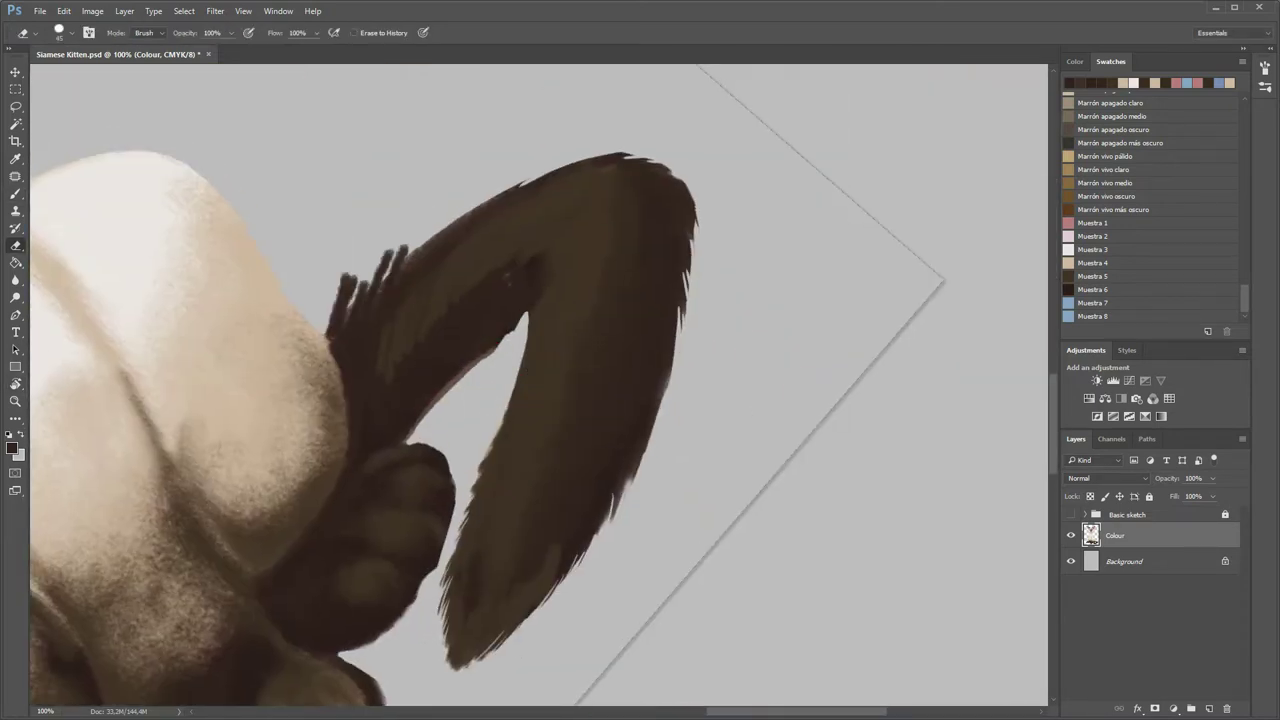
{"action": "mouse_move", "coordinate": [330, 326]}
{"action": "left_mouse_down"}
{"action": "mouse_move", "coordinate": [348, 274]}
{"action": "mouse_move", "coordinate": [362, 280]}
{"action": "mouse_move", "coordinate": [386, 250]}
{"action": "left_mouse_up"}
{"action": "left_click_drag", "start_coordinate": [386, 274], "coordinate": [404, 246]}
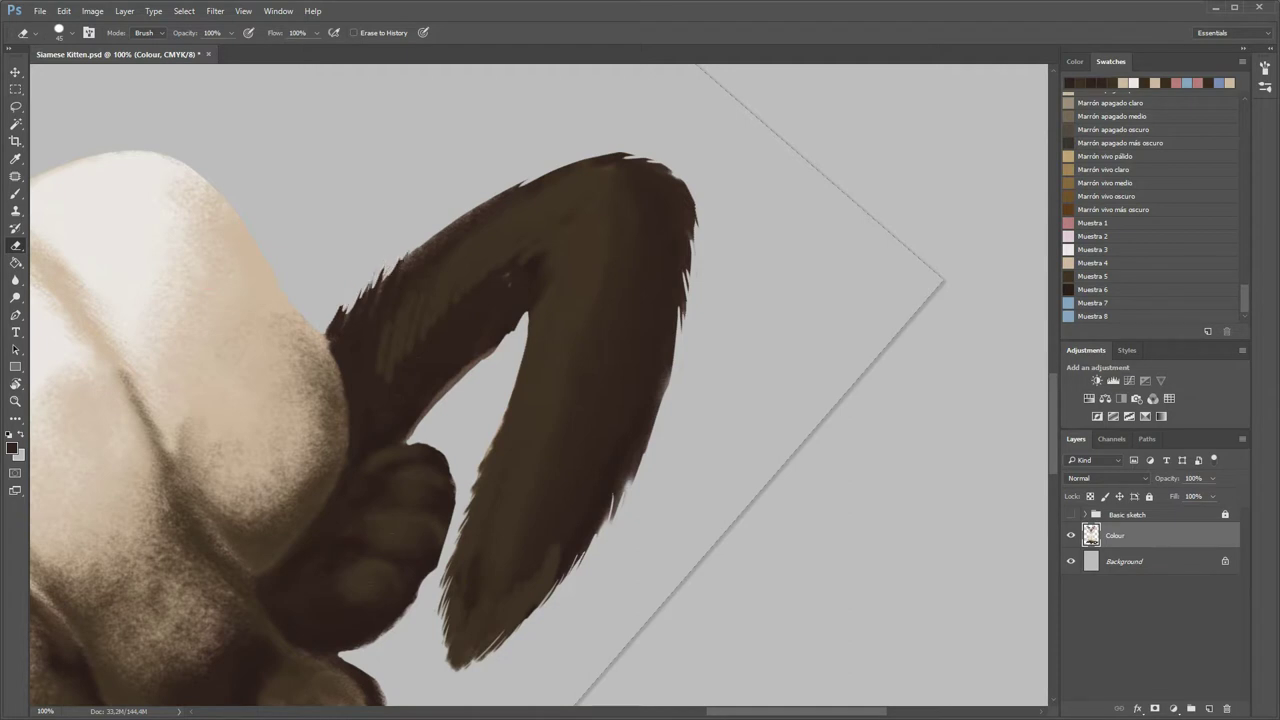
{"action": "key", "text": "b"}
{"action": "right_click", "coordinate": [538, 272]}
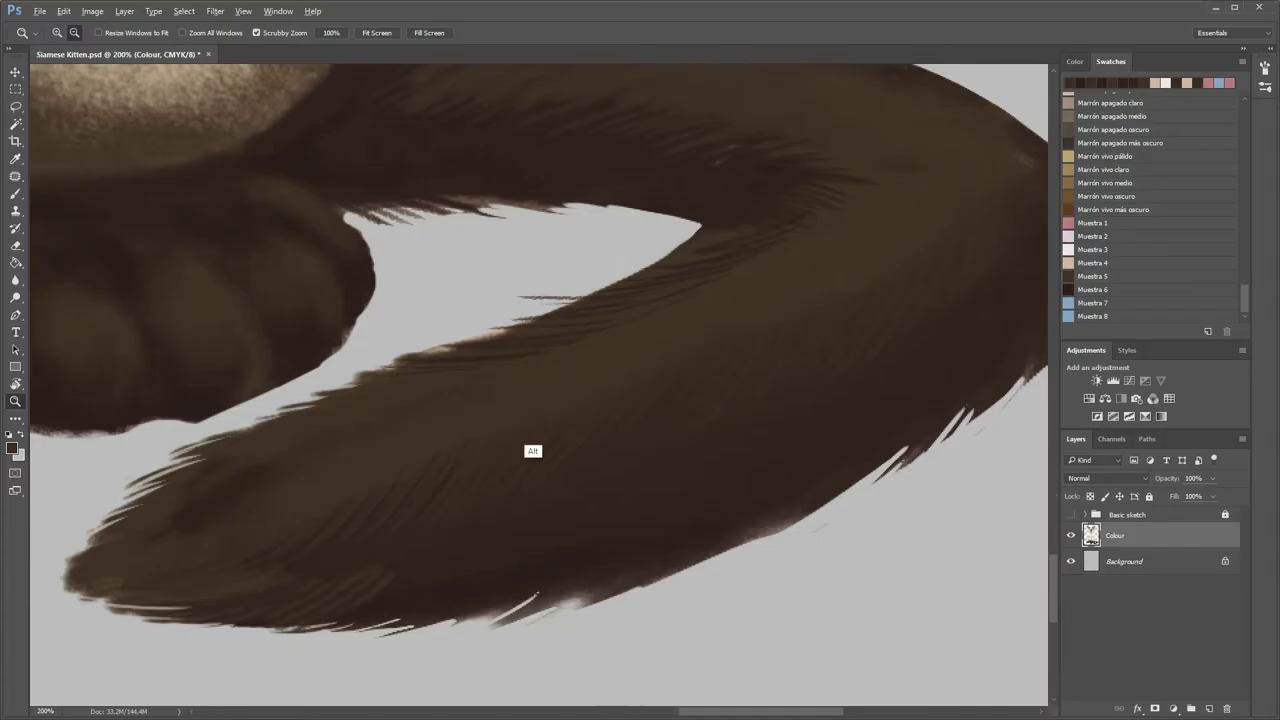
{"action": "left_click", "coordinate": [530, 447], "text": "alt"}
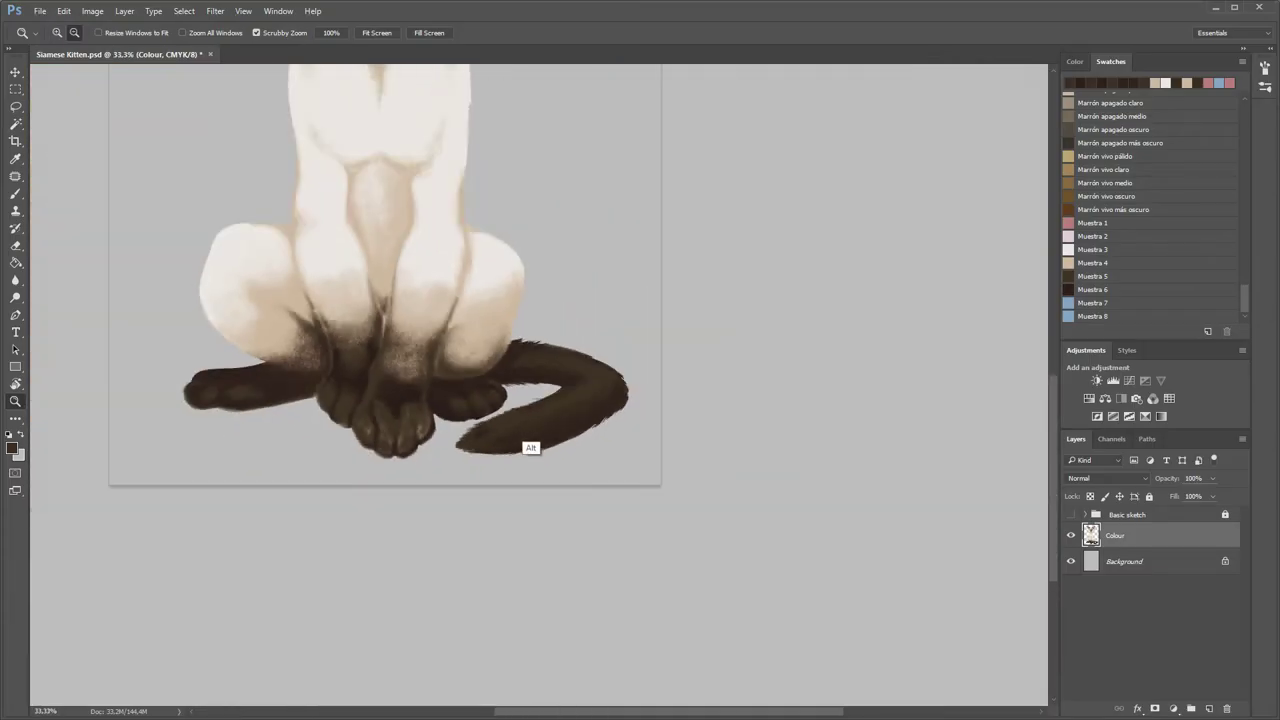
{"action": "left_click", "coordinate": [530, 447], "text": "alt"}
- Add a new layer below Colour and paint a first soft grey shadow stroke under the kitten
{"action": "key", "text": "ctrl+shift+alt+n"}
{"action": "key", "text": "ctrl+bracketleft"}
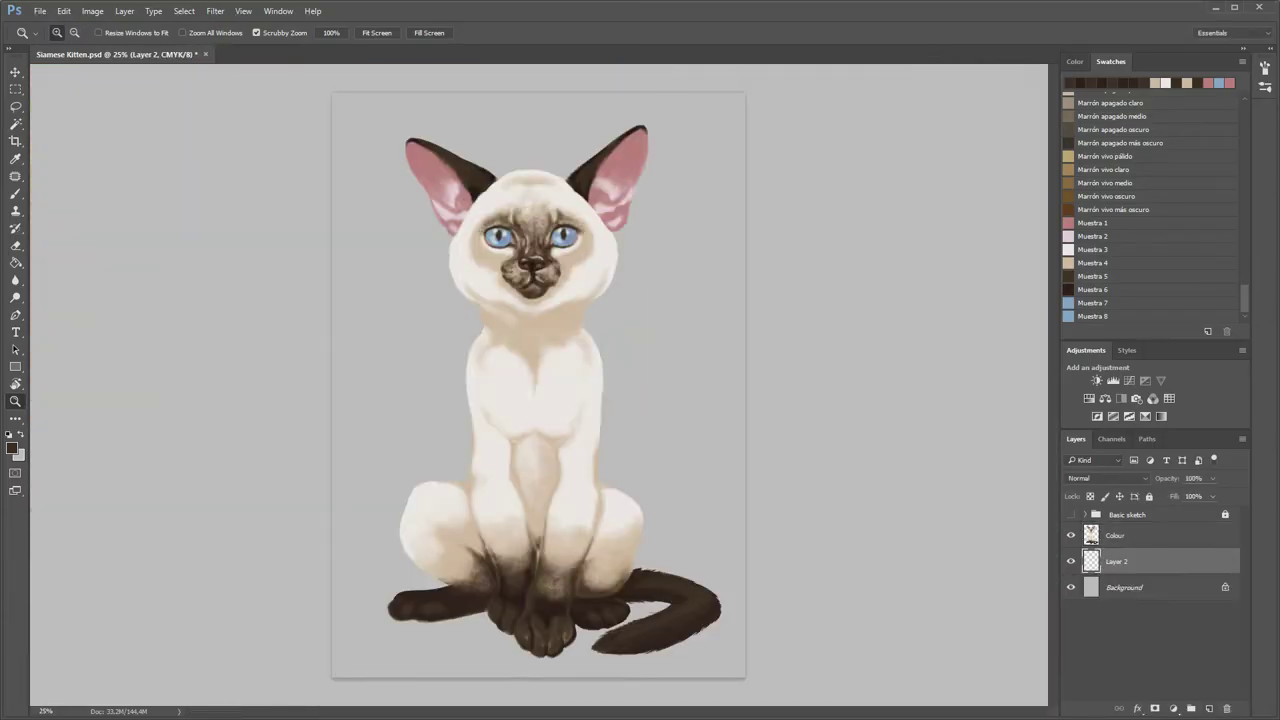
{"action": "key", "text": "b"}
{"action": "right_click", "coordinate": [636, 447]}
{"action": "key", "text": "Return"}
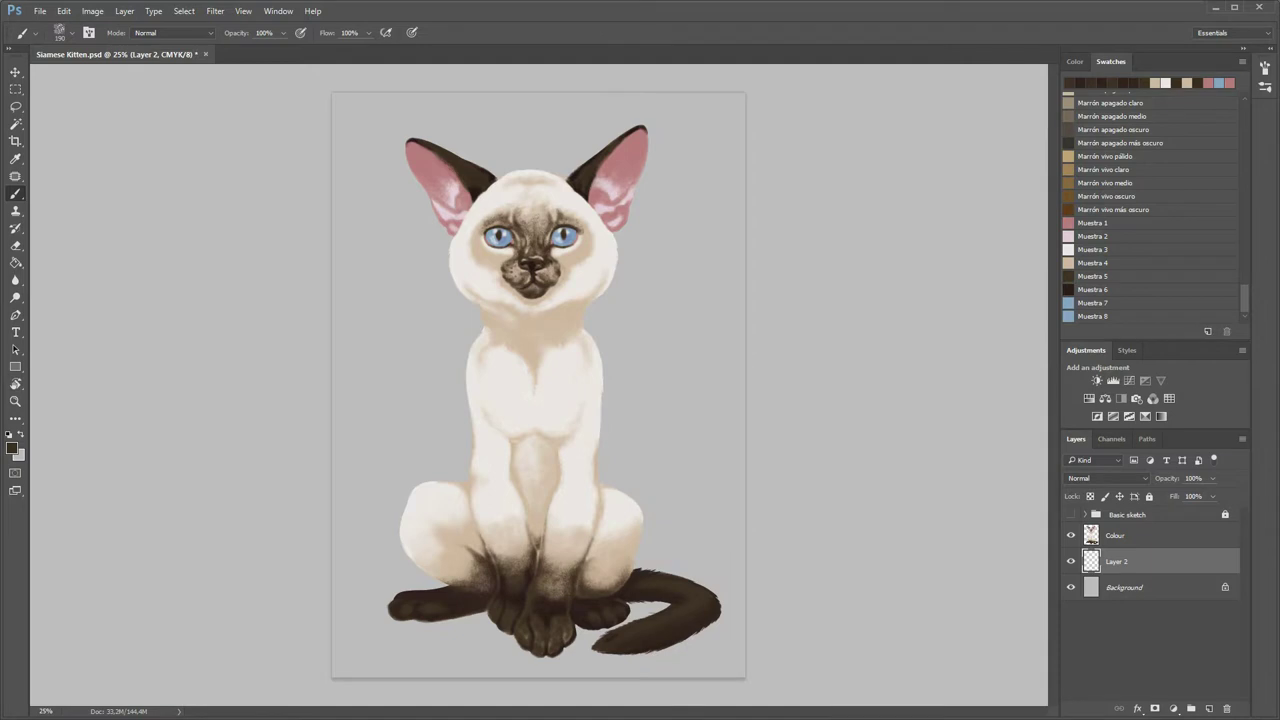
{"action": "scroll", "coordinate": [1150, 207], "scroll_direction": "up", "scroll_amount": 15}
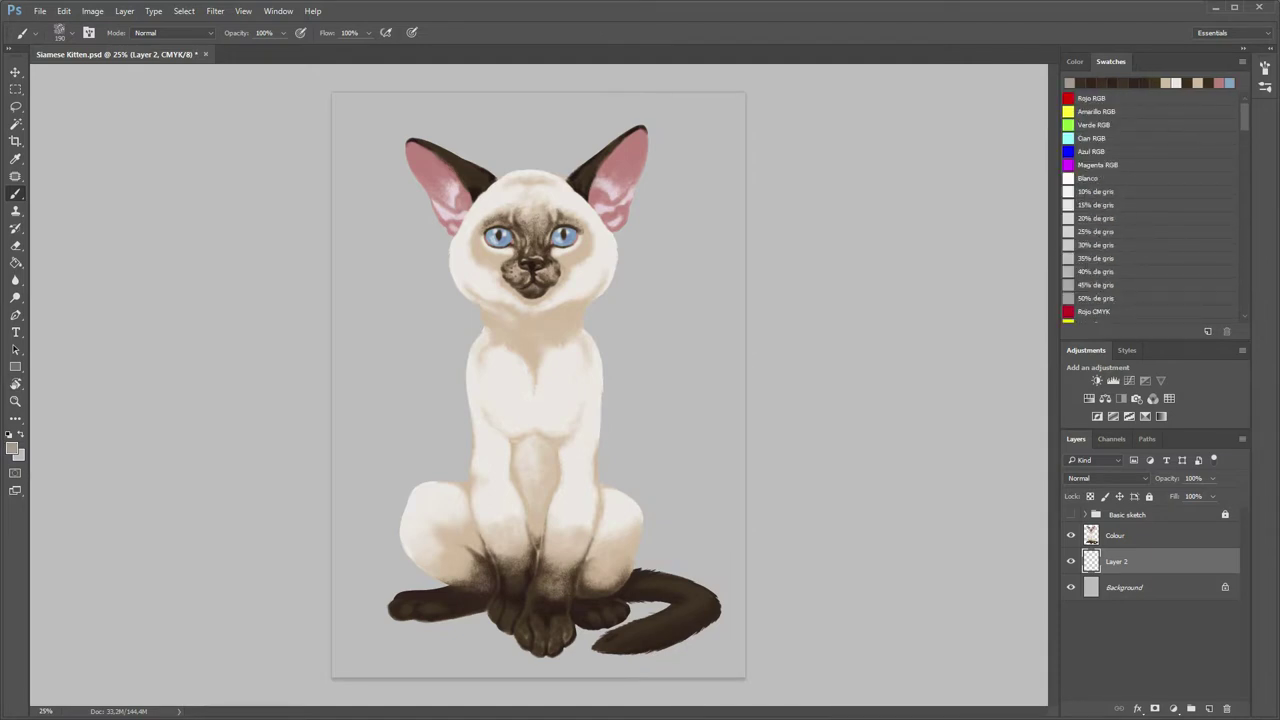
{"action": "mouse_move", "coordinate": [580, 645]}
{"action": "left_mouse_down"}
{"action": "mouse_move", "coordinate": [660, 612]}
{"action": "mouse_move", "coordinate": [532, 656]}
{"action": "mouse_move", "coordinate": [490, 634]}
{"action": "mouse_move", "coordinate": [395, 620]}
{"action": "left_mouse_up"}
- Enlarge the brush to 202 and paint grey shadow around the paws, haunches, neck, left ear and right side
{"action": "right_click", "coordinate": [476, 450]}
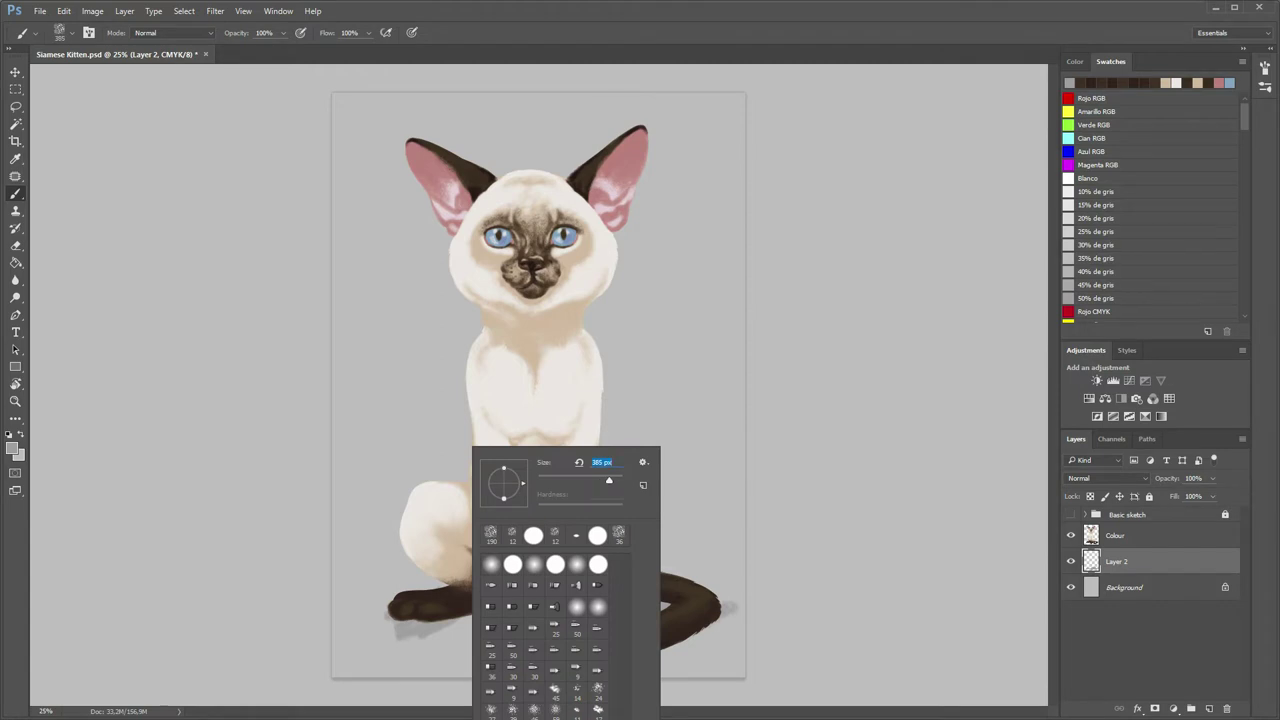
{"action": "type", "text": "202"}
{"action": "key", "text": "Return"}
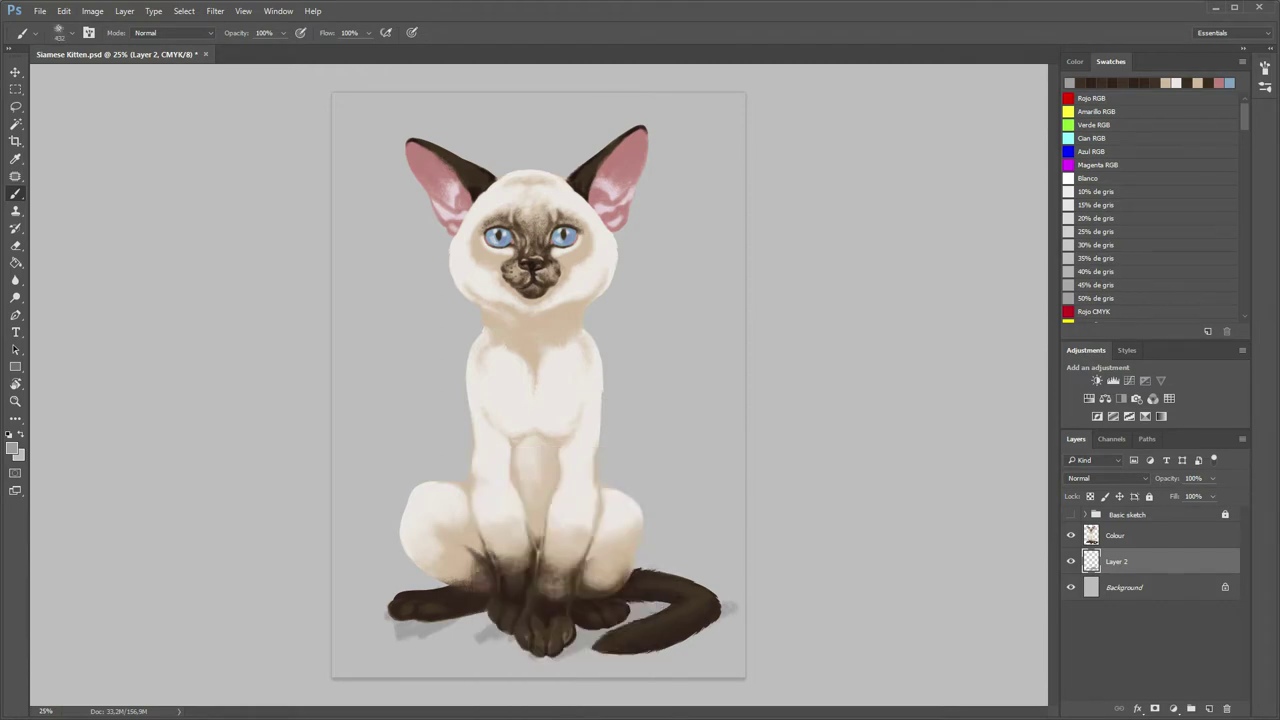
{"action": "mouse_move", "coordinate": [370, 630]}
{"action": "left_mouse_down"}
{"action": "mouse_move", "coordinate": [480, 640]}
{"action": "mouse_move", "coordinate": [690, 570]}
{"action": "mouse_move", "coordinate": [420, 580]}
{"action": "mouse_move", "coordinate": [650, 540]}
{"action": "mouse_move", "coordinate": [370, 600]}
{"action": "left_mouse_up"}
{"action": "left_click_drag", "start_coordinate": [460, 280], "coordinate": [465, 335]}
{"action": "left_click_drag", "start_coordinate": [590, 300], "coordinate": [595, 330]}
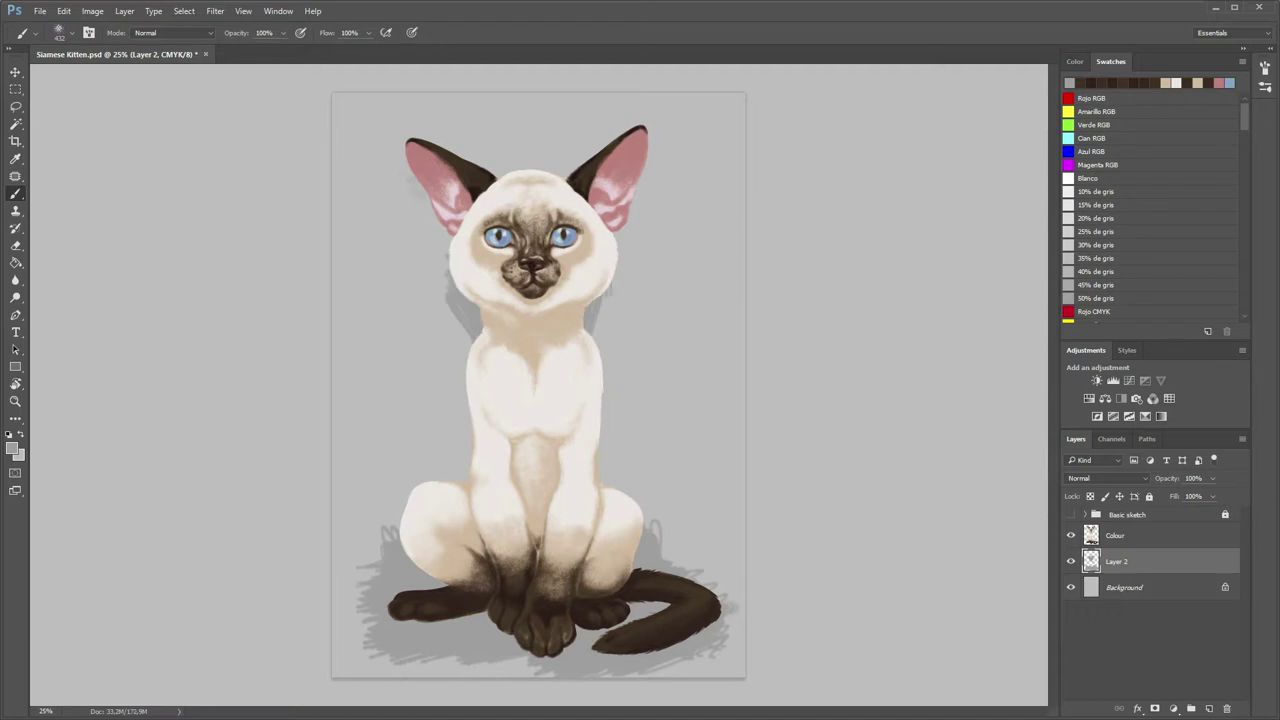
{"action": "left_click_drag", "start_coordinate": [405, 165], "coordinate": [450, 262]}
{"action": "mouse_move", "coordinate": [605, 450]}
{"action": "left_mouse_down"}
{"action": "mouse_move", "coordinate": [690, 570]}
{"action": "mouse_move", "coordinate": [710, 555]}
{"action": "left_mouse_up"}
{"action": "left_click_drag", "start_coordinate": [605, 400], "coordinate": [630, 470]}
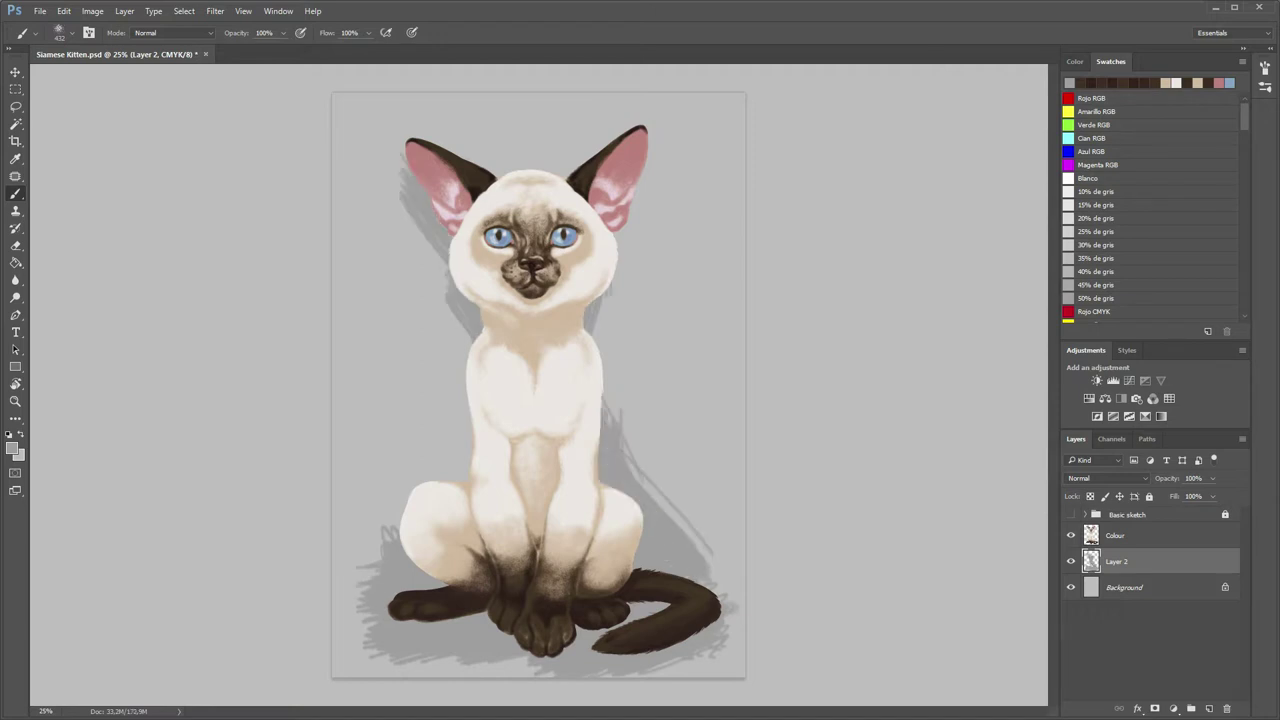
{"action": "mouse_move", "coordinate": [605, 405]}
{"action": "left_mouse_down"}
{"action": "mouse_move", "coordinate": [640, 510]}
{"action": "mouse_move", "coordinate": [635, 470]}
{"action": "mouse_move", "coordinate": [680, 525]}
{"action": "left_mouse_up"}
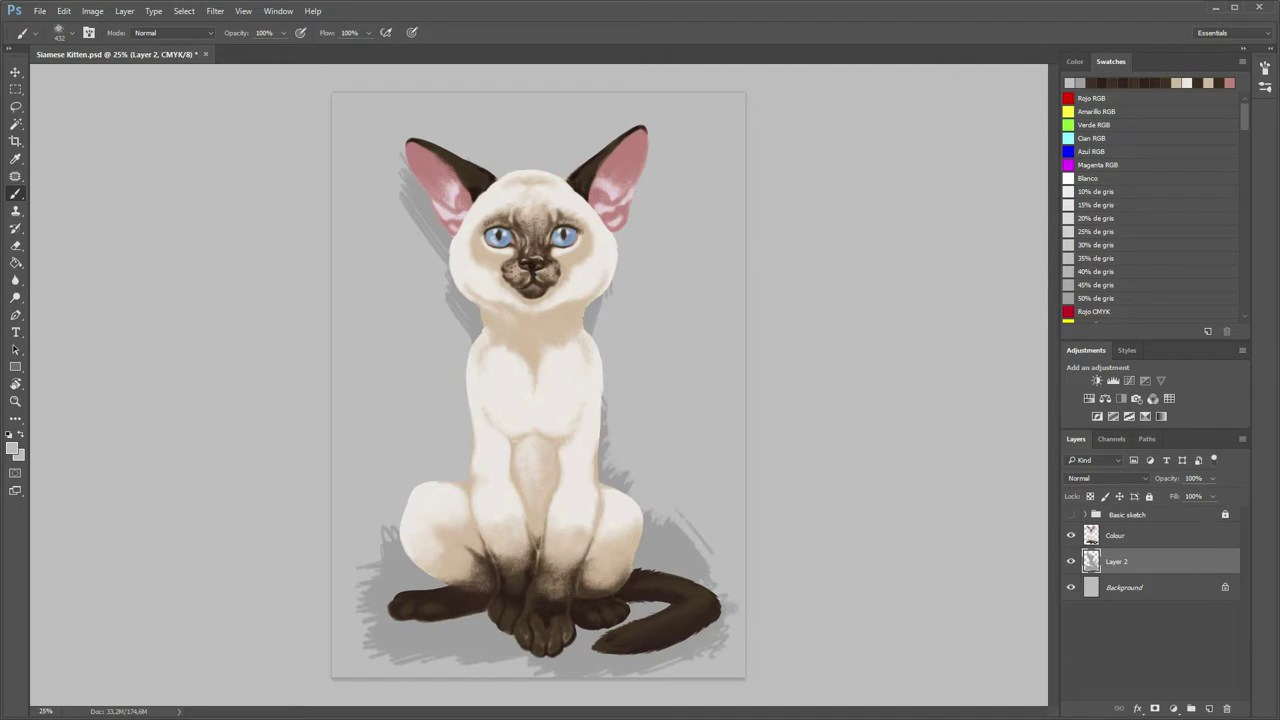
{"action": "left_click_drag", "start_coordinate": [605, 450], "coordinate": [710, 570]}
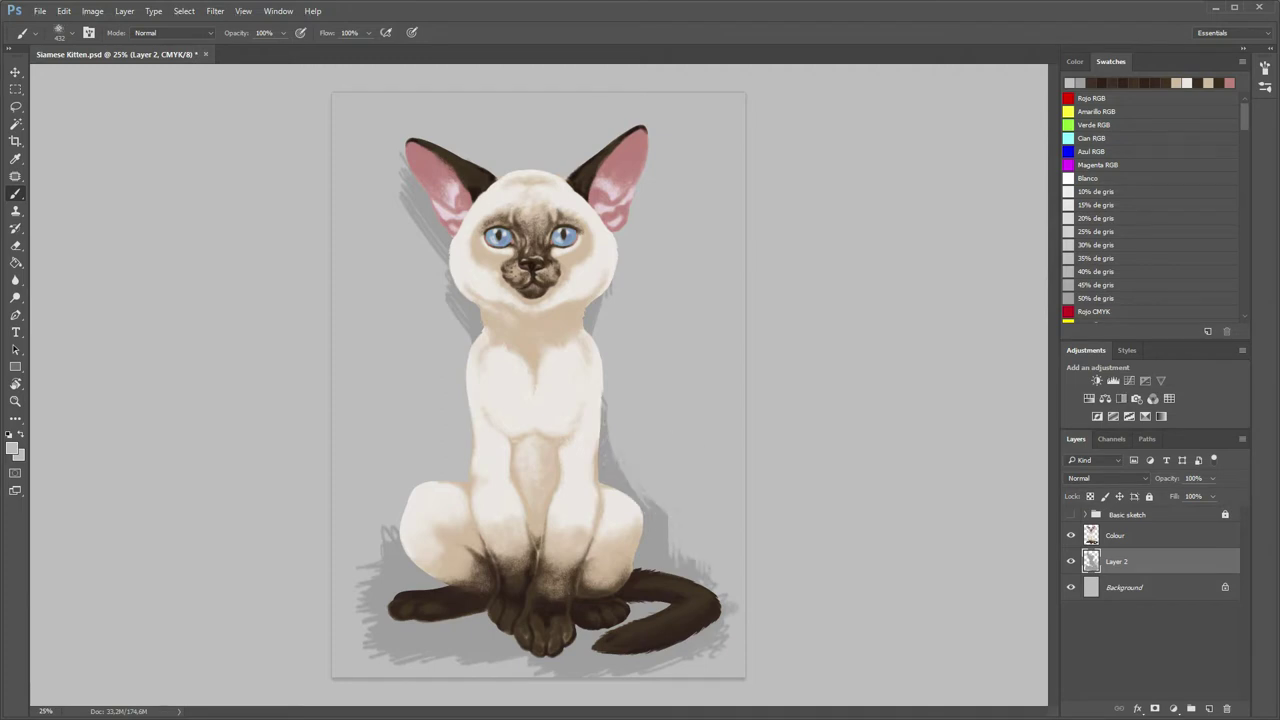
- Extend the shadow along the base and left side, undoing the broad strokes behind the head
{"action": "mouse_move", "coordinate": [376, 528]}
{"action": "left_mouse_down"}
{"action": "mouse_move", "coordinate": [382, 632]}
{"action": "mouse_move", "coordinate": [450, 660]}
{"action": "mouse_move", "coordinate": [718, 668]}
{"action": "left_mouse_up"}
{"action": "left_click_drag", "start_coordinate": [467, 334], "coordinate": [464, 442]}
{"action": "left_click_drag", "start_coordinate": [616, 226], "coordinate": [630, 236]}
{"action": "left_click_drag", "start_coordinate": [500, 178], "coordinate": [708, 95]}
{"action": "left_click_drag", "start_coordinate": [640, 150], "coordinate": [695, 222]}
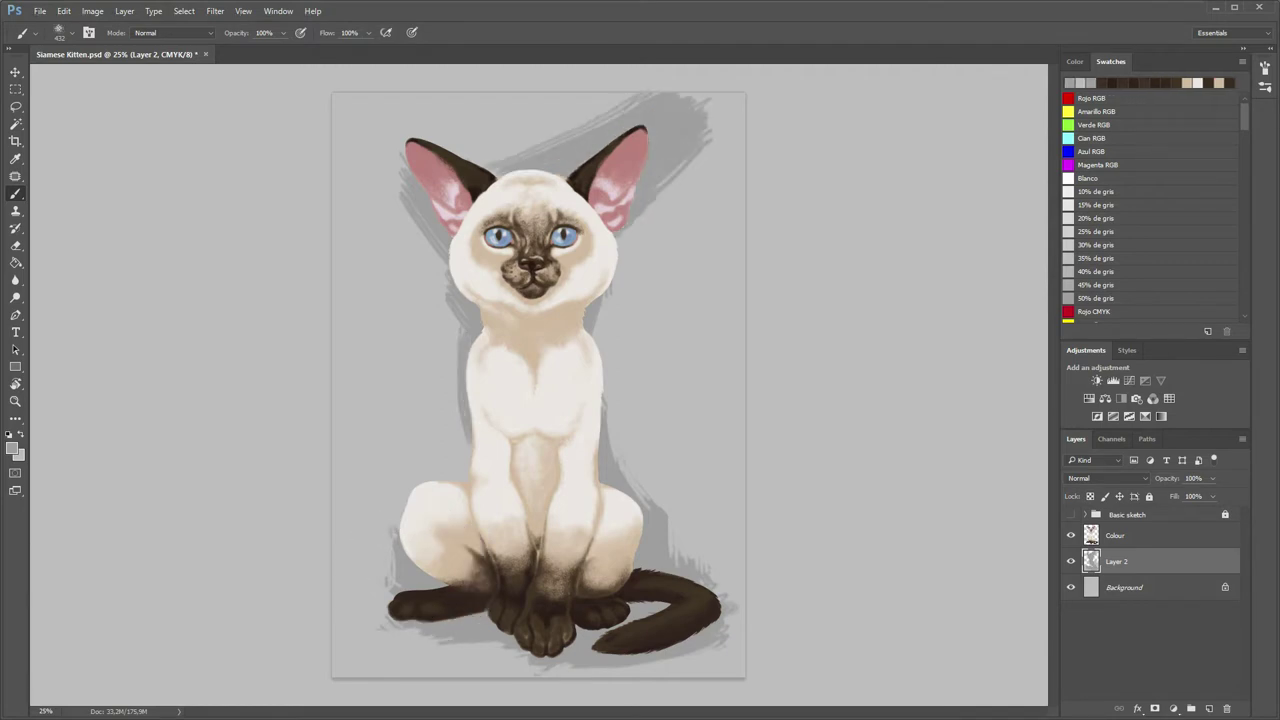
{"action": "left_click_drag", "start_coordinate": [705, 95], "coordinate": [670, 185]}
{"action": "key", "text": "ctrl+alt+z"}
{"action": "key", "text": "ctrl+alt+z"}
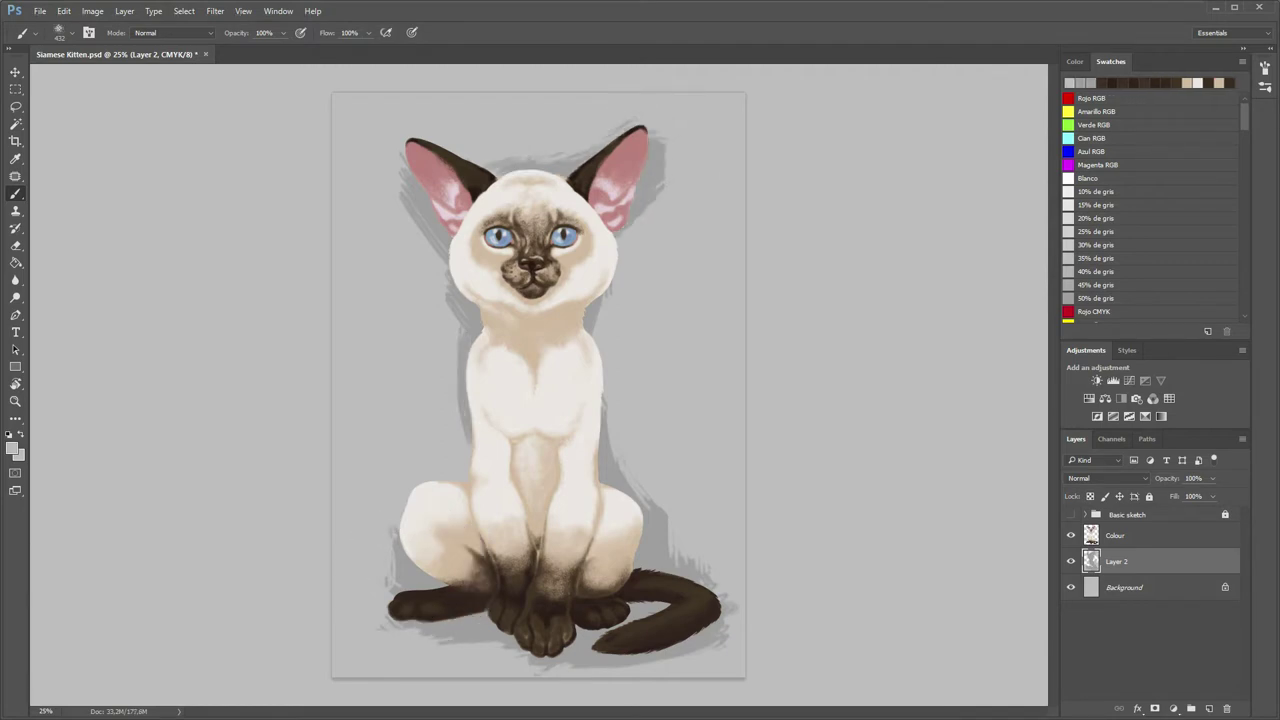
{"action": "key", "text": "ctrl+alt+z"}
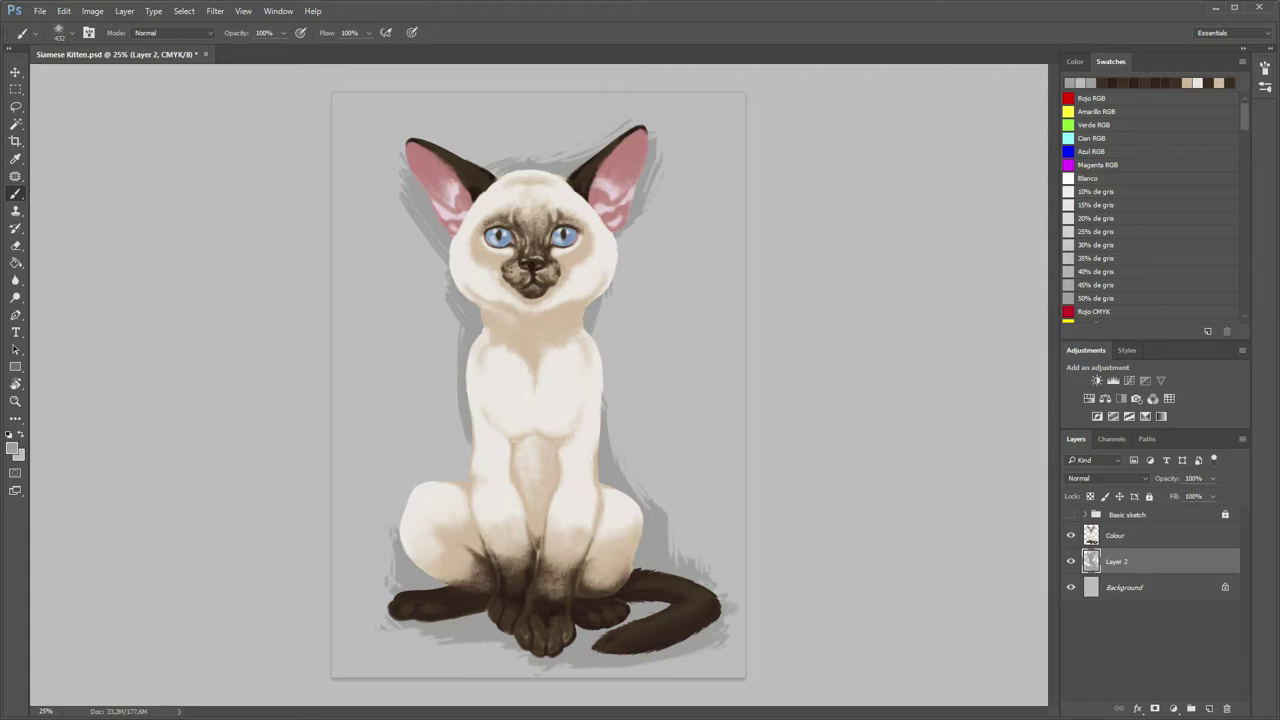
{"action": "key", "text": "ctrl+shift+z"}
{"action": "key", "text": "ctrl+alt+z"}
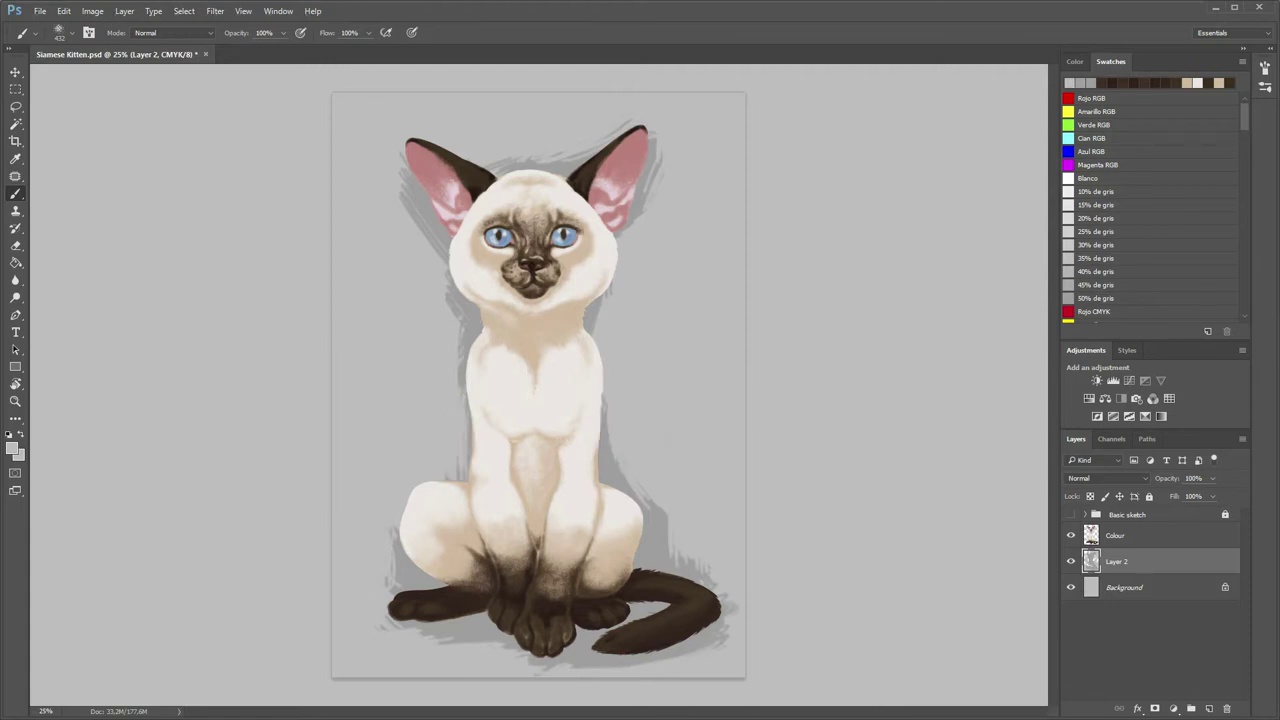
{"action": "key", "text": "z"}
{"action": "left_click_drag", "start_coordinate": [690, 645], "coordinate": [690, 645]}
- Pick dark brown and paint dark strokes along the tail's inner and upper edges on the Colour layer
{"action": "key", "text": "b"}
{"action": "right_click", "coordinate": [498, 448]}
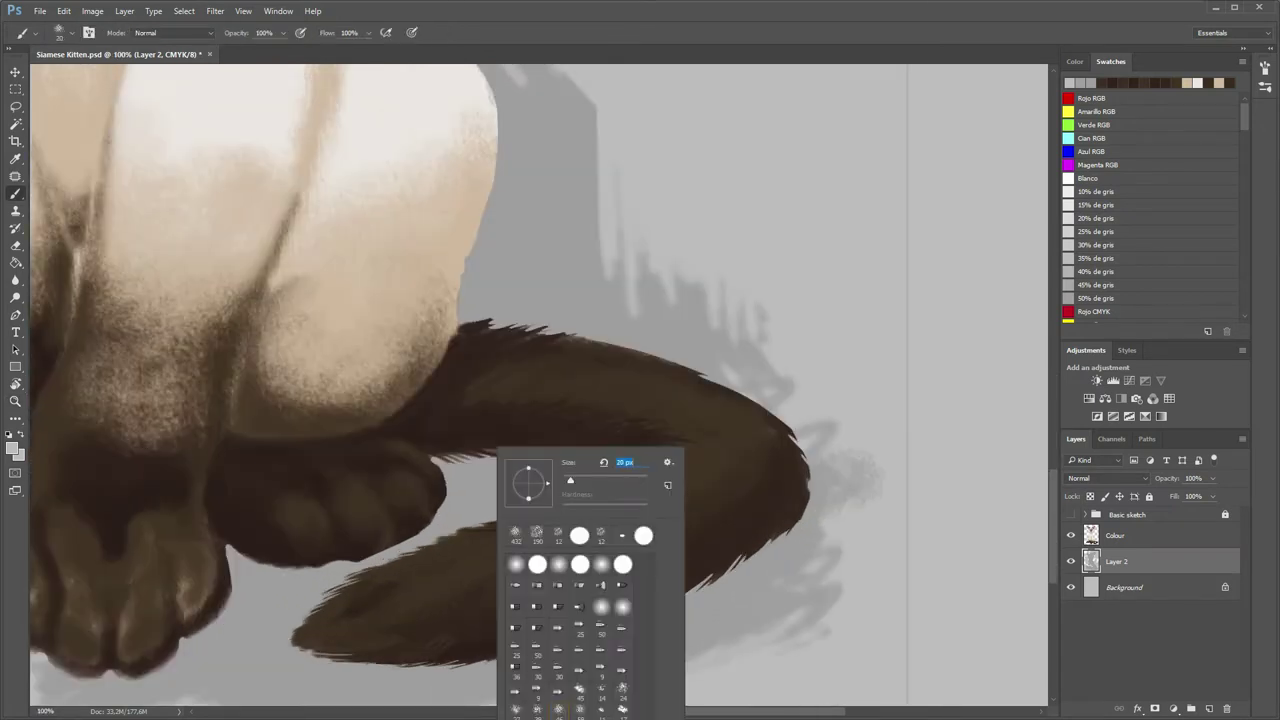
{"action": "key", "text": "Escape"}
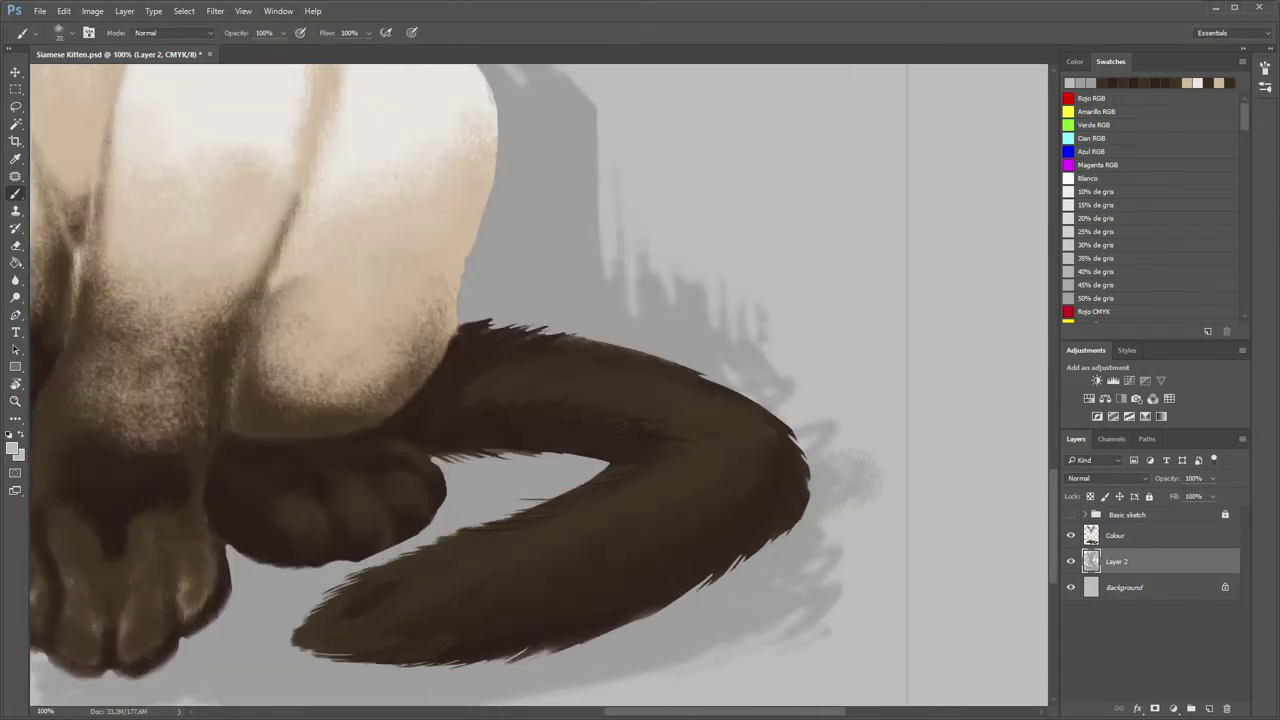
{"action": "left_click", "coordinate": [113, 553], "text": "alt"}
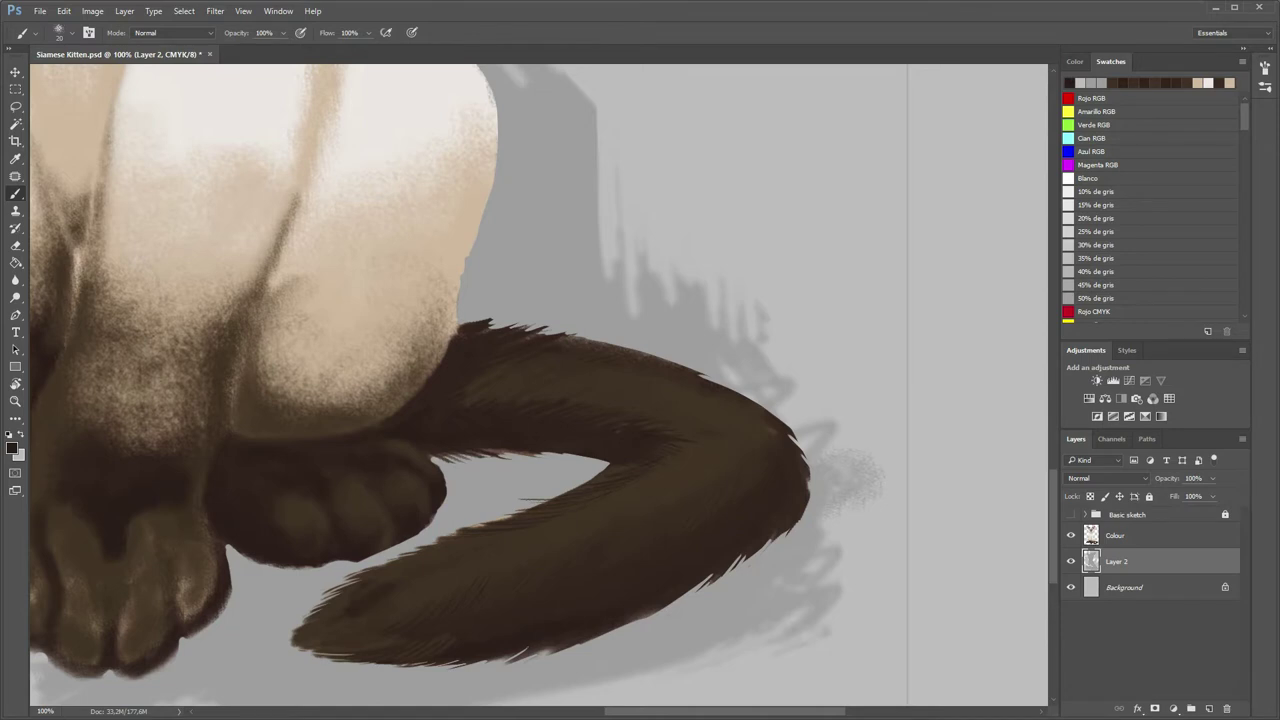
{"action": "left_click_drag", "start_coordinate": [534, 455], "coordinate": [609, 464]}
{"action": "key", "text": "ctrl+alt"}
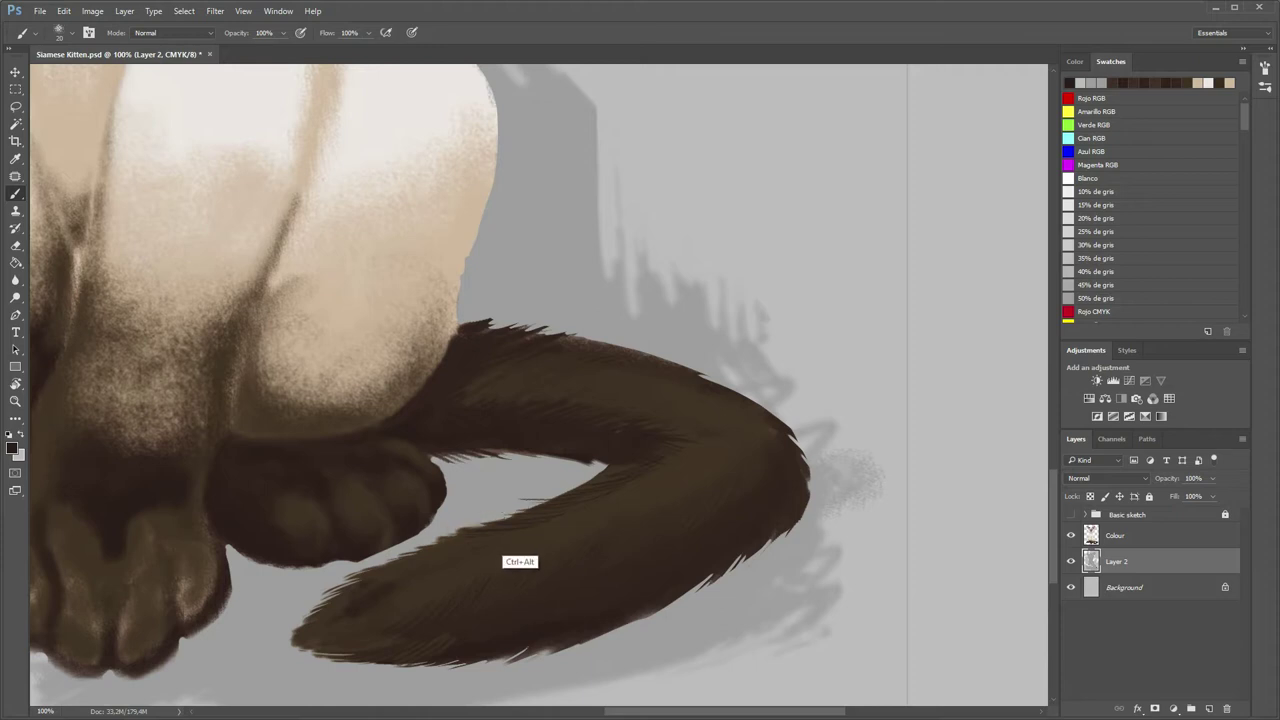
{"action": "right_click", "coordinate": [517, 555], "text": "ctrl+alt"}
{"action": "left_click_drag", "start_coordinate": [662, 428], "coordinate": [545, 405]}
- Paint dark fur along the tail's lower edge and darken and extend the tapered tip
{"action": "left_click", "coordinate": [58, 32]}
{"action": "left_click", "coordinate": [89, 32]}
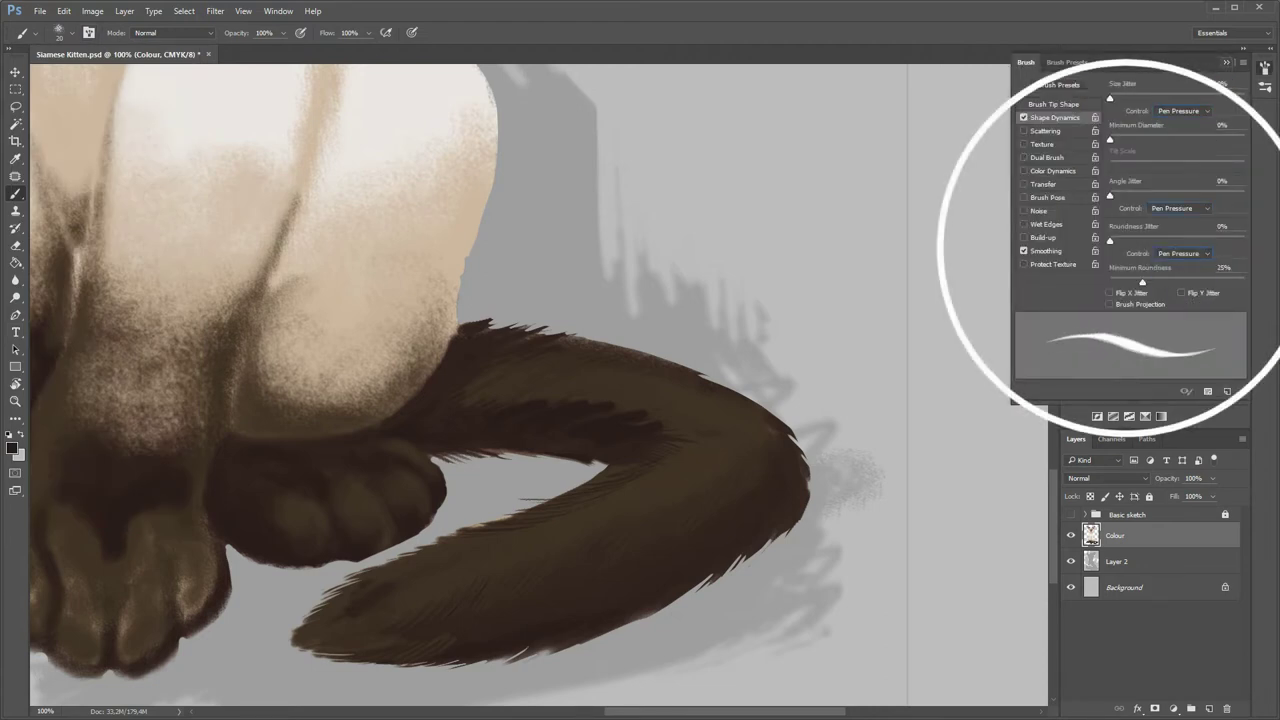
{"action": "key", "text": "F5"}
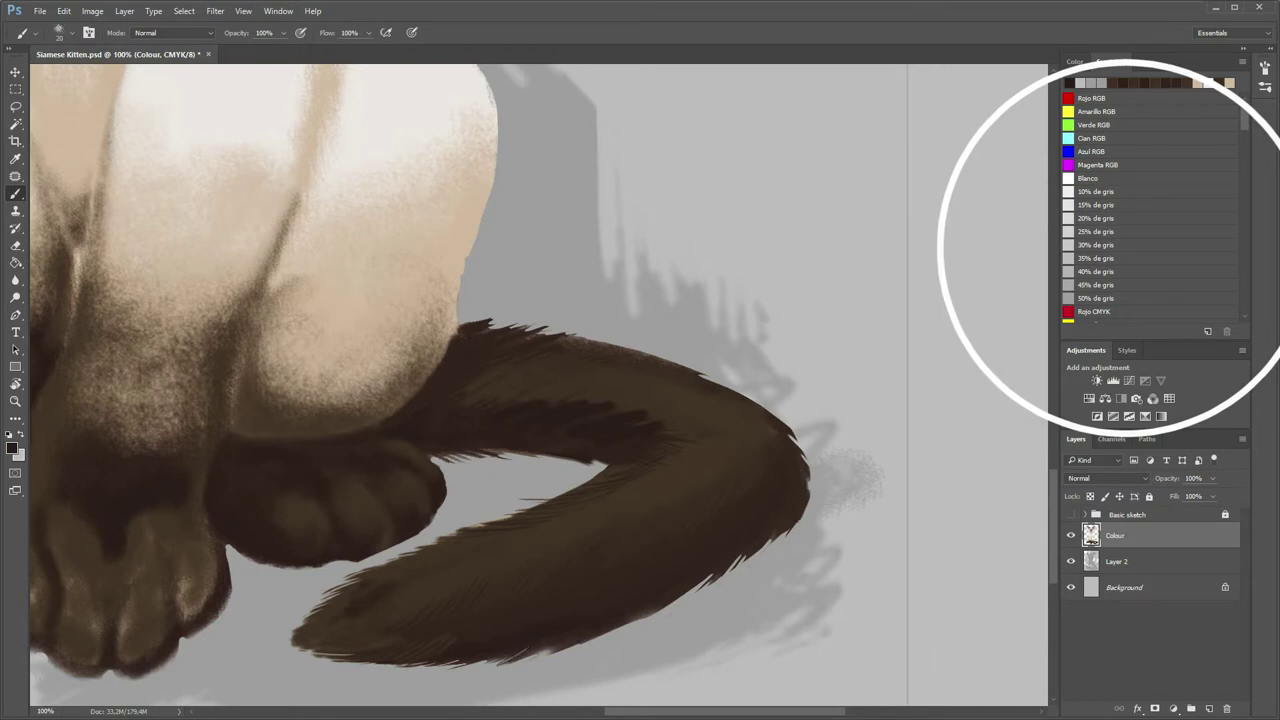
{"action": "left_click_drag", "start_coordinate": [660, 612], "coordinate": [565, 648]}
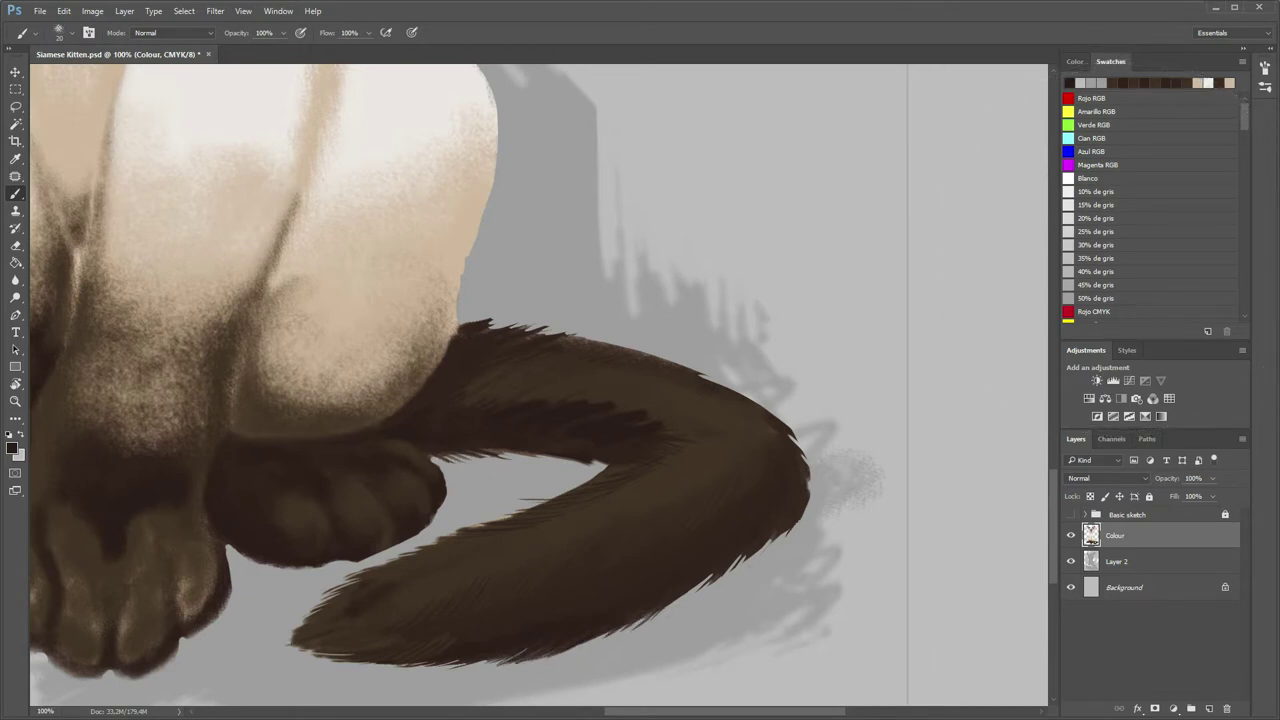
{"action": "mouse_move", "coordinate": [302, 644]}
{"action": "left_mouse_down"}
{"action": "mouse_move", "coordinate": [281, 648]}
{"action": "mouse_move", "coordinate": [293, 631]}
{"action": "left_mouse_up"}
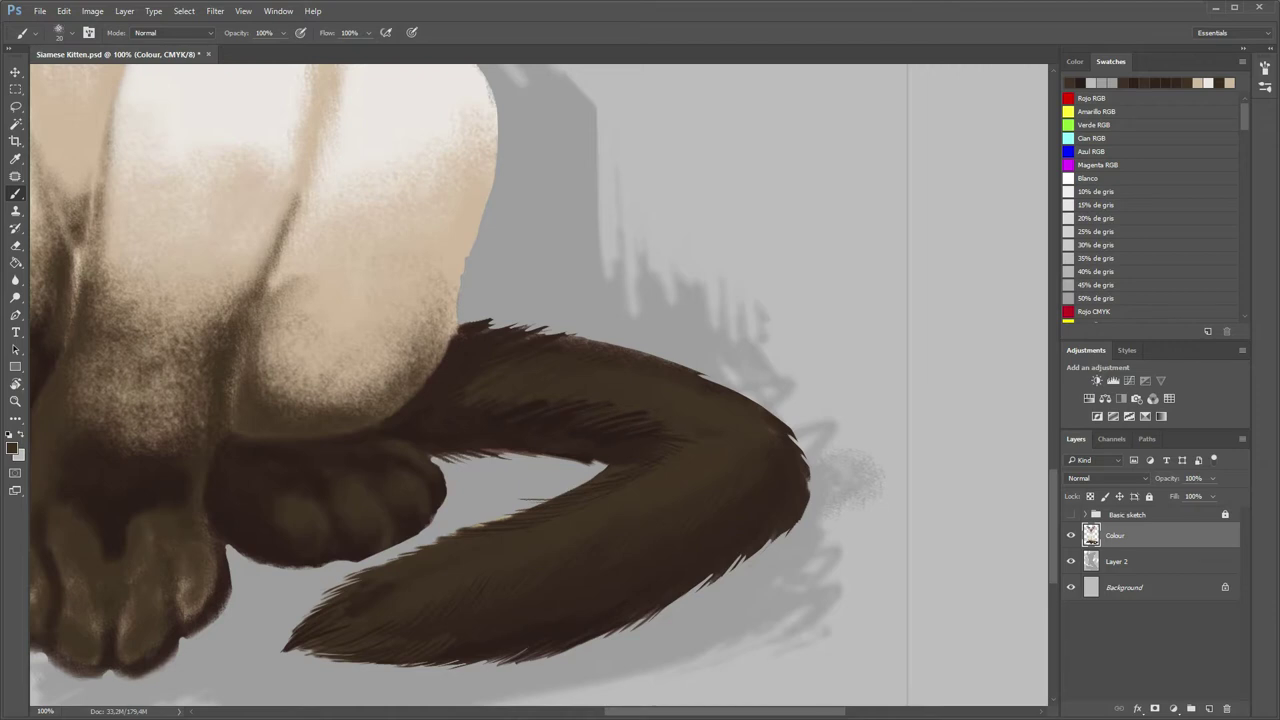
{"action": "key", "text": "r"}
{"action": "mouse_move", "coordinate": [800, 420]}
{"action": "left_mouse_down"}
{"action": "mouse_move", "coordinate": [760, 300]}
{"action": "mouse_move", "coordinate": [720, 250]}
{"action": "mouse_move", "coordinate": [640, 200]}
{"action": "left_mouse_up"}
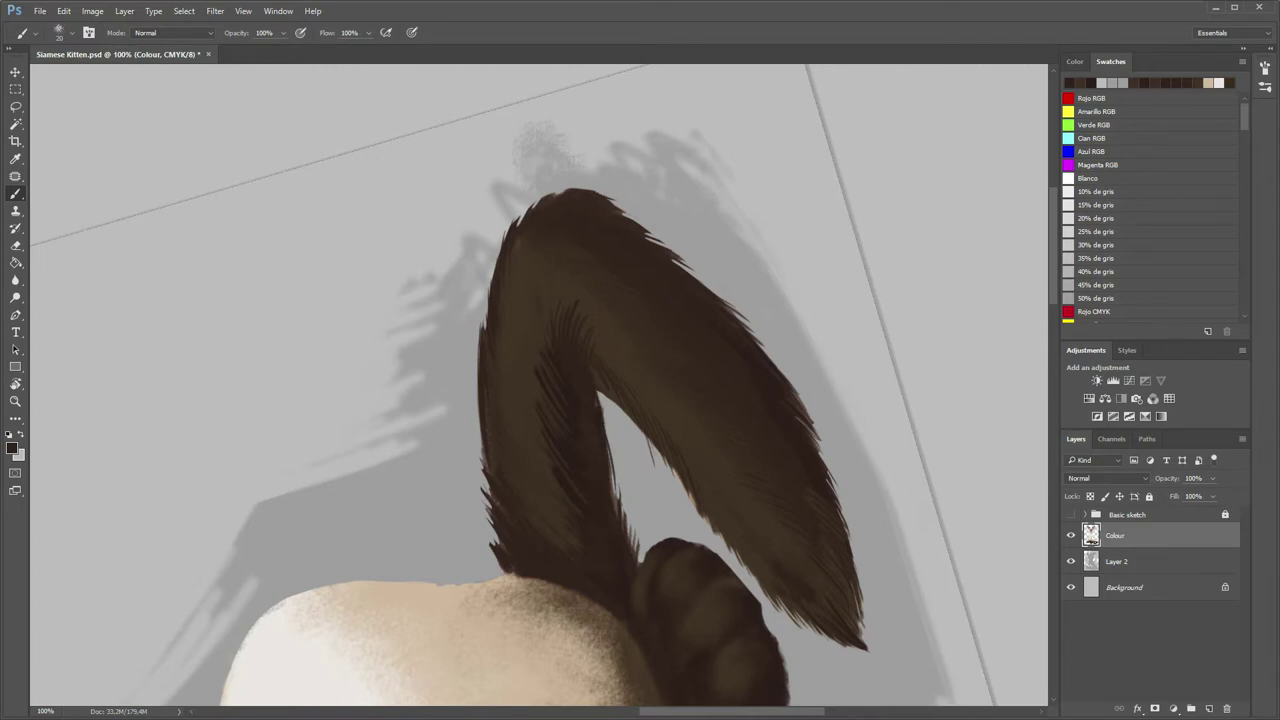
- Zoom in on the front paws and paint light beige claws on the first, third and fourth toes
{"action": "key", "text": "z"}
{"action": "left_click", "coordinate": [594, 480], "text": "alt"}
{"action": "left_click", "coordinate": [594, 480], "text": "alt"}
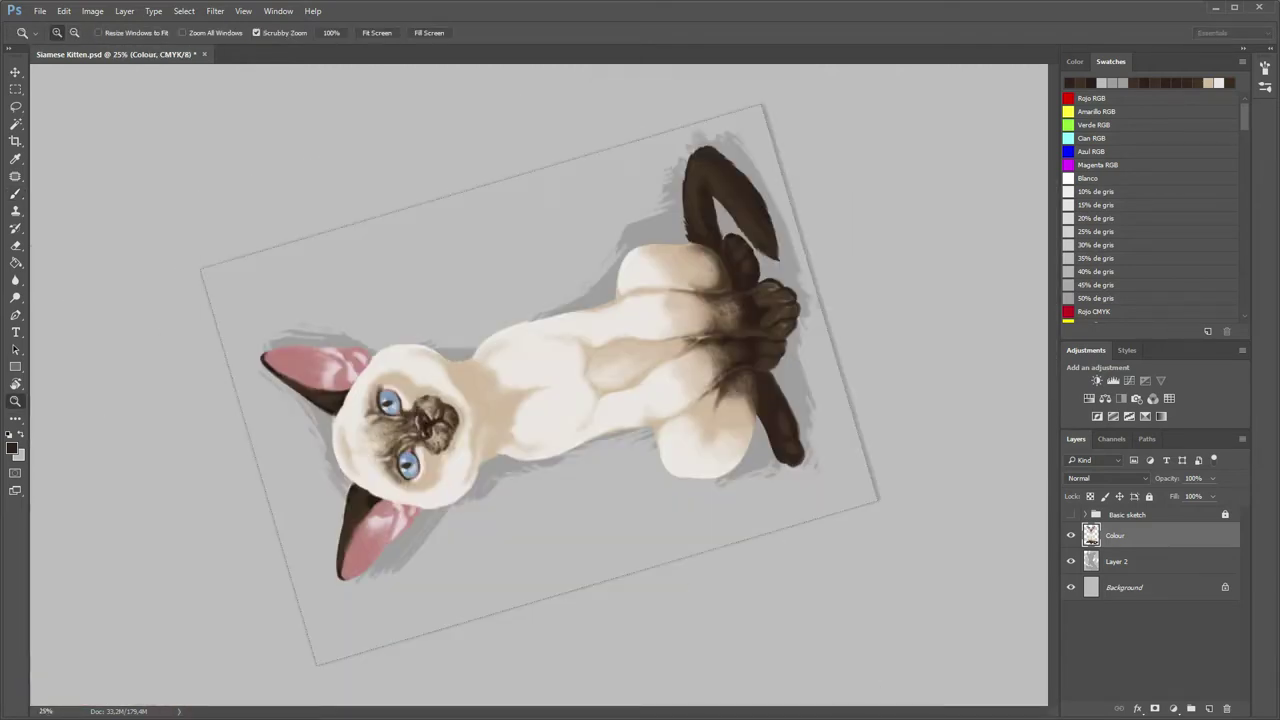
{"action": "left_click_drag", "start_coordinate": [790, 305], "coordinate": [790, 305]}
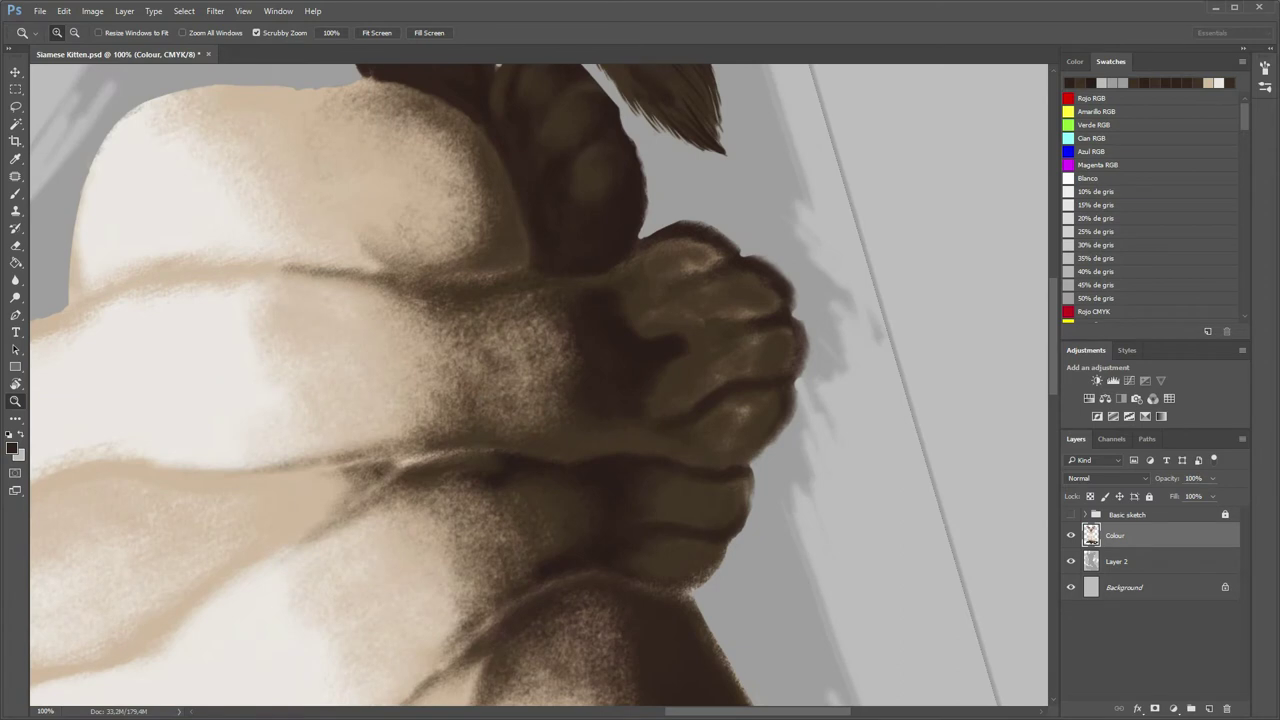
{"action": "key", "text": "b"}
{"action": "key", "text": "r"}
{"action": "left_click_drag", "start_coordinate": [782, 356], "coordinate": [560, 500]}
{"action": "key", "text": "Escape"}
{"action": "key", "text": "b"}
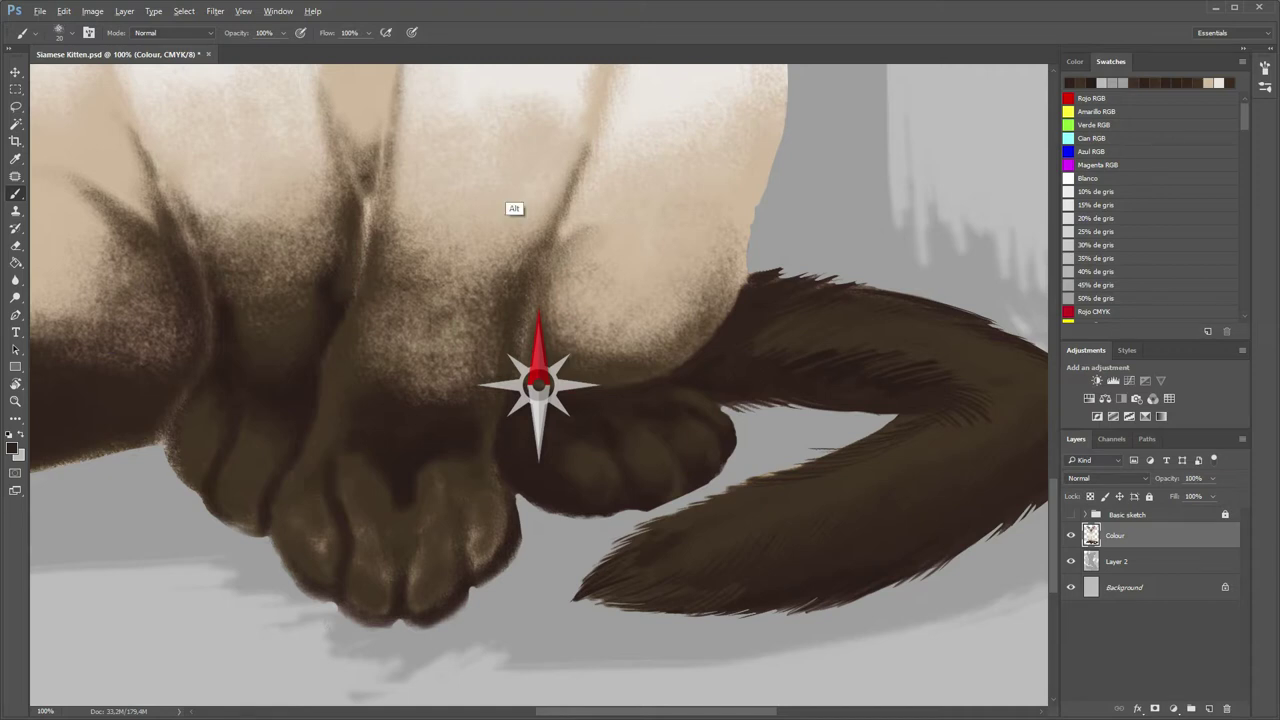
{"action": "left_click", "coordinate": [626, 280], "text": "alt"}
{"action": "mouse_move", "coordinate": [318, 562]}
{"action": "left_mouse_down"}
{"action": "mouse_move", "coordinate": [317, 585]}
{"action": "mouse_move", "coordinate": [320, 575]}
{"action": "mouse_move", "coordinate": [373, 608]}
{"action": "left_mouse_up"}
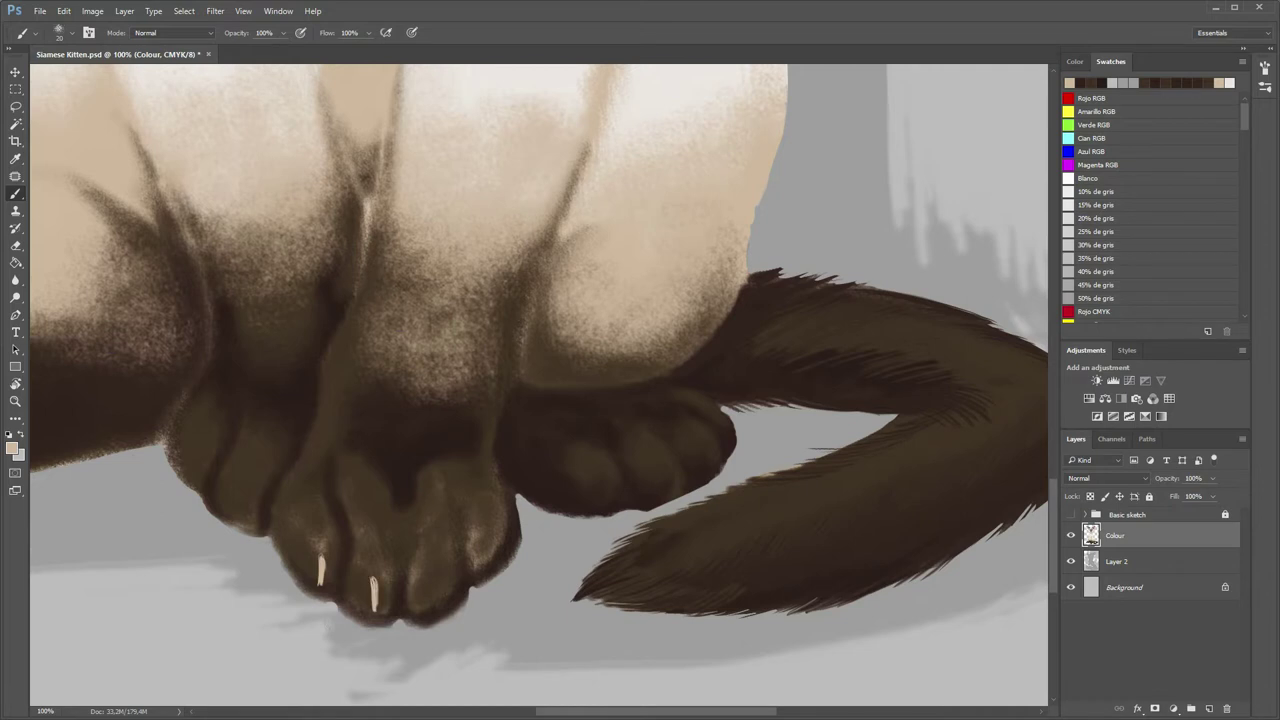
{"action": "left_click_drag", "start_coordinate": [430, 571], "coordinate": [435, 606]}
{"action": "left_click_drag", "start_coordinate": [481, 533], "coordinate": [487, 567]}
- In dark brown, shade the first toe's edge, the second toe's underside and the third claw's outline
{"action": "left_click", "coordinate": [1090, 83]}
{"action": "mouse_move", "coordinate": [272, 505]}
{"action": "left_mouse_down"}
{"action": "mouse_move", "coordinate": [281, 560]}
{"action": "mouse_move", "coordinate": [306, 597]}
{"action": "mouse_move", "coordinate": [328, 546]}
{"action": "mouse_move", "coordinate": [322, 588]}
{"action": "mouse_move", "coordinate": [326, 578]}
{"action": "left_mouse_up"}
{"action": "left_click_drag", "start_coordinate": [323, 558], "coordinate": [322, 586]}
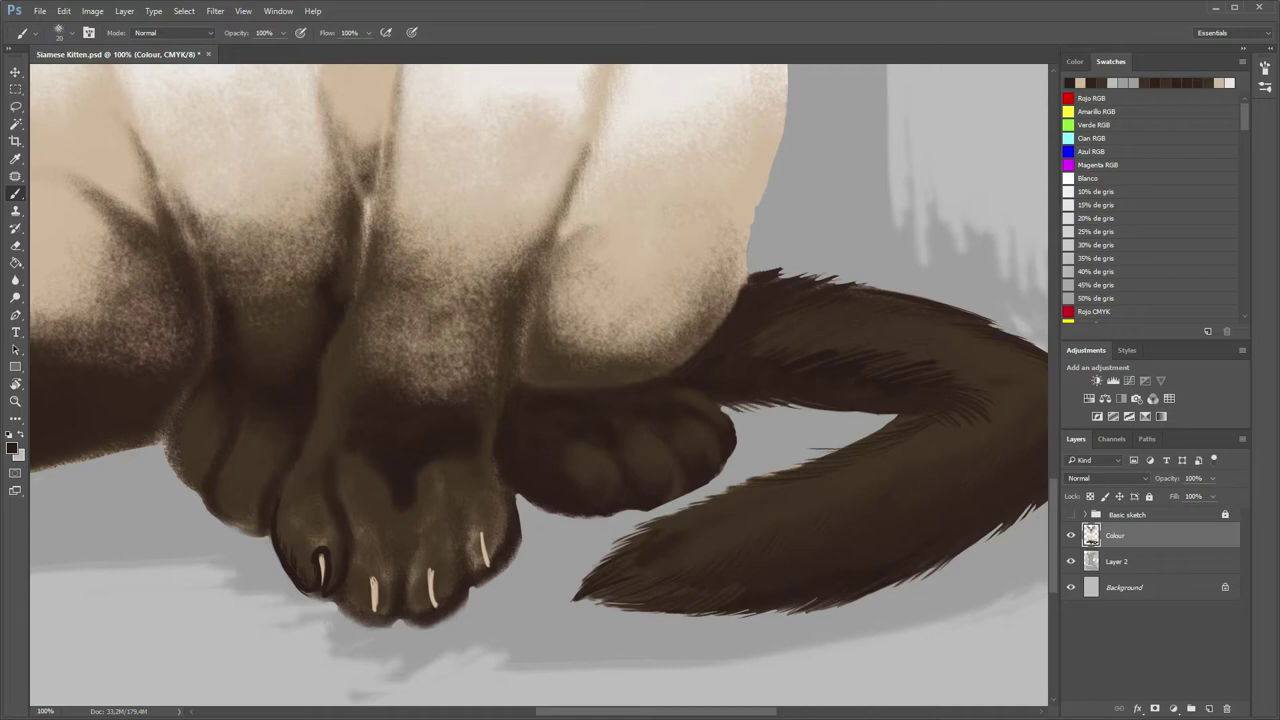
{"action": "left_click_drag", "start_coordinate": [340, 602], "coordinate": [372, 621]}
{"action": "mouse_move", "coordinate": [381, 576]}
{"action": "left_mouse_down"}
{"action": "mouse_move", "coordinate": [379, 621]}
{"action": "mouse_move", "coordinate": [394, 624]}
{"action": "left_mouse_up"}
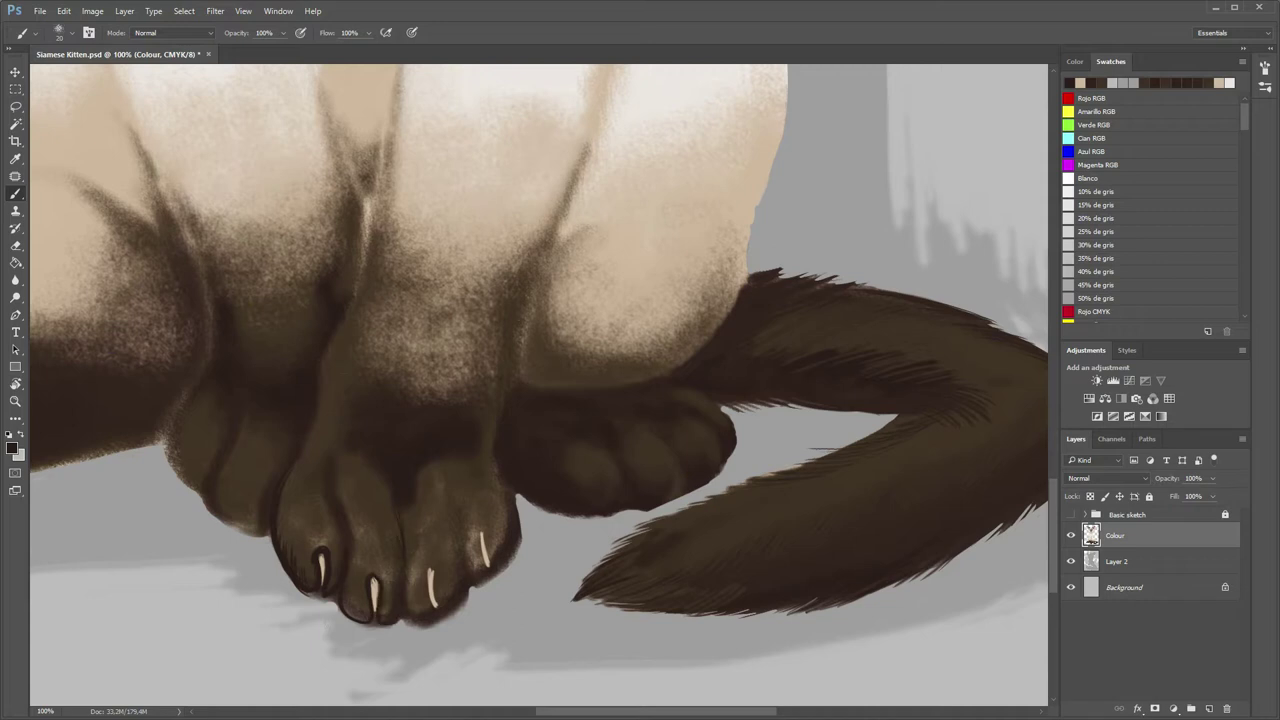
{"action": "right_click", "coordinate": [378, 612]}
{"action": "key", "text": "Escape"}
- Darken the outlines of the right toes and claws, then add faint light fur on the toes
{"action": "mouse_move", "coordinate": [430, 566]}
{"action": "left_mouse_down"}
{"action": "mouse_move", "coordinate": [437, 606]}
{"action": "mouse_move", "coordinate": [424, 628]}
{"action": "mouse_move", "coordinate": [436, 626]}
{"action": "left_mouse_up"}
{"action": "left_click_drag", "start_coordinate": [446, 523], "coordinate": [455, 552]}
{"action": "left_click_drag", "start_coordinate": [462, 604], "coordinate": [428, 626]}
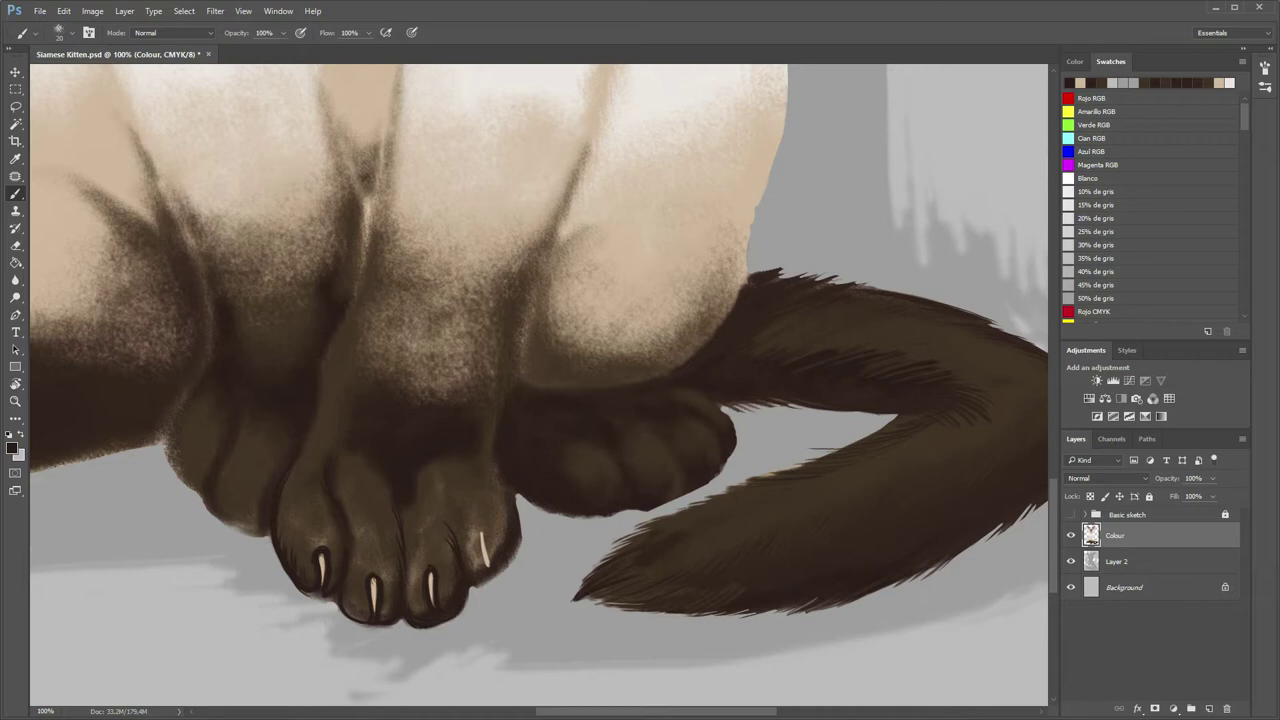
{"action": "mouse_move", "coordinate": [463, 475]}
{"action": "left_mouse_down"}
{"action": "mouse_move", "coordinate": [463, 547]}
{"action": "mouse_move", "coordinate": [484, 544]}
{"action": "mouse_move", "coordinate": [478, 567]}
{"action": "mouse_move", "coordinate": [502, 544]}
{"action": "mouse_move", "coordinate": [510, 566]}
{"action": "left_mouse_up"}
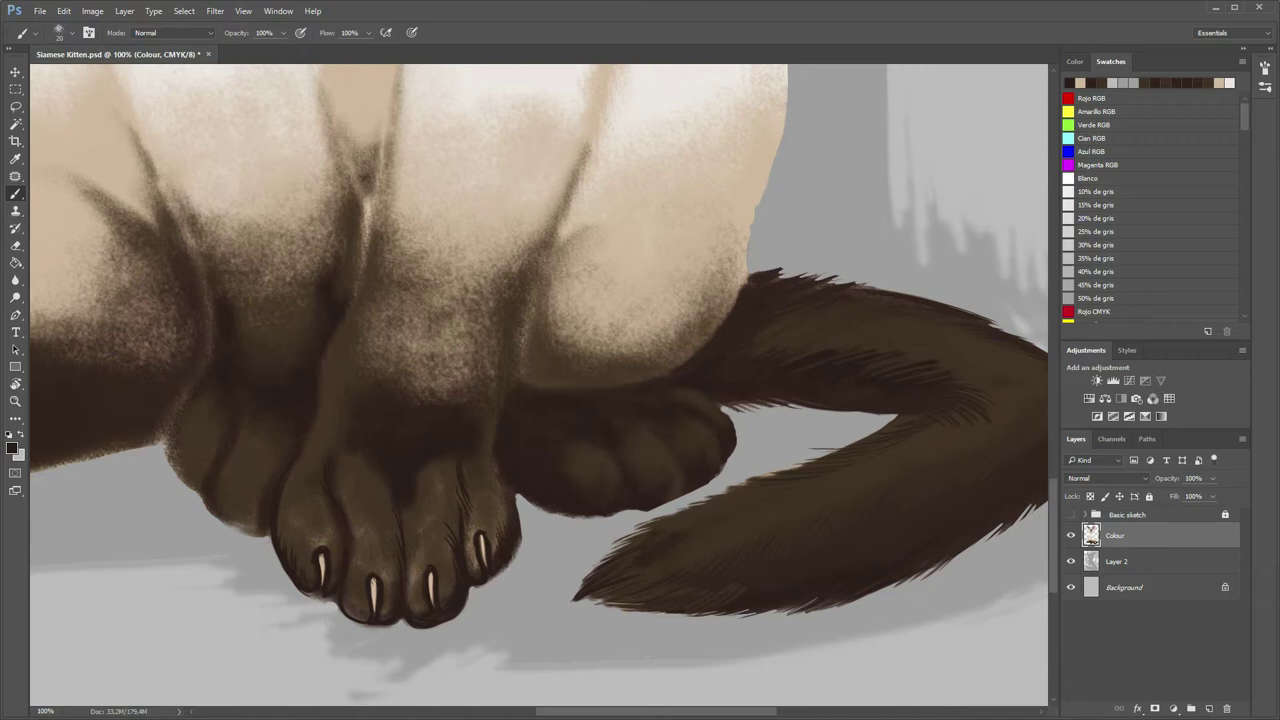
{"action": "mouse_move", "coordinate": [520, 514]}
{"action": "left_mouse_down"}
{"action": "mouse_move", "coordinate": [518, 558]}
{"action": "mouse_move", "coordinate": [488, 584]}
{"action": "left_mouse_up"}
{"action": "left_click_drag", "start_coordinate": [496, 576], "coordinate": [414, 595]}
{"action": "left_click_drag", "start_coordinate": [471, 526], "coordinate": [470, 557]}
{"action": "left_click_drag", "start_coordinate": [468, 466], "coordinate": [458, 498]}
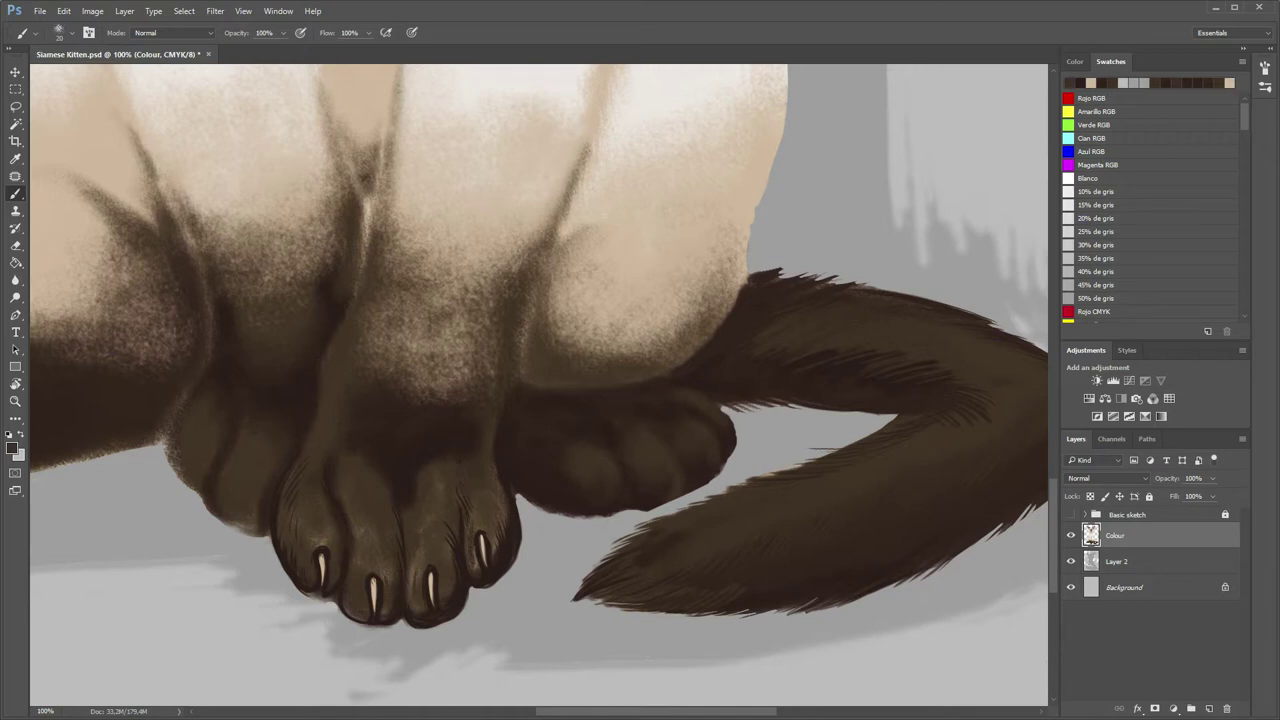
{"action": "left_click_drag", "start_coordinate": [333, 461], "coordinate": [327, 485]}
{"action": "left_click_drag", "start_coordinate": [413, 487], "coordinate": [409, 501]}
{"action": "scroll", "coordinate": [696, 451], "scroll_direction": "down", "scroll_amount": 5}
- Sample a light colour and paint two claws and highlights along the left paw's toe tops
{"action": "scroll", "coordinate": [696, 451], "scroll_direction": "up", "scroll_amount": 5}
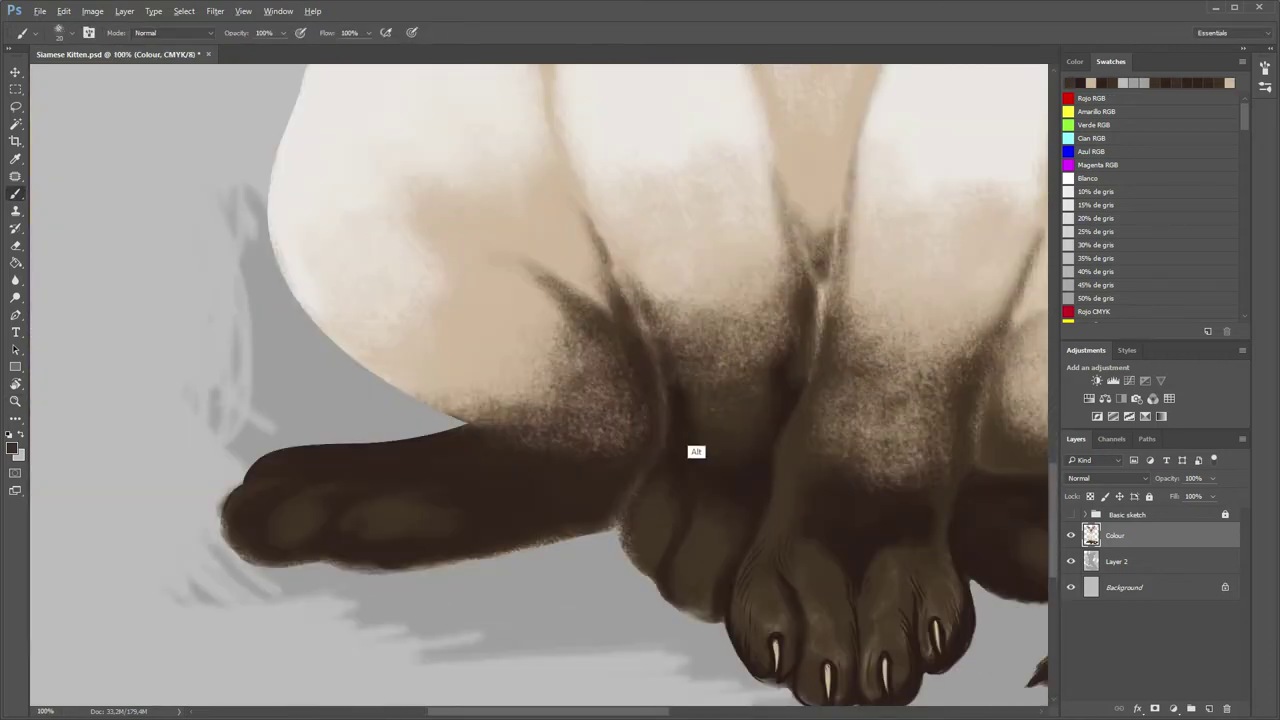
{"action": "left_click", "coordinate": [696, 451], "text": "alt"}
{"action": "scroll", "coordinate": [280, 600], "scroll_direction": "down", "scroll_amount": 3}
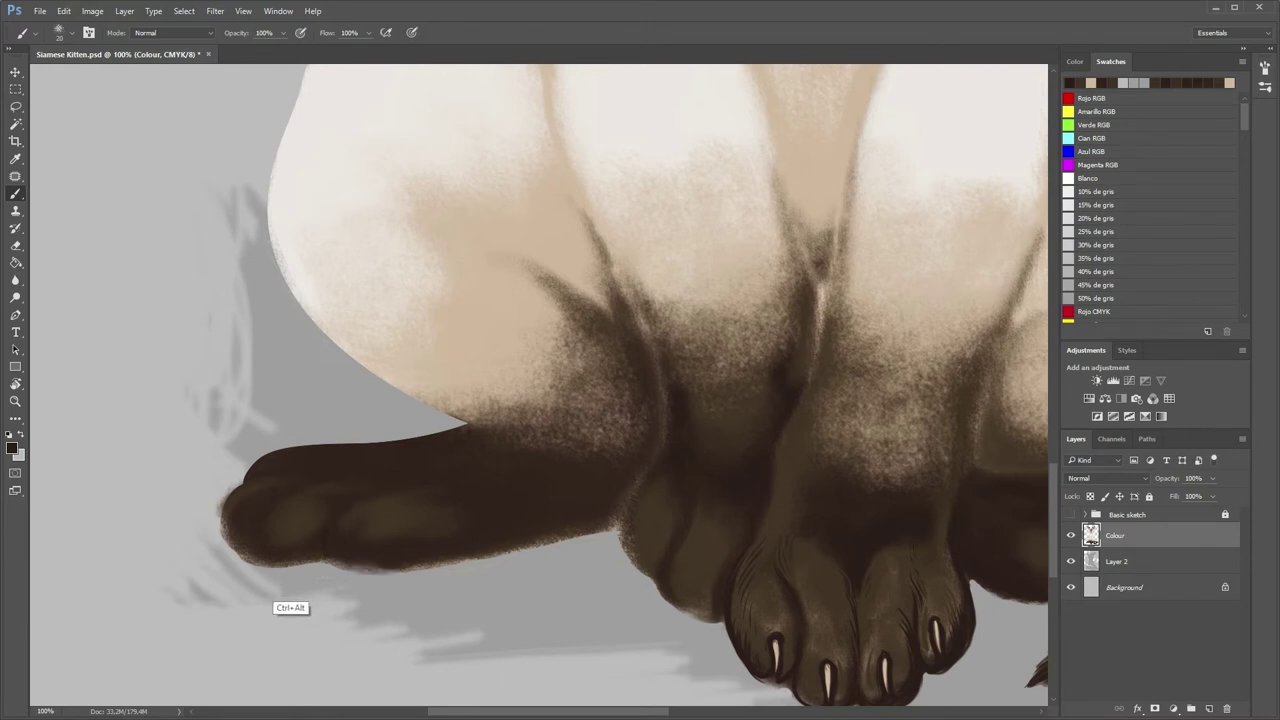
{"action": "scroll", "coordinate": [466, 346], "scroll_direction": "up", "scroll_amount": 3}
{"action": "left_click", "coordinate": [475, 353], "text": "alt"}
{"action": "left_click_drag", "start_coordinate": [343, 531], "coordinate": [347, 555]}
{"action": "left_click_drag", "start_coordinate": [256, 525], "coordinate": [261, 552]}
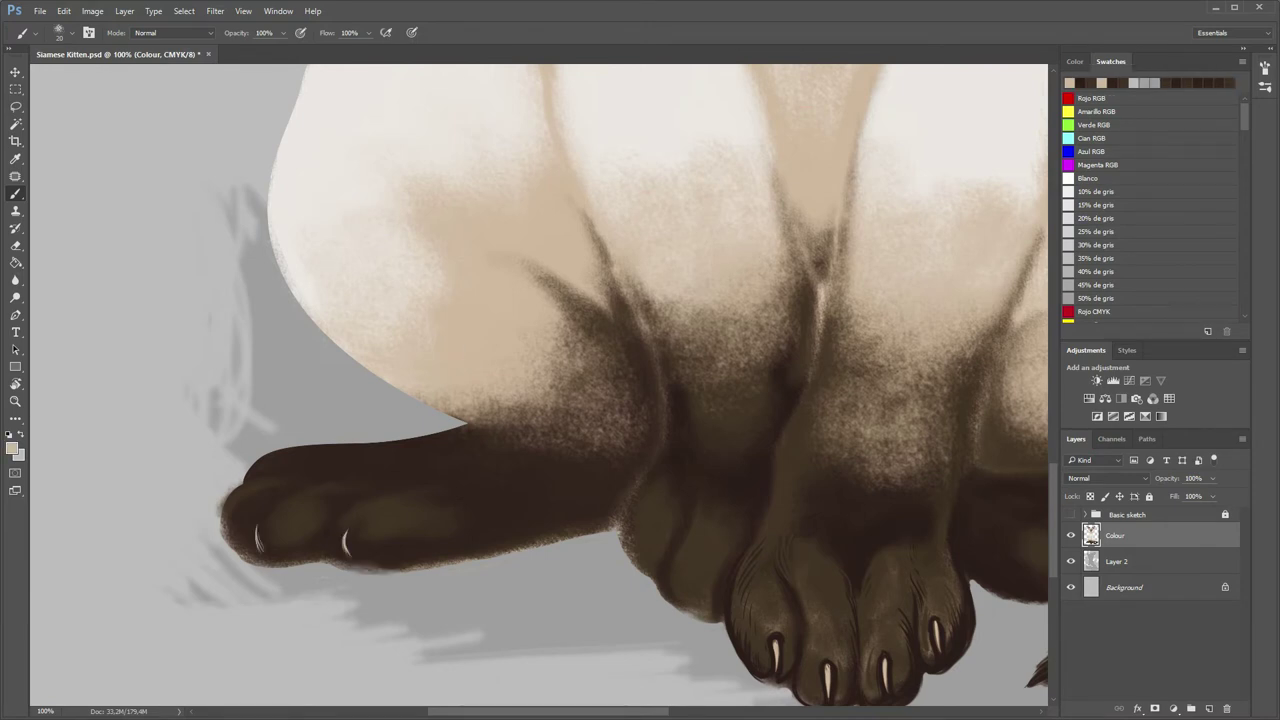
{"action": "left_click_drag", "start_coordinate": [392, 481], "coordinate": [411, 471]}
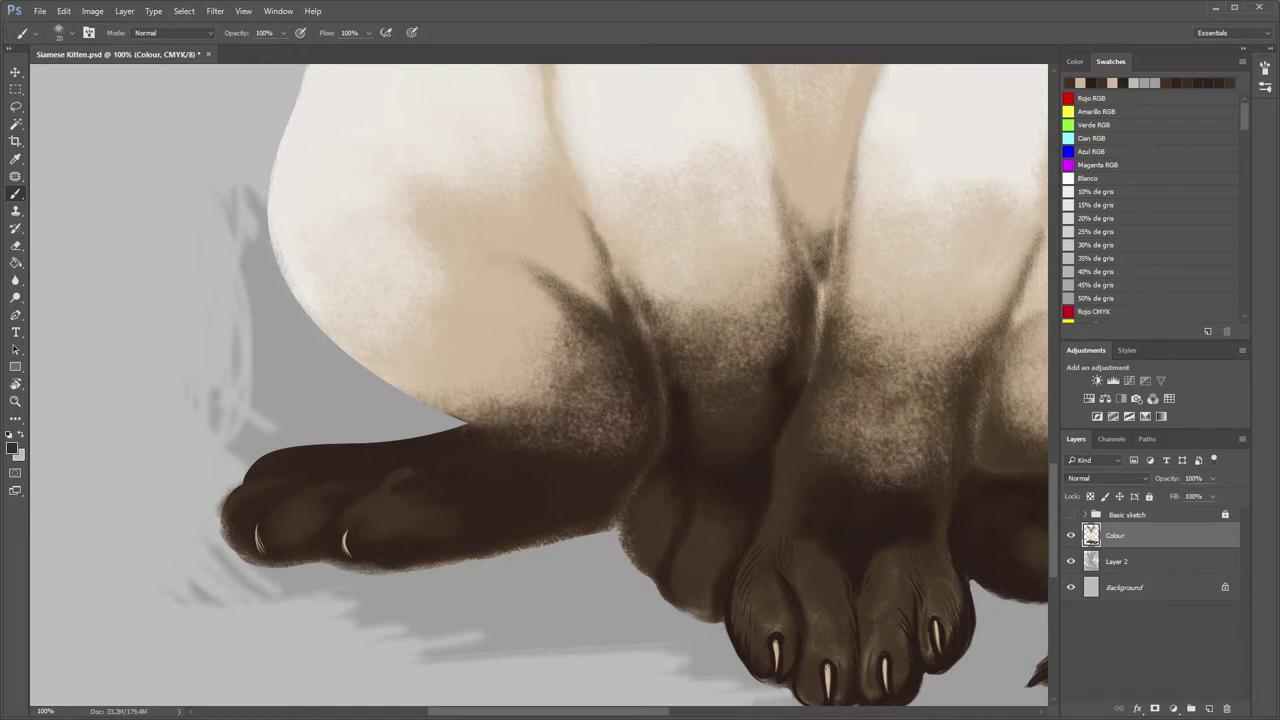
{"action": "left_click_drag", "start_coordinate": [332, 473], "coordinate": [365, 467]}
{"action": "mouse_move", "coordinate": [292, 494]}
{"action": "left_mouse_down"}
{"action": "mouse_move", "coordinate": [324, 468]}
{"action": "mouse_move", "coordinate": [285, 493]}
{"action": "mouse_move", "coordinate": [236, 486]}
{"action": "mouse_move", "coordinate": [221, 522]}
{"action": "left_mouse_up"}
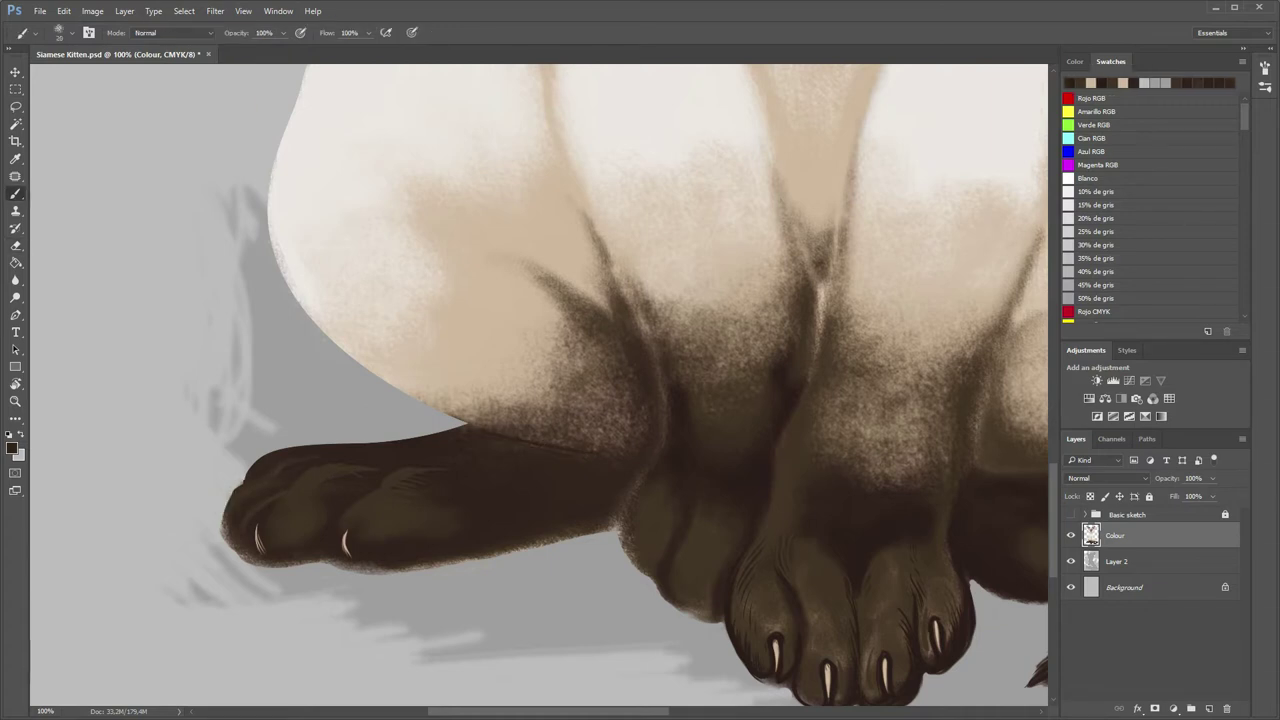
- With the canvas rotated, paint and erase dark strokes along the raised paw's left edge
{"action": "key", "text": "r"}
{"action": "left_click_drag", "start_coordinate": [488, 370], "coordinate": [472, 396]}
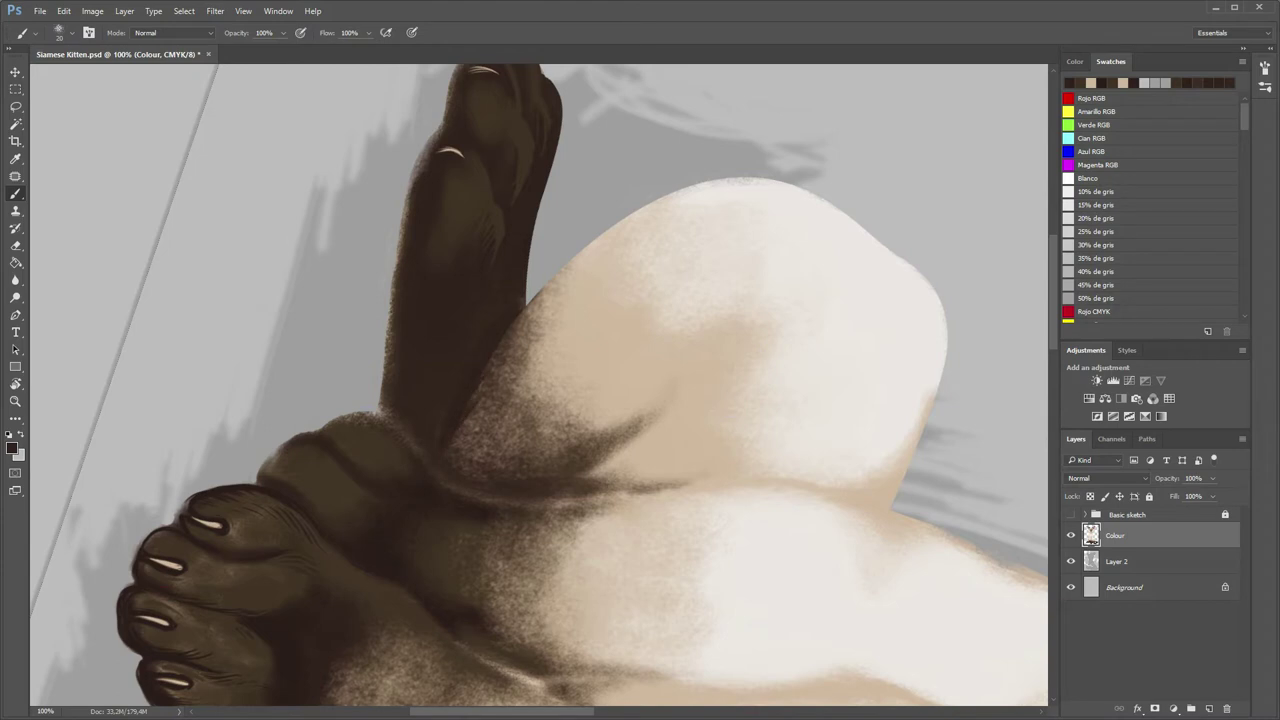
{"action": "mouse_move", "coordinate": [430, 145]}
{"action": "left_mouse_down"}
{"action": "mouse_move", "coordinate": [395, 270]}
{"action": "mouse_move", "coordinate": [389, 410]}
{"action": "left_mouse_up"}
{"action": "key", "text": "e"}
{"action": "left_click_drag", "start_coordinate": [389, 302], "coordinate": [386, 384]}
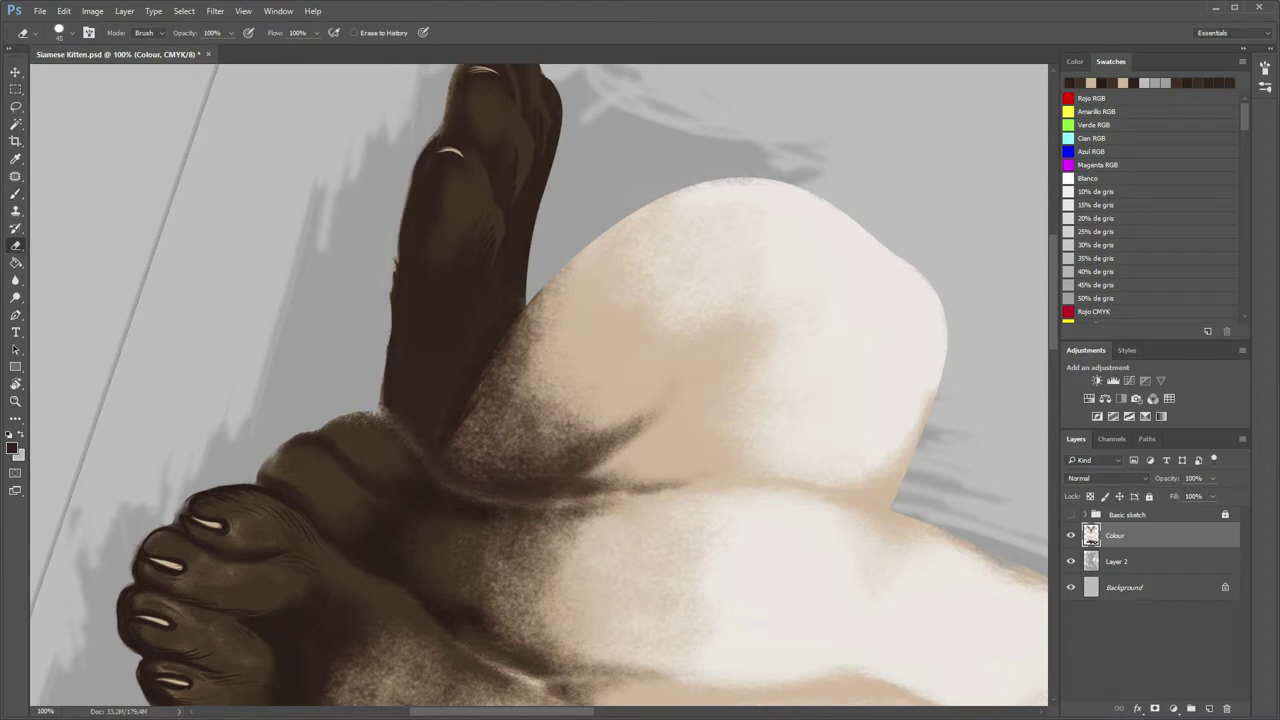
{"action": "left_click_drag", "start_coordinate": [386, 336], "coordinate": [384, 408]}
{"action": "key", "text": "r"}
{"action": "key", "text": "Escape"}
{"action": "key", "text": "b"}
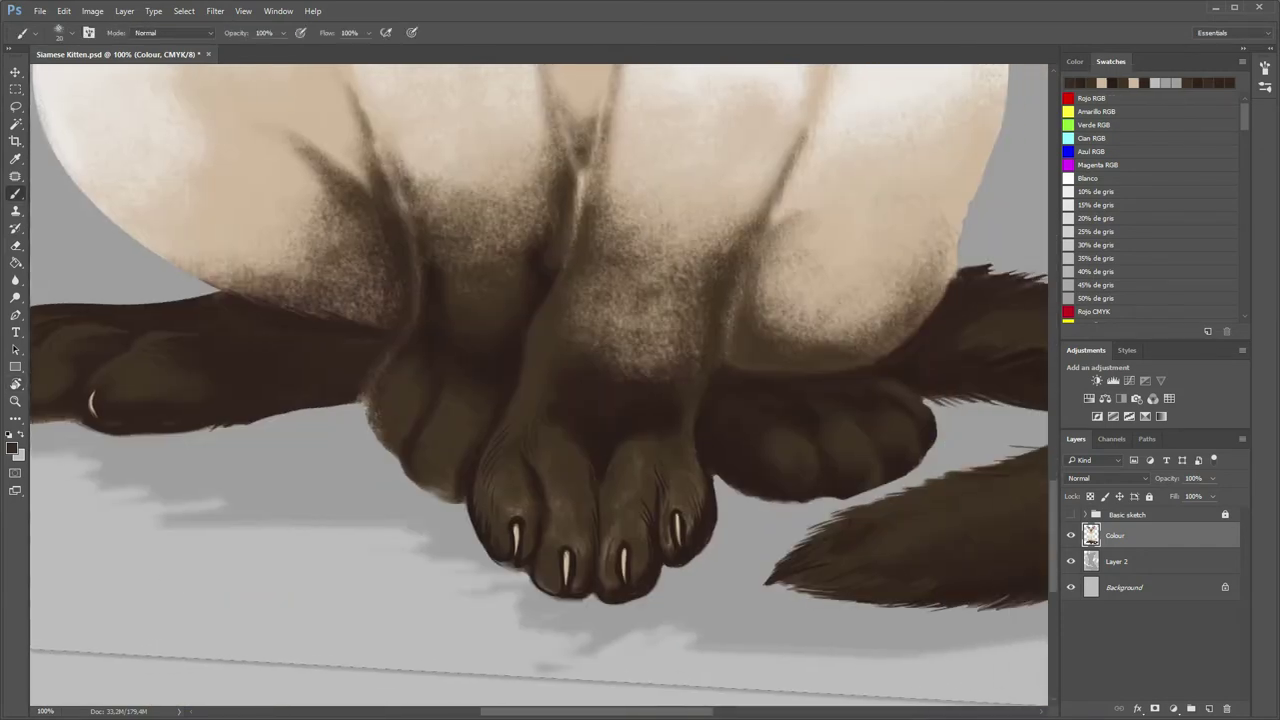
{"action": "left_click", "coordinate": [155, 354], "text": "alt"}
{"action": "mouse_move", "coordinate": [366, 396]}
{"action": "left_mouse_down"}
{"action": "mouse_move", "coordinate": [378, 438]}
{"action": "mouse_move", "coordinate": [454, 496]}
{"action": "left_mouse_up"}
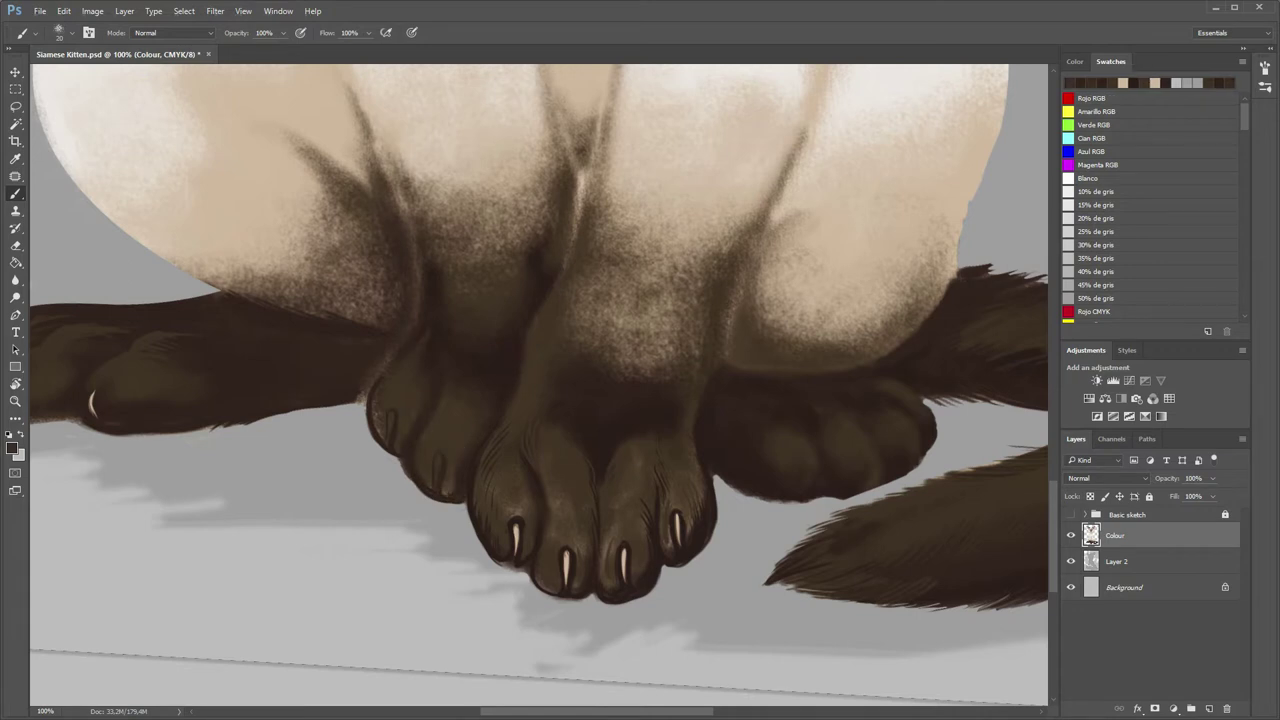
- Swap to the light colour and paint and touch up more claws on the paw
{"action": "key", "text": "x"}
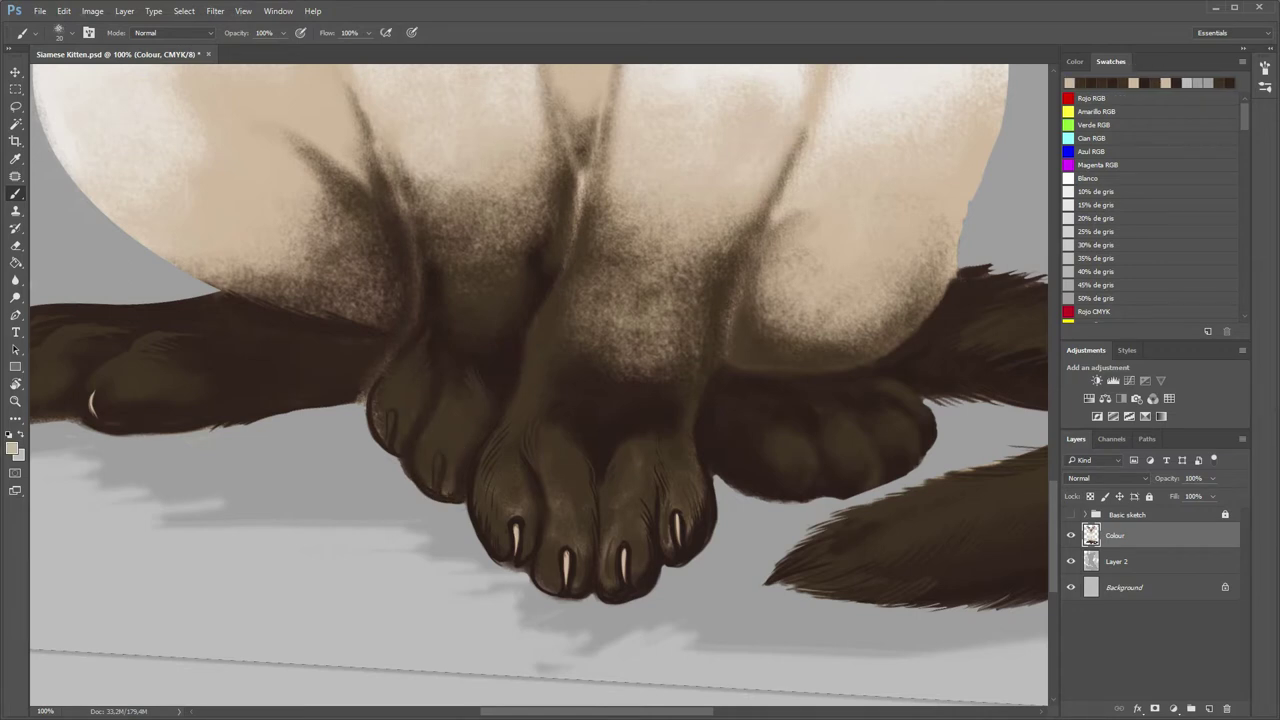
{"action": "left_click_drag", "start_coordinate": [438, 460], "coordinate": [438, 479]}
{"action": "left_click_drag", "start_coordinate": [390, 414], "coordinate": [390, 442]}
{"action": "left_click_drag", "start_coordinate": [540, 400], "coordinate": [427, 390]}
{"action": "left_click_drag", "start_coordinate": [399, 528], "coordinate": [399, 544]}
{"action": "mouse_move", "coordinate": [450, 556]}
{"action": "left_mouse_down"}
{"action": "mouse_move", "coordinate": [450, 576]}
{"action": "mouse_move", "coordinate": [506, 576]}
{"action": "left_mouse_up"}
{"action": "left_click_drag", "start_coordinate": [561, 516], "coordinate": [561, 540]}
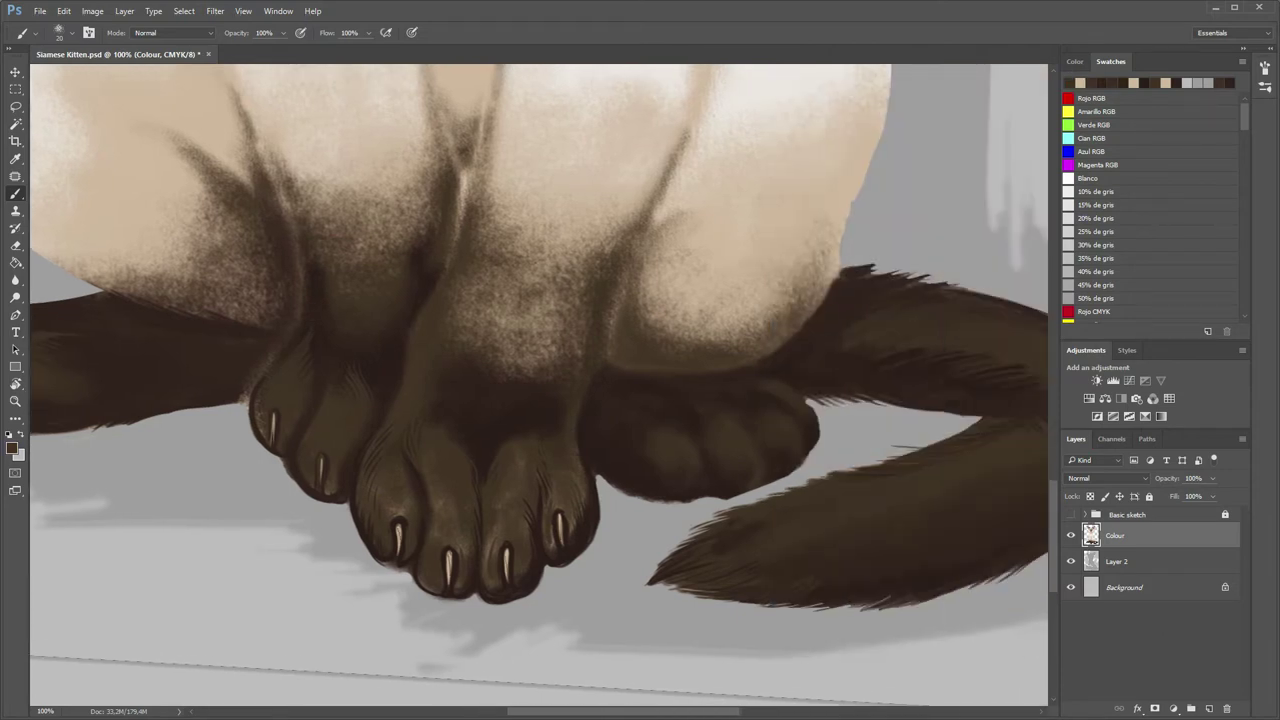
{"action": "left_click_drag", "start_coordinate": [600, 400], "coordinate": [437, 400]}
- Add short dark hairs along the paw's lower edge and erase the excess bits
{"action": "key", "text": "e"}
{"action": "left_click_drag", "start_coordinate": [454, 497], "coordinate": [528, 502]}
{"action": "key", "text": "b"}
{"action": "left_click", "coordinate": [440, 470], "text": "alt"}
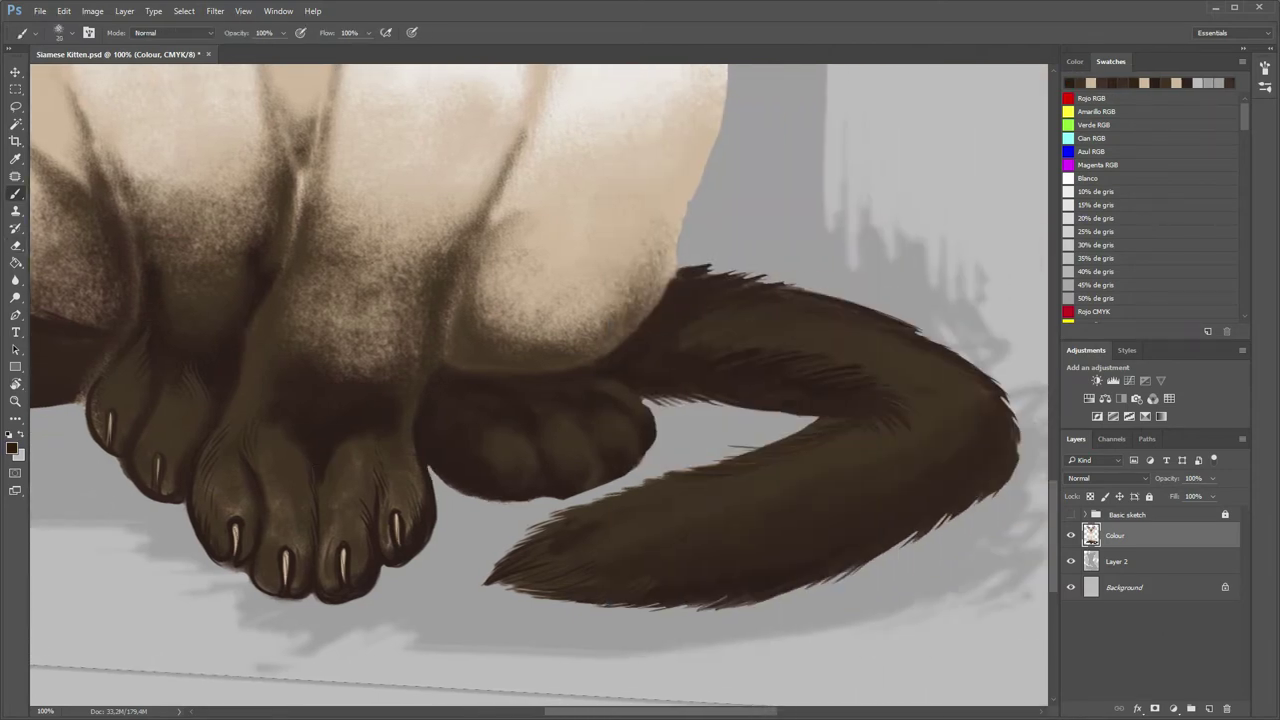
{"action": "left_click_drag", "start_coordinate": [430, 466], "coordinate": [446, 488]}
{"action": "left_click_drag", "start_coordinate": [448, 484], "coordinate": [470, 501]}
{"action": "left_click_drag", "start_coordinate": [455, 487], "coordinate": [514, 503]}
{"action": "key", "text": "e"}
{"action": "mouse_move", "coordinate": [648, 450]}
{"action": "left_mouse_down"}
{"action": "mouse_move", "coordinate": [602, 484]}
{"action": "mouse_move", "coordinate": [522, 501]}
{"action": "left_mouse_up"}
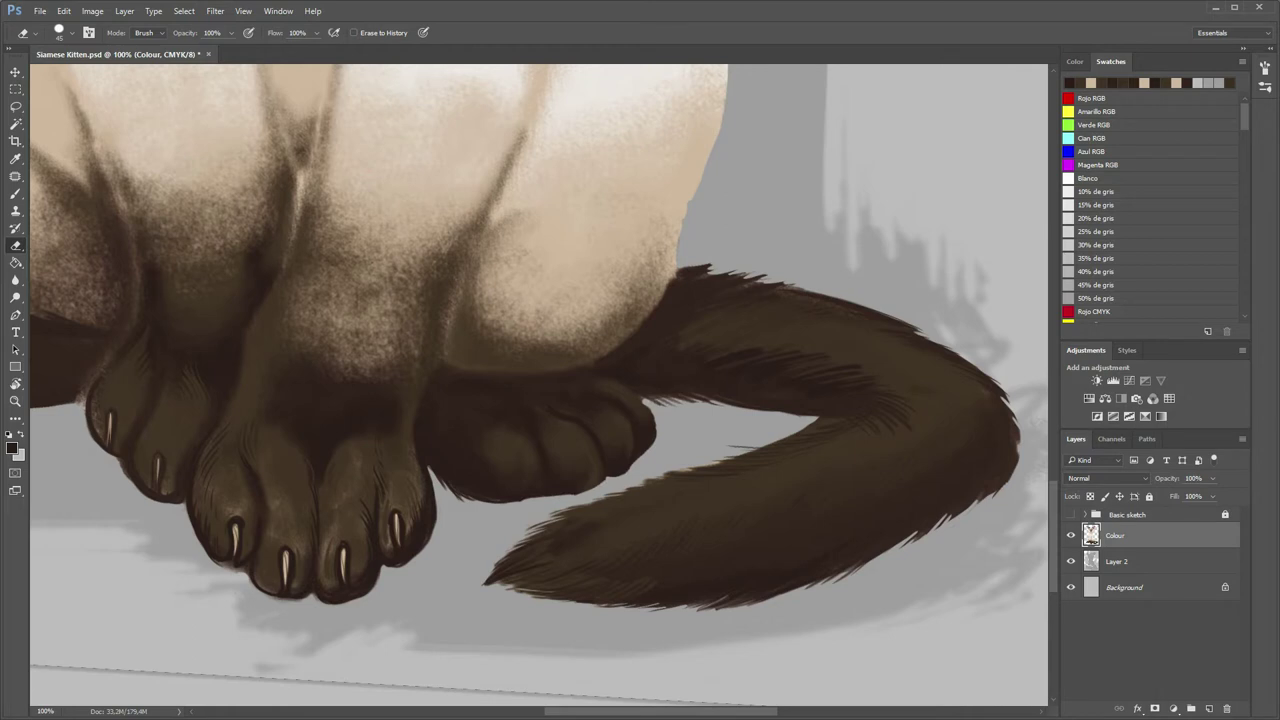
{"action": "key", "text": "b"}
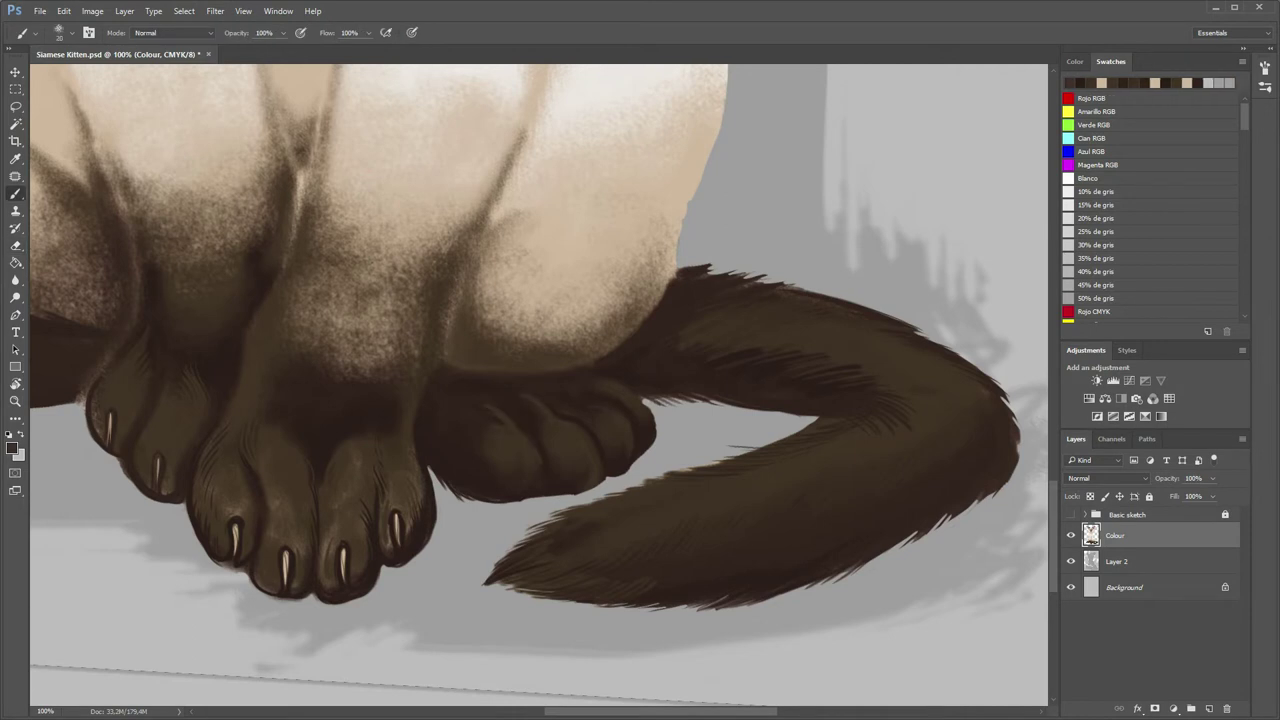
- Paint dark shading between the legs and dark fur strokes along the middle leg's right edge
{"action": "key", "text": "z"}
{"action": "left_click_drag", "start_coordinate": [480, 391], "coordinate": [400, 391]}
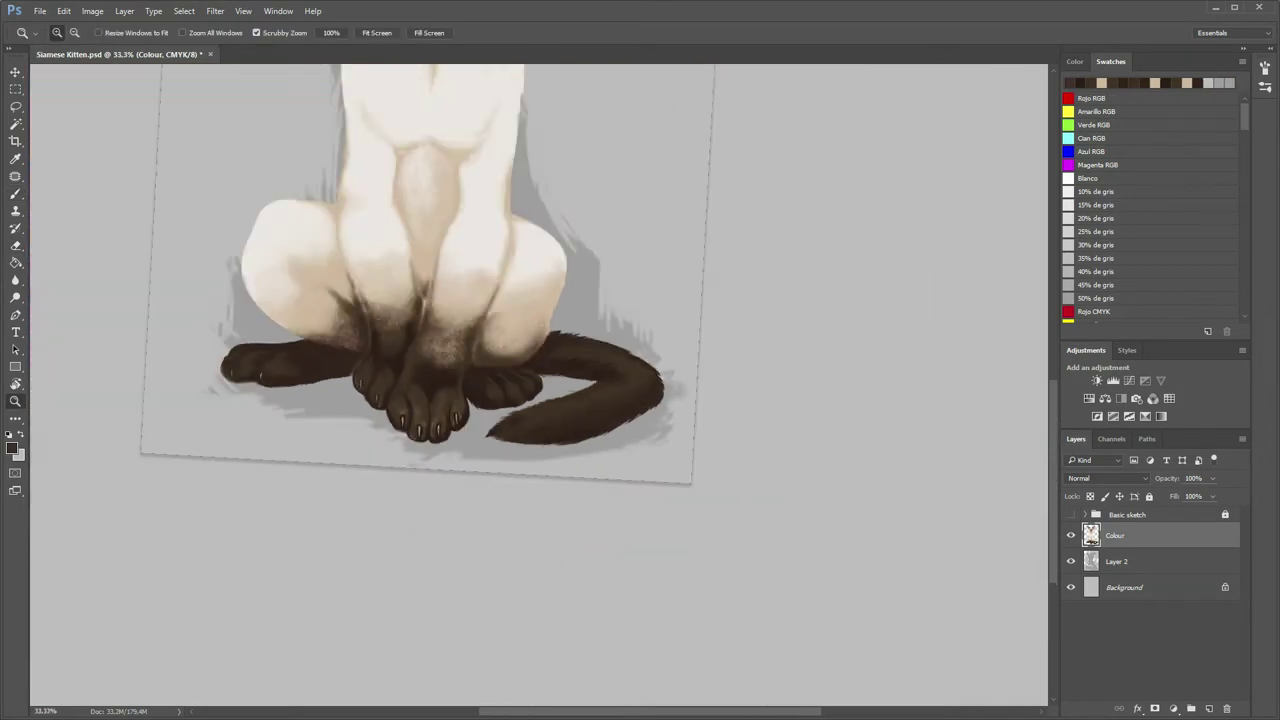
{"action": "key", "text": "ctrl+1"}
{"action": "key", "text": "b"}
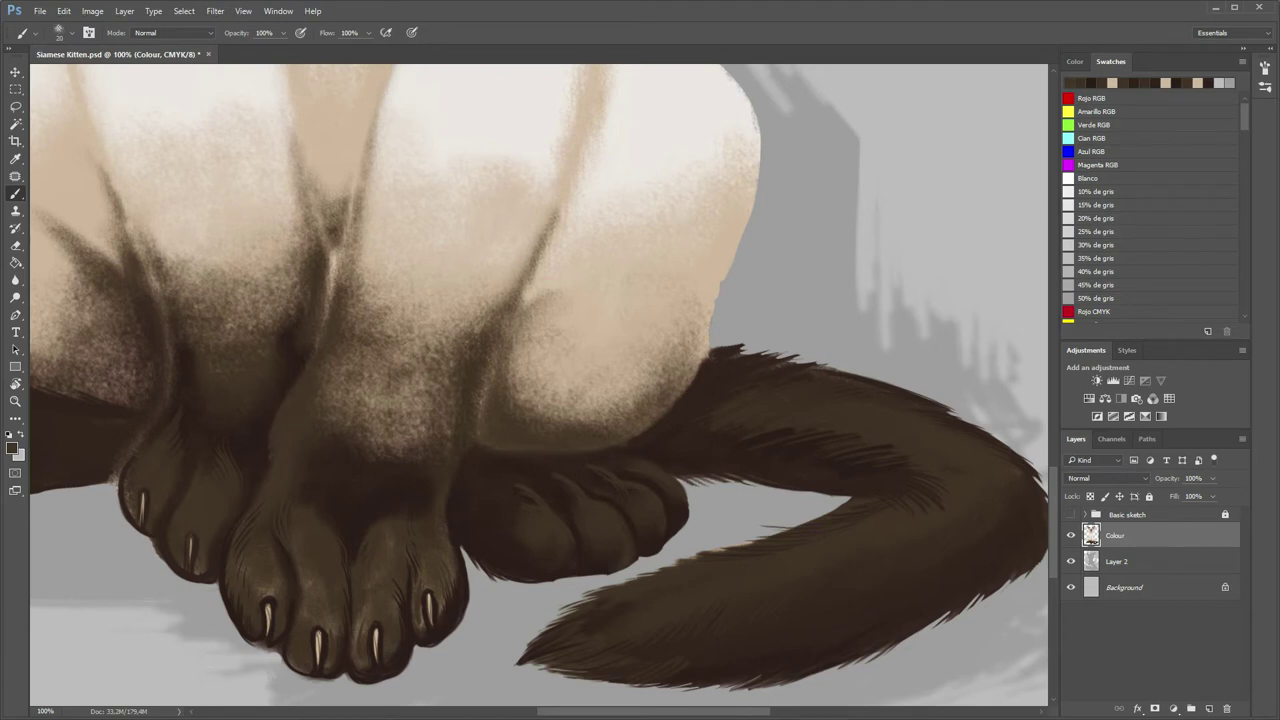
{"action": "mouse_move", "coordinate": [316, 348]}
{"action": "left_mouse_down"}
{"action": "mouse_move", "coordinate": [330, 266]}
{"action": "mouse_move", "coordinate": [328, 330]}
{"action": "left_mouse_up"}
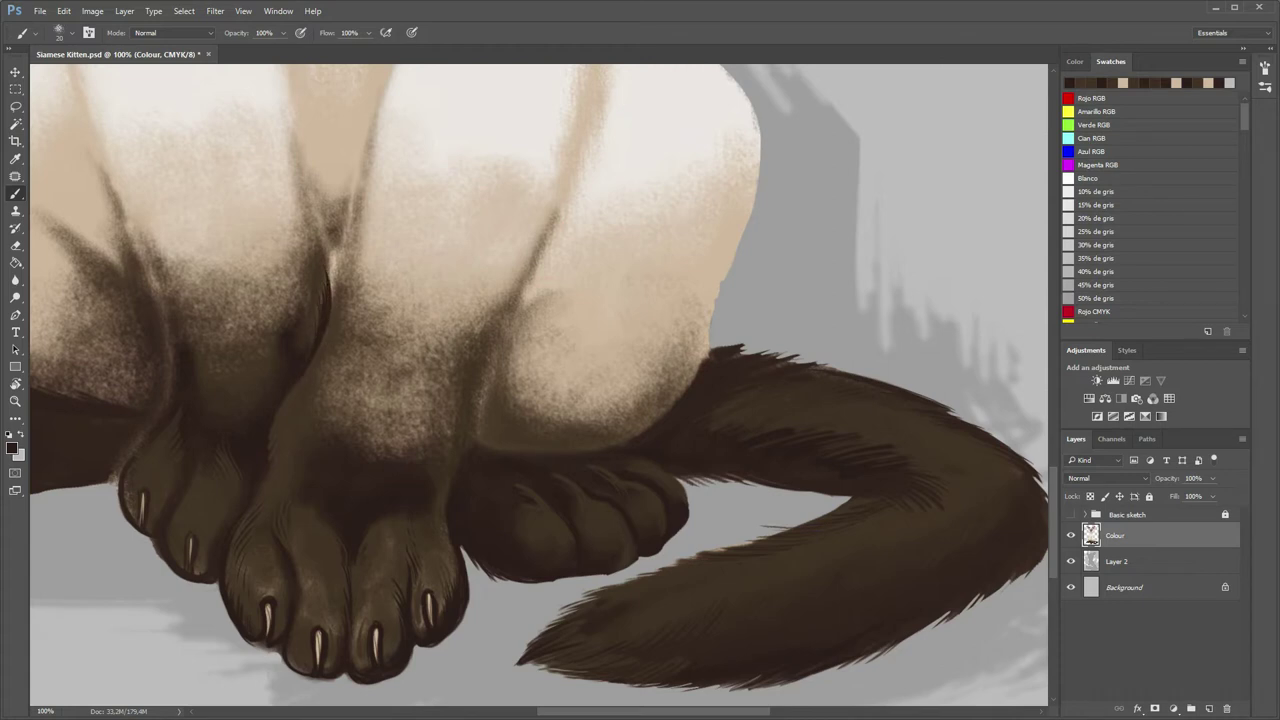
{"action": "scroll", "coordinate": [540, 385], "scroll_direction": "up", "scroll_amount": 4}
{"action": "scroll", "coordinate": [540, 385], "scroll_direction": "down", "scroll_amount": 3}
{"action": "left_click_drag", "start_coordinate": [506, 370], "coordinate": [470, 490]}
{"action": "left_click_drag", "start_coordinate": [276, 506], "coordinate": [292, 518]}
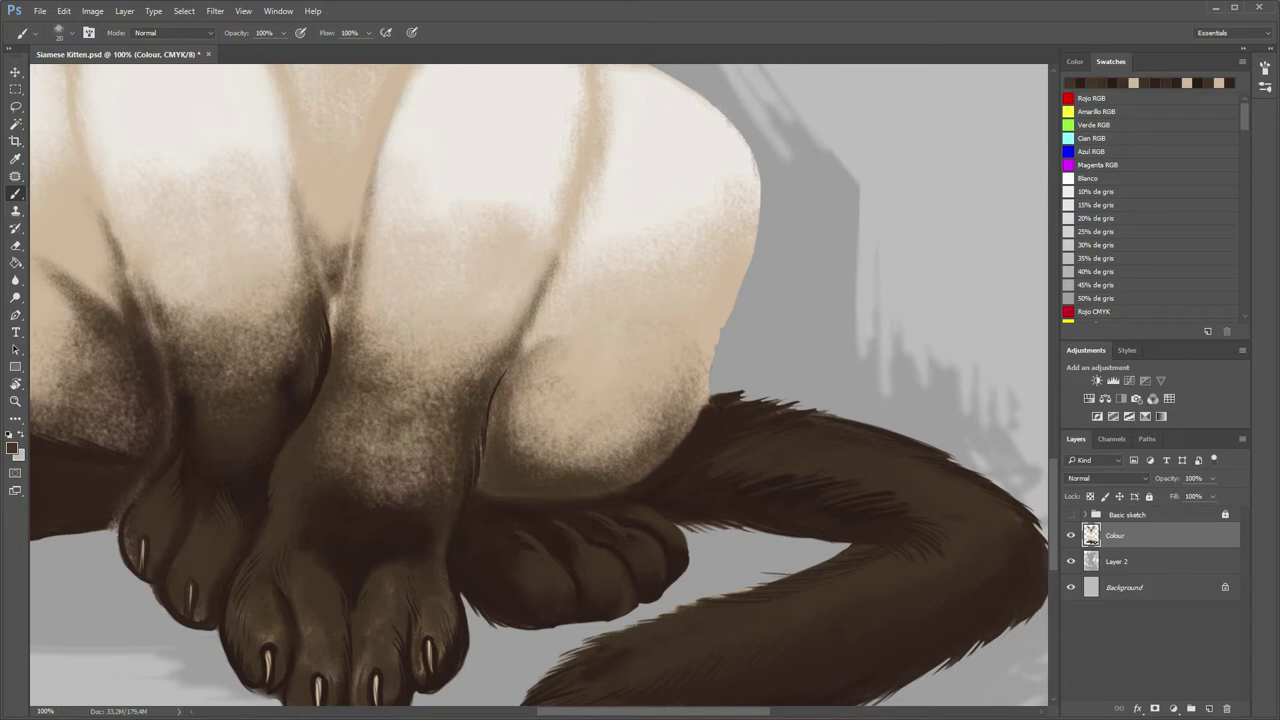
{"action": "left_click_drag", "start_coordinate": [506, 362], "coordinate": [492, 390]}
- Paint thin dark fur across the leg gaps, then light tan strokes along the leg edges
{"action": "left_click", "coordinate": [344, 568]}
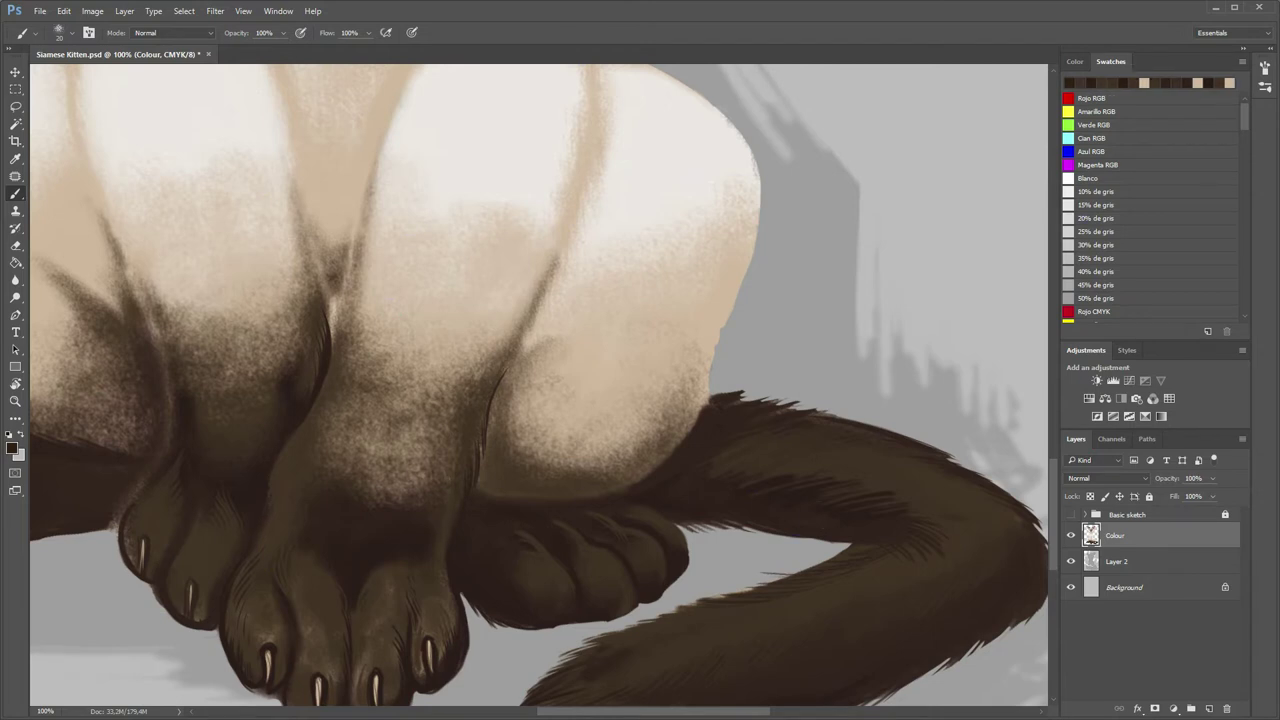
{"action": "left_click_drag", "start_coordinate": [334, 437], "coordinate": [326, 480]}
{"action": "scroll", "coordinate": [539, 385], "scroll_direction": "up", "scroll_amount": 2}
{"action": "left_click_drag", "start_coordinate": [364, 338], "coordinate": [347, 415]}
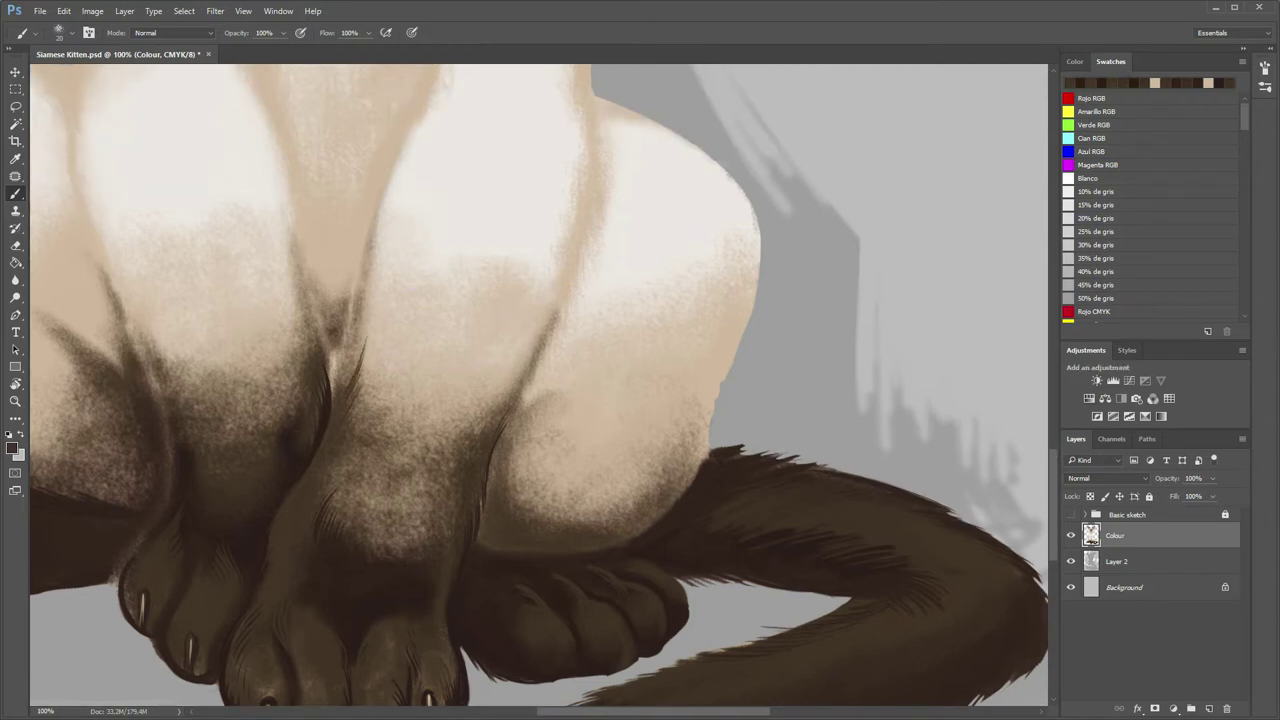
{"action": "left_click", "coordinate": [418, 132], "text": "alt"}
{"action": "mouse_move", "coordinate": [416, 128]}
{"action": "left_mouse_down"}
{"action": "mouse_move", "coordinate": [372, 230]}
{"action": "mouse_move", "coordinate": [336, 396]}
{"action": "left_mouse_up"}
{"action": "left_click", "coordinate": [385, 335], "text": "alt"}
{"action": "left_click_drag", "start_coordinate": [362, 344], "coordinate": [340, 412]}
{"action": "scroll", "coordinate": [496, 583], "scroll_direction": "up", "scroll_amount": 5}
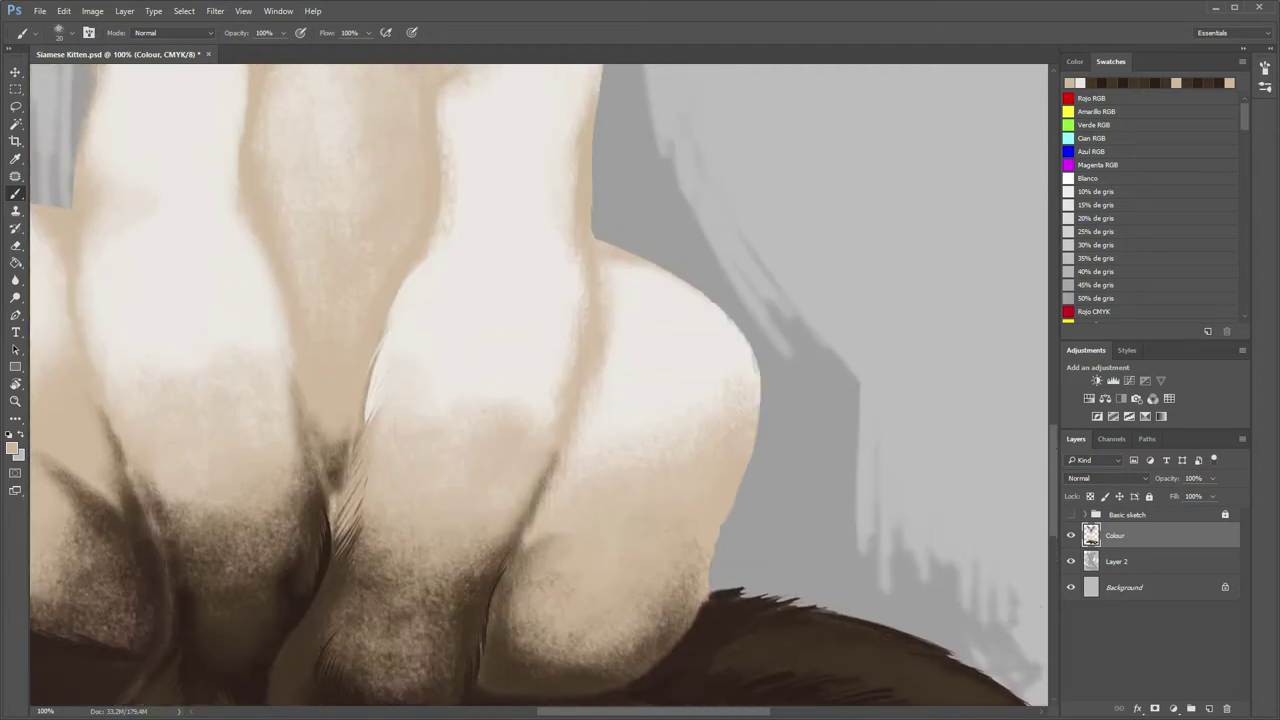
- Sample a tan colour and shade the chin-to-neck line and the neck's right edge
{"action": "key", "text": "z"}
{"action": "left_click", "coordinate": [496, 583], "text": "alt"}
{"action": "left_click", "coordinate": [497, 594]}
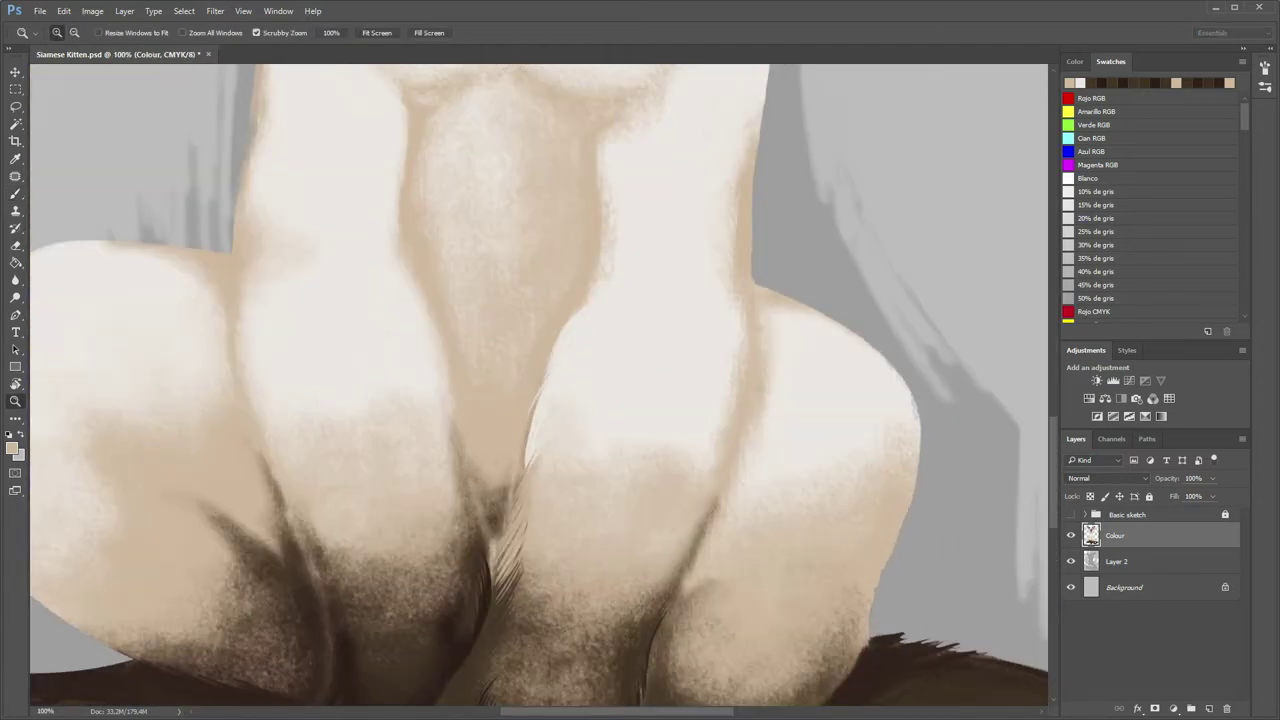
{"action": "key", "text": "b"}
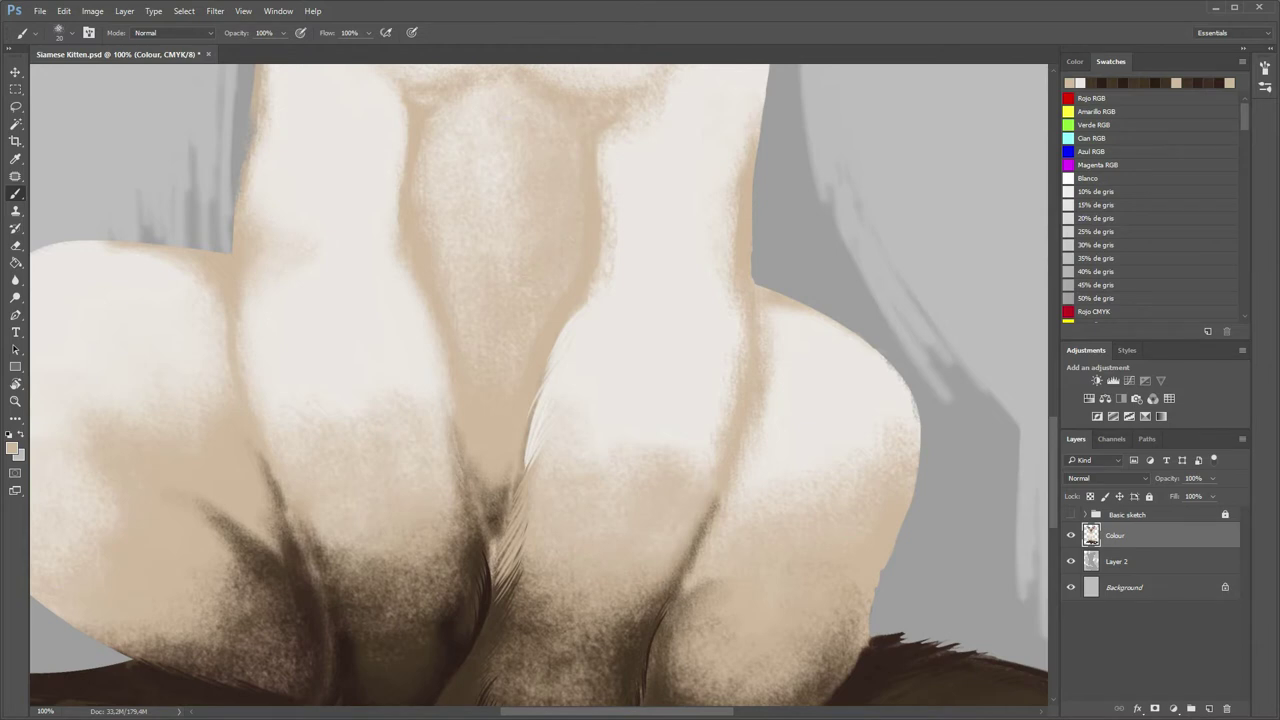
{"action": "scroll", "coordinate": [463, 550], "scroll_direction": "up", "scroll_amount": 3}
{"action": "scroll", "coordinate": [540, 400], "scroll_direction": "up", "scroll_amount": 2}
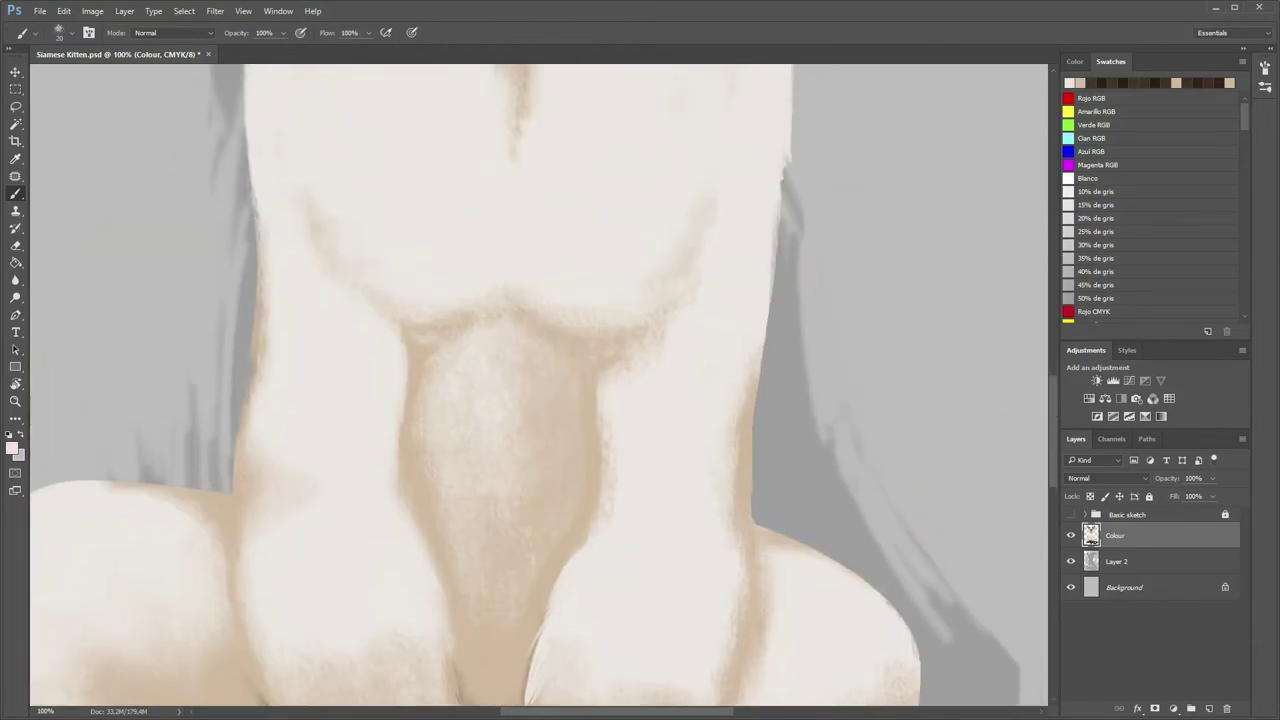
{"action": "left_click", "coordinate": [400, 330], "text": "alt"}
{"action": "left_click_drag", "start_coordinate": [372, 296], "coordinate": [405, 368]}
{"action": "left_click_drag", "start_coordinate": [608, 380], "coordinate": [597, 525]}
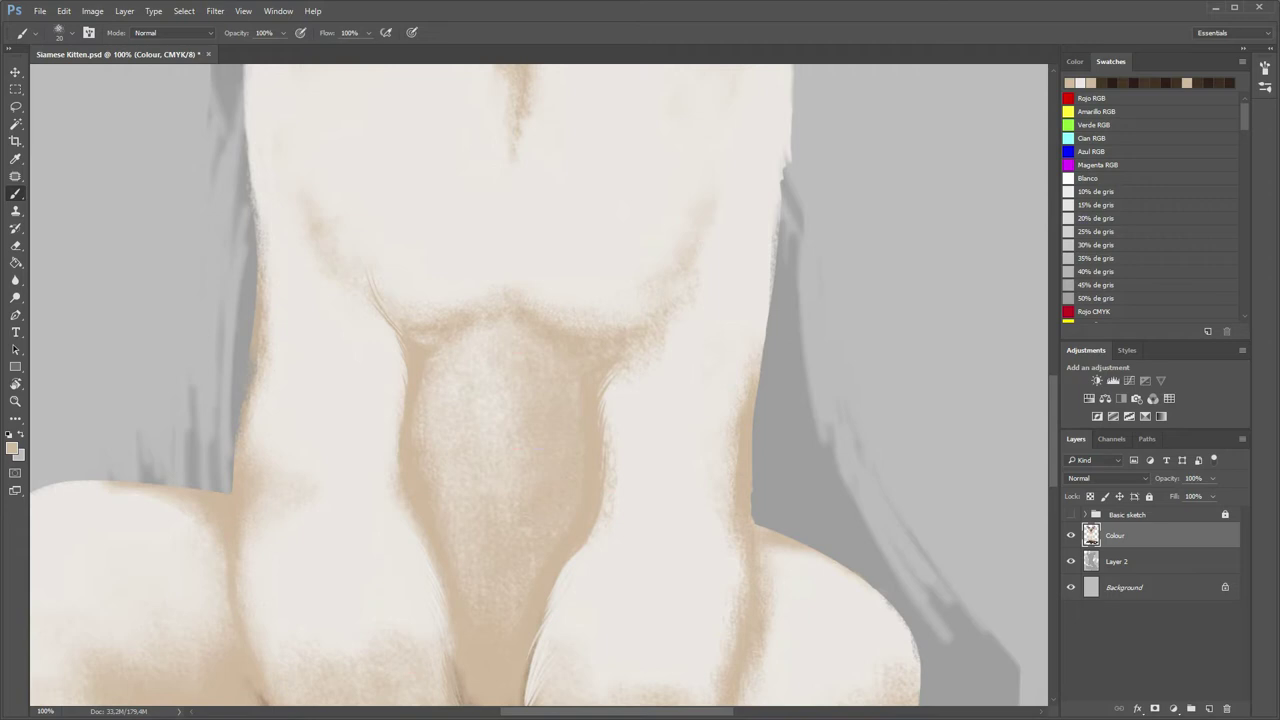
- Paint two thin dark fur strokes down the left leg's edge
{"action": "scroll", "coordinate": [539, 385], "scroll_direction": "down", "scroll_amount": 6}
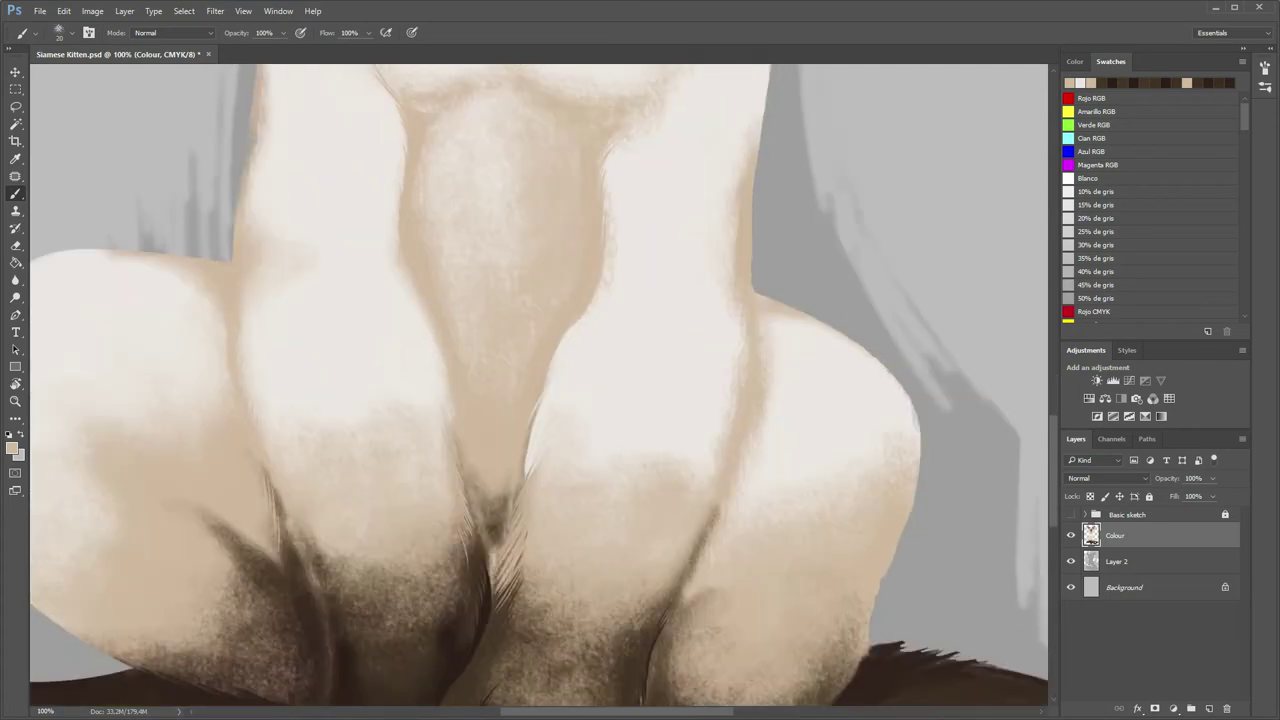
{"action": "scroll", "coordinate": [284, 545], "scroll_direction": "down", "scroll_amount": 5}
{"action": "key", "text": "z"}
{"action": "mouse_move", "coordinate": [540, 400]}
{"action": "left_mouse_down"}
{"action": "mouse_move", "coordinate": [440, 400]}
{"action": "mouse_move", "coordinate": [600, 400]}
{"action": "mouse_move", "coordinate": [606, 415]}
{"action": "mouse_move", "coordinate": [570, 462]}
{"action": "left_mouse_up"}
{"action": "key", "text": "b"}
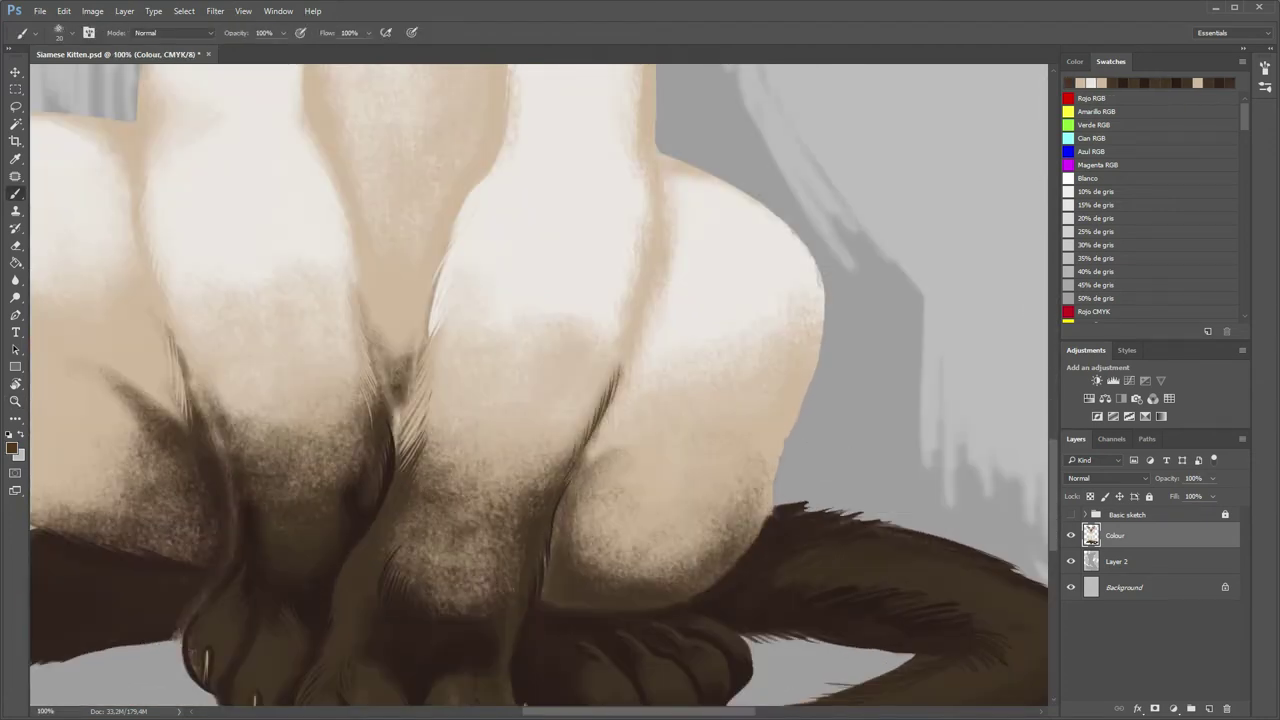
{"action": "left_click_drag", "start_coordinate": [199, 368], "coordinate": [232, 457]}
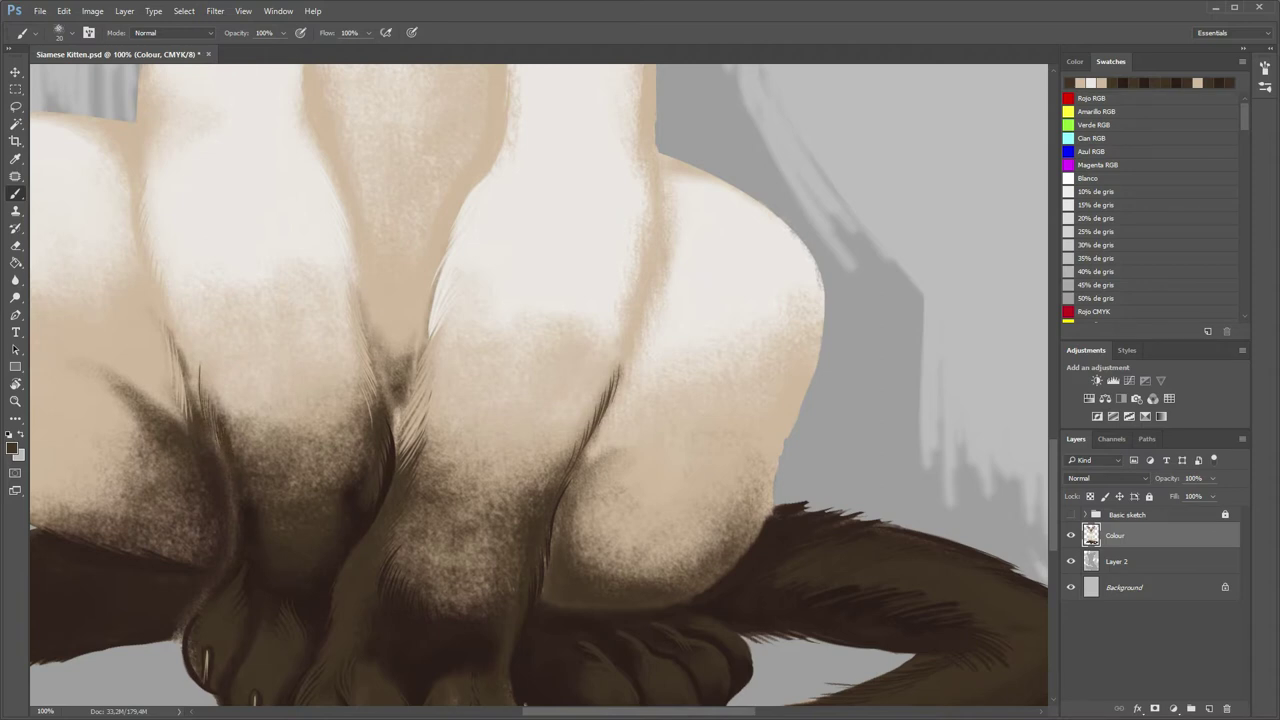
{"action": "mouse_move", "coordinate": [209, 401]}
{"action": "left_mouse_down"}
{"action": "mouse_move", "coordinate": [219, 447]}
{"action": "mouse_move", "coordinate": [235, 452]}
{"action": "left_mouse_up"}
{"action": "key", "text": "z"}
{"action": "left_click", "coordinate": [288, 491], "text": "alt"}
{"action": "left_click", "coordinate": [334, 483], "text": "alt"}
- Sample a light cream and paint a cream edge along the paw on a rotated canvas
{"action": "left_click", "coordinate": [334, 483], "text": "alt"}
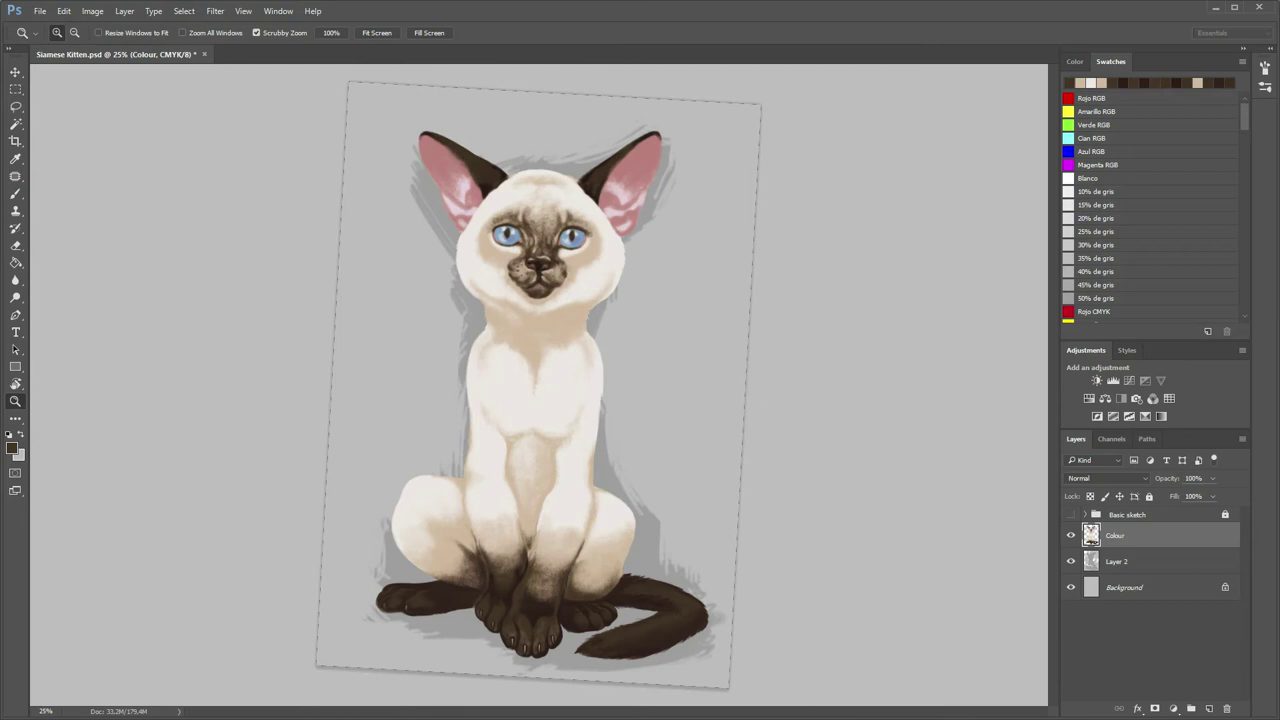
{"action": "key", "text": "ctrl+plus"}
{"action": "key", "text": "ctrl+plus"}
{"action": "key", "text": "ctrl+plus"}
{"action": "key", "text": "b"}
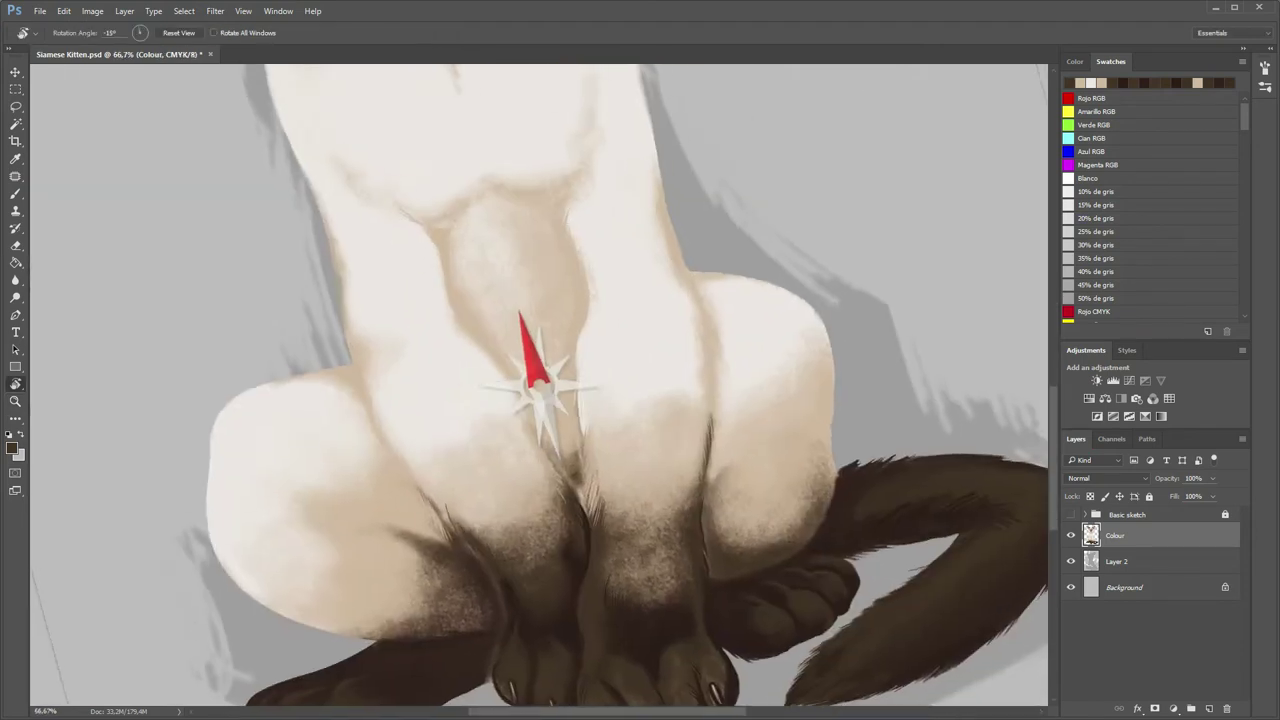
{"action": "left_click", "coordinate": [261, 477], "text": "alt"}
{"action": "key", "text": "r"}
{"action": "mouse_move", "coordinate": [540, 250]}
{"action": "left_mouse_down"}
{"action": "mouse_move", "coordinate": [560, 252]}
{"action": "mouse_move", "coordinate": [540, 520]}
{"action": "mouse_move", "coordinate": [470, 270]}
{"action": "mouse_move", "coordinate": [440, 290]}
{"action": "mouse_move", "coordinate": [380, 420]}
{"action": "left_mouse_up"}
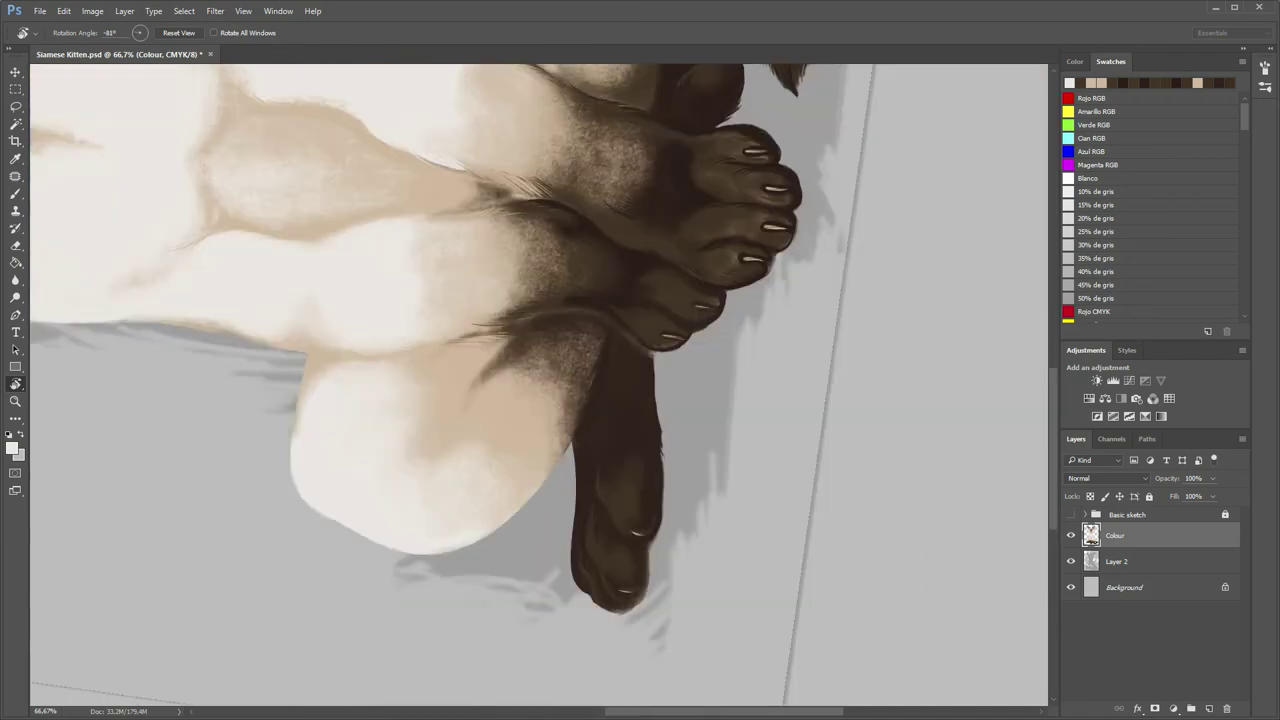
{"action": "key", "text": "b"}
{"action": "left_click_drag", "start_coordinate": [294, 410], "coordinate": [291, 450]}
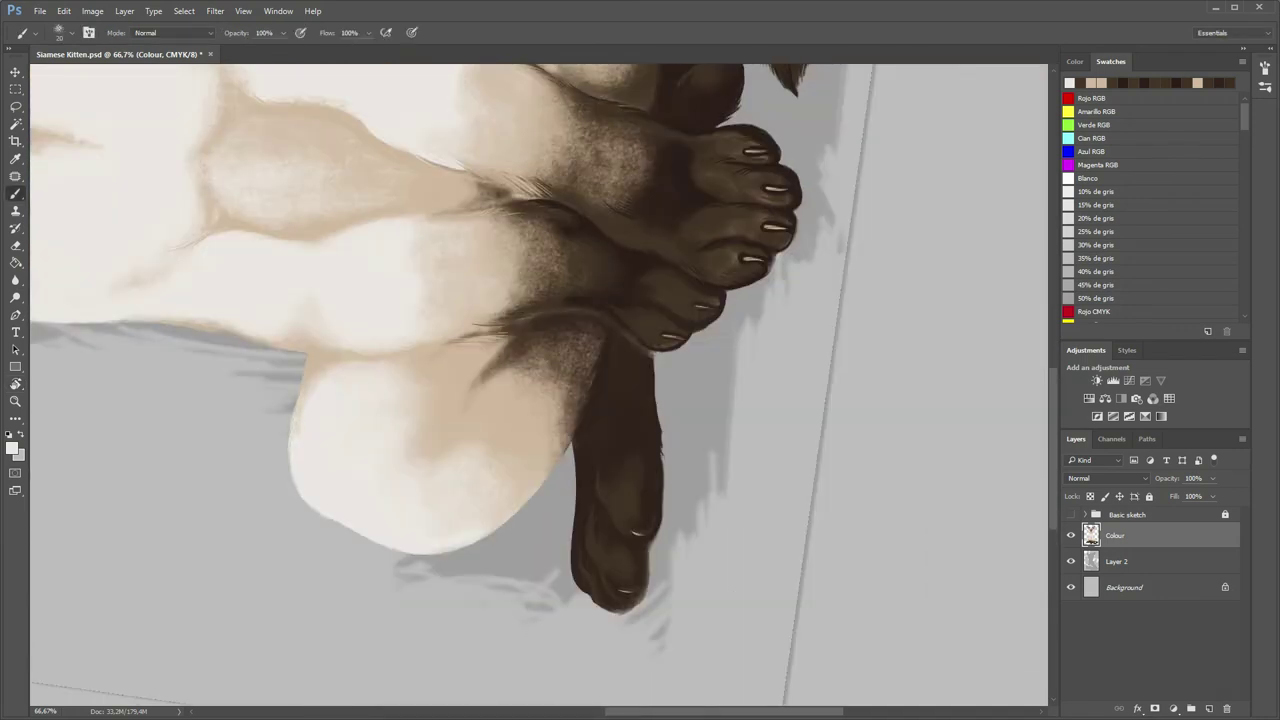
- Turn the canvas about 45° and paint a light stroke along the left thigh edge
{"action": "key", "text": "r"}
{"action": "mouse_move", "coordinate": [380, 420]}
{"action": "left_mouse_down"}
{"action": "mouse_move", "coordinate": [420, 280]}
{"action": "mouse_move", "coordinate": [440, 270]}
{"action": "mouse_move", "coordinate": [400, 420]}
{"action": "left_mouse_up"}
{"action": "key", "text": "b"}
{"action": "key", "text": "r"}
{"action": "key", "text": "b"}
{"action": "left_click_drag", "start_coordinate": [383, 244], "coordinate": [393, 318]}
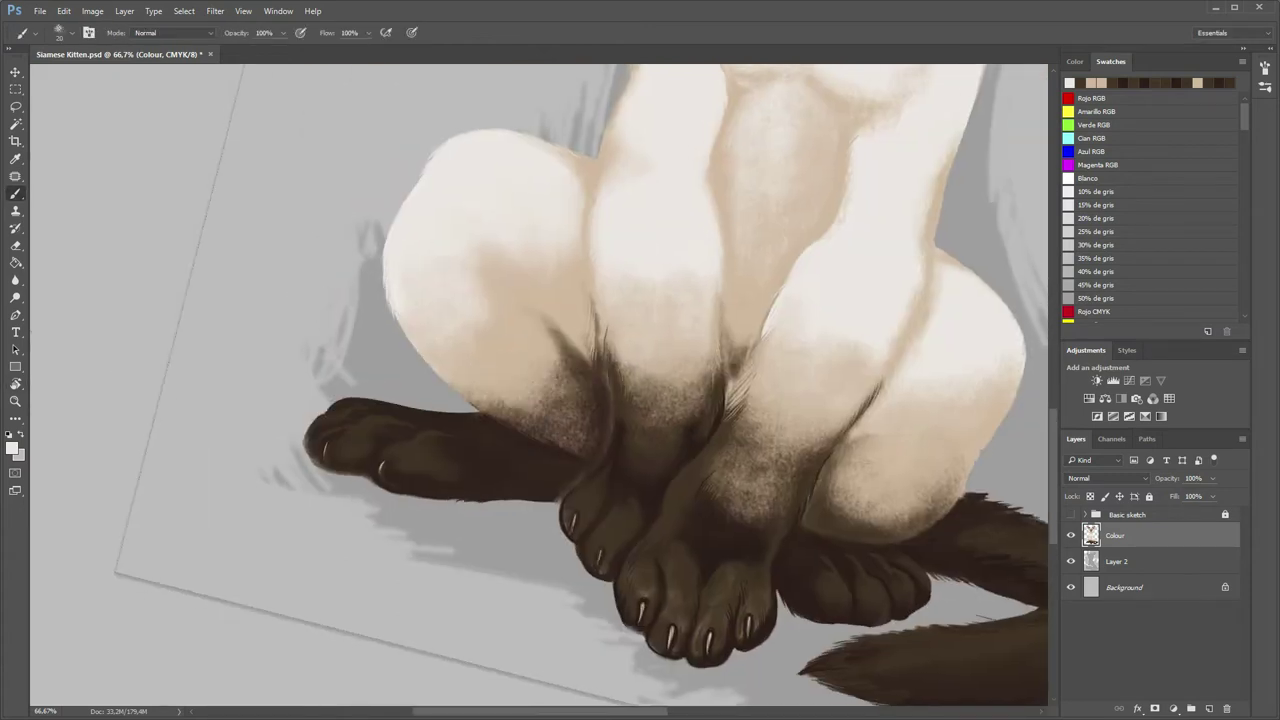
- Lighten a spot between the thighs, then brush dark brown fur strokes into that shadow
{"action": "left_click", "coordinate": [396, 326], "text": "alt"}
{"action": "key", "text": "r"}
{"action": "key", "text": "b"}
{"action": "mouse_move", "coordinate": [400, 420]}
{"action": "left_mouse_down"}
{"action": "mouse_move", "coordinate": [440, 280]}
{"action": "mouse_move", "coordinate": [472, 368]}
{"action": "left_mouse_up"}
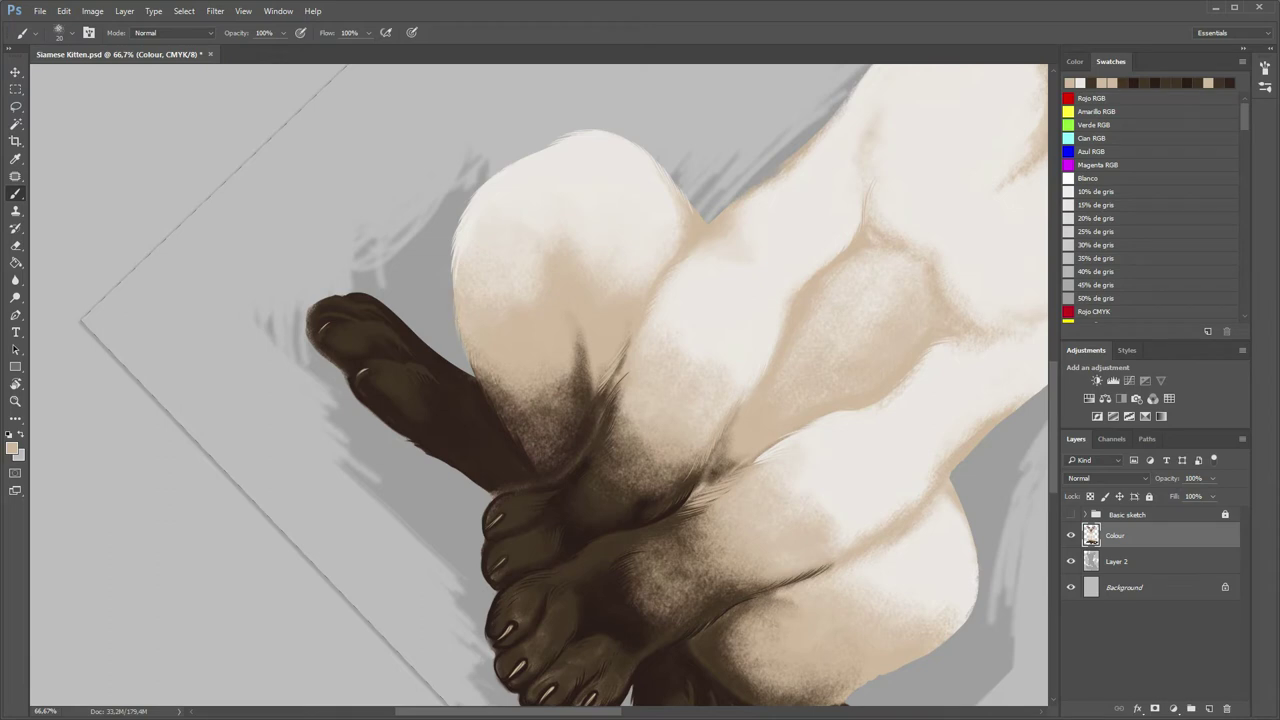
{"action": "left_click_drag", "start_coordinate": [580, 331], "coordinate": [592, 398]}
{"action": "left_click", "coordinate": [600, 584], "text": "alt"}
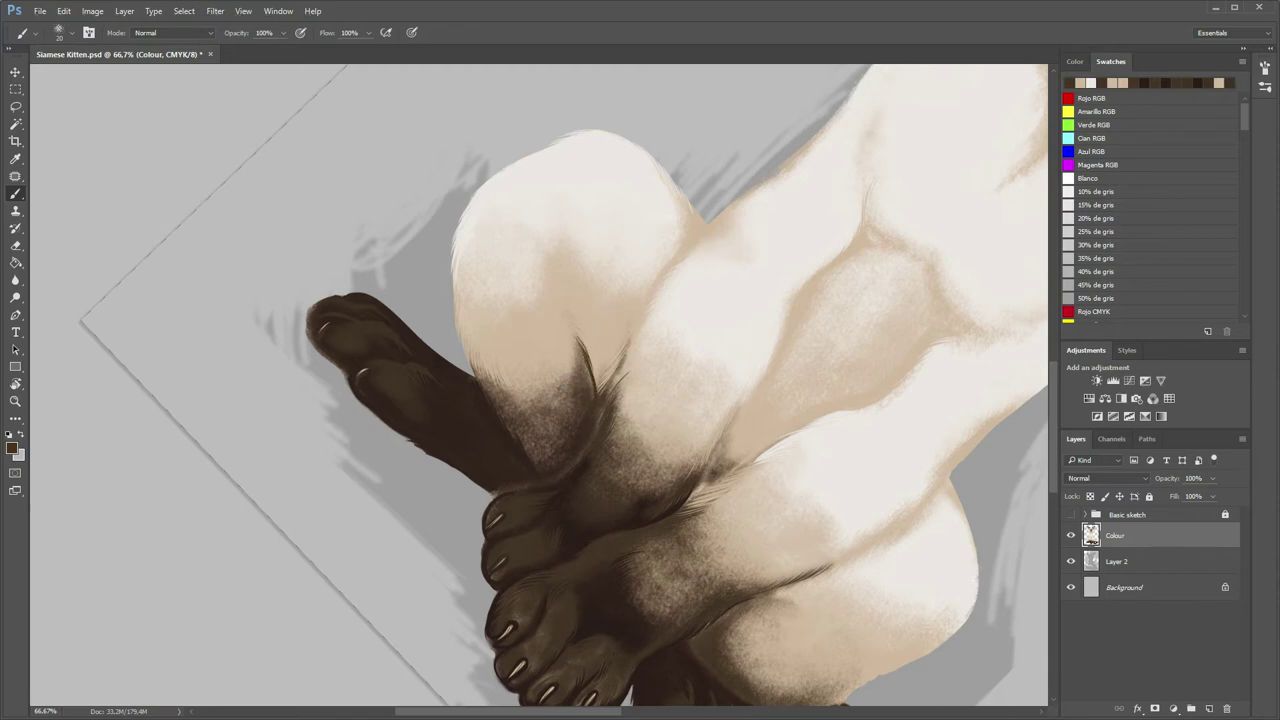
{"action": "left_click_drag", "start_coordinate": [586, 360], "coordinate": [594, 396]}
{"action": "mouse_move", "coordinate": [582, 350]}
{"action": "left_mouse_down"}
{"action": "mouse_move", "coordinate": [590, 386]}
{"action": "mouse_move", "coordinate": [584, 340]}
{"action": "left_mouse_up"}
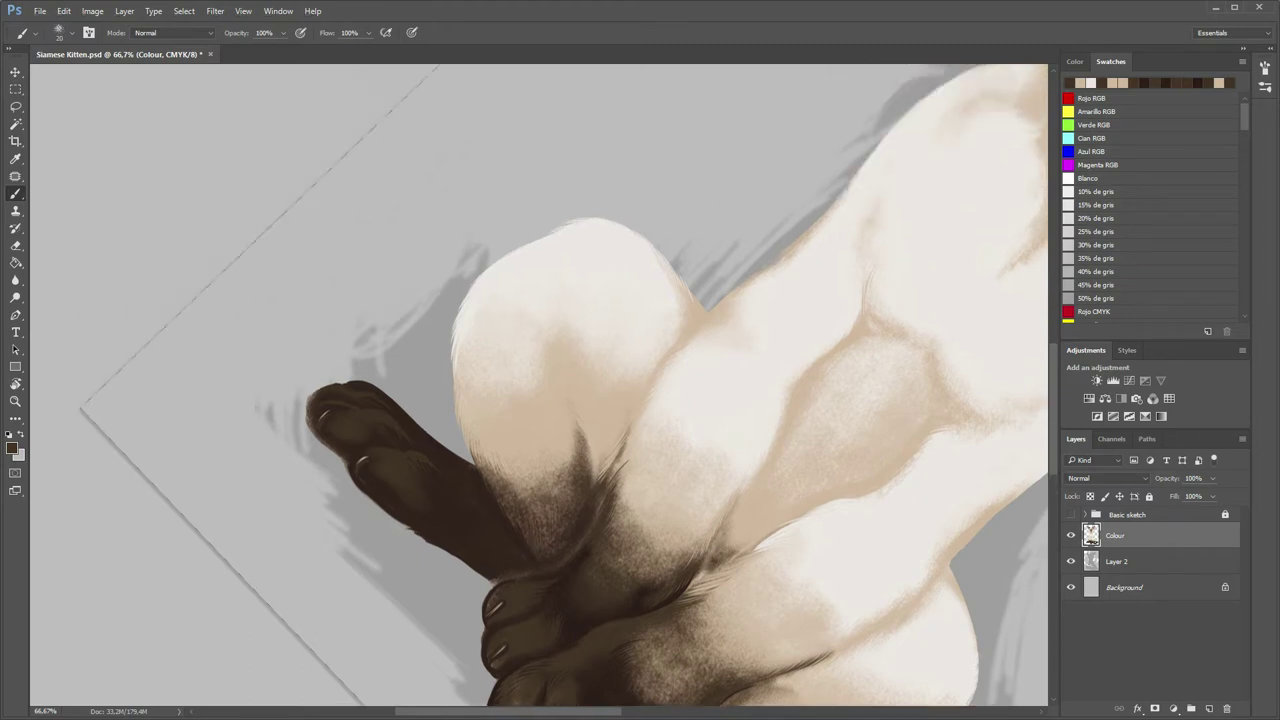
- At 100% zoom on the thigh, paint short beige fur strokes along its edge
{"action": "key", "text": "r"}
{"action": "left_click_drag", "start_coordinate": [540, 380], "coordinate": [640, 300]}
{"action": "key", "text": "z"}
{"action": "left_click", "coordinate": [600, 400]}
{"action": "key", "text": "b"}
{"action": "left_click", "coordinate": [603, 556], "text": "alt"}
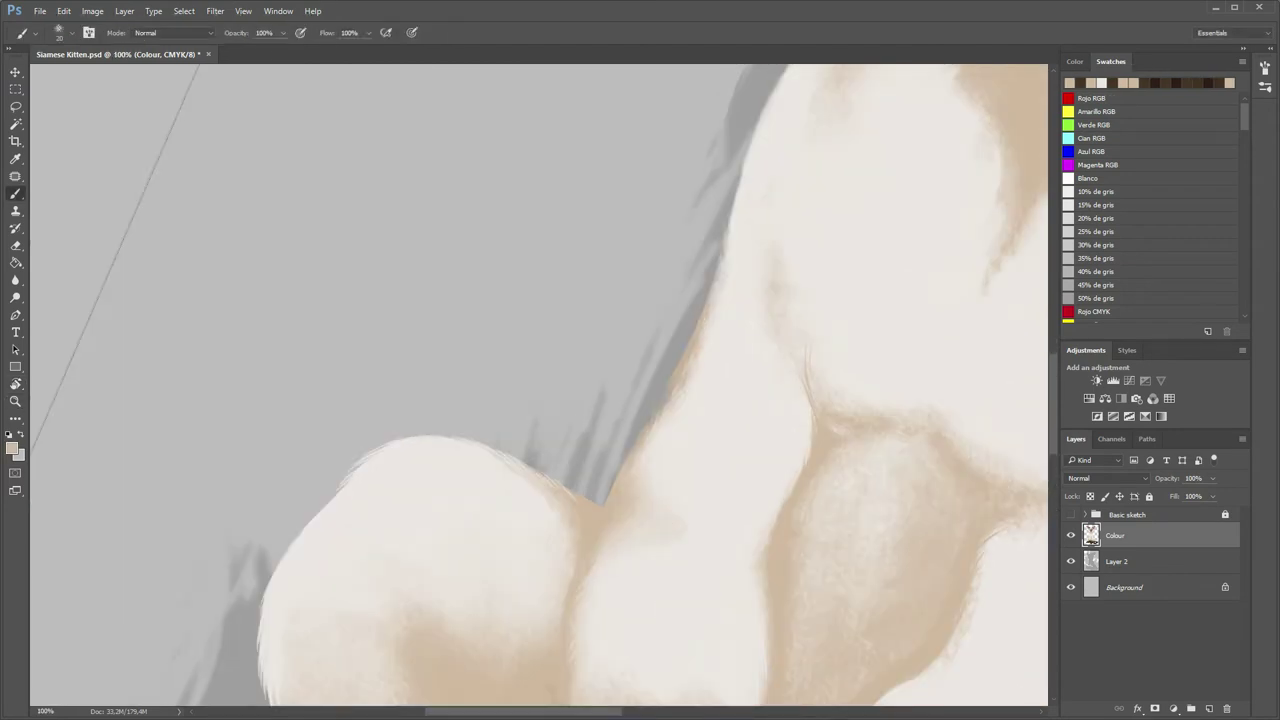
{"action": "left_click_drag", "start_coordinate": [682, 403], "coordinate": [646, 450]}
- With the edge rotated vertical, dab light beige strokes along the fur edge
{"action": "key", "text": "r"}
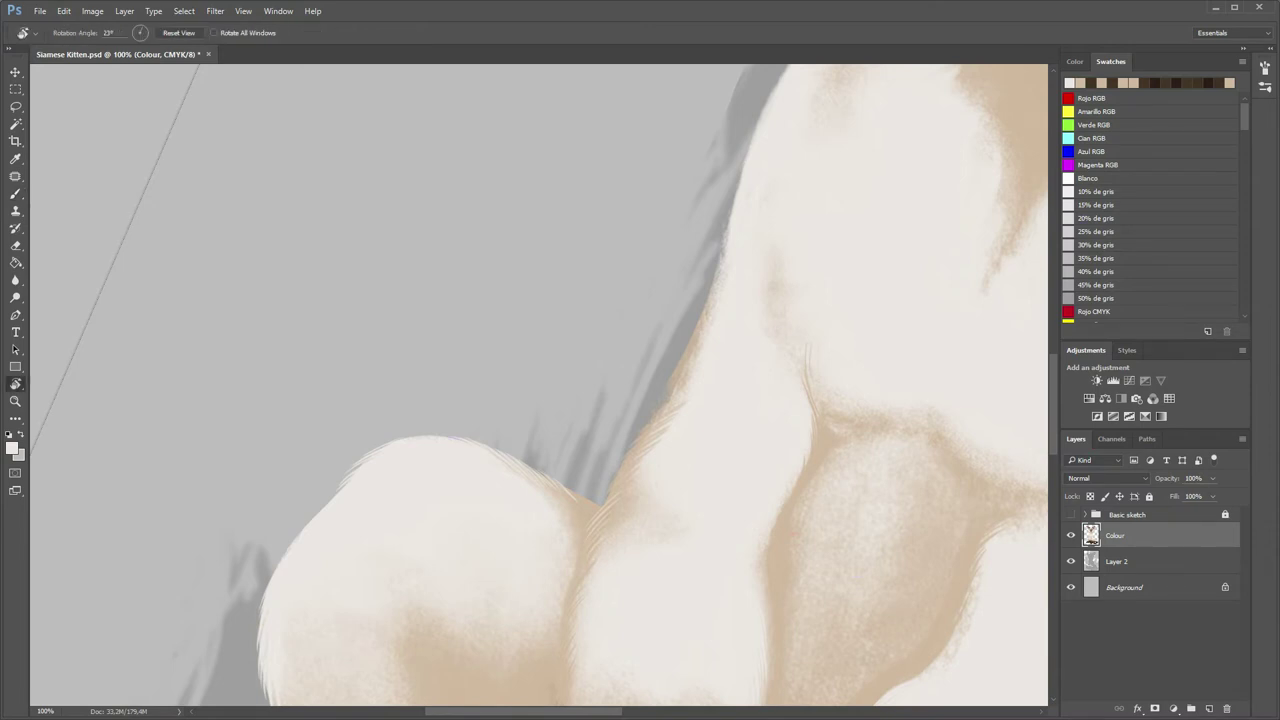
{"action": "mouse_move", "coordinate": [604, 519]}
{"action": "left_mouse_down"}
{"action": "mouse_move", "coordinate": [671, 487]}
{"action": "mouse_move", "coordinate": [650, 518]}
{"action": "left_mouse_up"}
{"action": "scroll", "coordinate": [540, 385], "scroll_direction": "up", "scroll_amount": 3}
{"action": "key", "text": "b"}
{"action": "left_click", "coordinate": [641, 640], "text": "alt"}
{"action": "left_click", "coordinate": [650, 515], "text": "alt"}
{"action": "left_click_drag", "start_coordinate": [664, 468], "coordinate": [665, 481]}
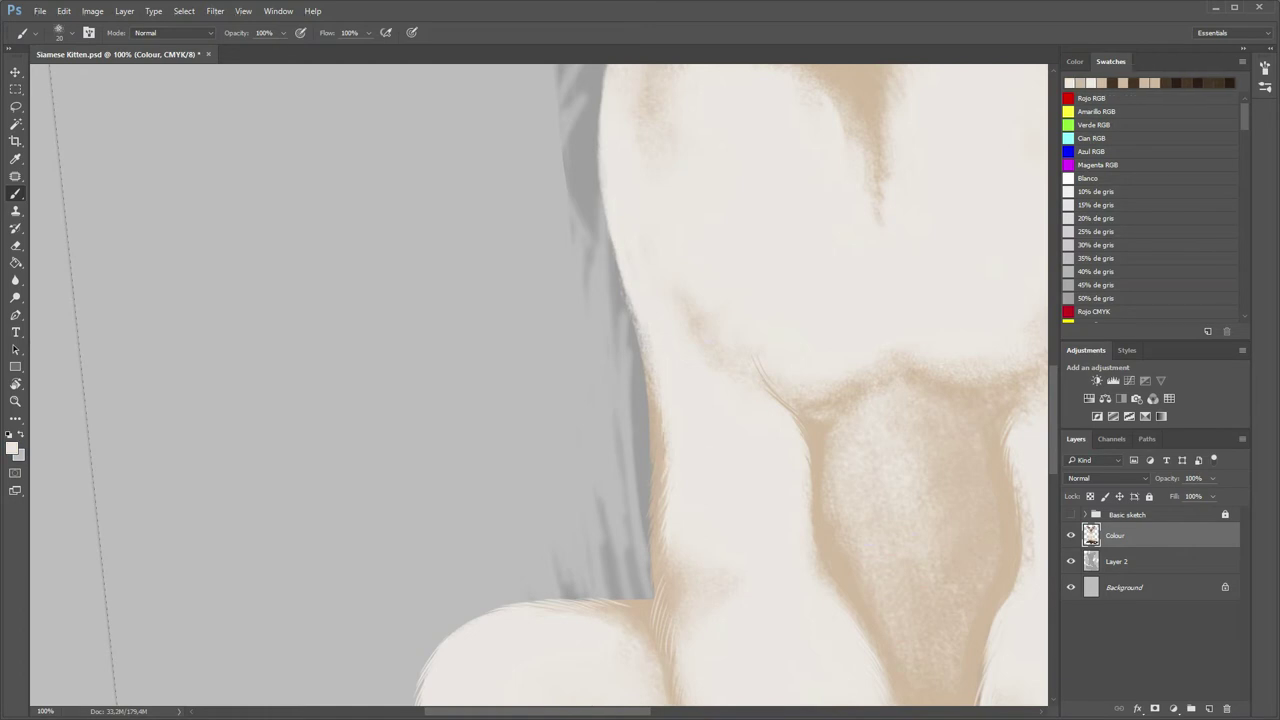
{"action": "key", "text": "ctrl+0"}
- Paint light strokes on the chest's left fur edge, then darken it with a sampled tan
{"action": "key", "text": "z"}
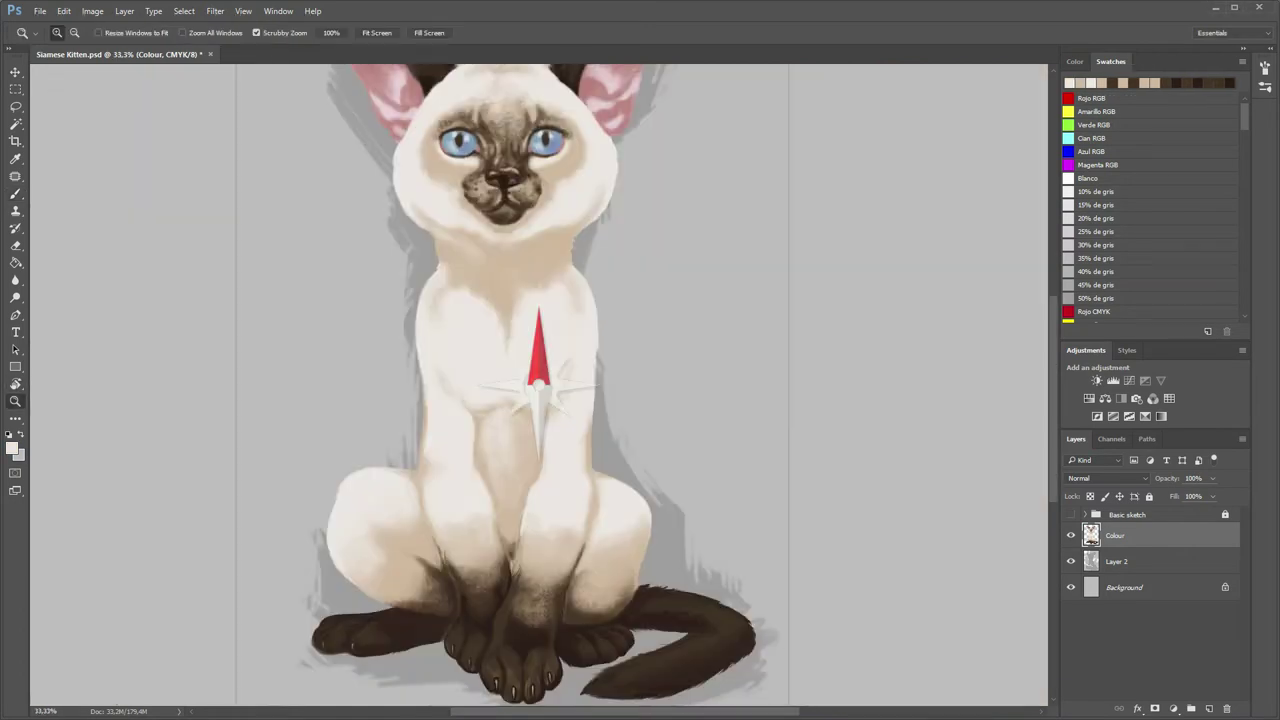
{"action": "left_click", "coordinate": [534, 343]}
{"action": "key", "text": "ctrl+plus"}
{"action": "key", "text": "b"}
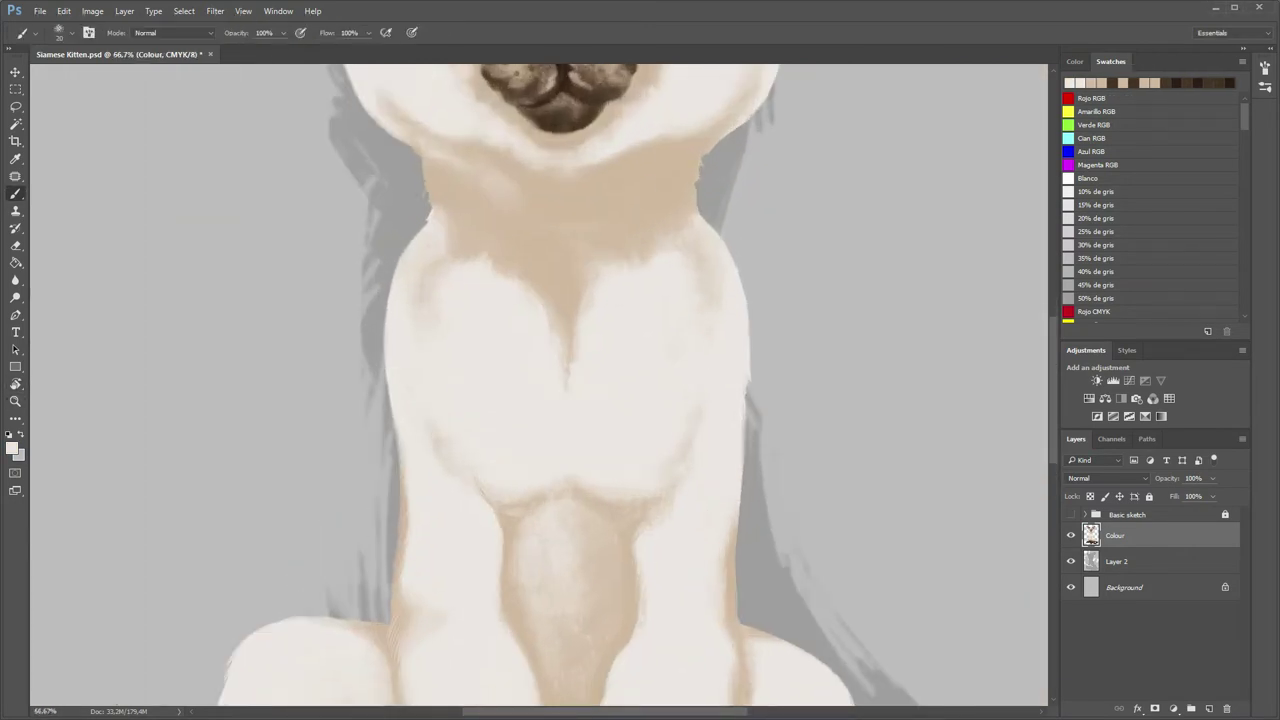
{"action": "mouse_move", "coordinate": [398, 258]}
{"action": "left_mouse_down"}
{"action": "mouse_move", "coordinate": [424, 286]}
{"action": "mouse_move", "coordinate": [392, 278]}
{"action": "mouse_move", "coordinate": [386, 362]}
{"action": "left_mouse_up"}
{"action": "left_click", "coordinate": [500, 572], "text": "alt"}
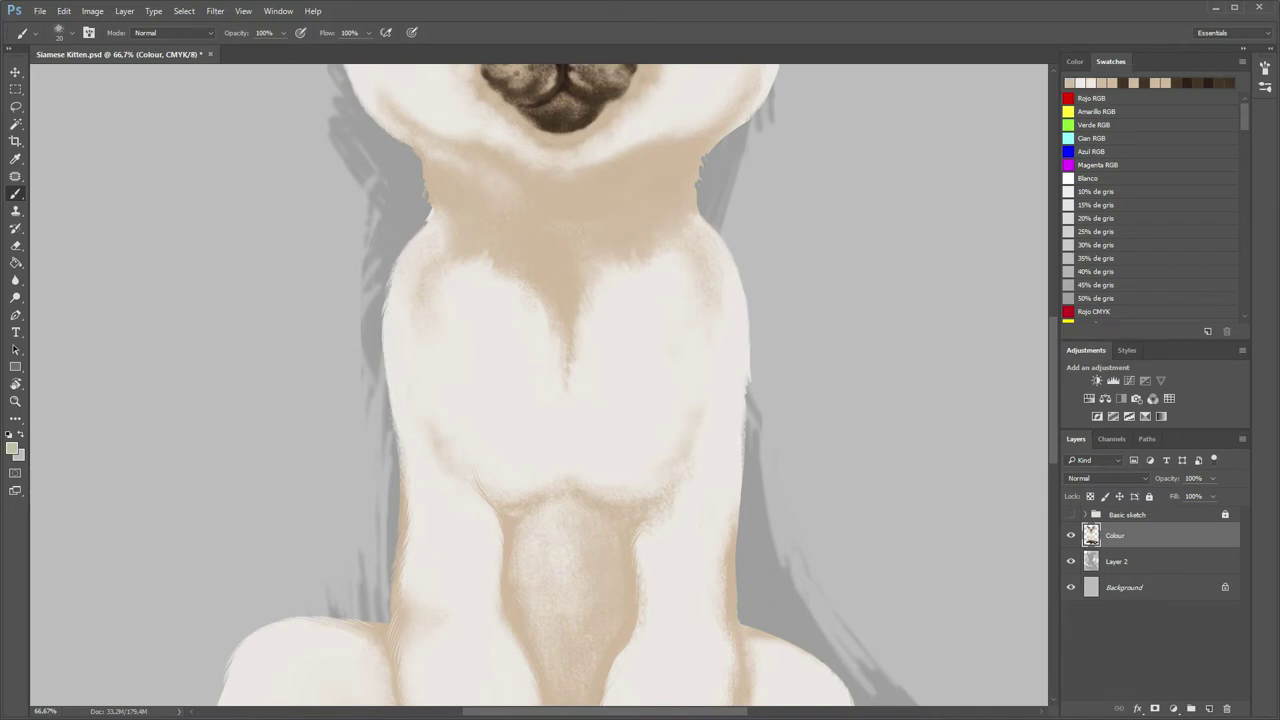
{"action": "left_click_drag", "start_coordinate": [401, 430], "coordinate": [403, 470]}
- Brighten the chest's right fur edge, erasing and repainting the light strokes
{"action": "scroll", "coordinate": [540, 390], "scroll_direction": "right", "scroll_amount": 3}
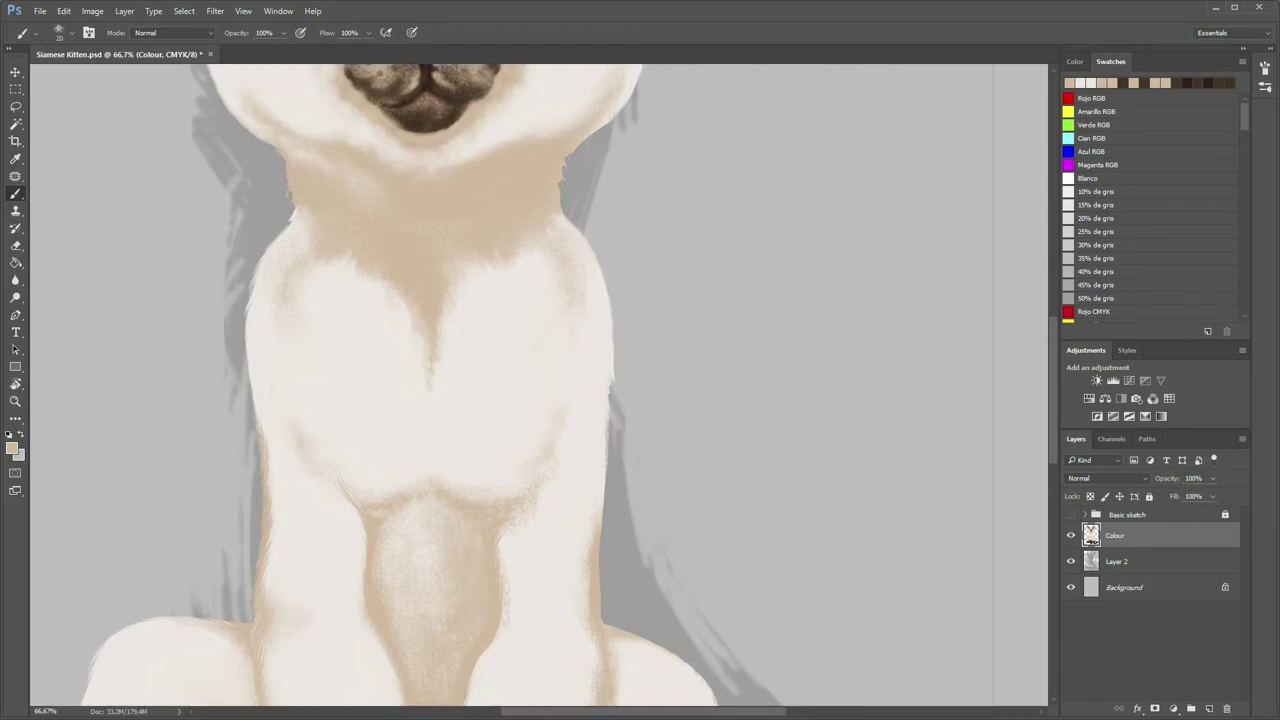
{"action": "left_click_drag", "start_coordinate": [610, 418], "coordinate": [600, 544]}
{"action": "key", "text": "e"}
{"action": "left_click_drag", "start_coordinate": [610, 430], "coordinate": [608, 504]}
{"action": "left_click_drag", "start_coordinate": [608, 406], "coordinate": [603, 530]}
{"action": "left_click_drag", "start_coordinate": [604, 432], "coordinate": [599, 544]}
{"action": "key", "text": "b"}
{"action": "left_click_drag", "start_coordinate": [611, 384], "coordinate": [600, 544]}
- Sample a tan, then paint near-white fur along the left shoulder edge, swapping between tan and white
{"action": "left_click", "coordinate": [593, 583], "text": "alt"}
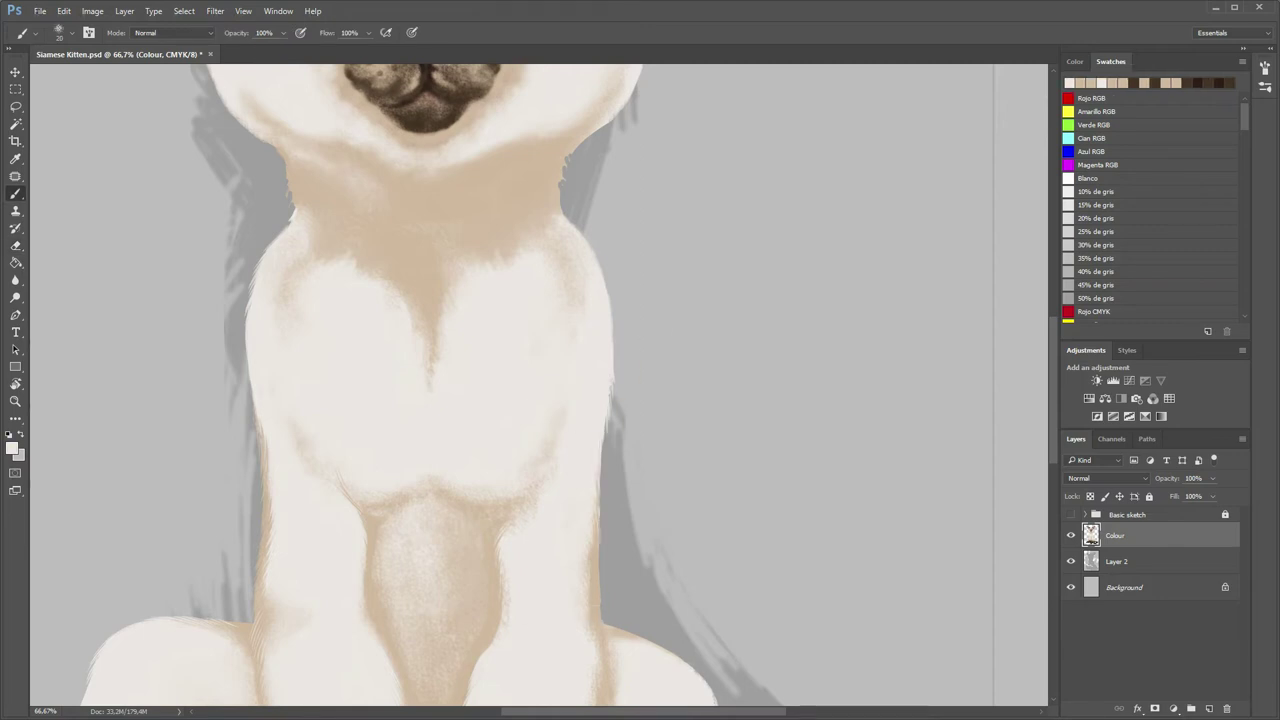
{"action": "scroll", "coordinate": [539, 390], "scroll_direction": "down", "scroll_amount": 3}
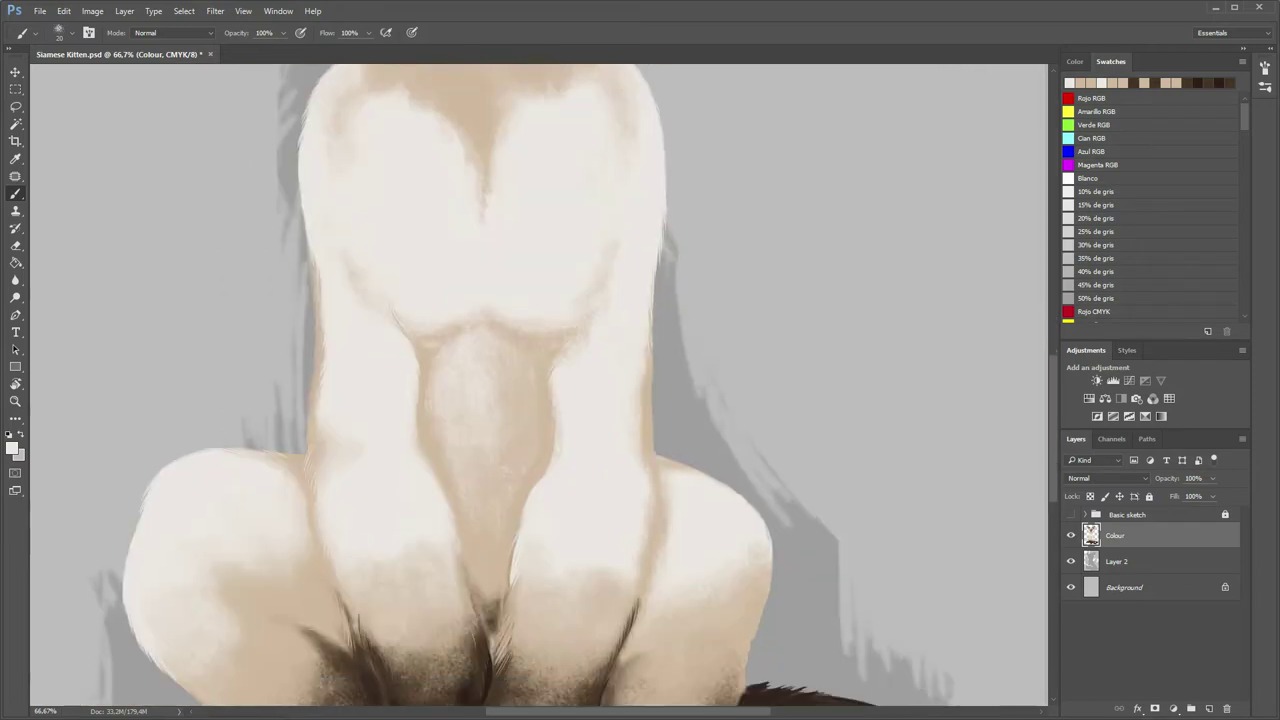
{"action": "key", "text": "x"}
{"action": "scroll", "coordinate": [539, 385], "scroll_direction": "up", "scroll_amount": 1}
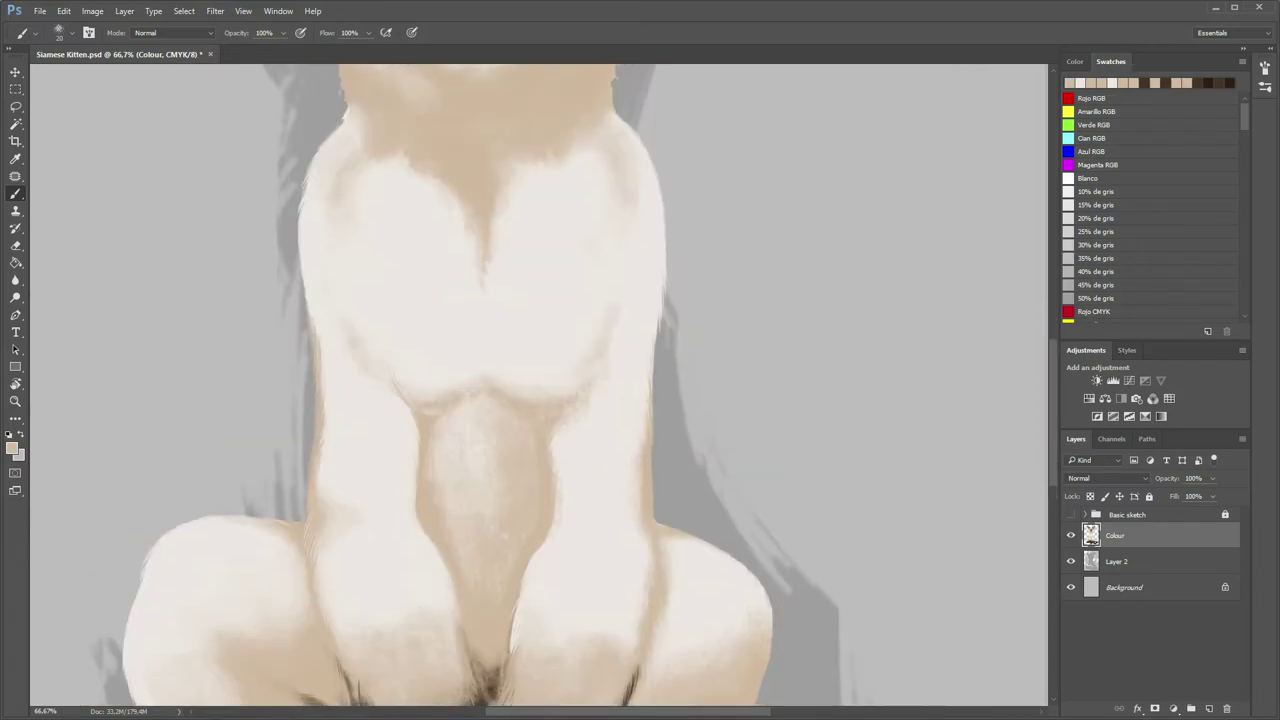
{"action": "key", "text": "x"}
{"action": "left_click_drag", "start_coordinate": [340, 118], "coordinate": [310, 162]}
{"action": "key", "text": "x"}
{"action": "key", "text": "x"}
{"action": "key", "text": "x"}
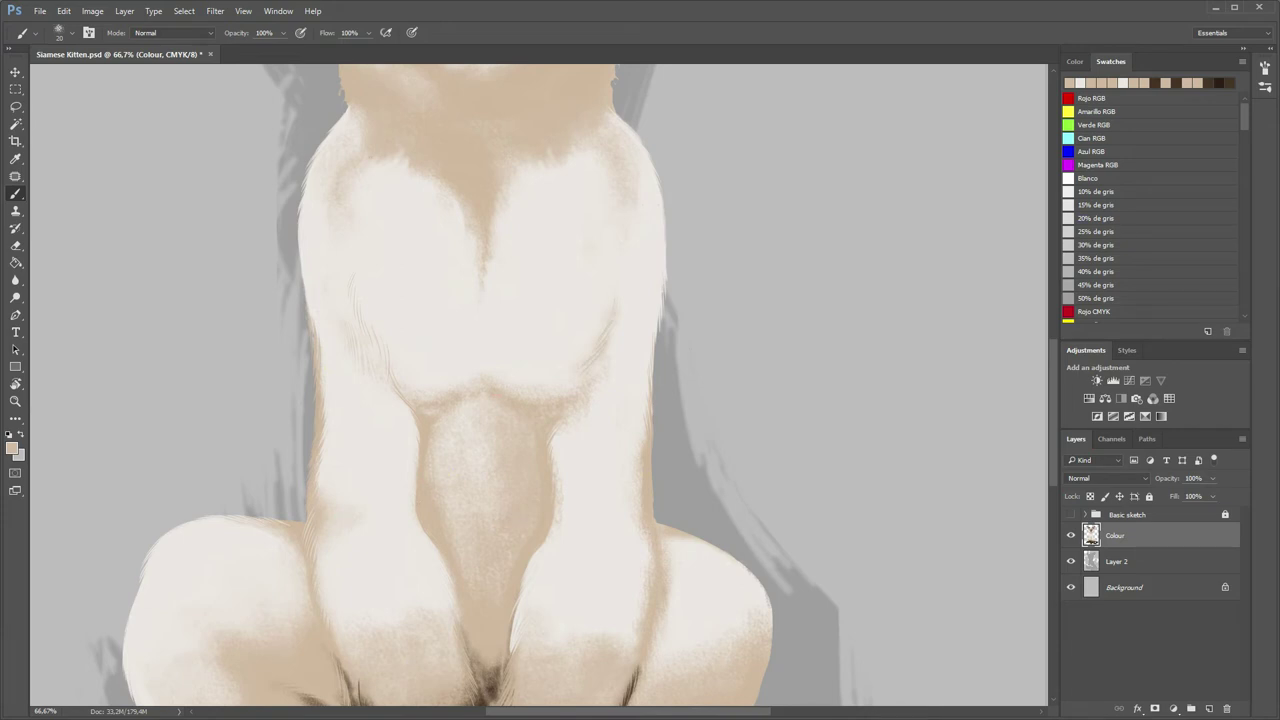
{"action": "scroll", "coordinate": [540, 385], "scroll_direction": "up", "scroll_amount": 3}
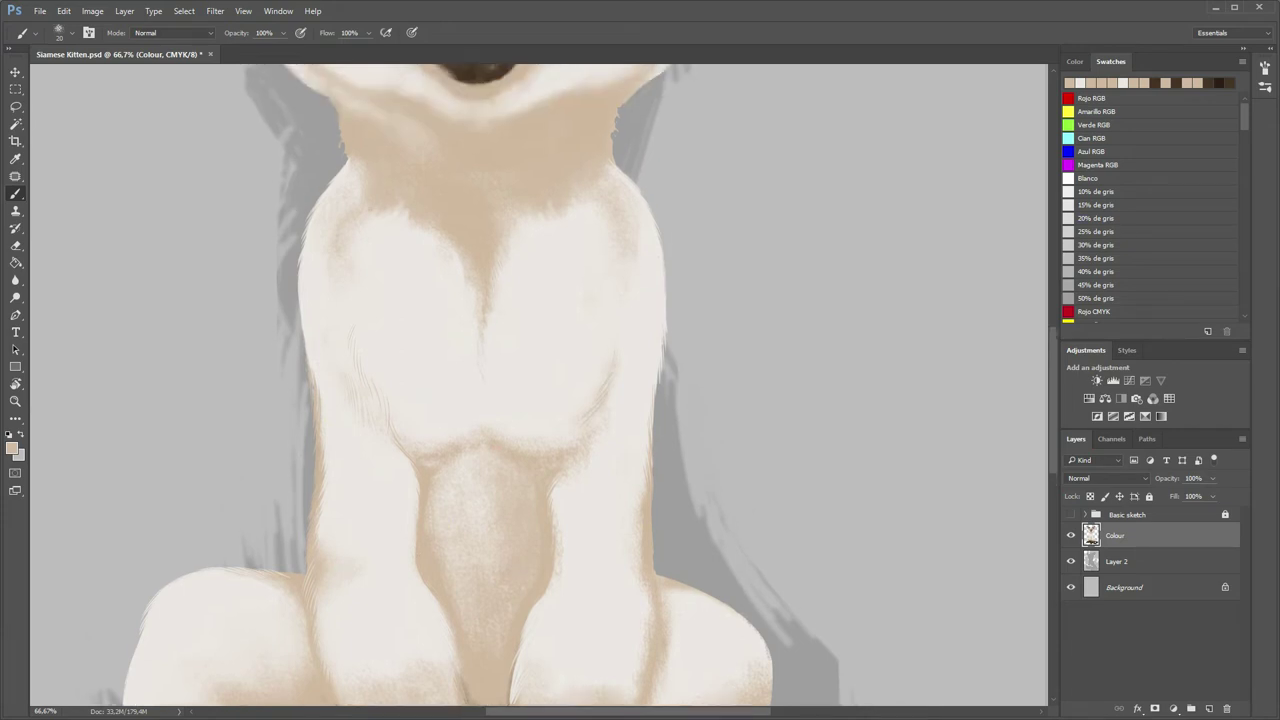
{"action": "key", "text": "x"}
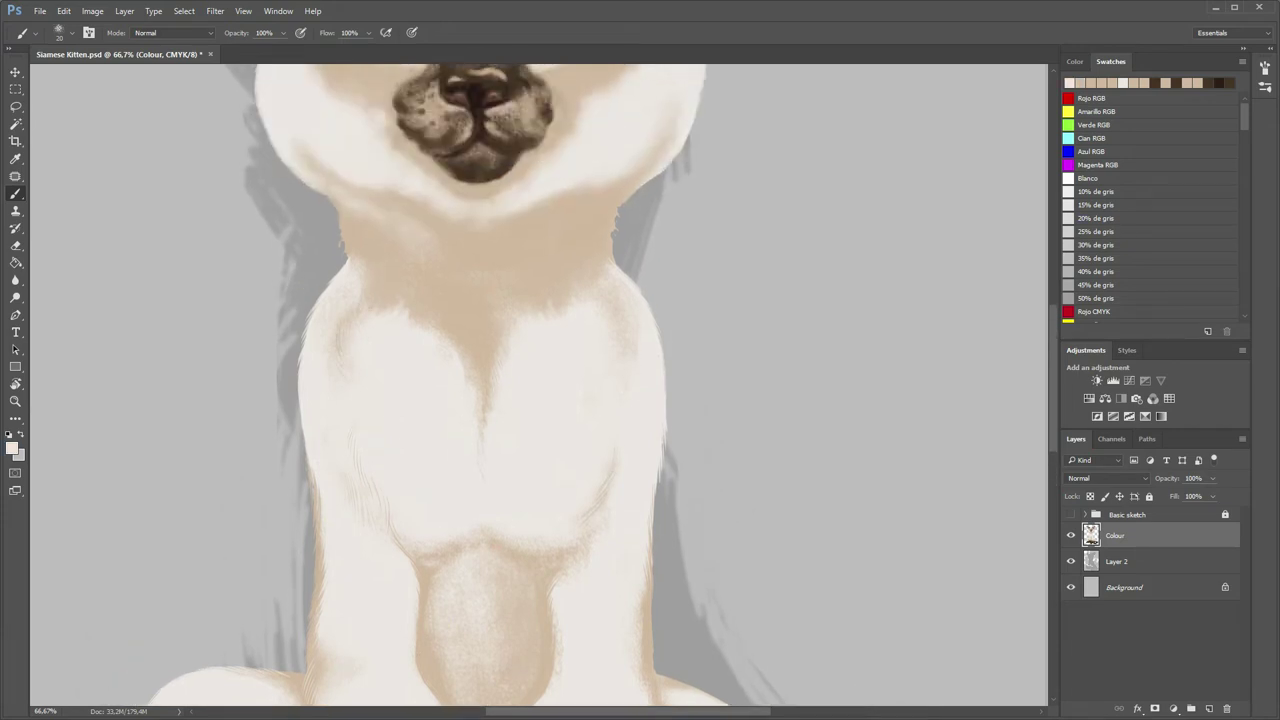
{"action": "key", "text": "x"}
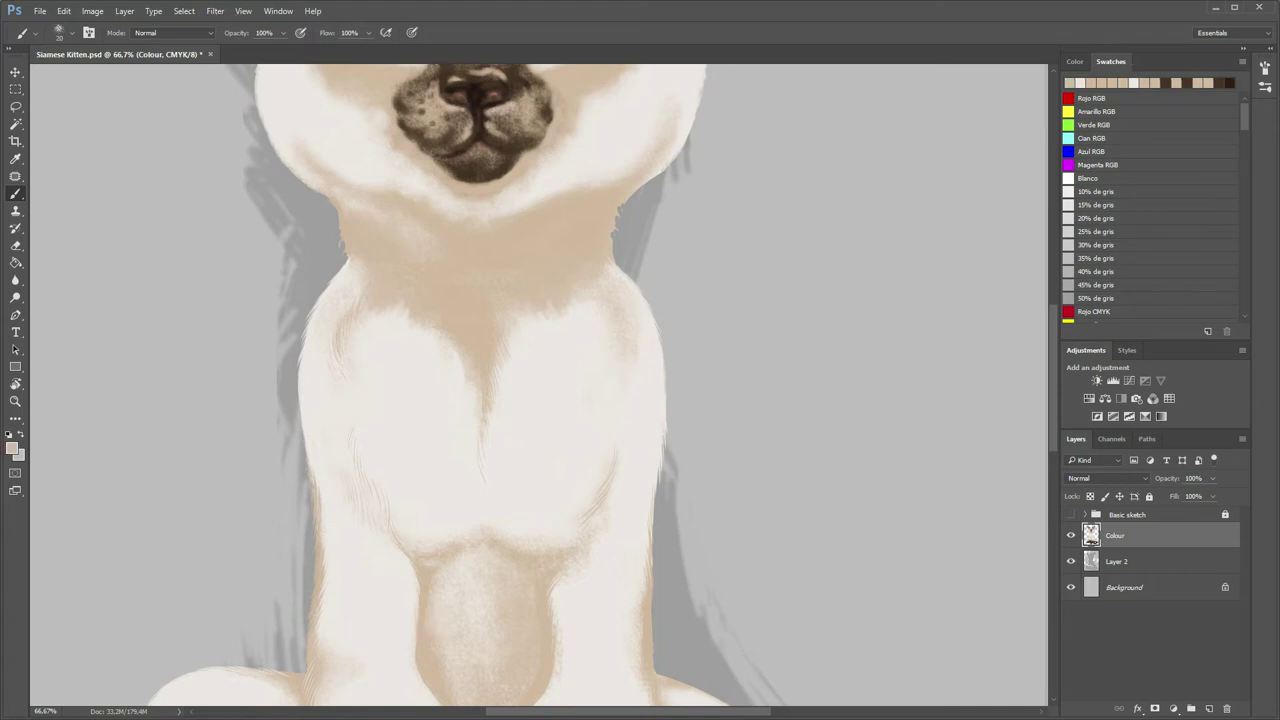
{"action": "key", "text": "x"}
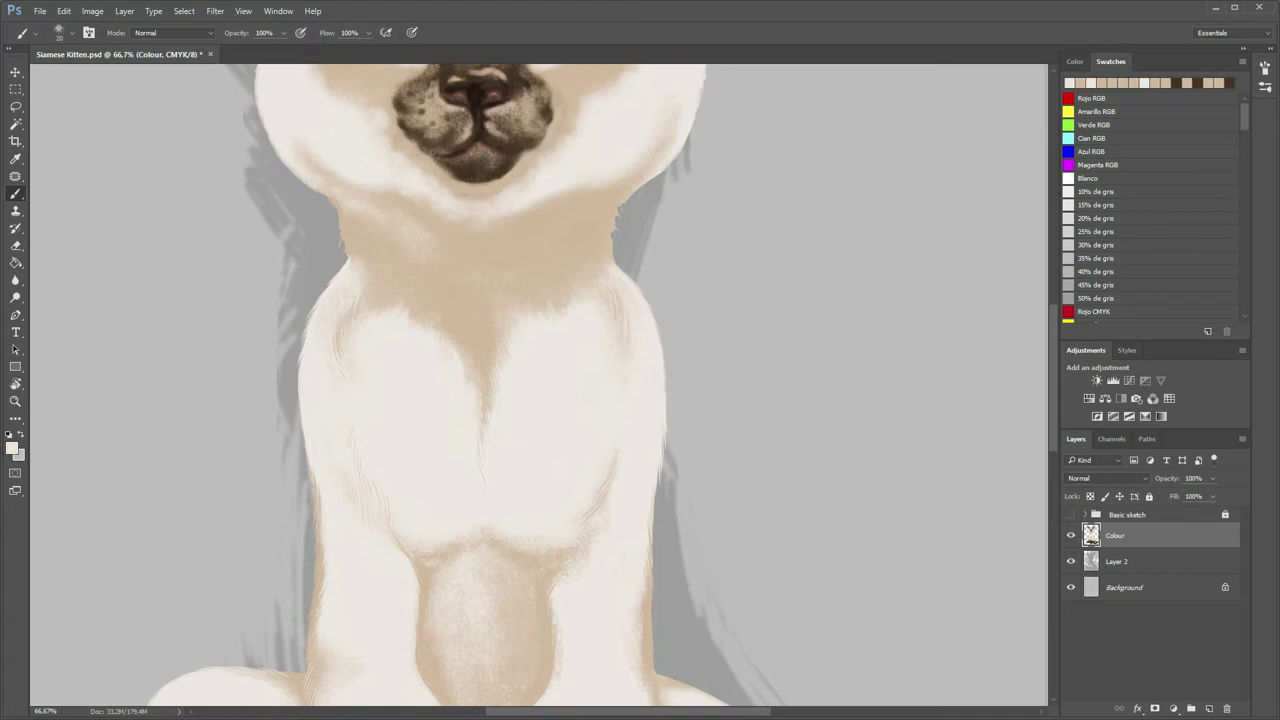
{"action": "scroll", "coordinate": [540, 385], "scroll_direction": "up", "scroll_amount": 3}
{"action": "key", "text": "e"}
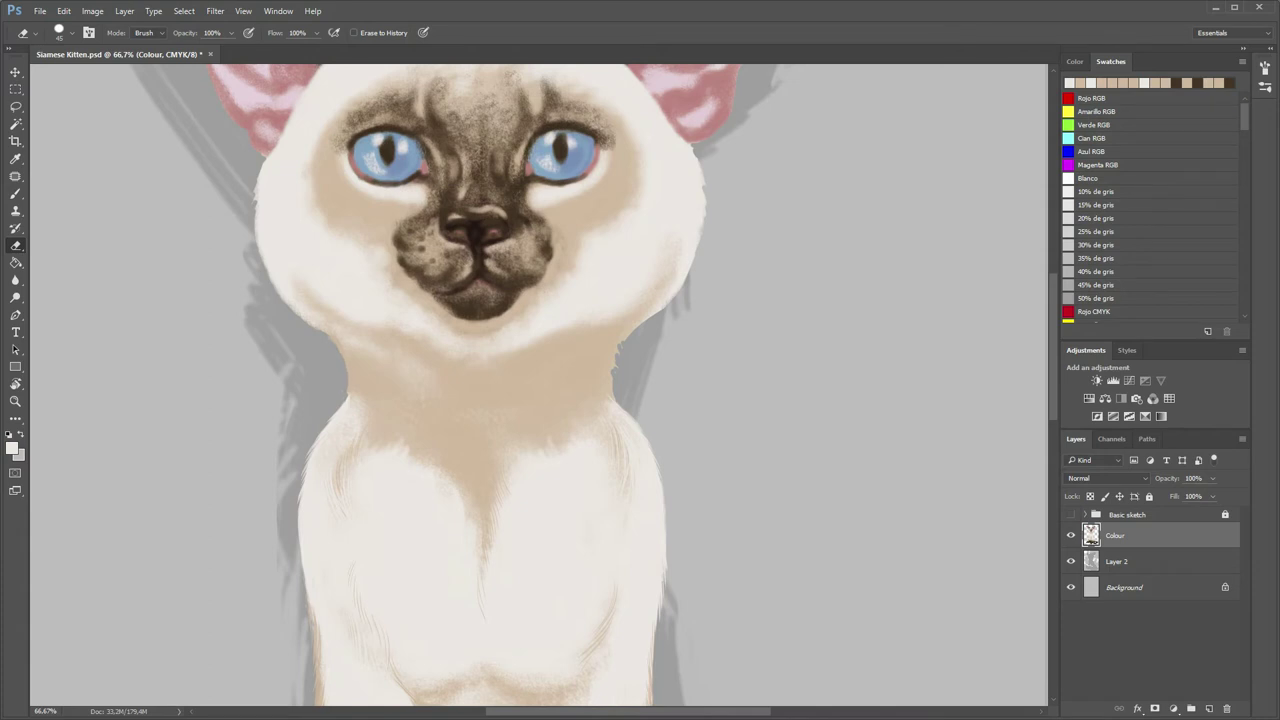
- Lighten both neck edges and paint near-white fur along the left cheek edge
{"action": "key", "text": "b"}
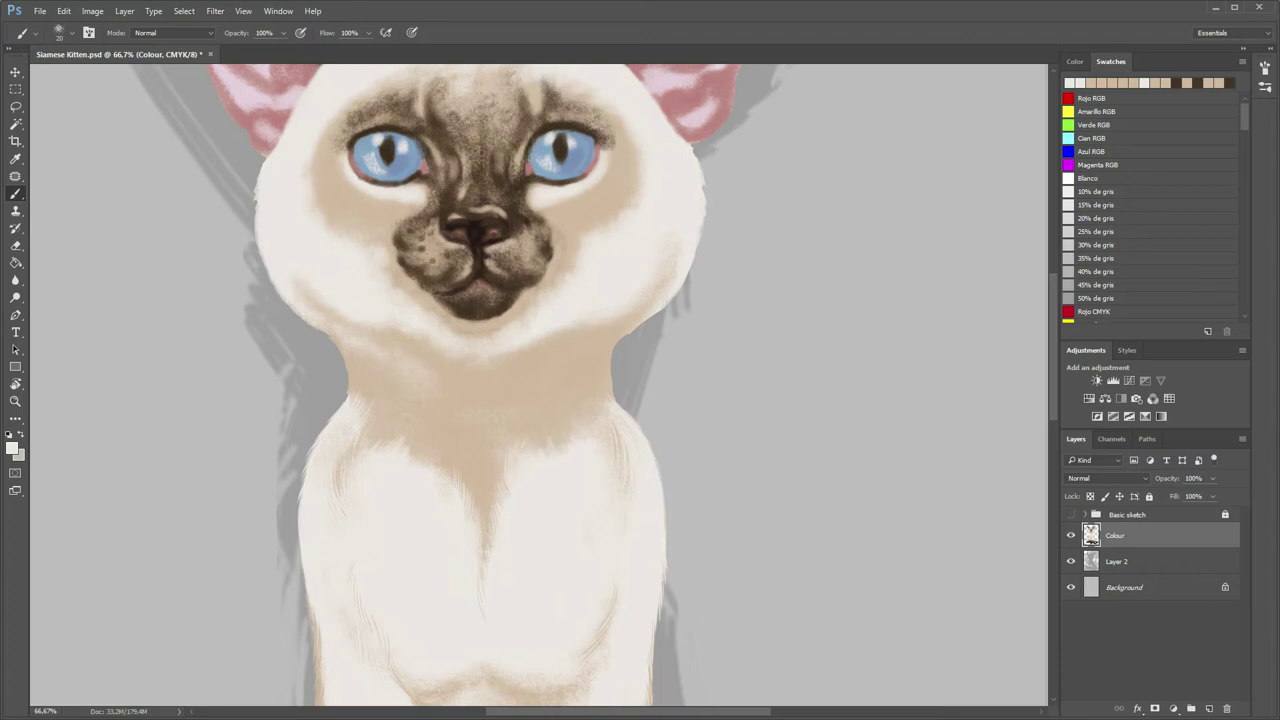
{"action": "left_click_drag", "start_coordinate": [346, 362], "coordinate": [346, 384]}
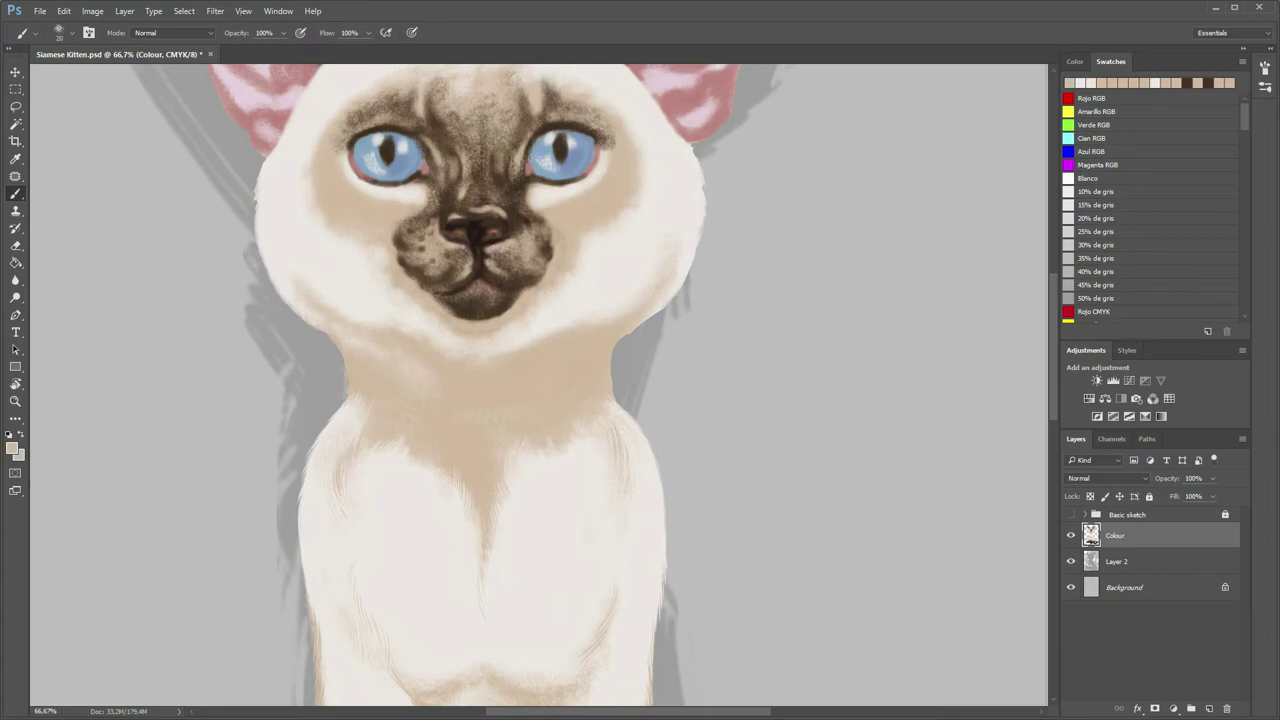
{"action": "left_click_drag", "start_coordinate": [614, 345], "coordinate": [615, 362]}
{"action": "key", "text": "z"}
{"action": "mouse_move", "coordinate": [471, 529]}
{"action": "left_mouse_down"}
{"action": "mouse_move", "coordinate": [400, 529]}
{"action": "mouse_move", "coordinate": [470, 529]}
{"action": "left_mouse_up"}
{"action": "key", "text": "b"}
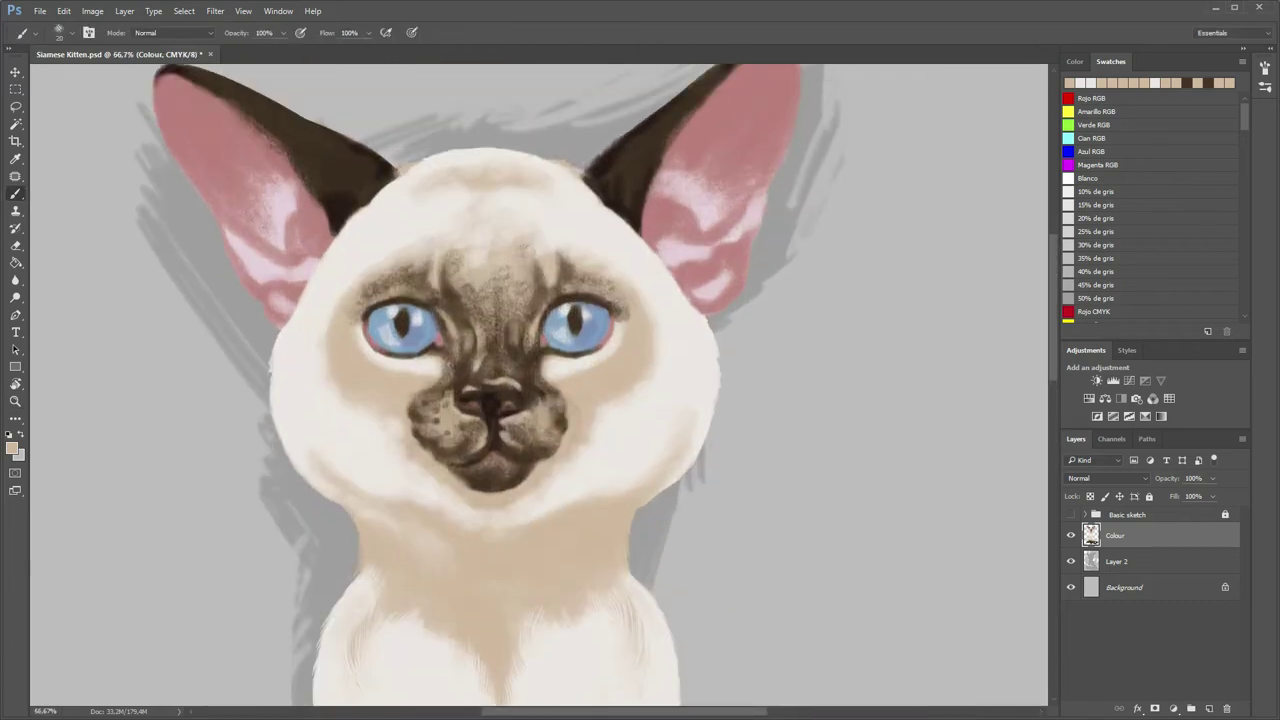
{"action": "left_click", "coordinate": [300, 330], "text": "alt"}
{"action": "left_click_drag", "start_coordinate": [294, 310], "coordinate": [268, 368]}
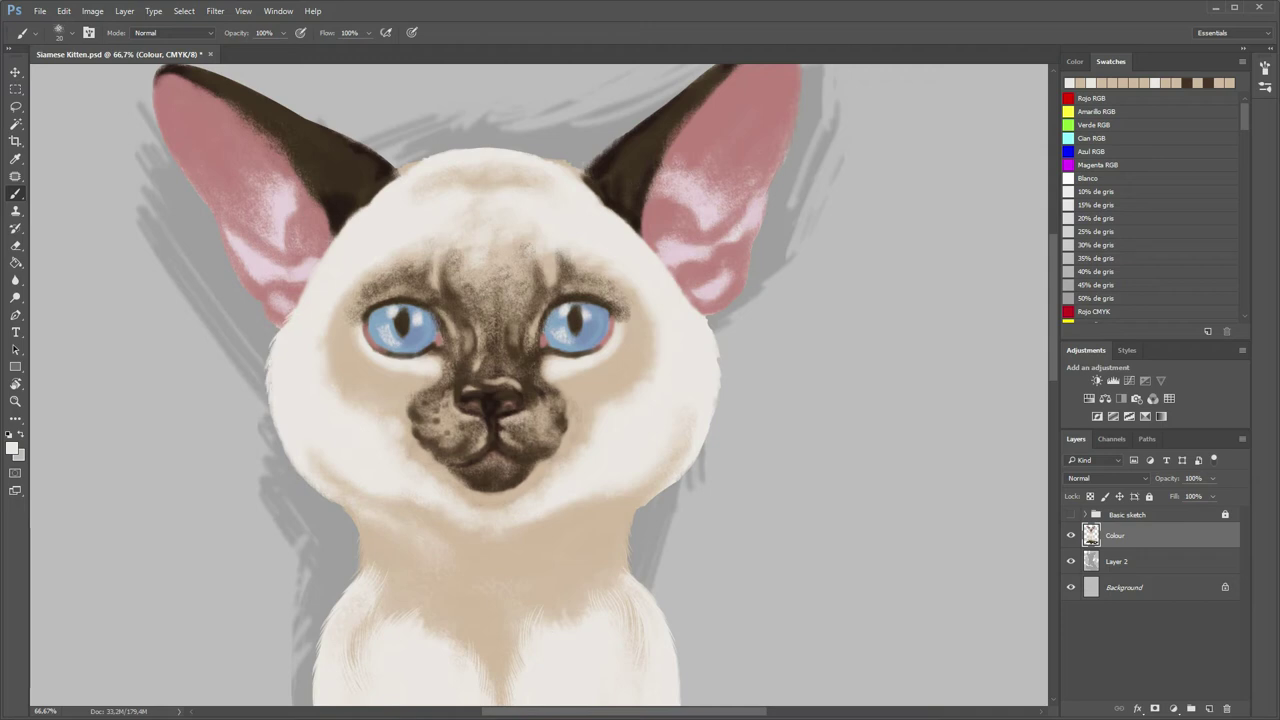
- Erase stray fur off the left cheek-and-jaw edge and the right cheek edge
{"action": "key", "text": "e"}
{"action": "left_click_drag", "start_coordinate": [288, 444], "coordinate": [356, 520]}
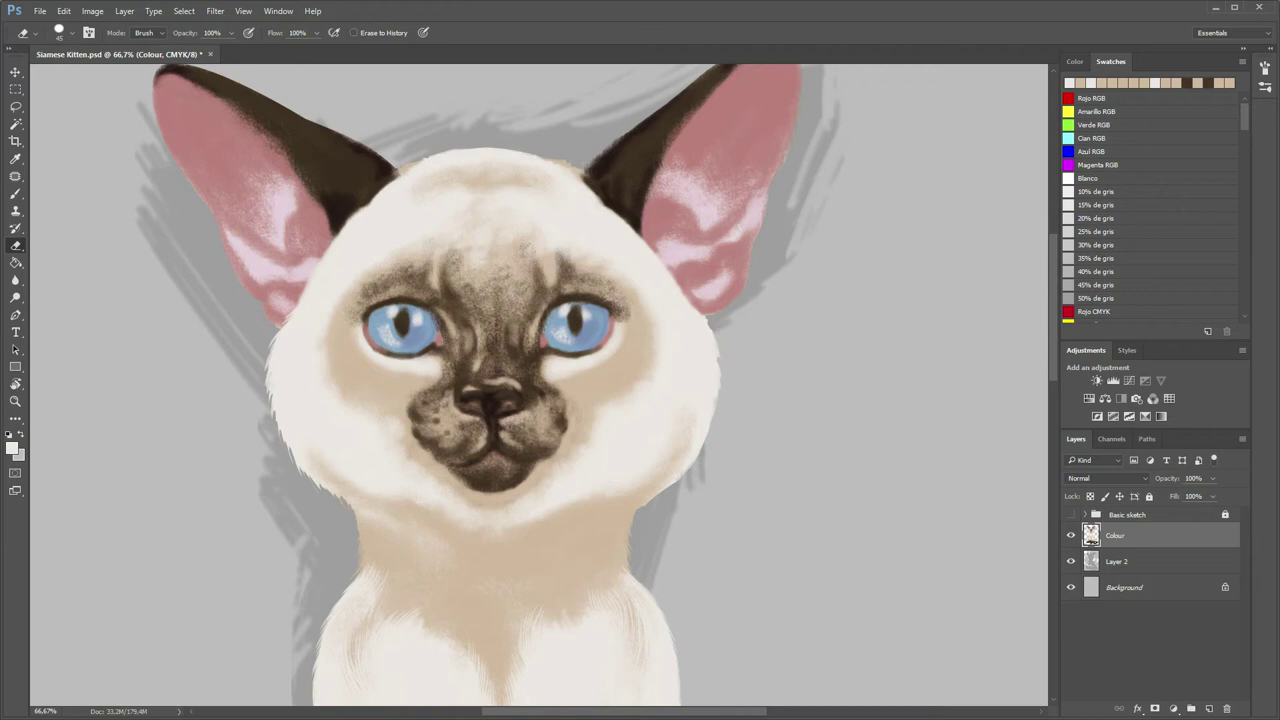
{"action": "mouse_move", "coordinate": [720, 382]}
{"action": "left_mouse_down"}
{"action": "mouse_move", "coordinate": [694, 460]}
{"action": "mouse_move", "coordinate": [644, 506]}
{"action": "left_mouse_up"}
- Paint fine dark hairs on both ear tips and slightly darken the right ear's outer edge
{"action": "key", "text": "b"}
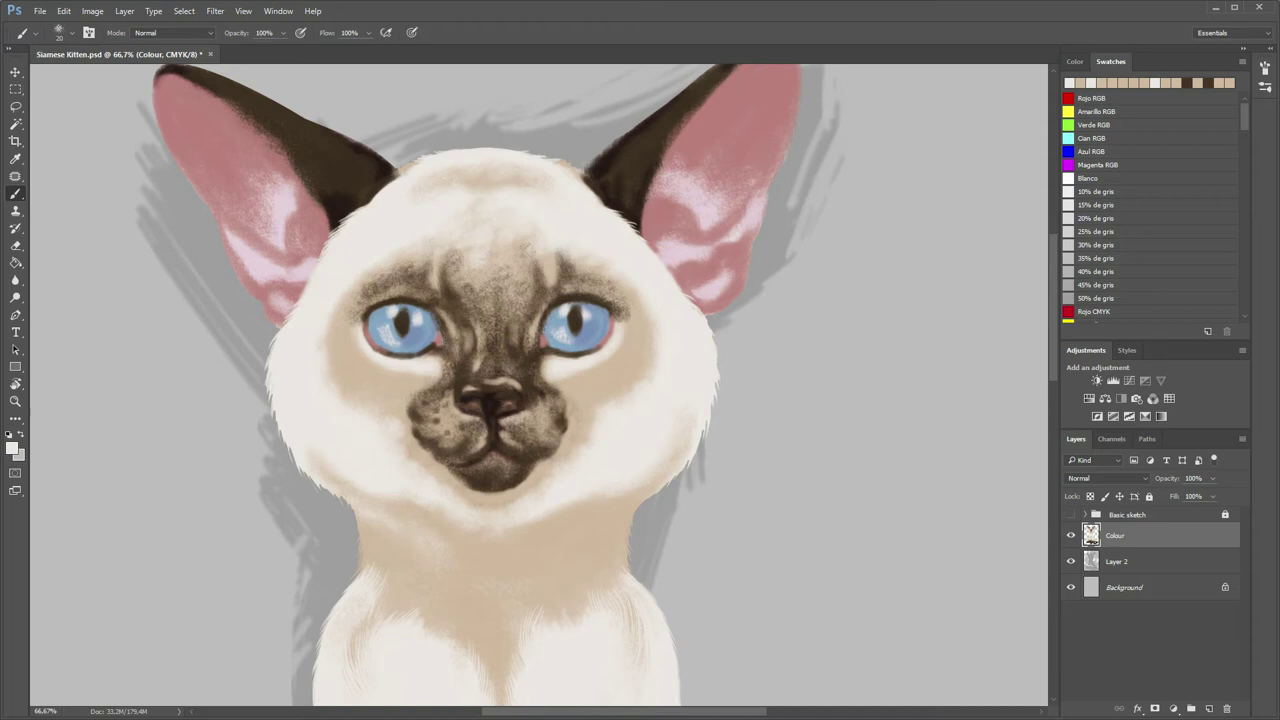
{"action": "scroll", "coordinate": [540, 386], "scroll_direction": "up", "scroll_amount": 3}
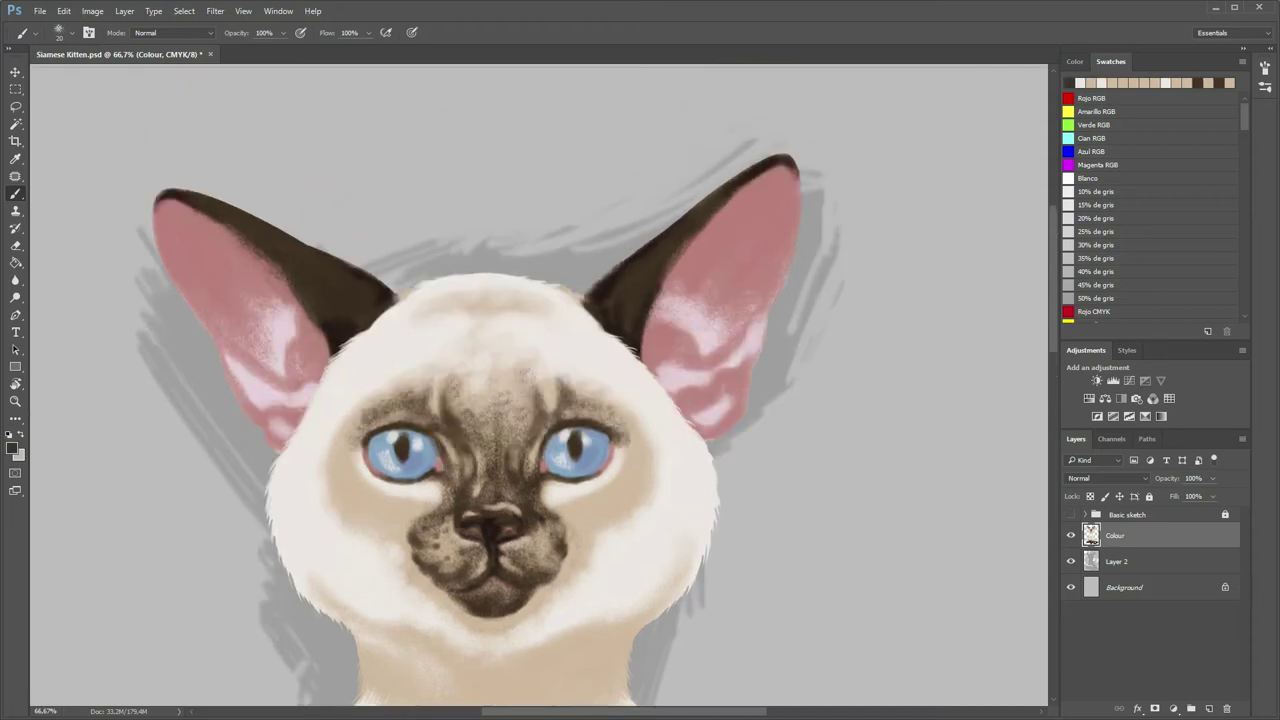
{"action": "left_click_drag", "start_coordinate": [778, 156], "coordinate": [794, 154]}
{"action": "left_click_drag", "start_coordinate": [154, 195], "coordinate": [164, 191]}
{"action": "left_click_drag", "start_coordinate": [300, 305], "coordinate": [312, 320]}
{"action": "left_click_drag", "start_coordinate": [168, 190], "coordinate": [192, 187]}
{"action": "left_click", "coordinate": [738, 192]}
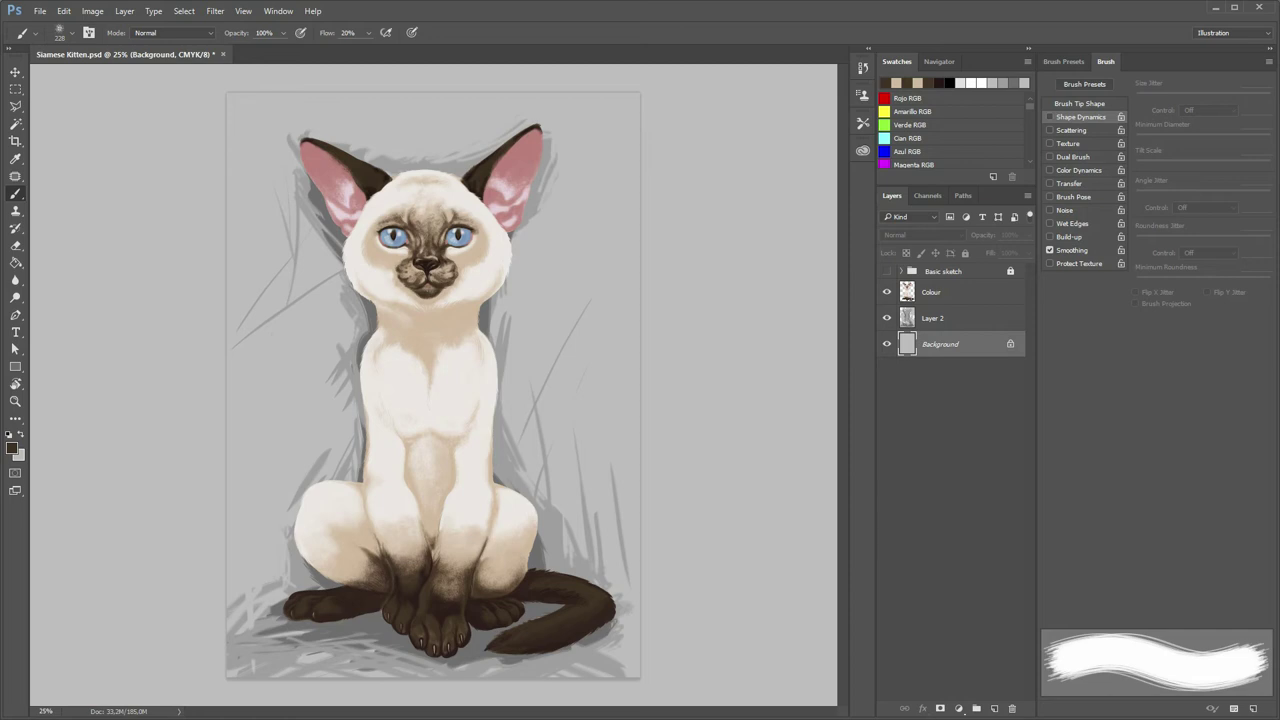
- Duplicate the Background layer to create Background copy
{"action": "right_click", "coordinate": [966, 342]}
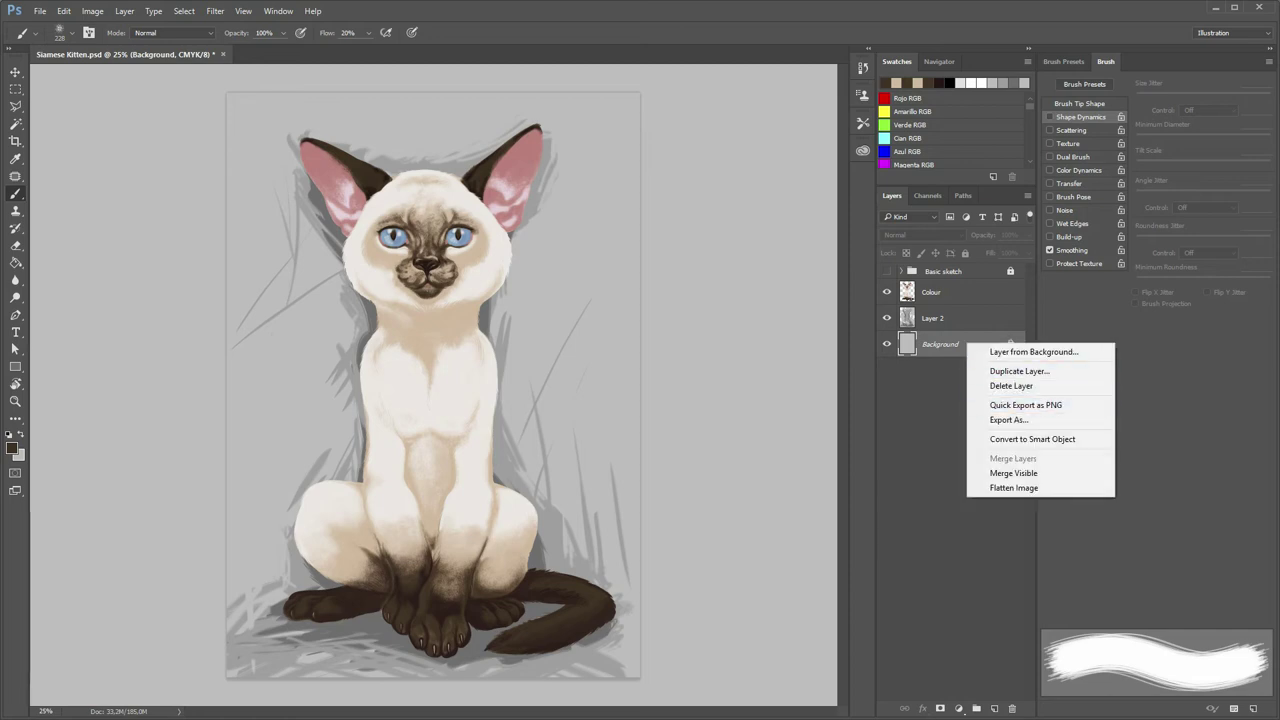
{"action": "left_click", "coordinate": [1010, 371]}
{"action": "key", "text": "Return"}
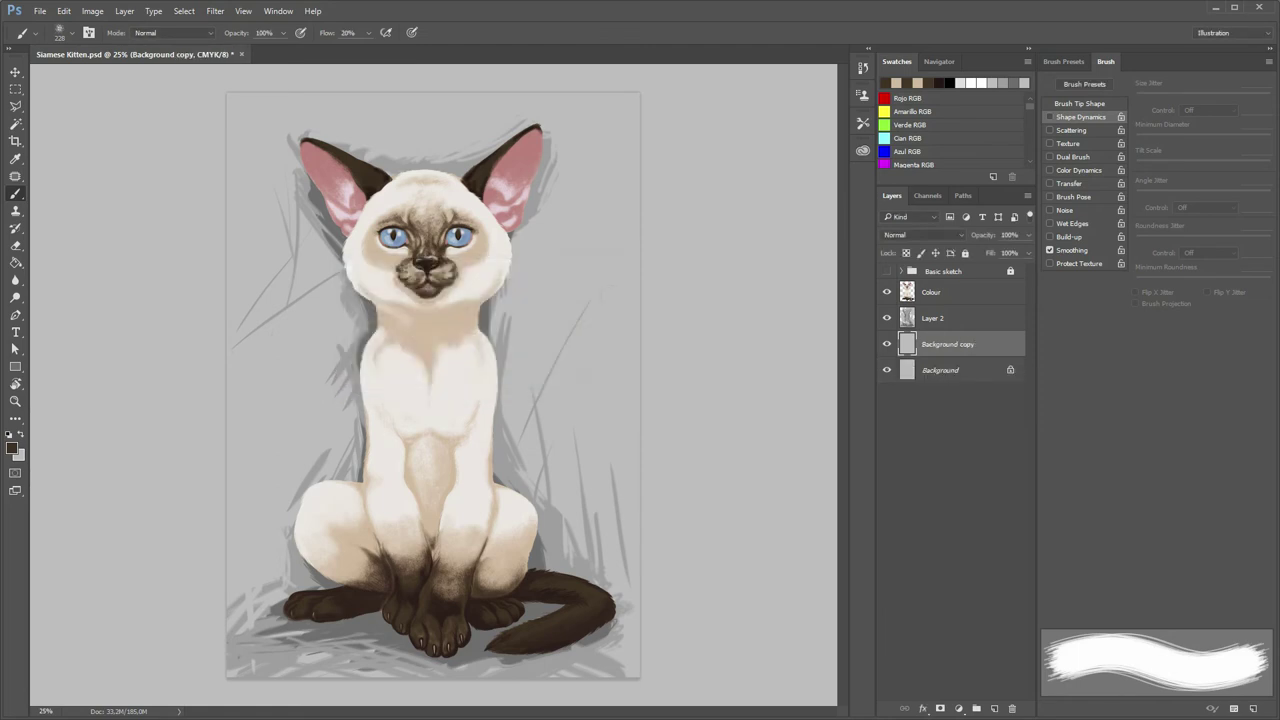
- Group Layer 2 with Background copy and rename the group 'Background'
{"action": "left_click", "coordinate": [955, 480]}
{"action": "left_click", "coordinate": [940, 370]}
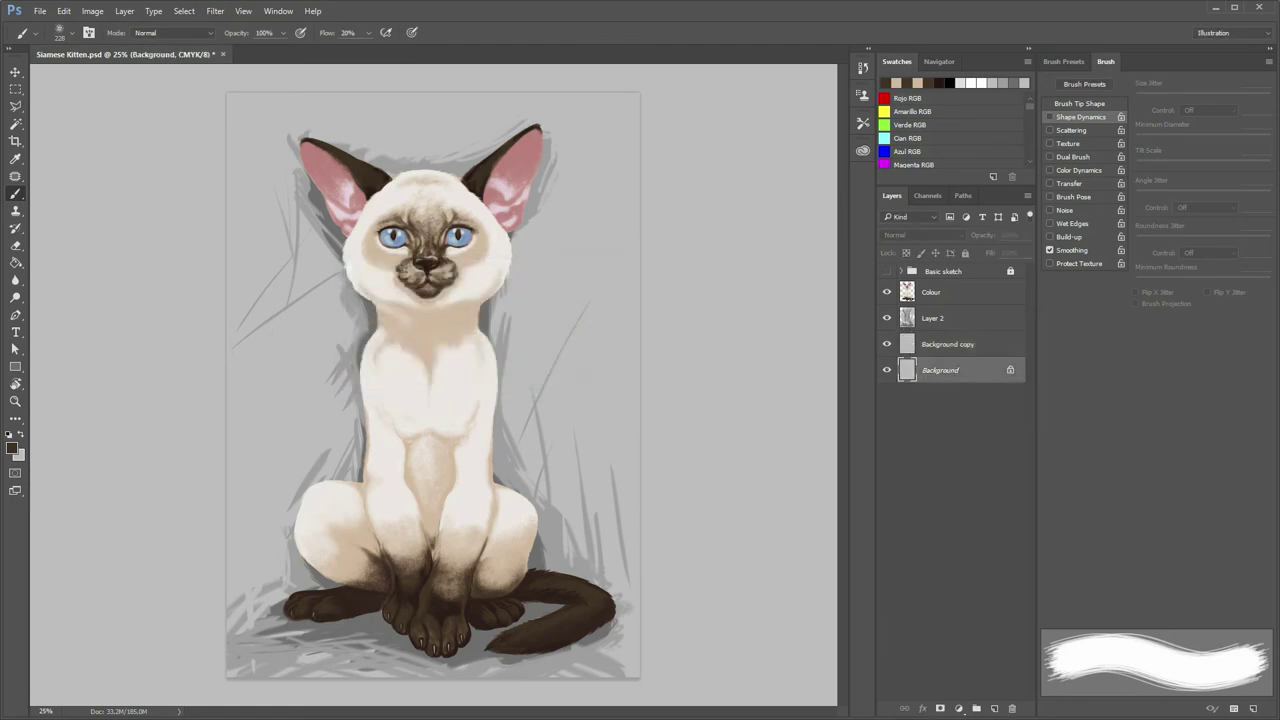
{"action": "left_click", "coordinate": [947, 344]}
{"action": "left_click", "coordinate": [933, 318]}
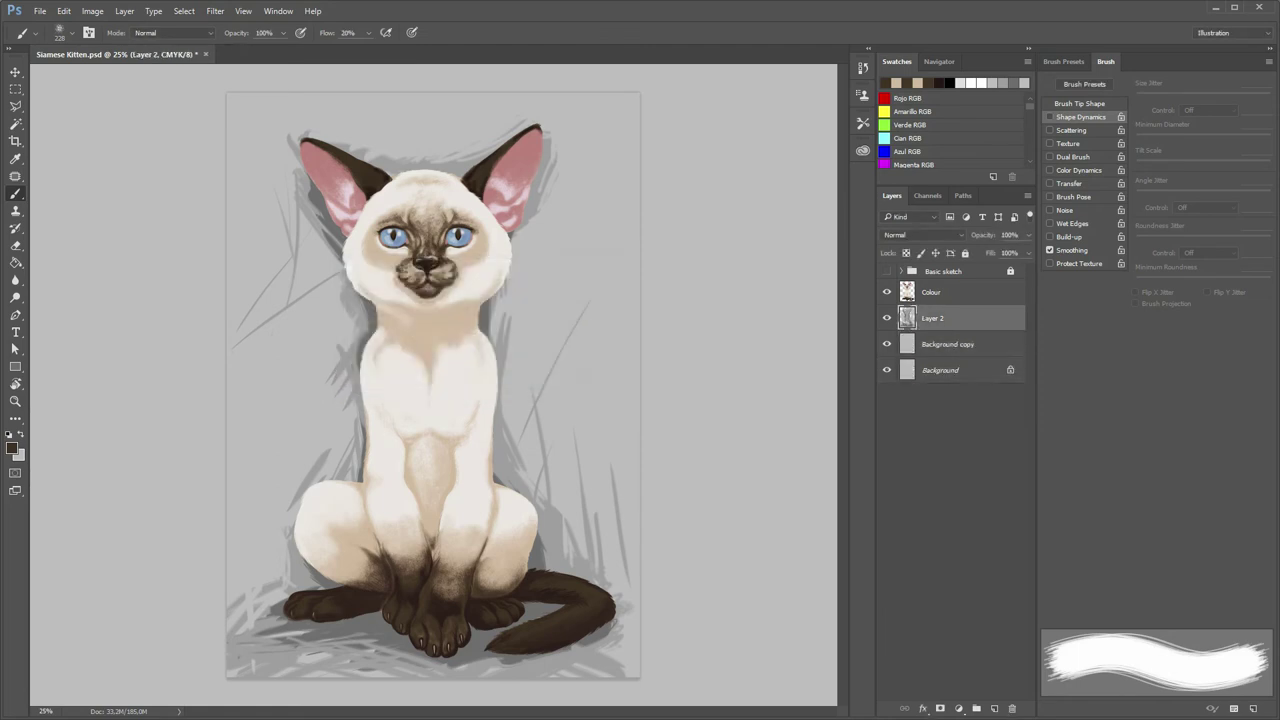
{"action": "left_click", "coordinate": [943, 344]}
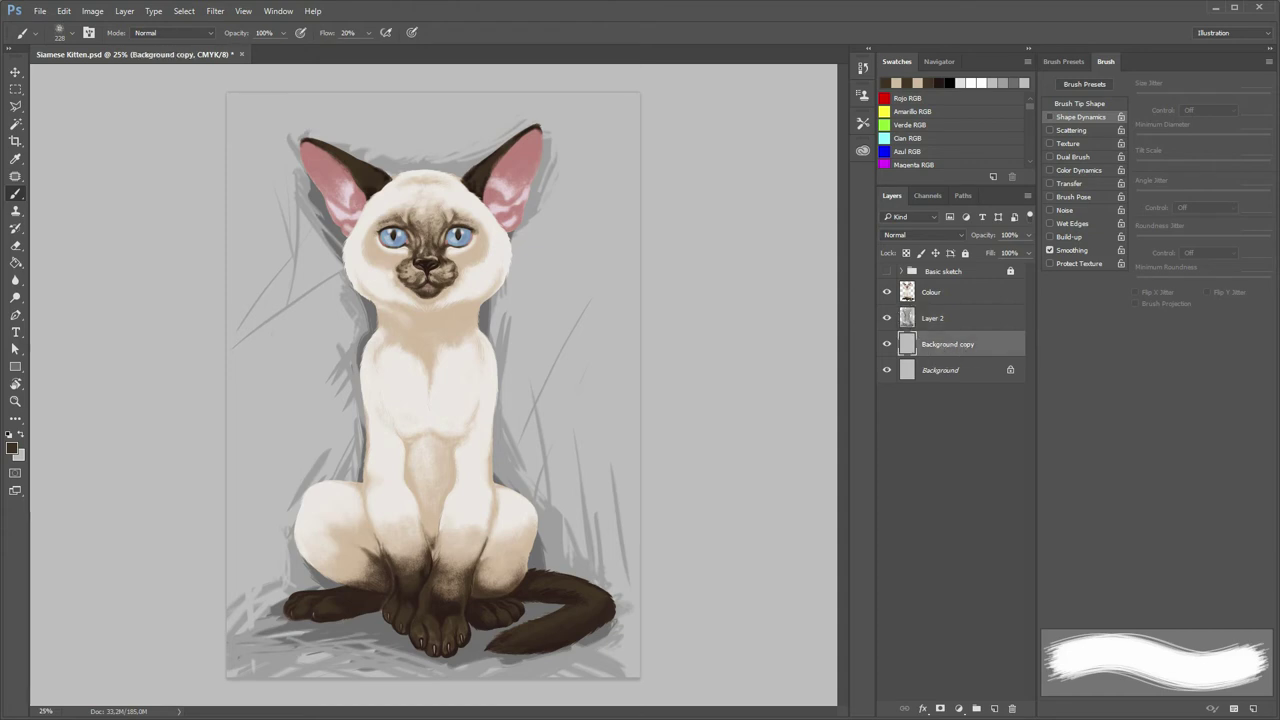
{"action": "left_click", "coordinate": [933, 318], "text": "shift"}
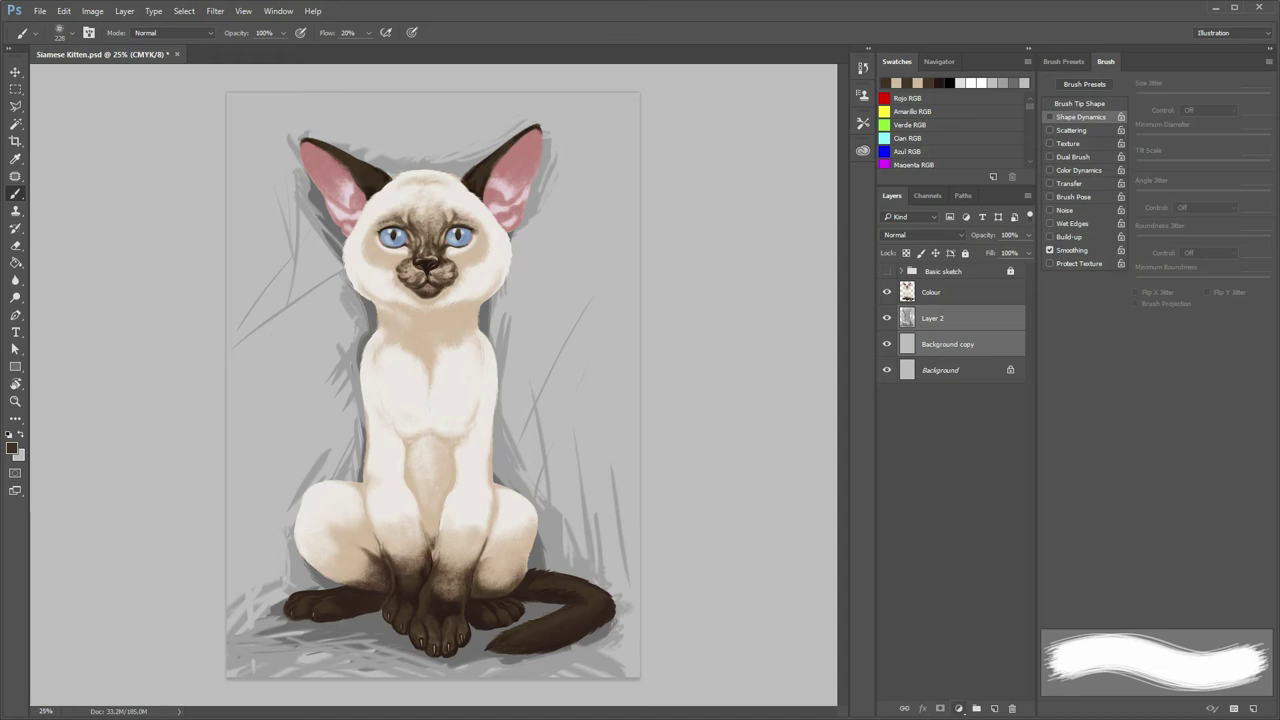
{"action": "key", "text": "ctrl+g"}
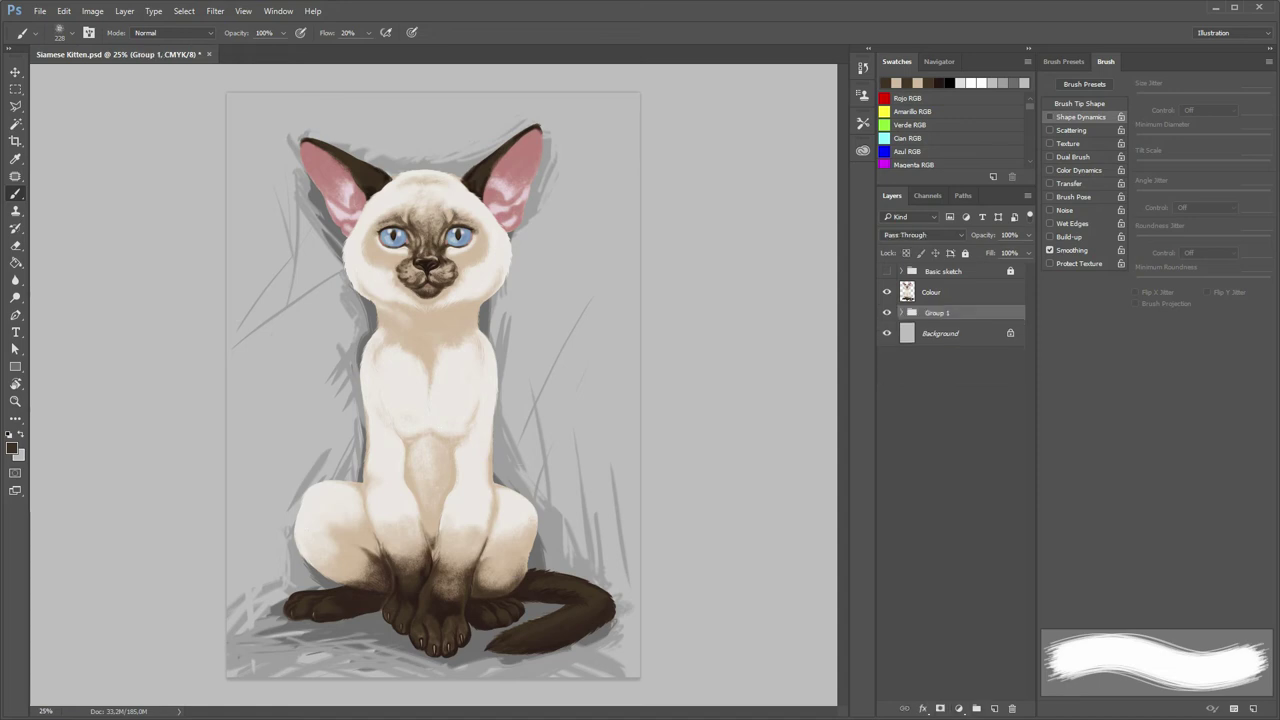
{"action": "double_click", "coordinate": [937, 312]}
{"action": "type", "text": "Background"}
{"action": "key", "text": "Return"}
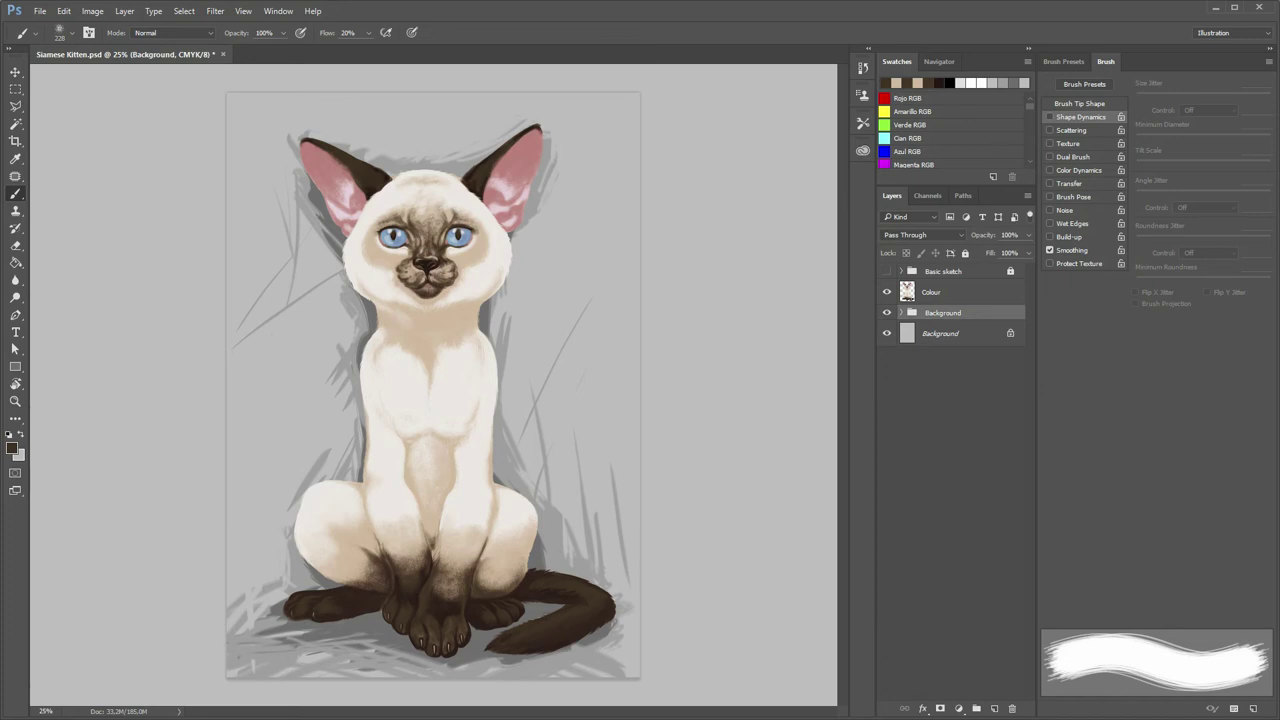
- Expand the Background group and select Layer 2 inside it
{"action": "left_click", "coordinate": [958, 708]}
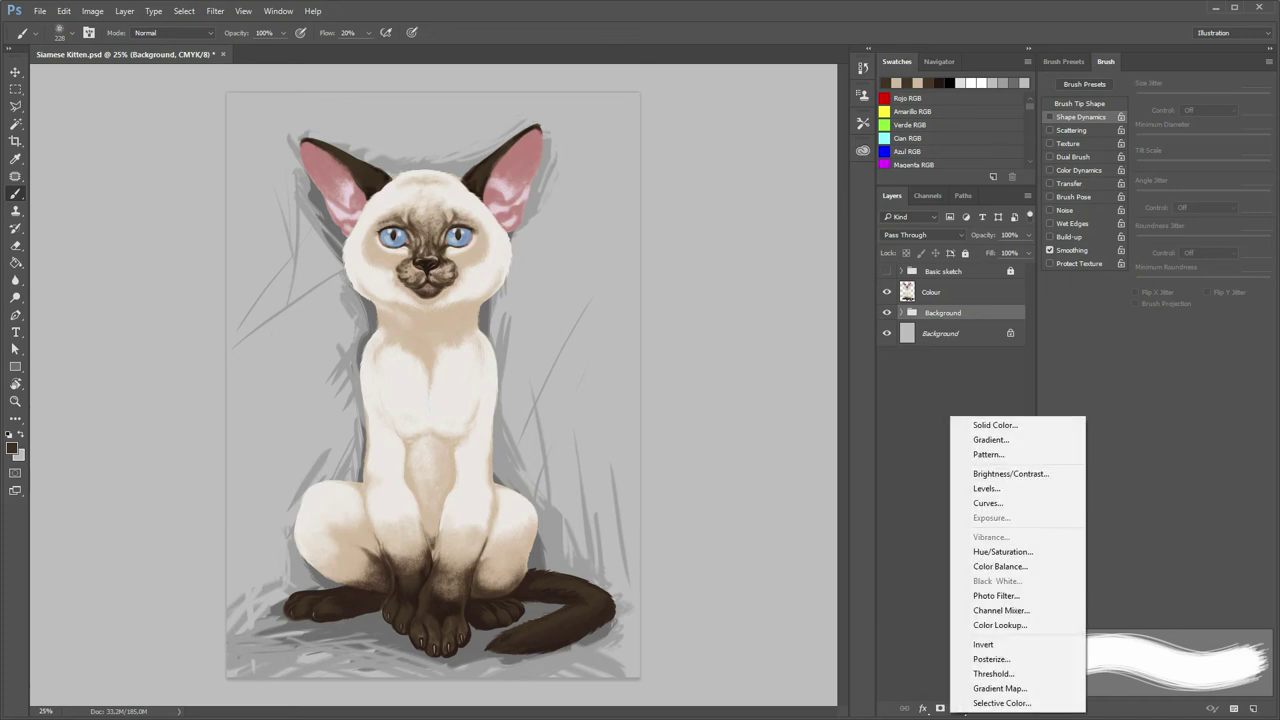
{"action": "key", "text": "Escape"}
{"action": "left_click", "coordinate": [950, 430]}
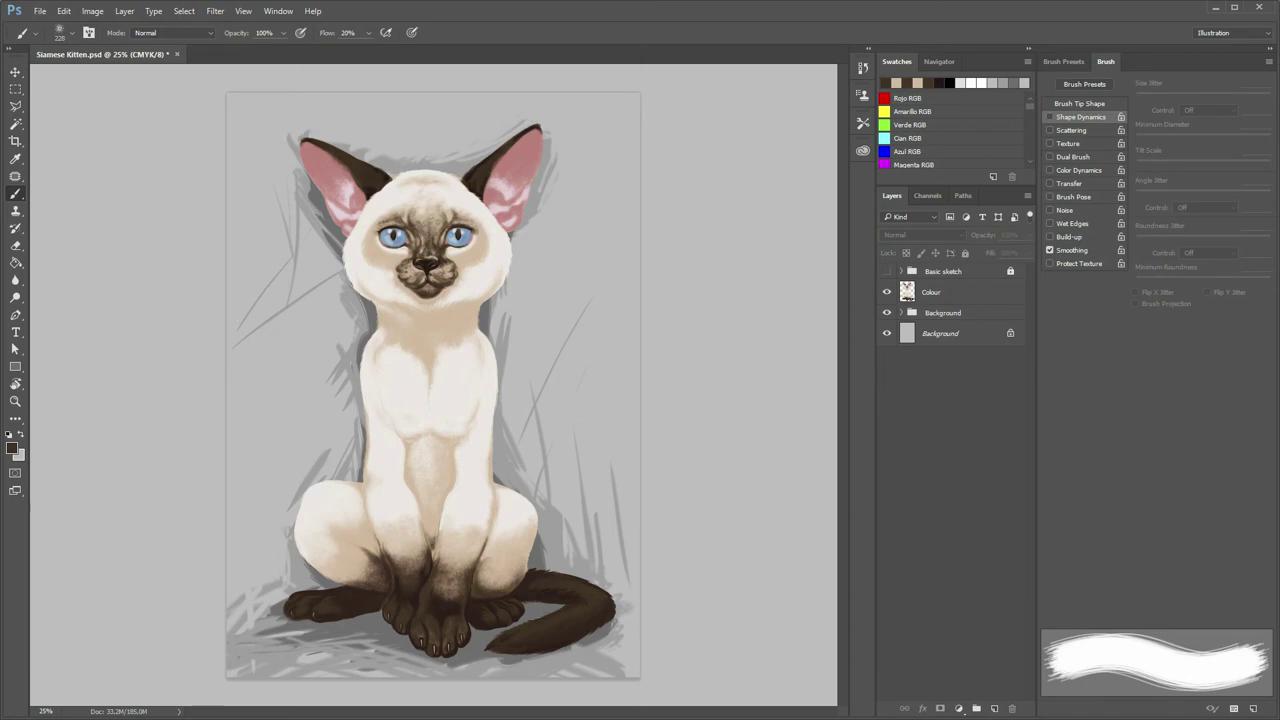
{"action": "left_click", "coordinate": [901, 312]}
{"action": "left_click", "coordinate": [955, 333]}
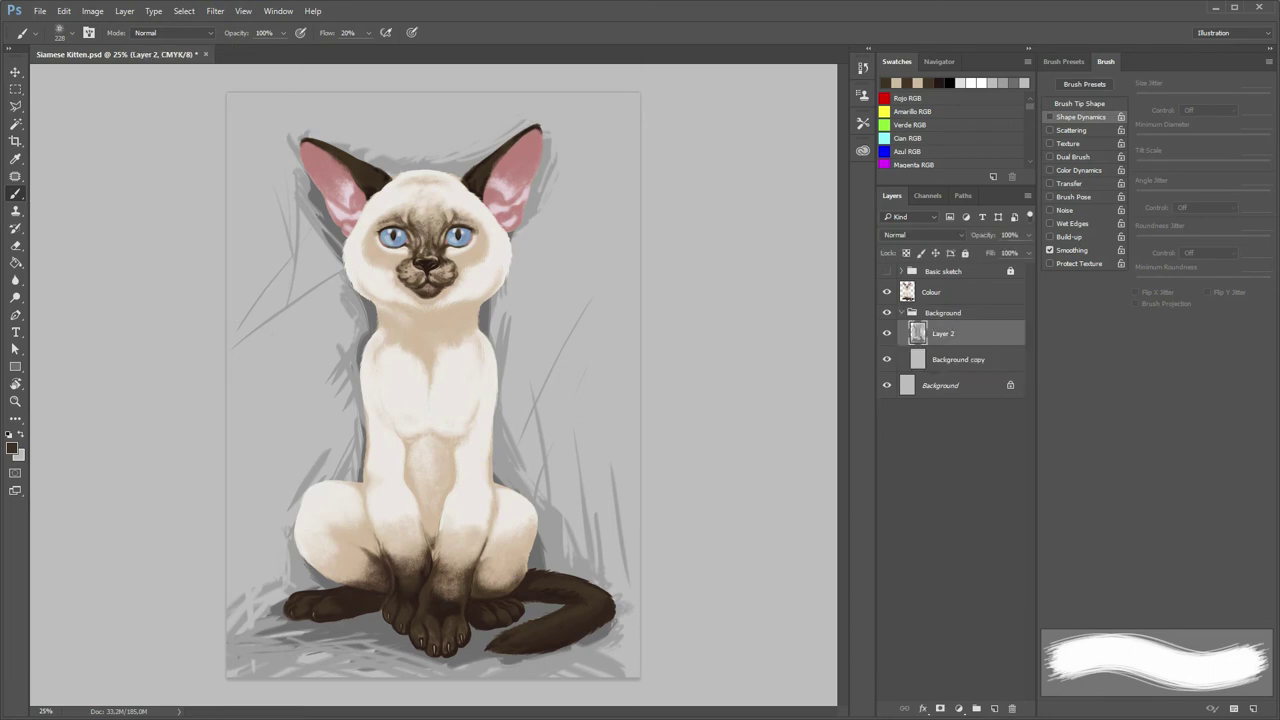
- Add a Solid Color fill layer in dark navy #0b2a42 above Layer 2
{"action": "left_click", "coordinate": [959, 708]}
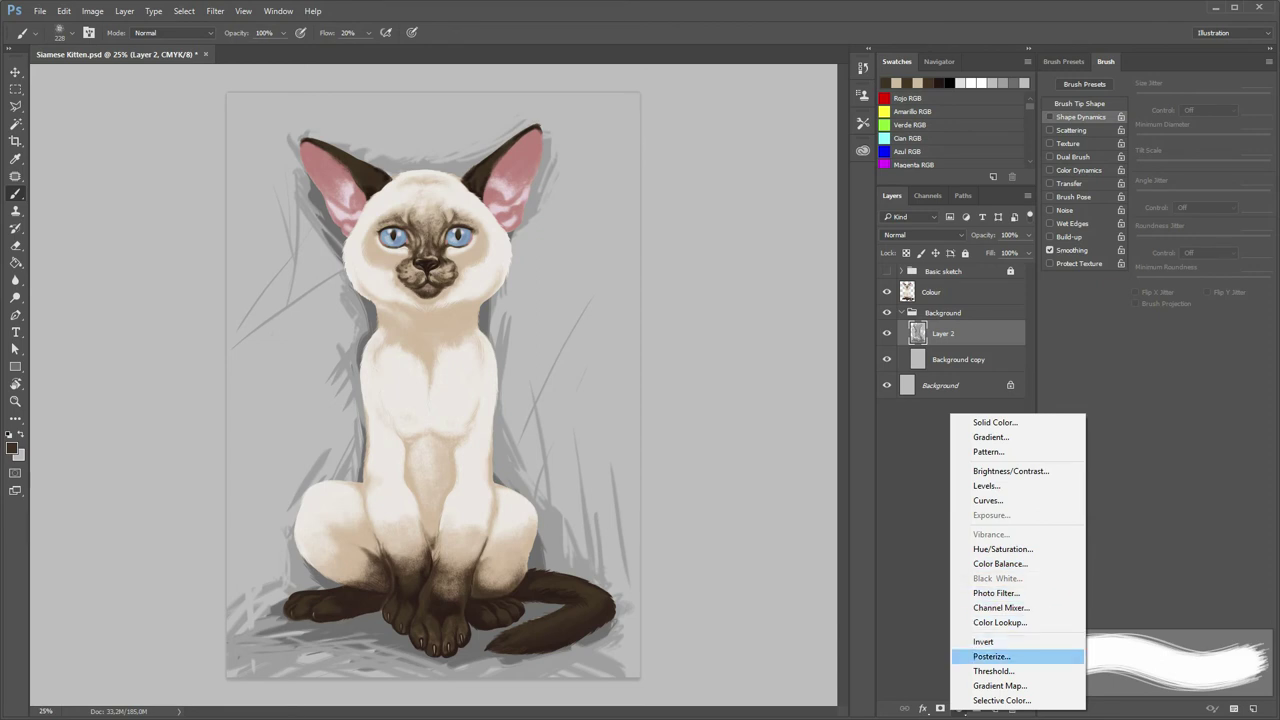
{"action": "left_click", "coordinate": [1015, 422]}
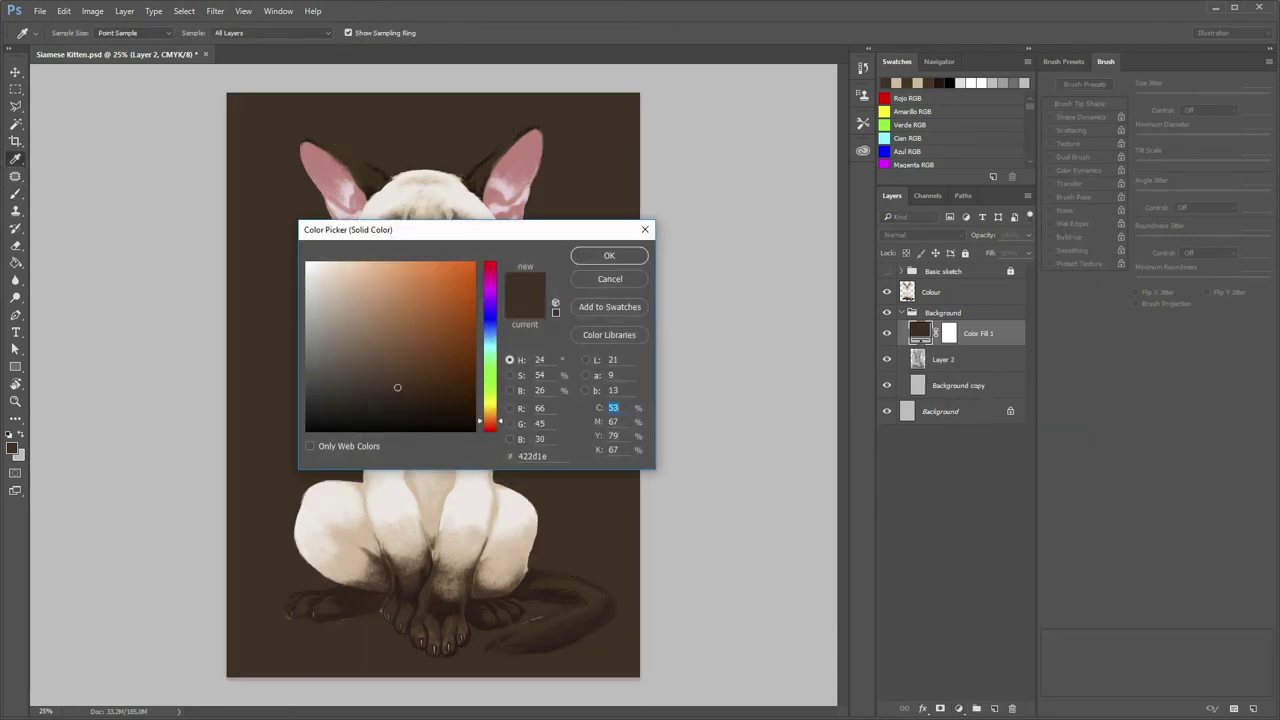
{"action": "left_click_drag", "start_coordinate": [420, 229], "coordinate": [719, 224]}
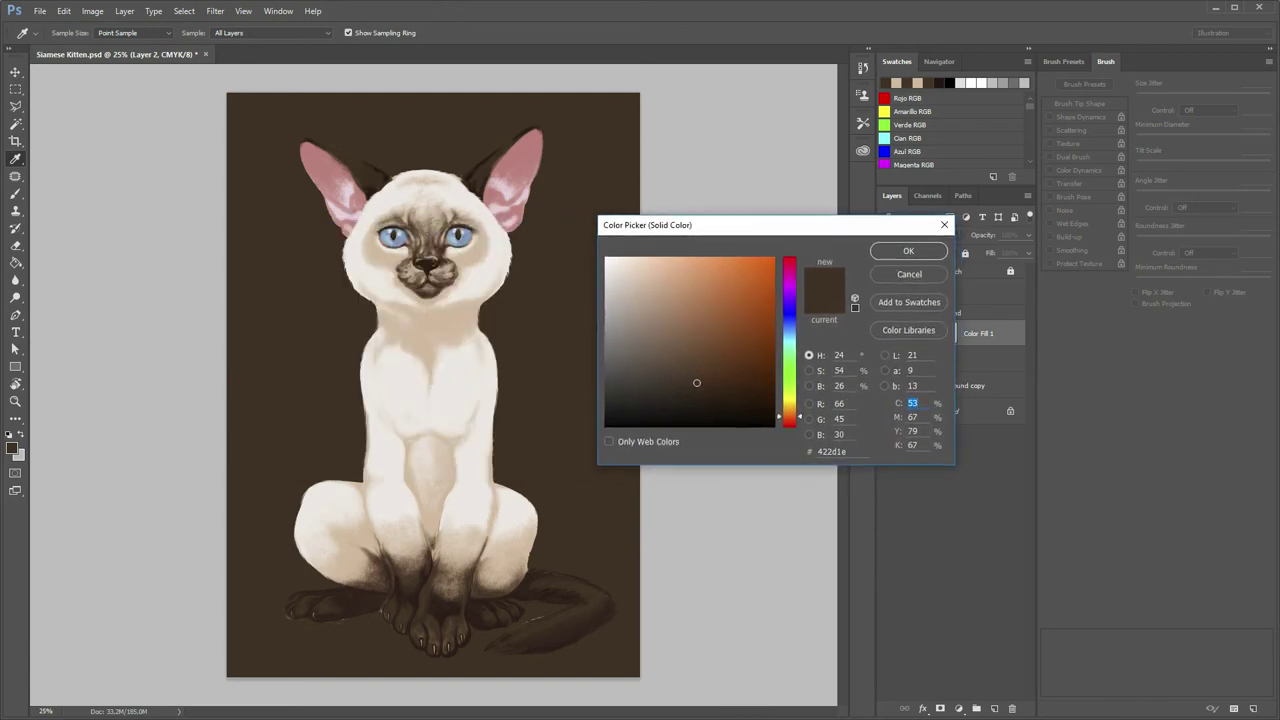
{"action": "mouse_move", "coordinate": [696, 382]}
{"action": "left_mouse_down"}
{"action": "mouse_move", "coordinate": [737, 331]}
{"action": "mouse_move", "coordinate": [745, 382]}
{"action": "mouse_move", "coordinate": [789, 395]}
{"action": "mouse_move", "coordinate": [789, 334]}
{"action": "left_mouse_up"}
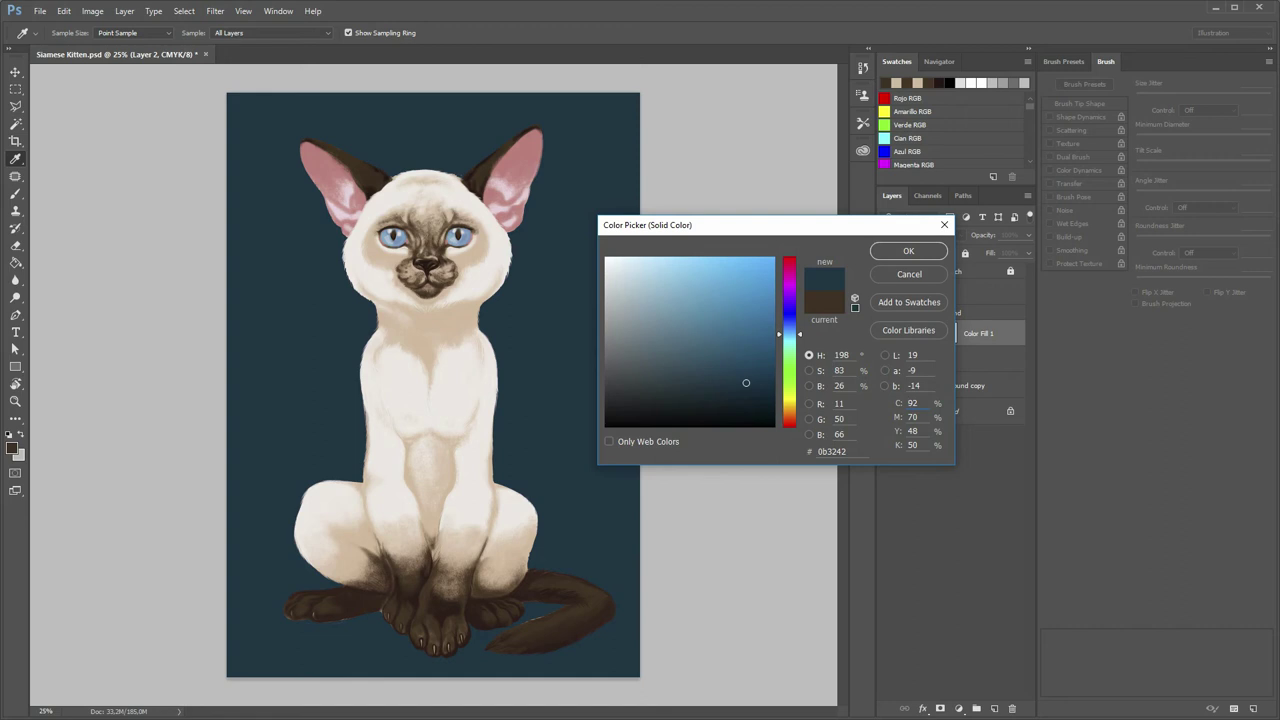
{"action": "left_click_drag", "start_coordinate": [789, 334], "coordinate": [789, 330]}
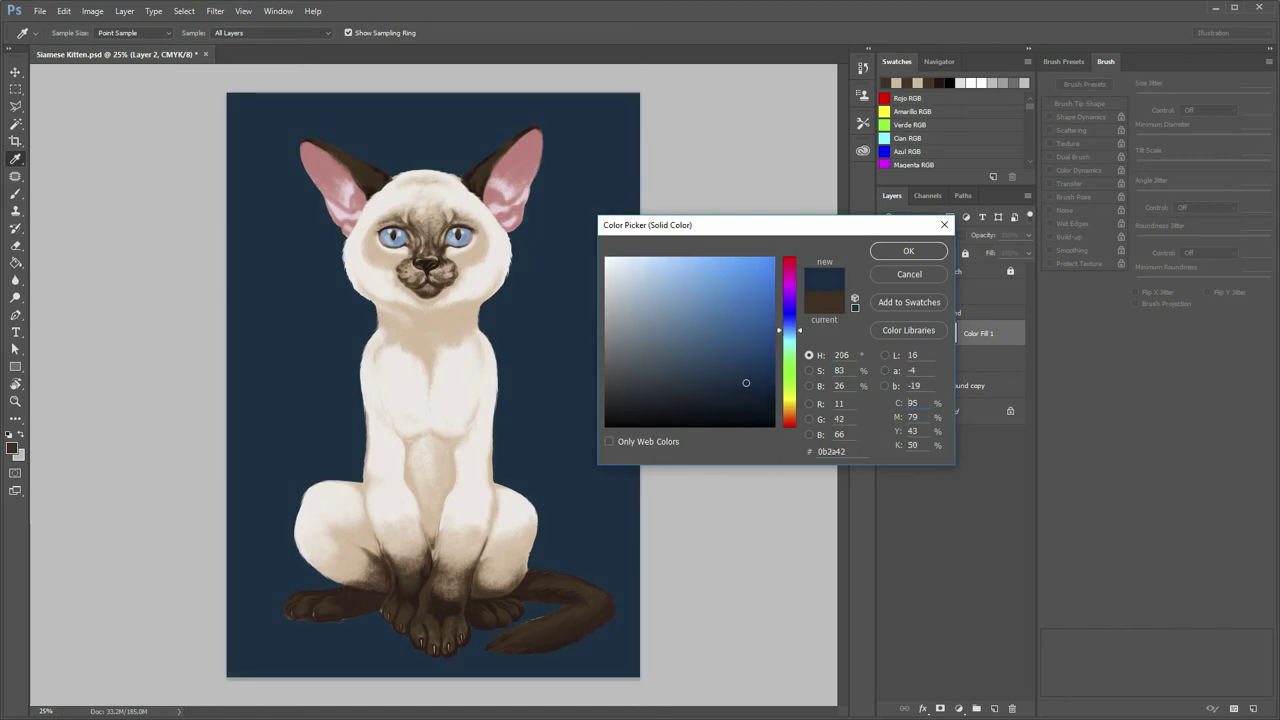
{"action": "key", "text": "Return"}
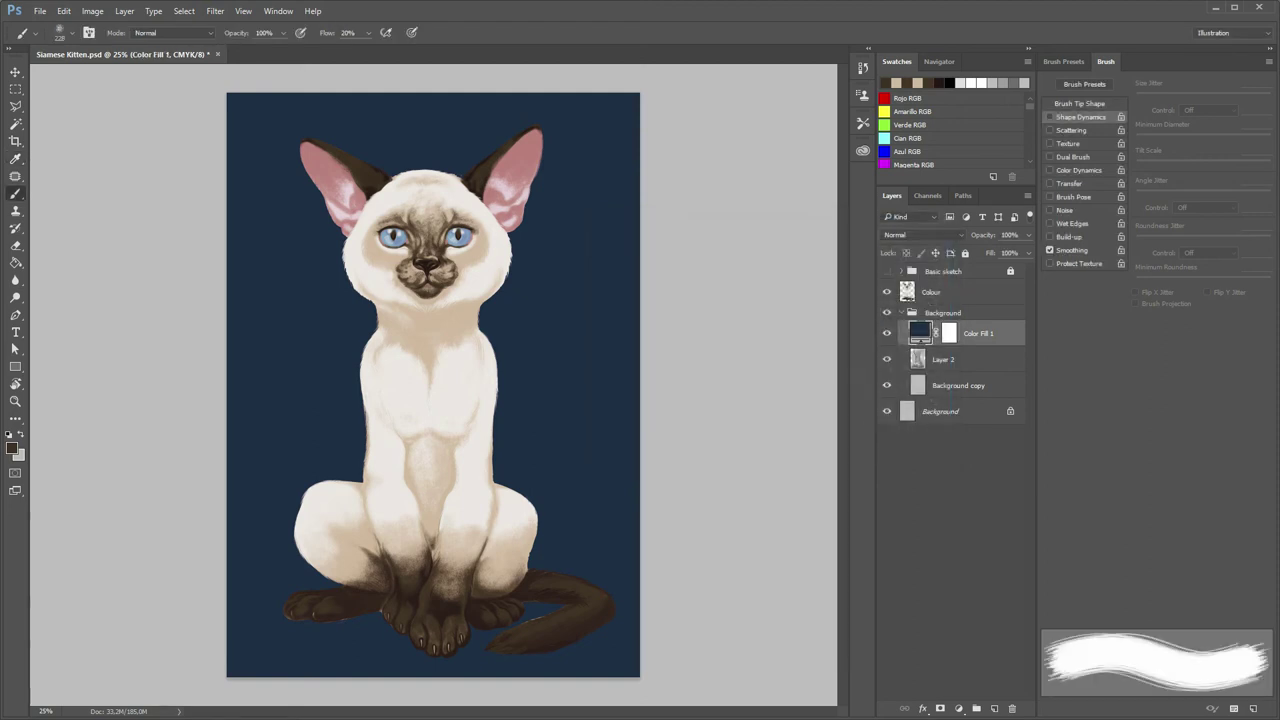
- Cycle the fill layer's blend modes through Multiply to Hard Light and settle on Soft Light
{"action": "left_click", "coordinate": [922, 234]}
{"action": "left_click", "coordinate": [905, 250]}
{"action": "left_click", "coordinate": [922, 234]}
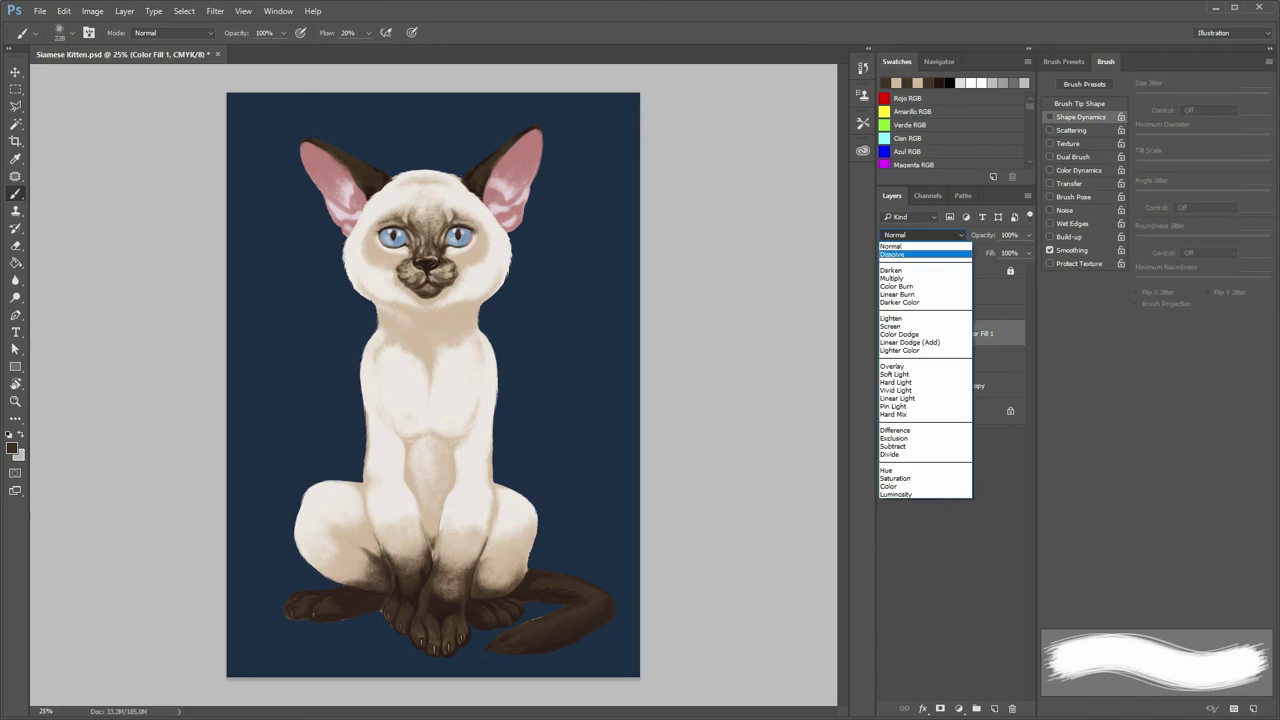
{"action": "key", "text": "Down"}
{"action": "key", "text": "Down"}
{"action": "key", "text": "Return"}
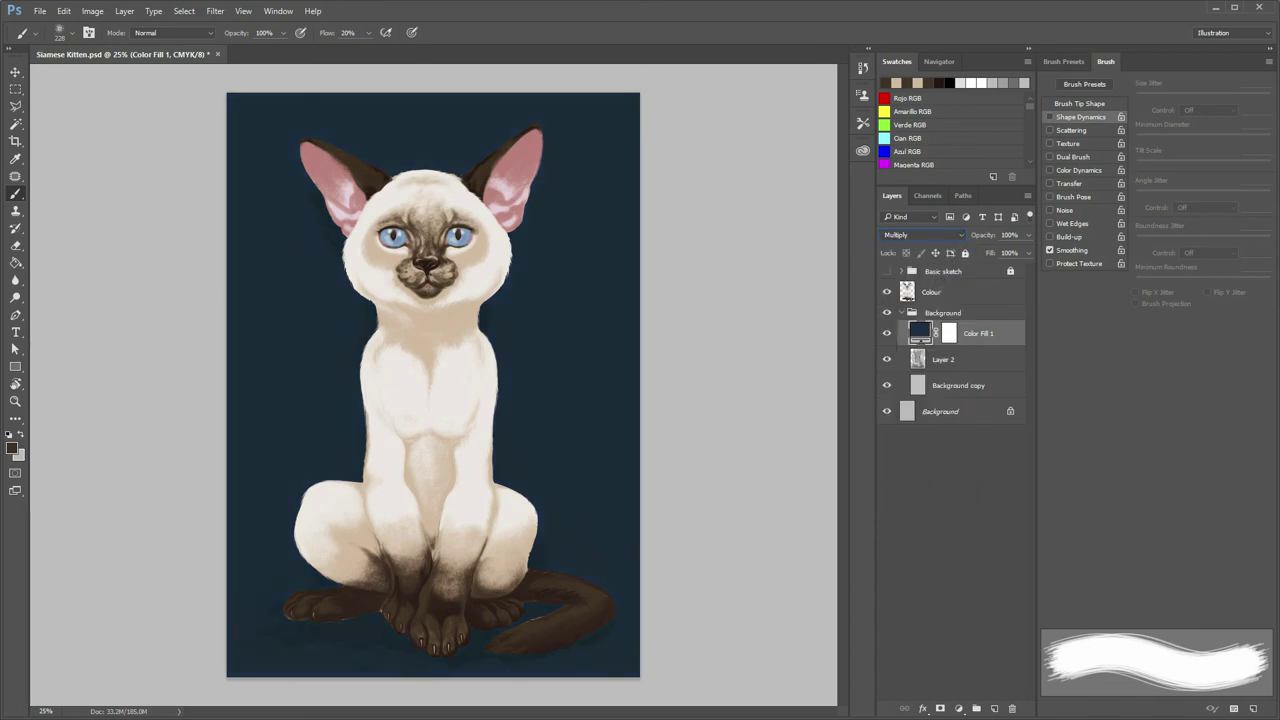
{"action": "key", "text": "Down"}
{"action": "key", "text": "Down"}
{"action": "key", "text": "Down"}
{"action": "key", "text": "Down"}
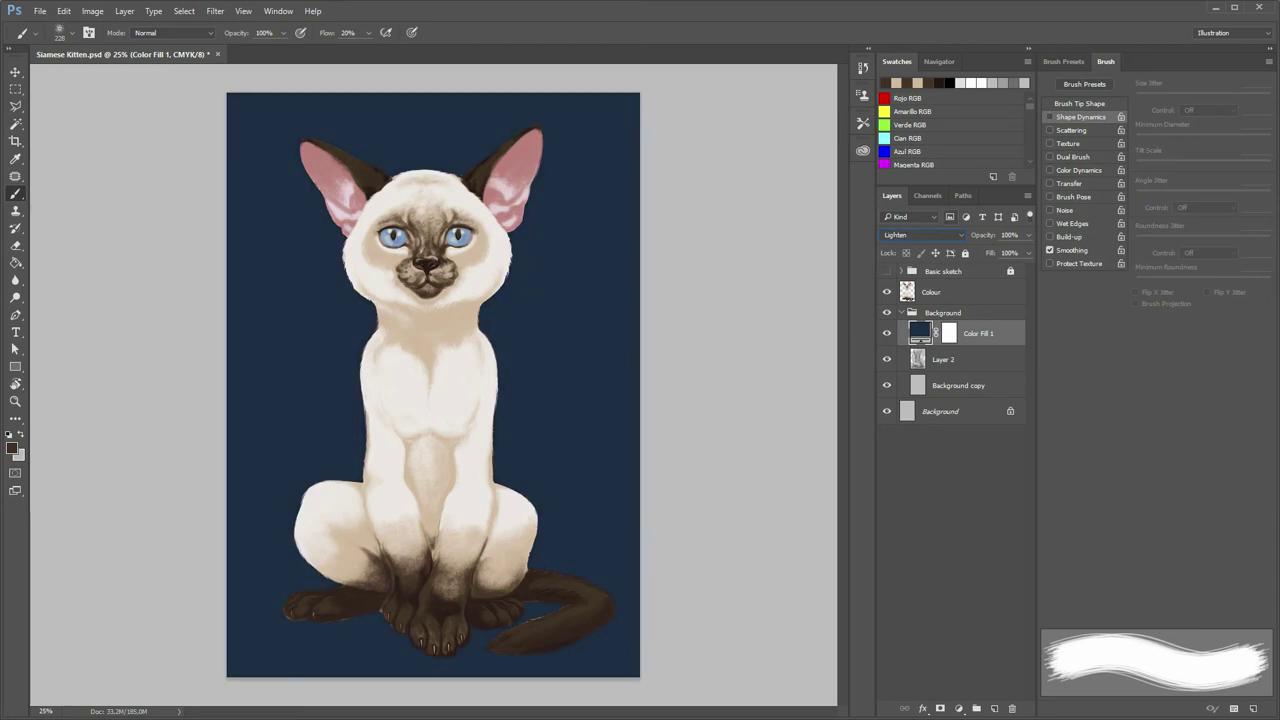
{"action": "key", "text": "Down"}
{"action": "key", "text": "Down"}
{"action": "key", "text": "Down"}
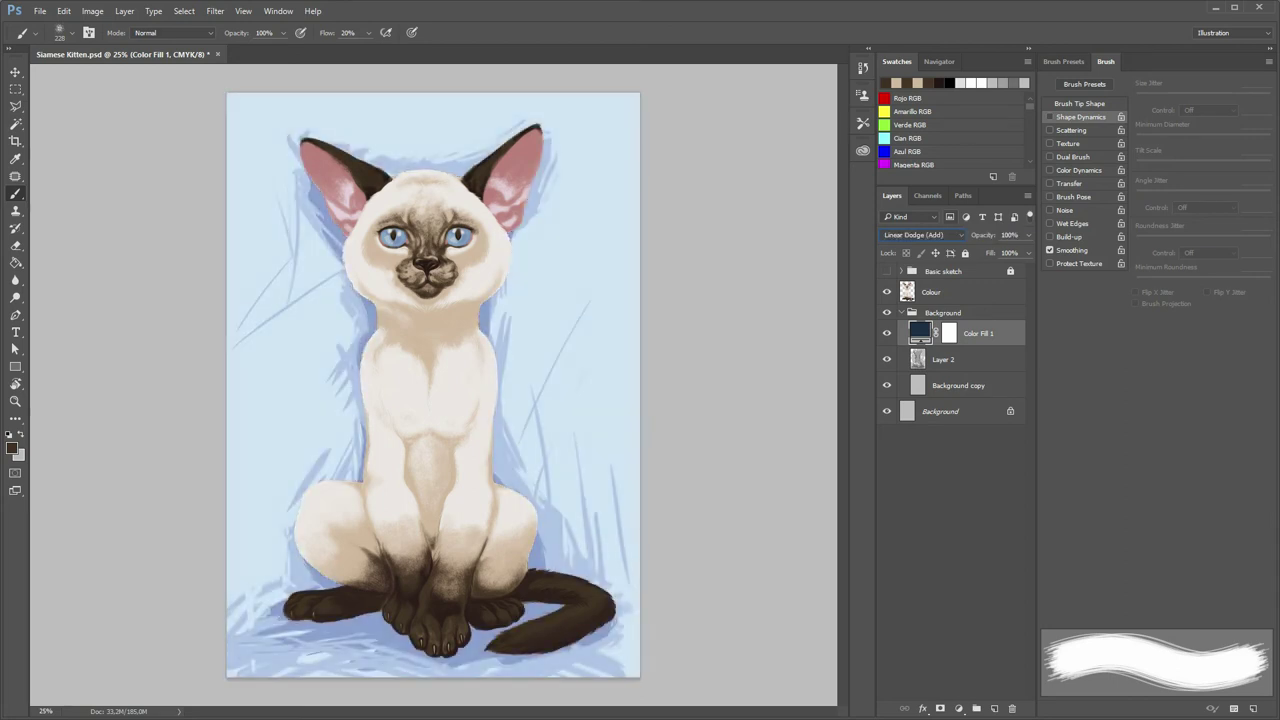
{"action": "key", "text": "Down"}
{"action": "key", "text": "Down"}
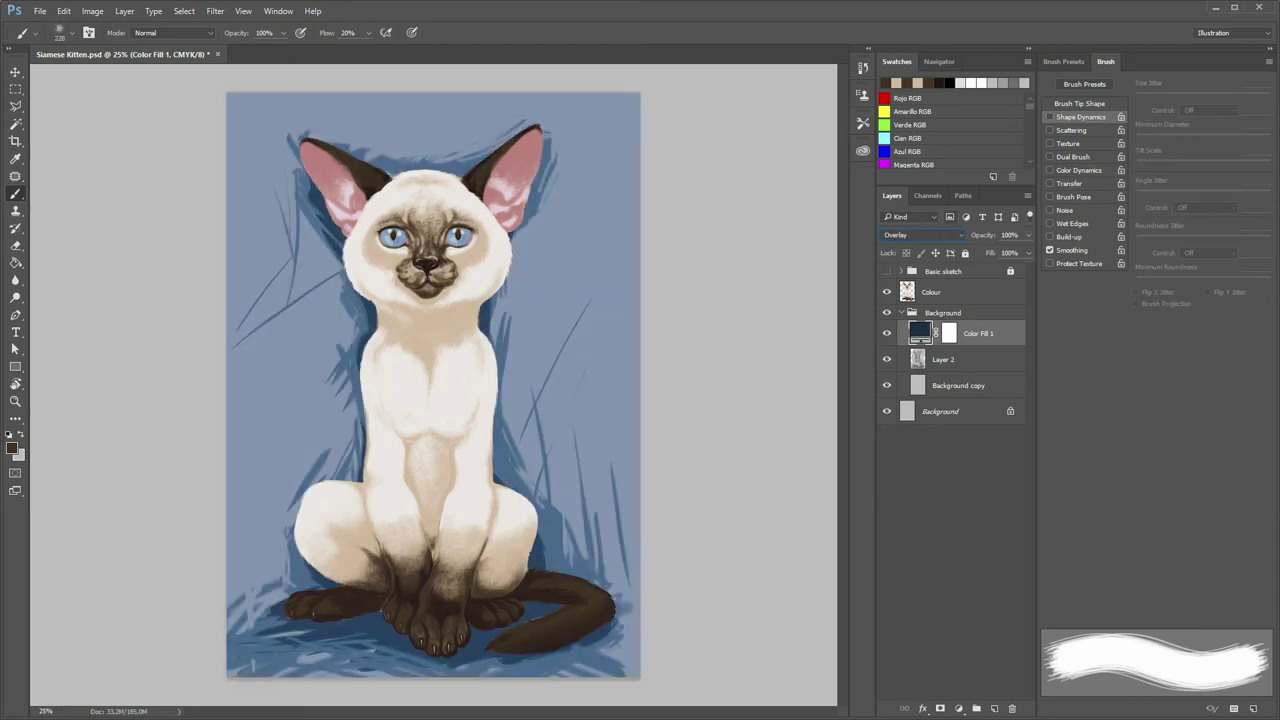
{"action": "key", "text": "Down"}
{"action": "key", "text": "Down"}
{"action": "key", "text": "Down"}
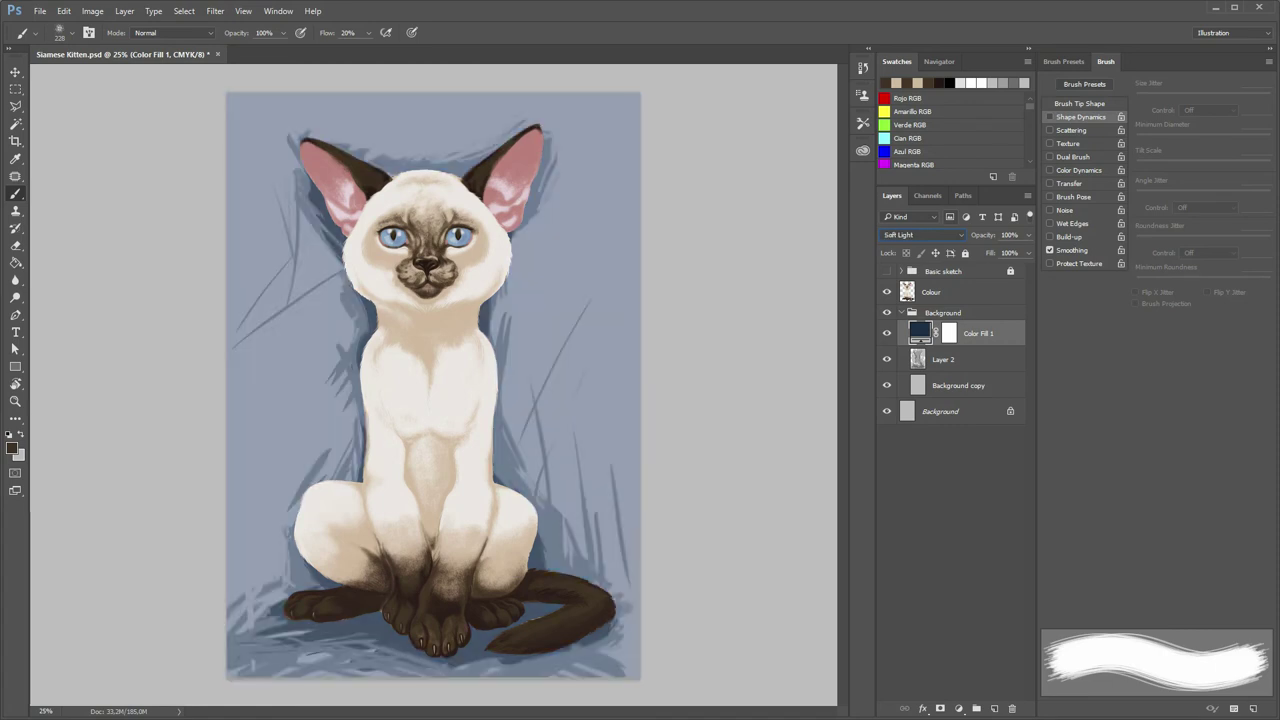
{"action": "key", "text": "z"}
{"action": "key", "text": "ctrl+plus"}
{"action": "key", "text": "ctrl+plus"}
{"action": "key", "text": "ctrl+plus"}
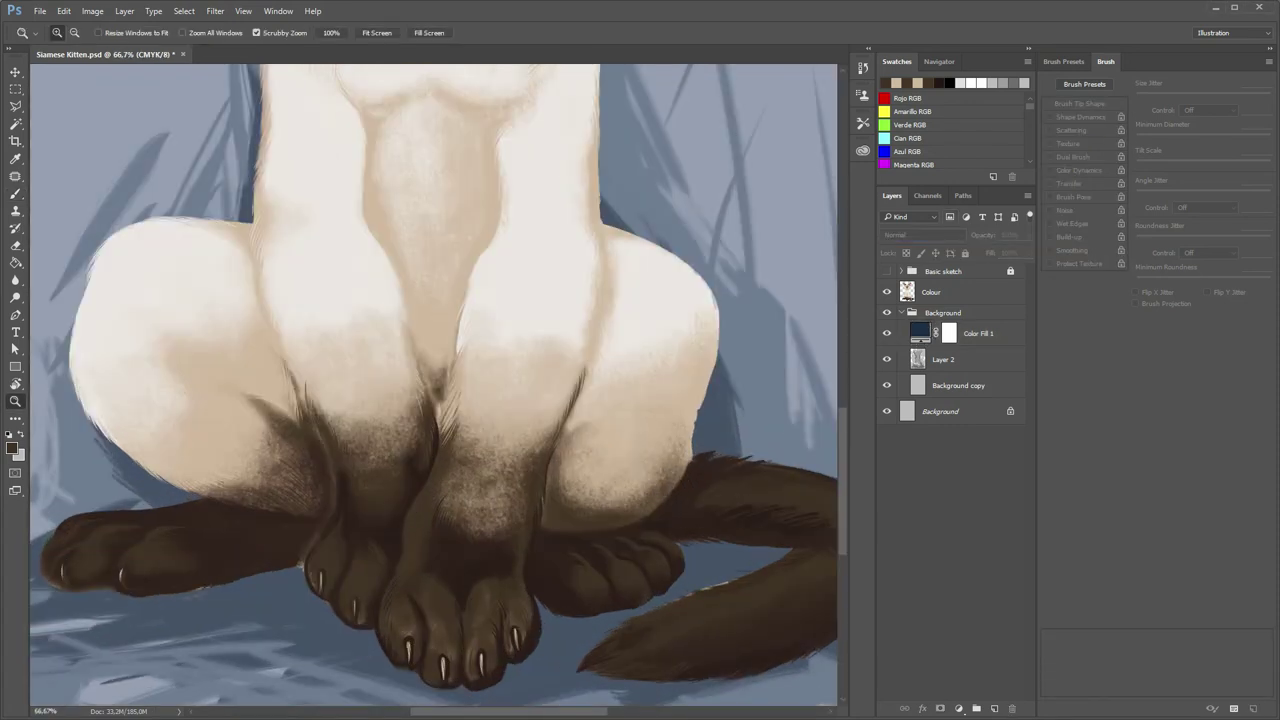
- Switch to the Eraser on the Colour layer and rotate and pan the view to inspect the paws
{"action": "key", "text": "alt+]"}
{"action": "key", "text": "e"}
{"action": "right_click", "coordinate": [700, 452]}
{"action": "key", "text": "Escape"}
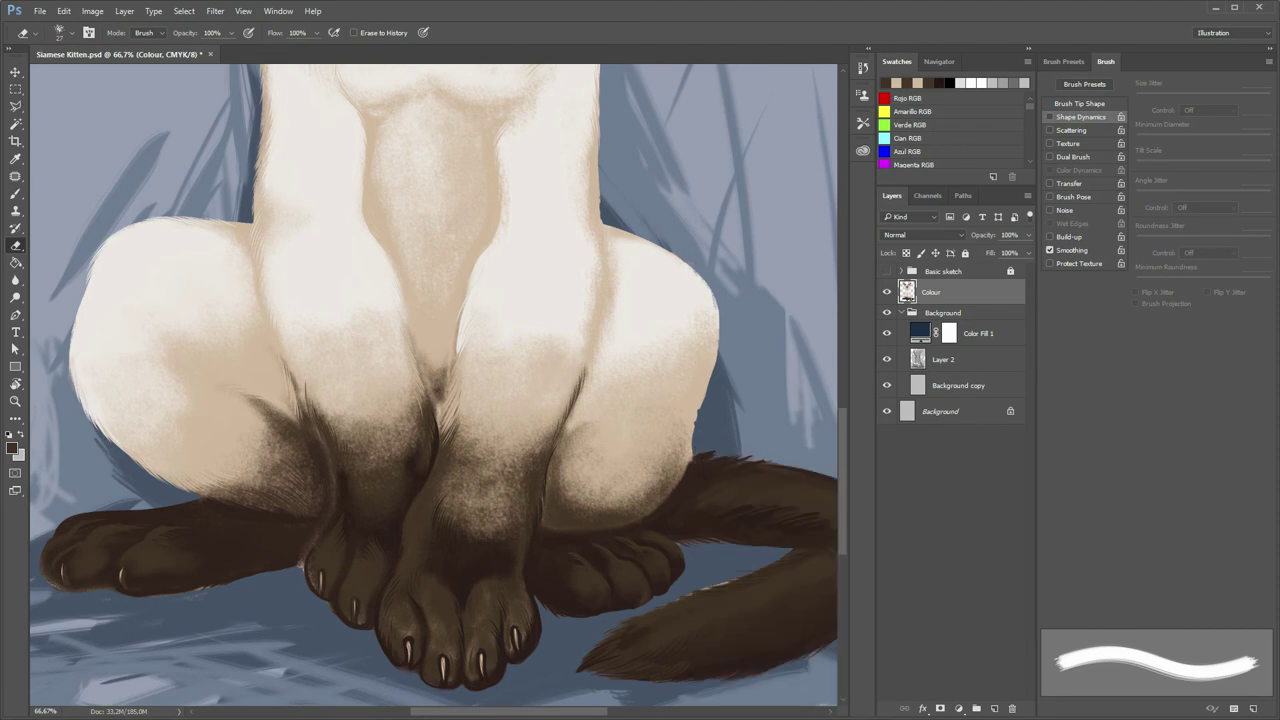
{"action": "key", "text": "r"}
{"action": "left_click_drag", "start_coordinate": [700, 615], "coordinate": [440, 90]}
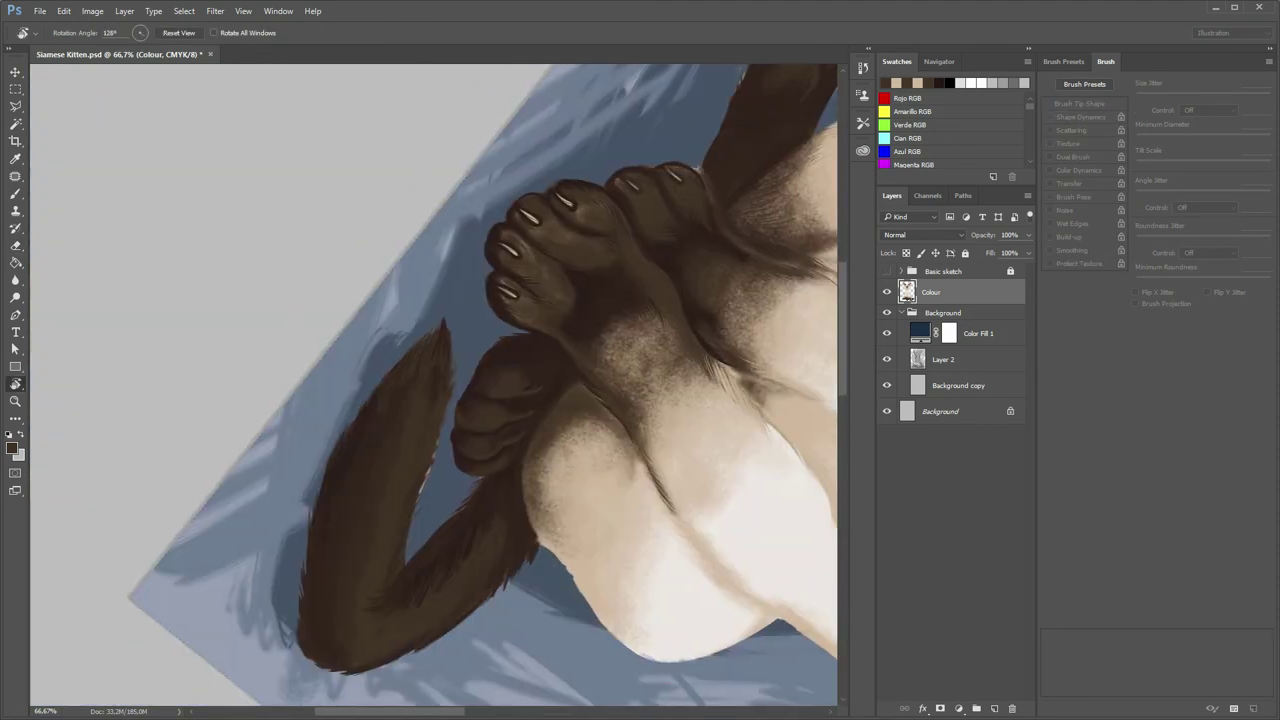
{"action": "key", "text": "e"}
{"action": "mouse_move", "coordinate": [687, 136]}
{"action": "left_mouse_down"}
{"action": "mouse_move", "coordinate": [687, 326]}
{"action": "mouse_move", "coordinate": [381, 326]}
{"action": "left_mouse_up"}
{"action": "right_click", "coordinate": [381, 326]}
{"action": "right_click", "coordinate": [348, 372]}
{"action": "key", "text": "Escape"}
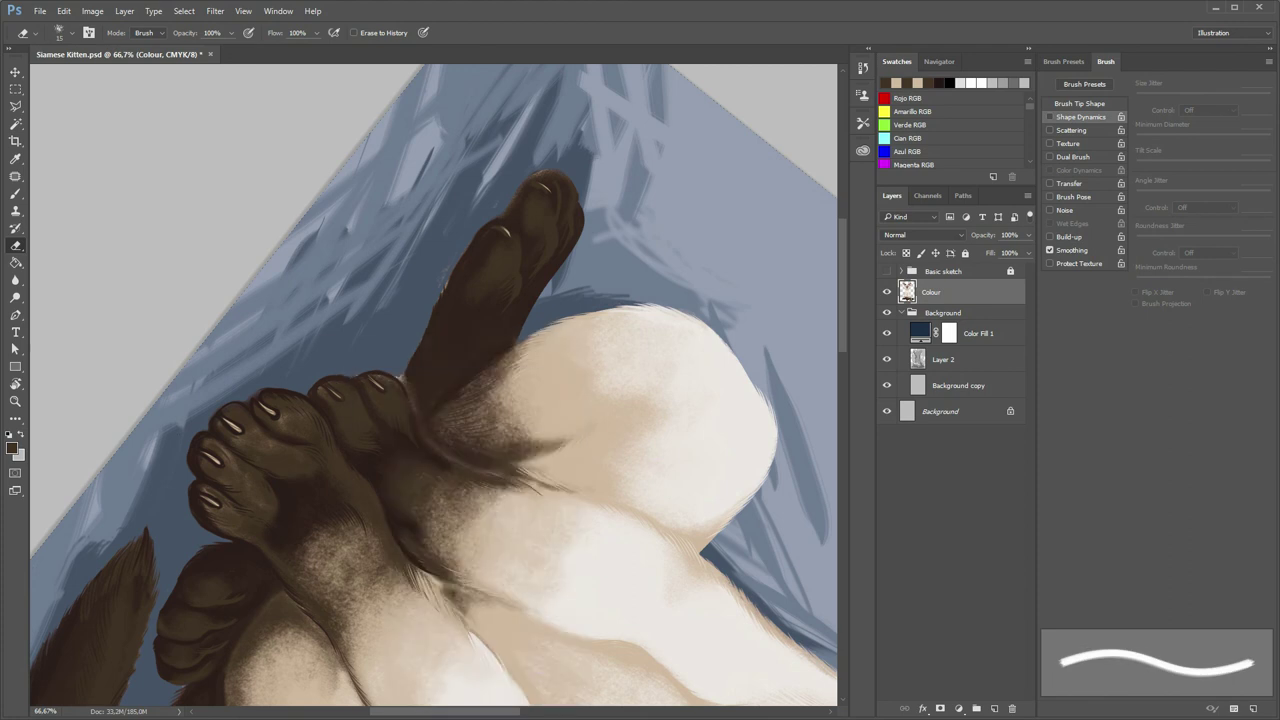
- Load a textured fur brush using Shape Dynamics, Scattering, Dual Brush and Transfer
{"action": "key", "text": "b"}
{"action": "right_click", "coordinate": [436, 346]}
{"action": "key", "text": "Escape"}
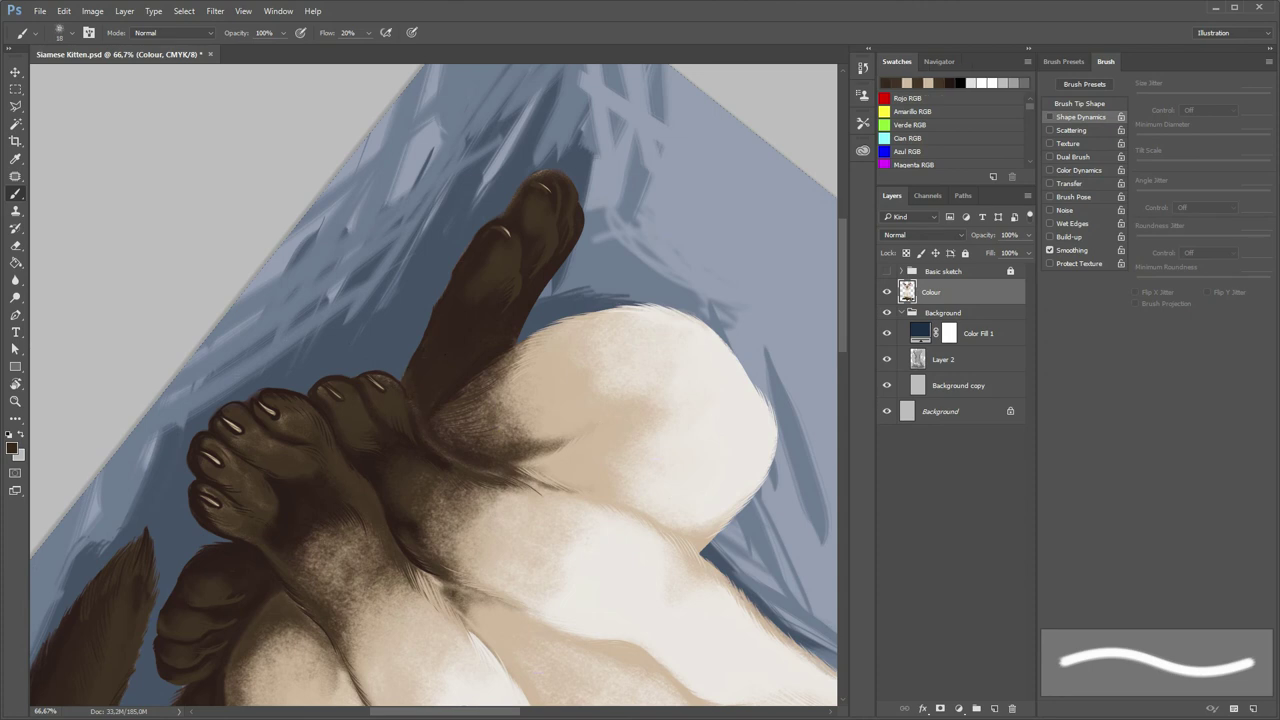
{"action": "key", "text": "period"}
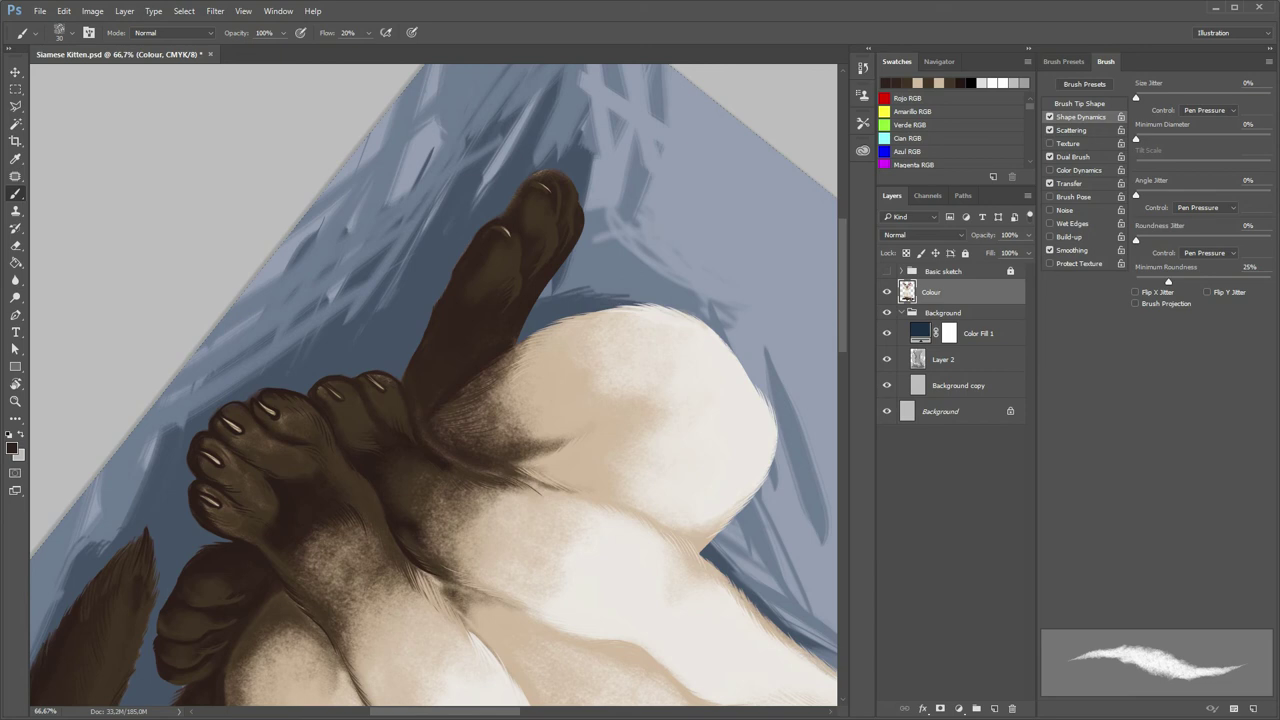
{"action": "left_click", "coordinate": [371, 500]}
- Rotate the canvas back upright and zoom out to show the whole kitten
{"action": "key", "text": "r"}
{"action": "left_click_drag", "start_coordinate": [486, 329], "coordinate": [434, 420]}
{"action": "key", "text": "z"}
{"action": "key", "text": "ctrl+minus"}
{"action": "key", "text": "ctrl+minus"}
{"action": "key", "text": "ctrl+minus"}
{"action": "key", "text": "b"}
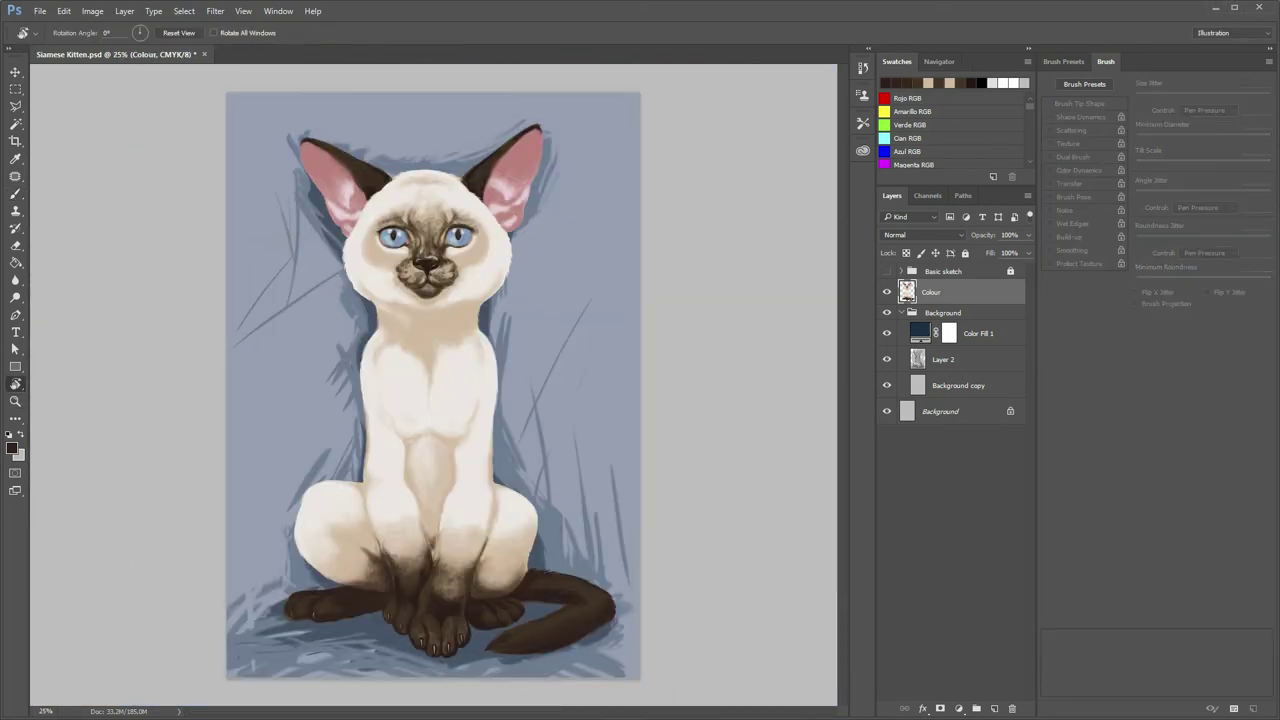
{"action": "key", "text": "r"}
{"action": "scroll", "coordinate": [950, 130], "scroll_direction": "down", "scroll_amount": 6}
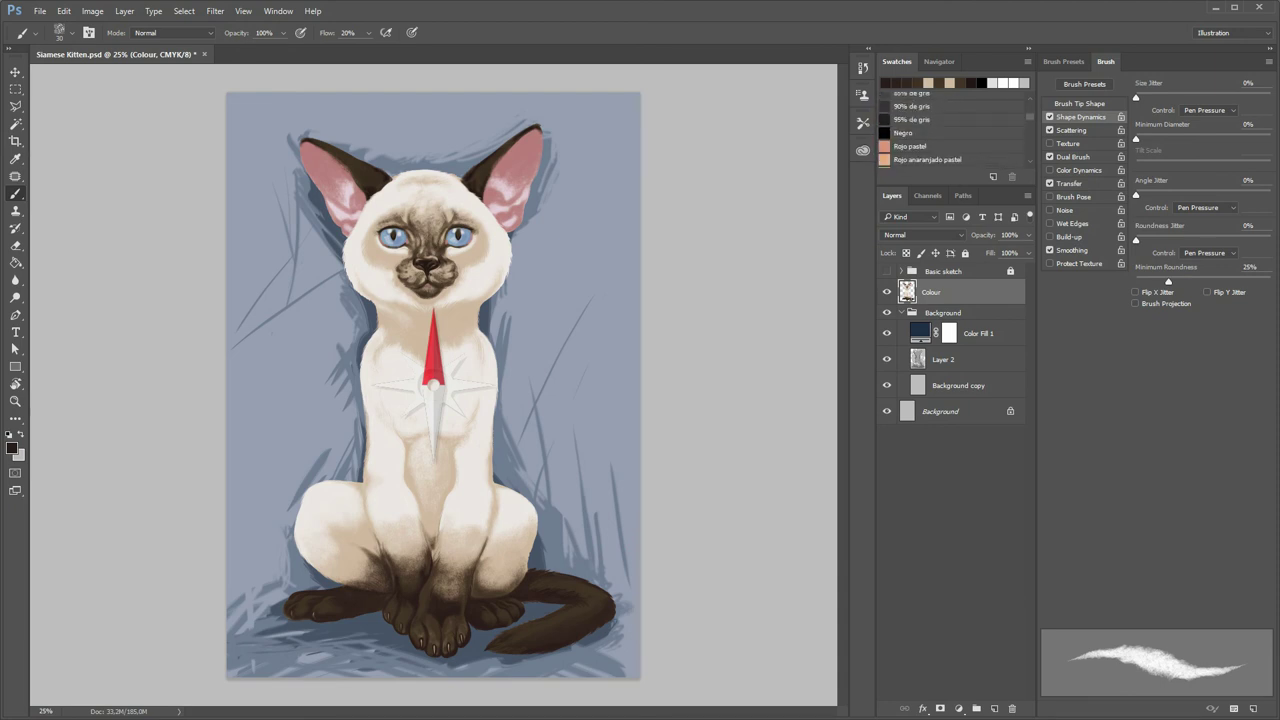
- Pick a dark grey colour and a large soft brush, and target Layer 2
{"action": "left_click", "coordinate": [911, 98]}
{"action": "right_click", "coordinate": [390, 448]}
{"action": "left_click", "coordinate": [470, 600]}
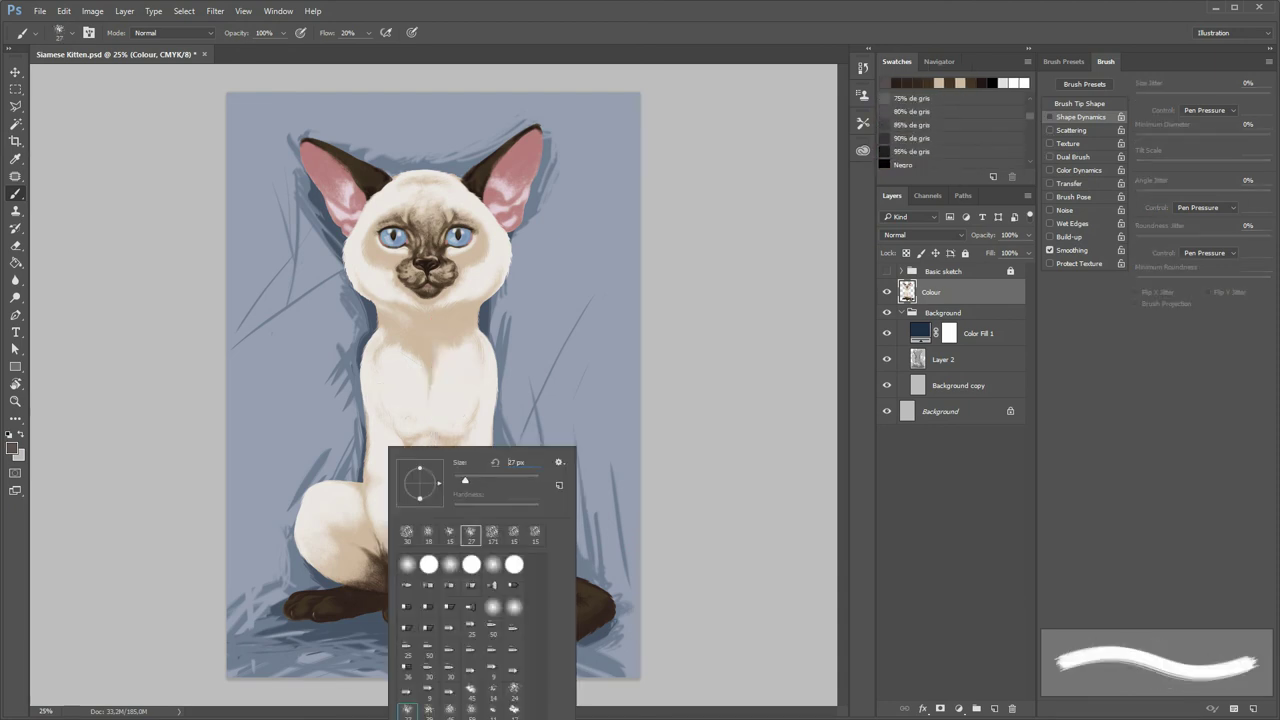
{"action": "left_click", "coordinate": [430, 640]}
{"action": "key", "text": "Return"}
{"action": "left_click", "coordinate": [943, 359]}
- Paint a faint shadow around the front paws, then set Flow to 100% and darken it
{"action": "mouse_move", "coordinate": [322, 619]}
{"action": "left_mouse_down"}
{"action": "mouse_move", "coordinate": [376, 619]}
{"action": "mouse_move", "coordinate": [399, 637]}
{"action": "left_mouse_up"}
{"action": "left_click_drag", "start_coordinate": [471, 629], "coordinate": [477, 637]}
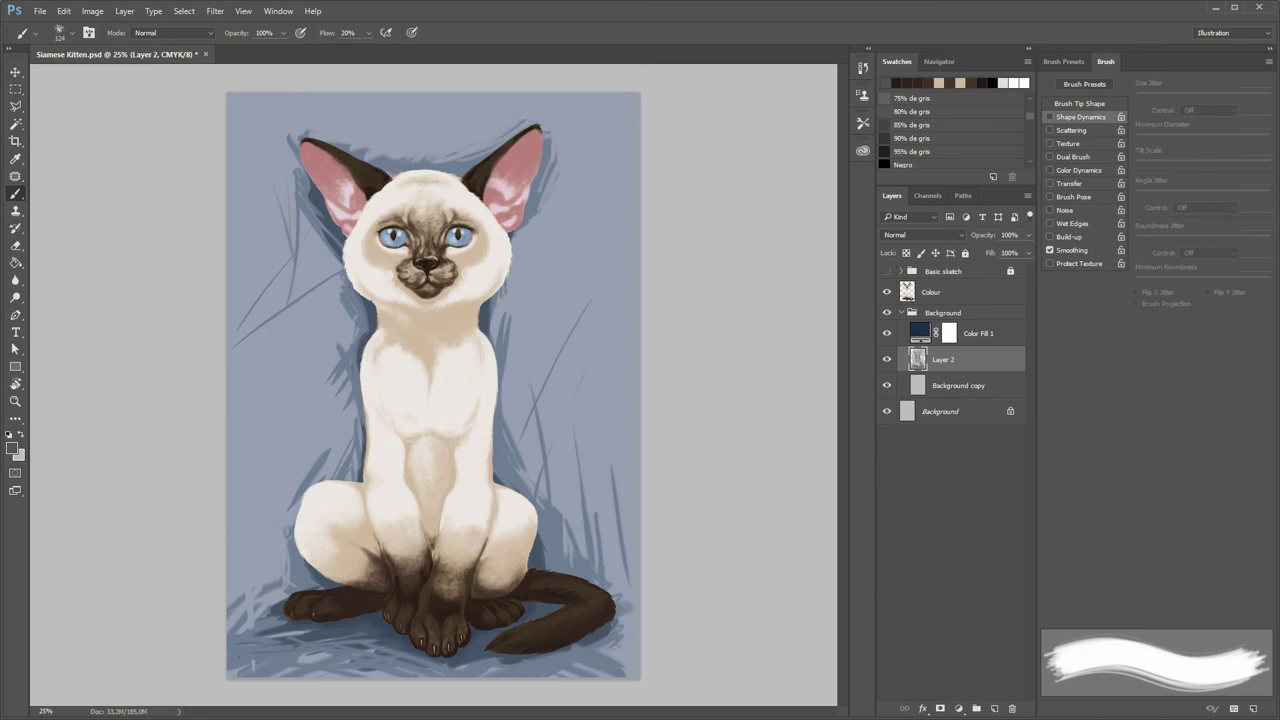
{"action": "type", "text": "100"}
{"action": "key", "text": "Return"}
{"action": "left_click_drag", "start_coordinate": [322, 630], "coordinate": [358, 630]}
{"action": "left_click_drag", "start_coordinate": [536, 604], "coordinate": [562, 610]}
{"action": "left_click_drag", "start_coordinate": [570, 624], "coordinate": [606, 646]}
{"action": "left_click_drag", "start_coordinate": [490, 656], "coordinate": [560, 652]}
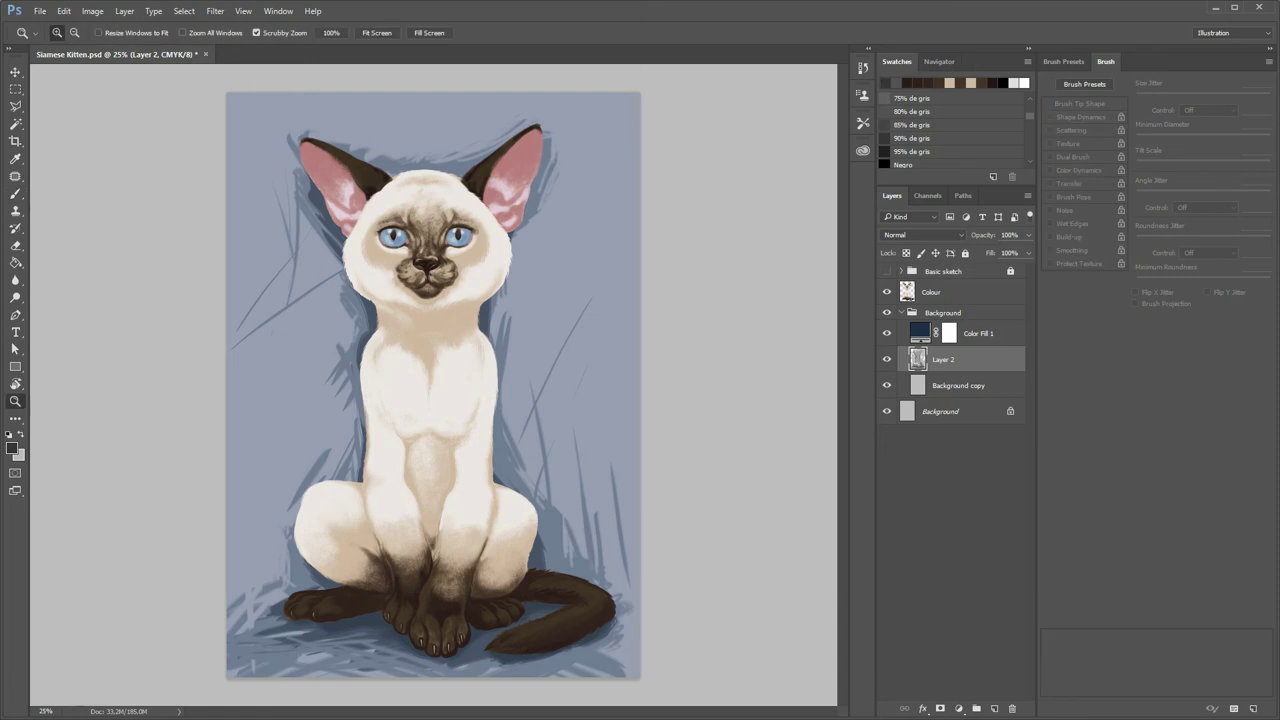
- Paint shadow along the bottom of the front paws and around the tail
{"action": "scroll", "coordinate": [460, 635], "scroll_direction": "up", "scroll_amount": 2}
{"action": "mouse_move", "coordinate": [288, 586]}
{"action": "left_mouse_down"}
{"action": "mouse_move", "coordinate": [380, 666]}
{"action": "mouse_move", "coordinate": [470, 644]}
{"action": "mouse_move", "coordinate": [592, 558]}
{"action": "mouse_move", "coordinate": [670, 556]}
{"action": "left_mouse_up"}
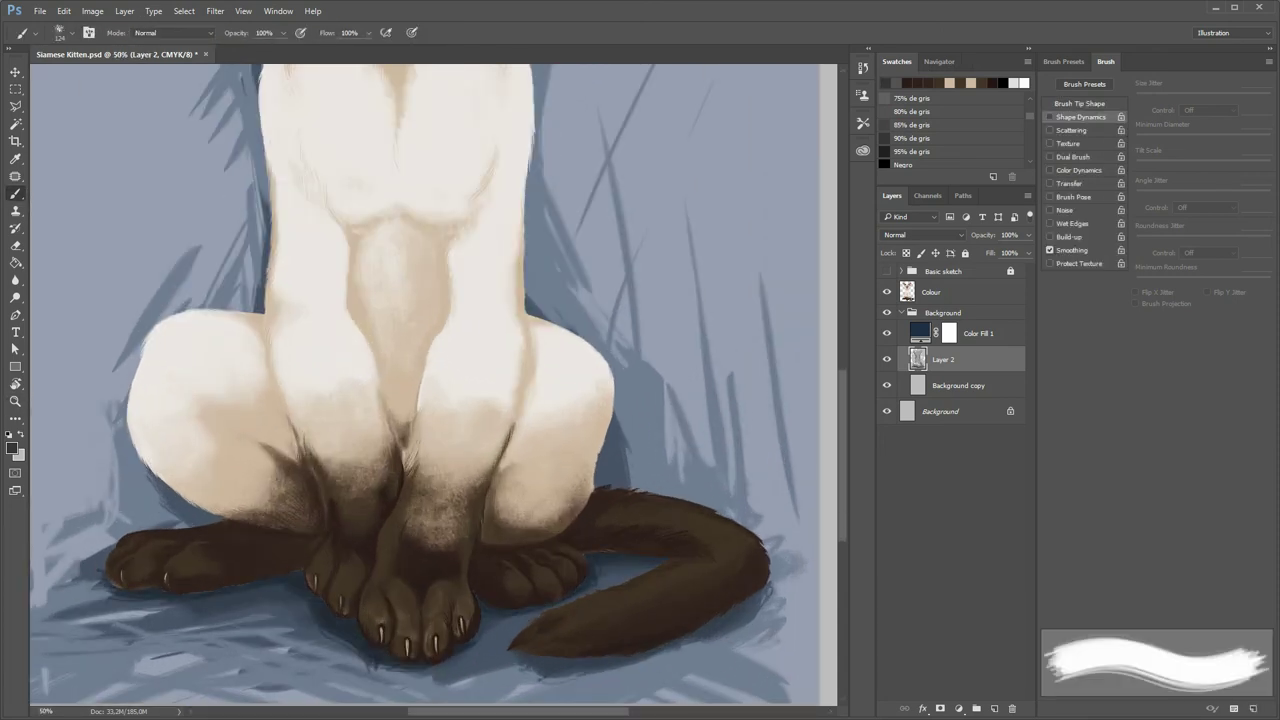
{"action": "left_click_drag", "start_coordinate": [532, 660], "coordinate": [624, 662]}
{"action": "left_click_drag", "start_coordinate": [672, 590], "coordinate": [764, 640]}
{"action": "left_click_drag", "start_coordinate": [554, 670], "coordinate": [770, 590]}
- Shrink the brush to 45 px and deepen the shadows under the paws and along the tail
{"action": "right_click", "coordinate": [262, 446]}
{"action": "left_click", "coordinate": [300, 520]}
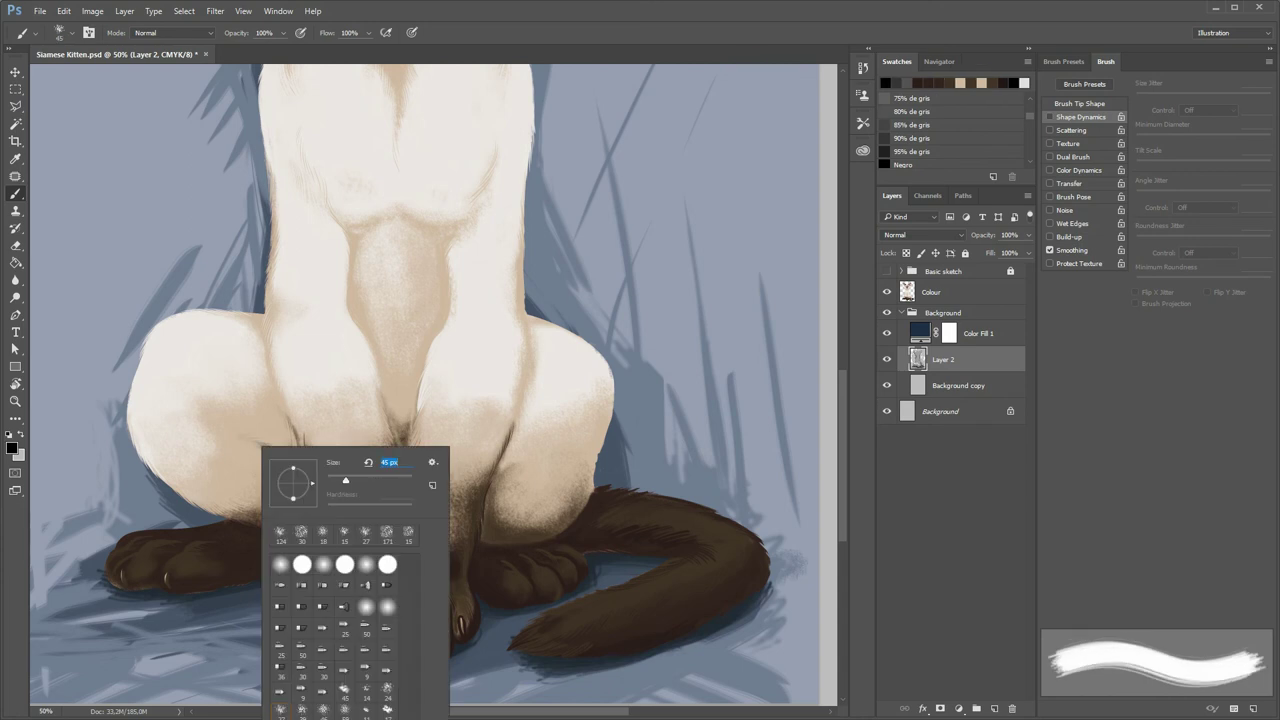
{"action": "left_click", "coordinate": [120, 585]}
{"action": "mouse_move", "coordinate": [194, 594]}
{"action": "left_mouse_down"}
{"action": "mouse_move", "coordinate": [302, 574]}
{"action": "mouse_move", "coordinate": [380, 654]}
{"action": "left_mouse_up"}
{"action": "left_click_drag", "start_coordinate": [298, 578], "coordinate": [258, 584]}
{"action": "mouse_move", "coordinate": [380, 649]}
{"action": "left_mouse_down"}
{"action": "mouse_move", "coordinate": [422, 668]}
{"action": "mouse_move", "coordinate": [462, 646]}
{"action": "mouse_move", "coordinate": [482, 610]}
{"action": "mouse_move", "coordinate": [464, 648]}
{"action": "mouse_move", "coordinate": [584, 584]}
{"action": "left_mouse_up"}
{"action": "left_click_drag", "start_coordinate": [584, 556], "coordinate": [668, 558]}
{"action": "left_click_drag", "start_coordinate": [512, 654], "coordinate": [690, 634]}
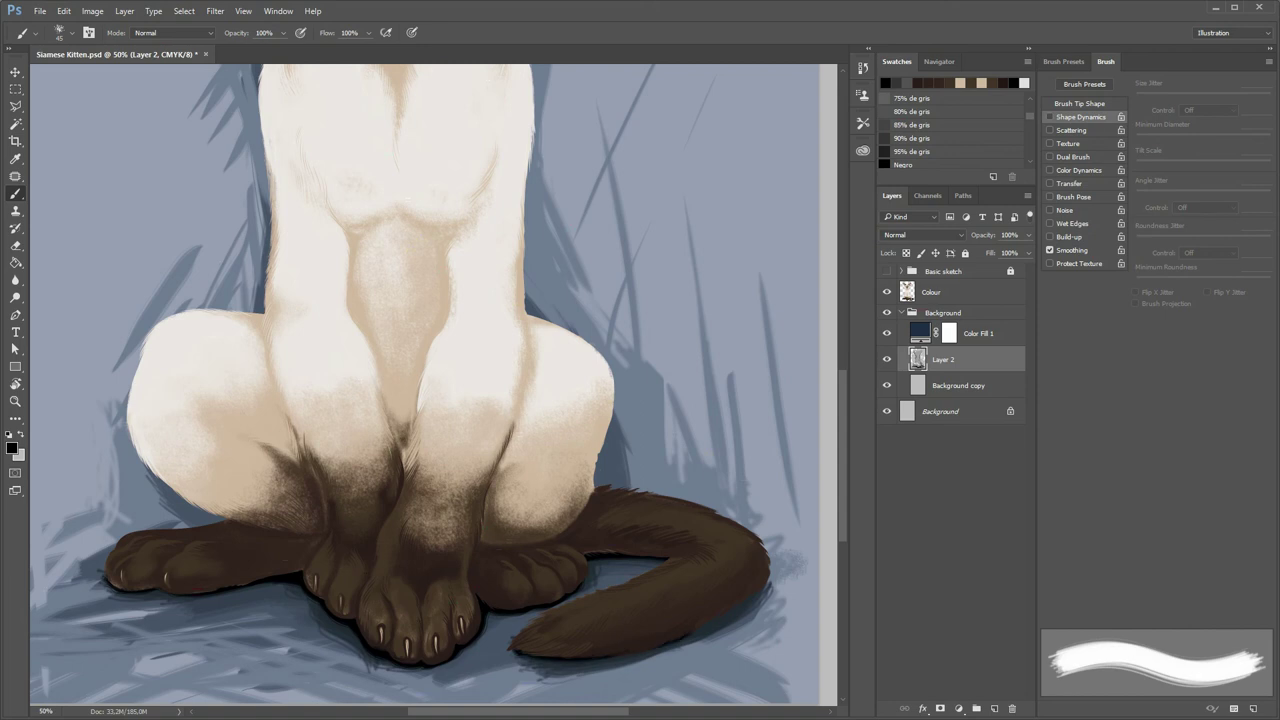
{"action": "mouse_move", "coordinate": [560, 664]}
{"action": "left_mouse_down"}
{"action": "mouse_move", "coordinate": [734, 616]}
{"action": "mouse_move", "coordinate": [770, 576]}
{"action": "left_mouse_up"}
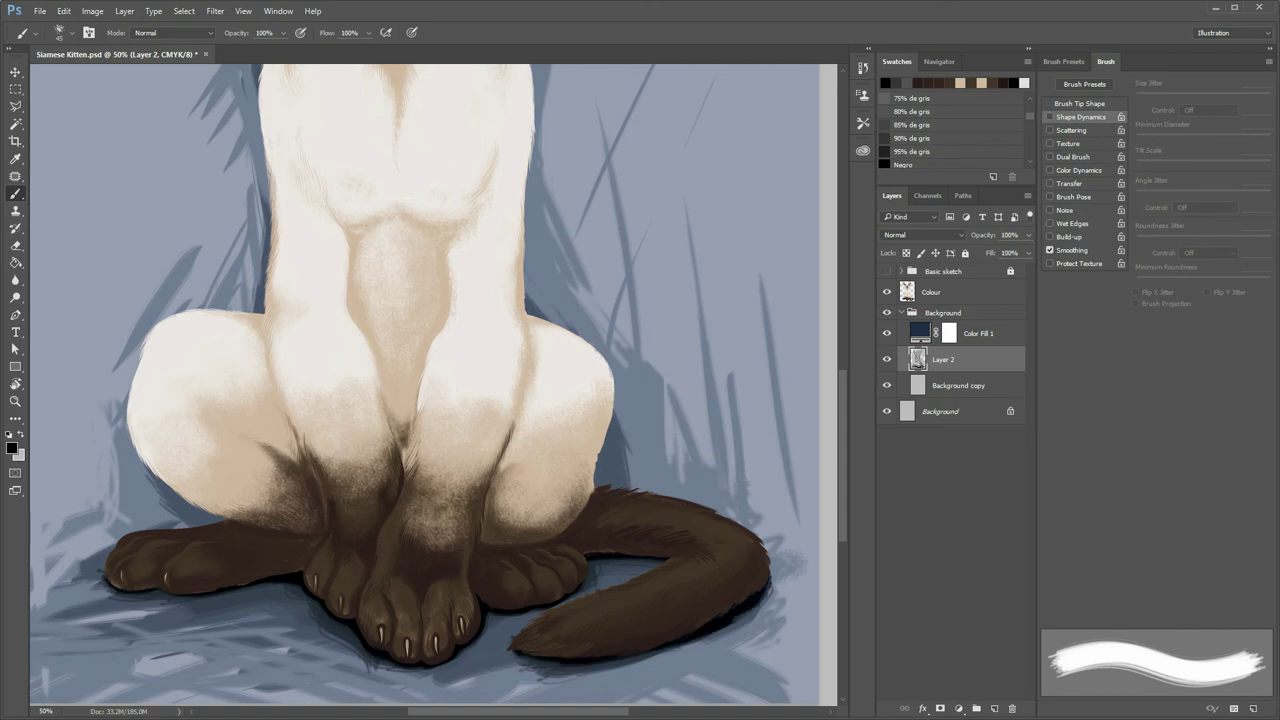
{"action": "key", "text": "z"}
{"action": "mouse_move", "coordinate": [600, 646]}
{"action": "left_mouse_down"}
{"action": "mouse_move", "coordinate": [503, 646]}
{"action": "mouse_move", "coordinate": [540, 646]}
{"action": "left_mouse_up"}
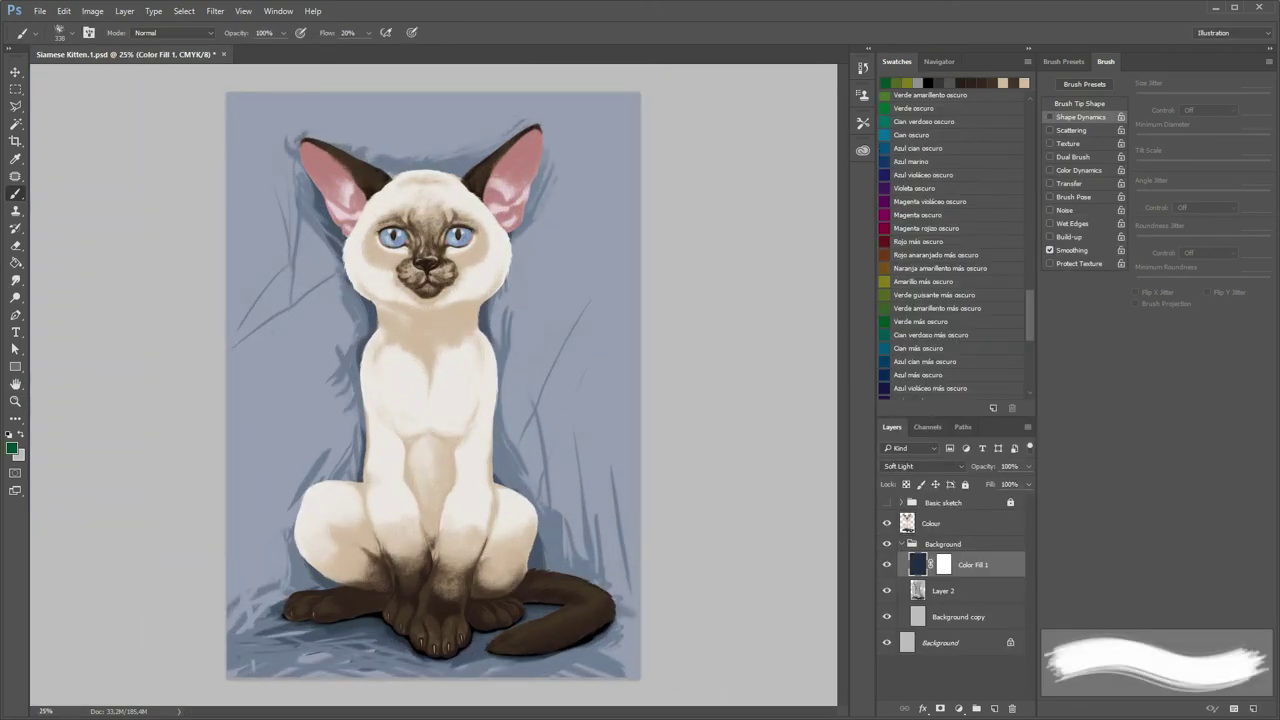
- Drag a green Foreground to Transparent gradient from the upper-right corner toward the lower left on Color Fill 1
{"action": "left_click_drag", "start_coordinate": [17, 264], "coordinate": [46, 275]}
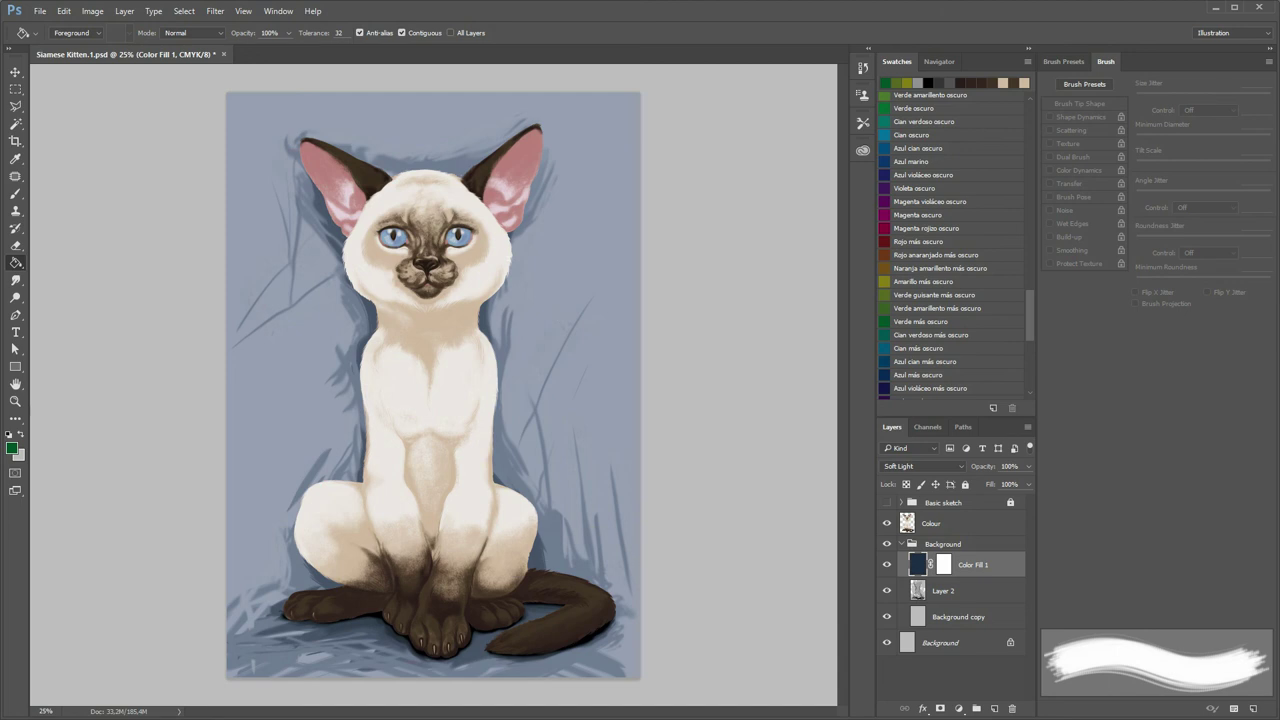
{"action": "key", "text": "shift+g"}
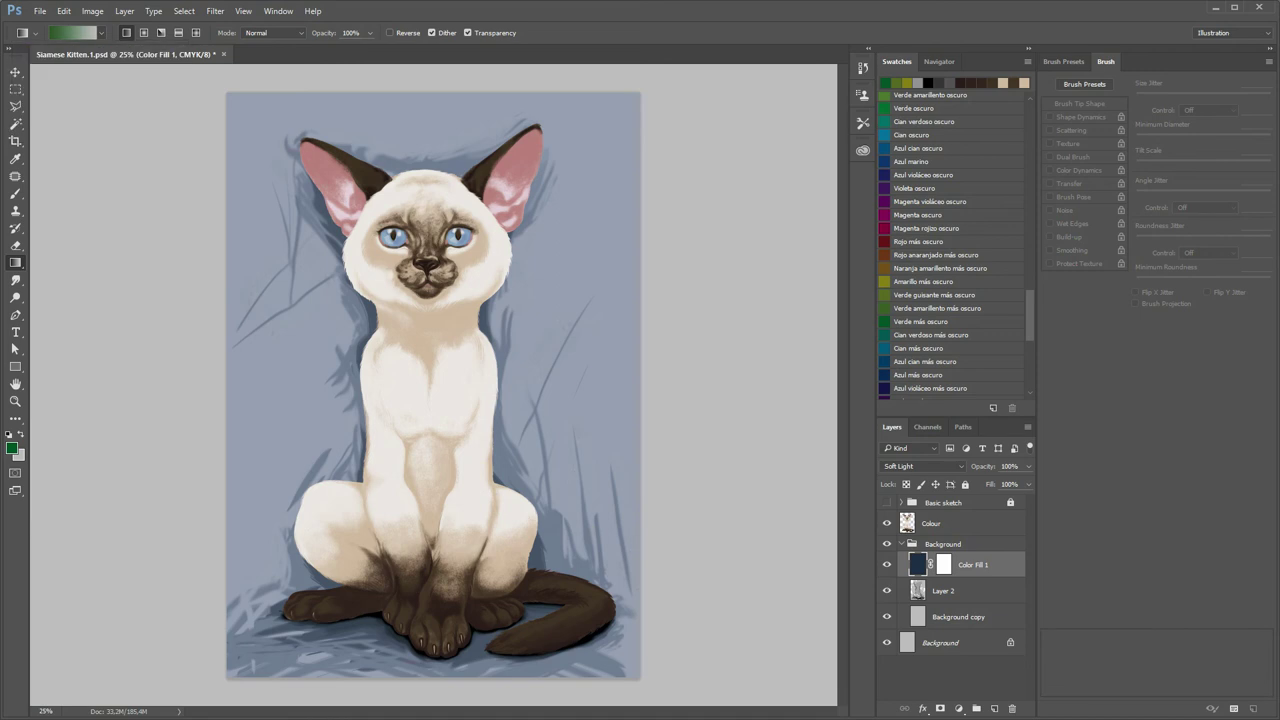
{"action": "left_click", "coordinate": [101, 32]}
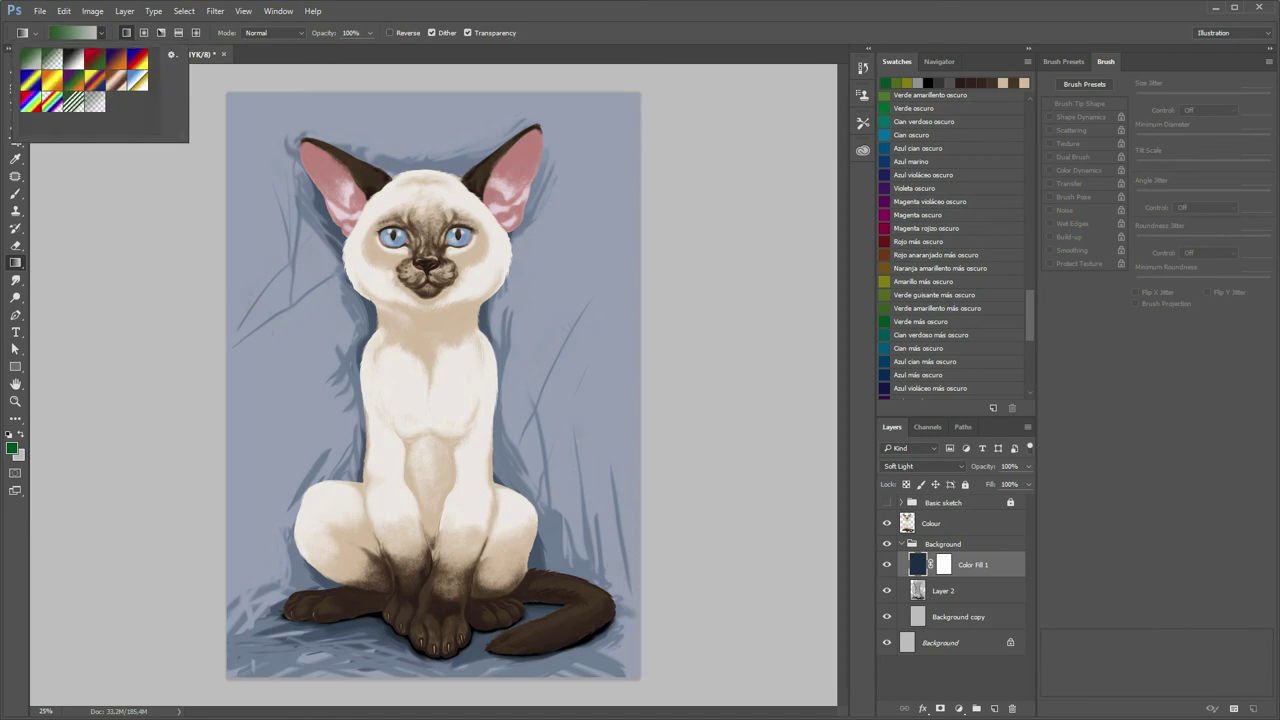
{"action": "left_click", "coordinate": [51, 57]}
{"action": "key", "text": "Return"}
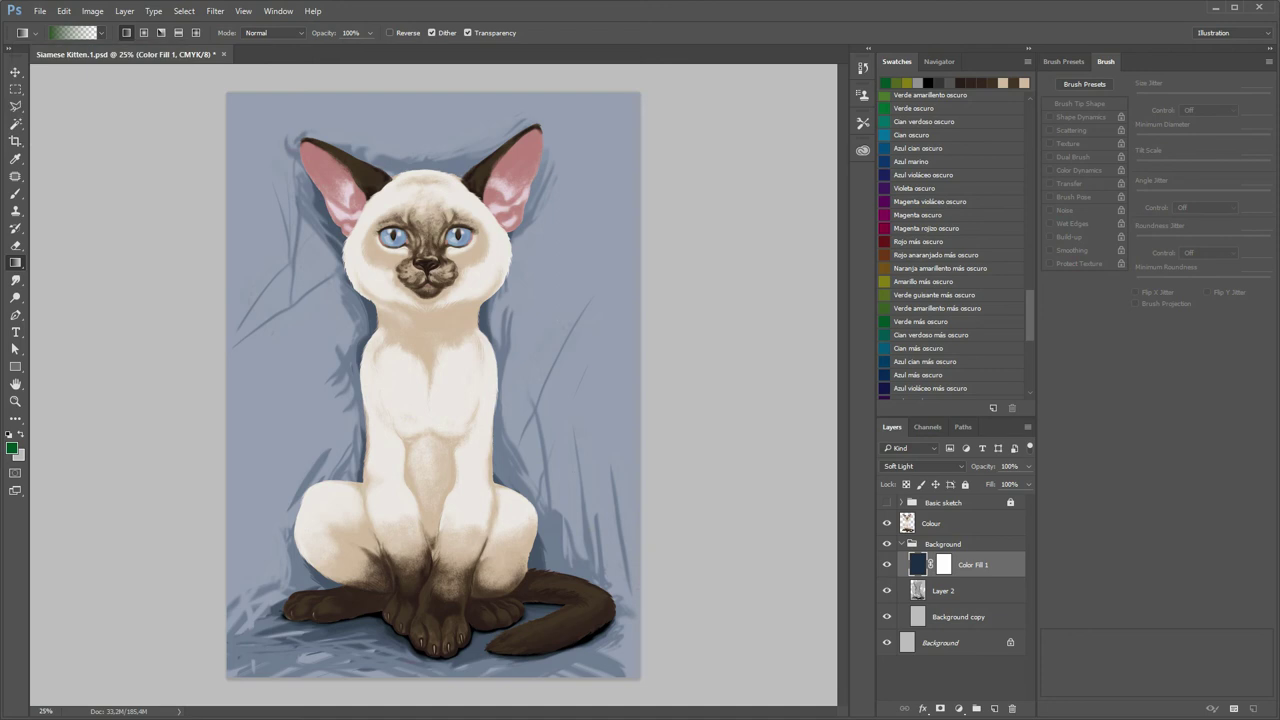
{"action": "left_click_drag", "start_coordinate": [552, 170], "coordinate": [395, 378]}
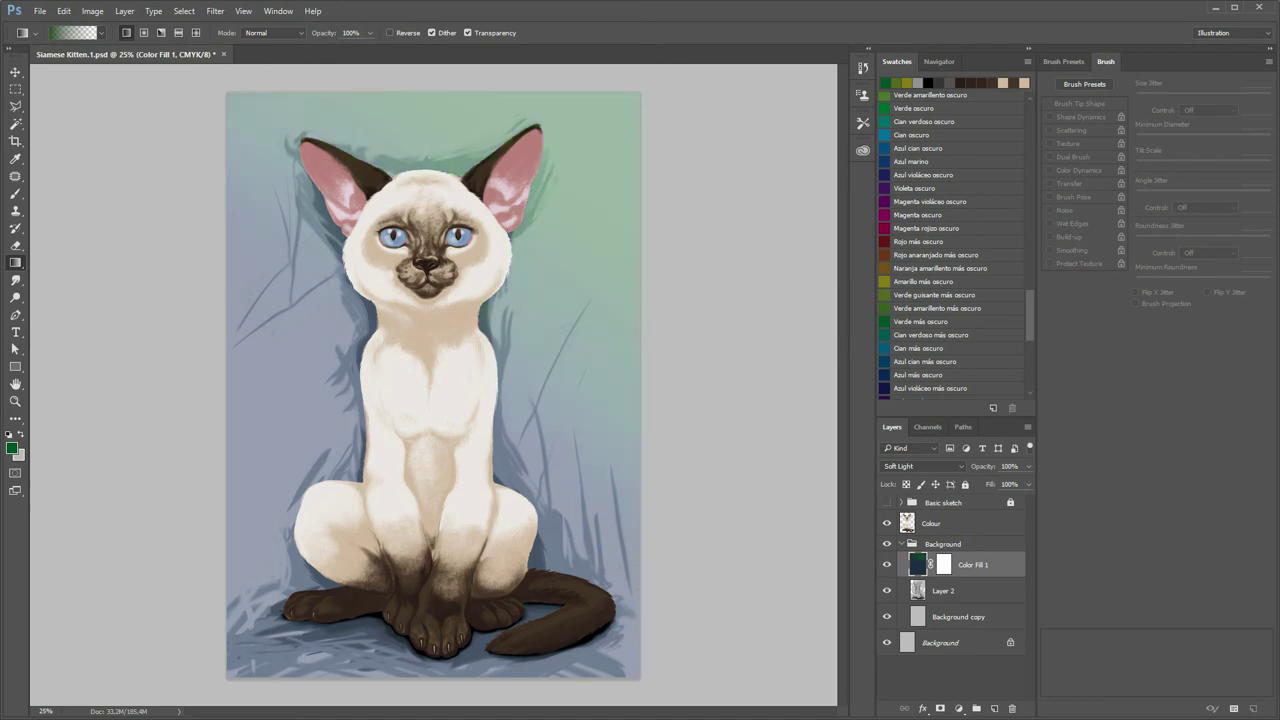